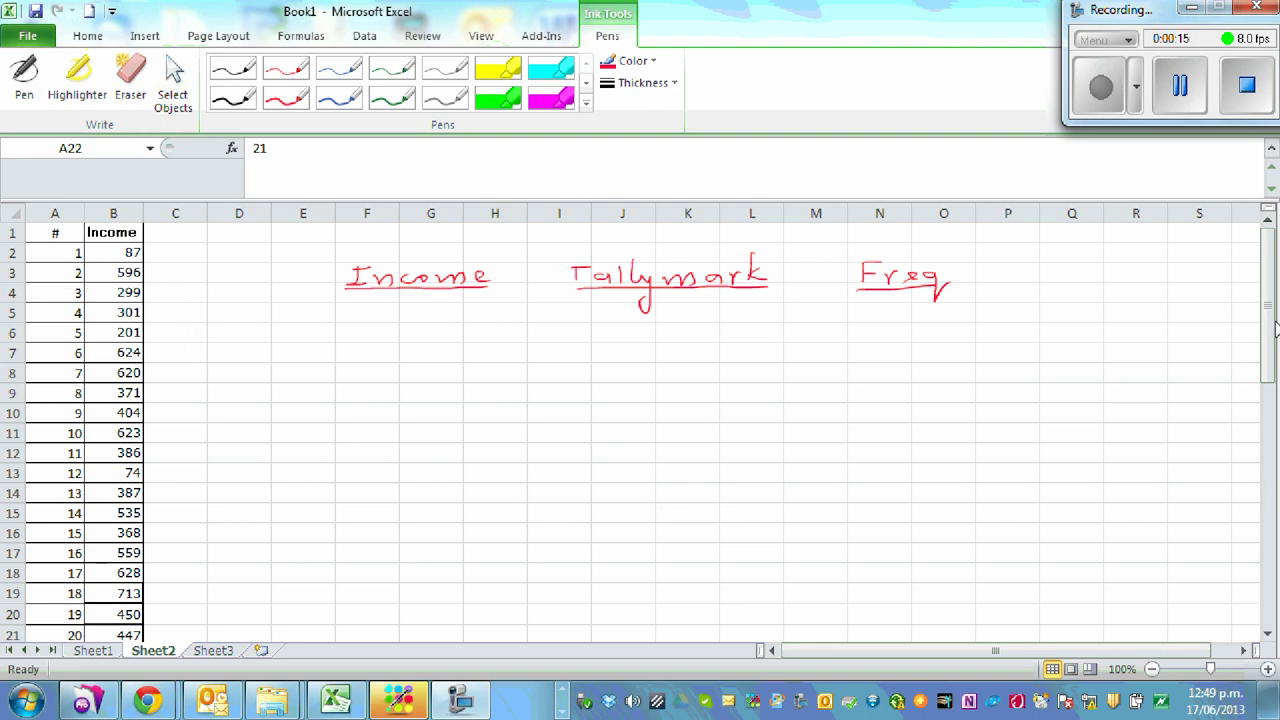
# Sort only the Income values in B2:B21 from smallest to largest, without expanding the selection to the neighbouring number column
pyautogui.moveTo(1268, 360)
pyautogui.mouseDown()
pyautogui.moveTo(1249, 588)
pyautogui.moveTo(1272, 340)
pyautogui.mouseUp()
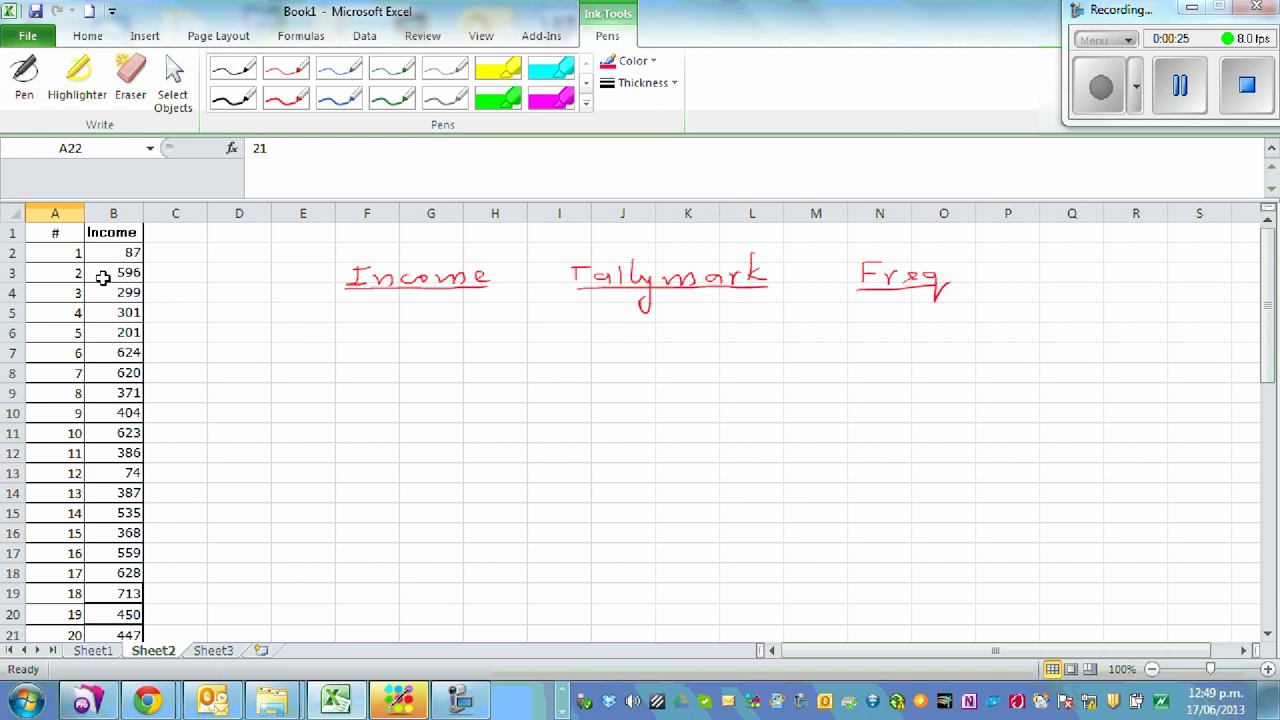
pyautogui.moveTo(129, 251); pyautogui.dragTo(129, 632)
pyautogui.rightClick(115, 365)
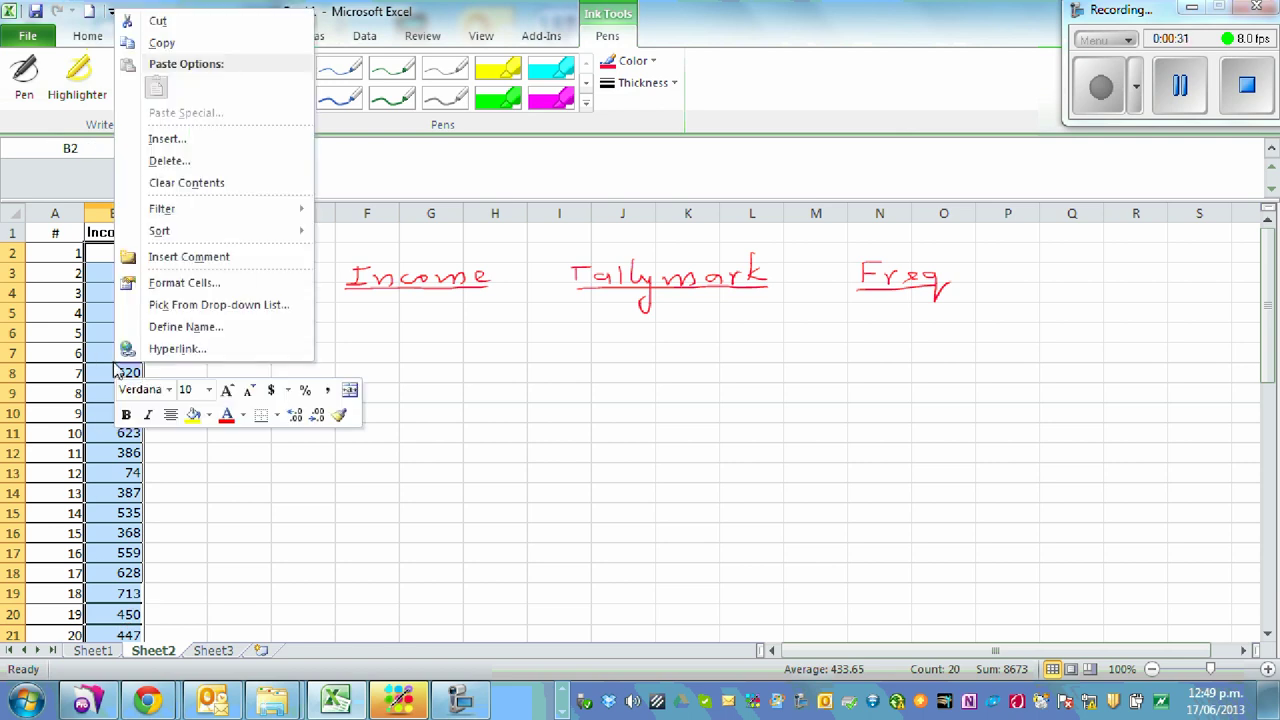
pyautogui.moveTo(187, 229)
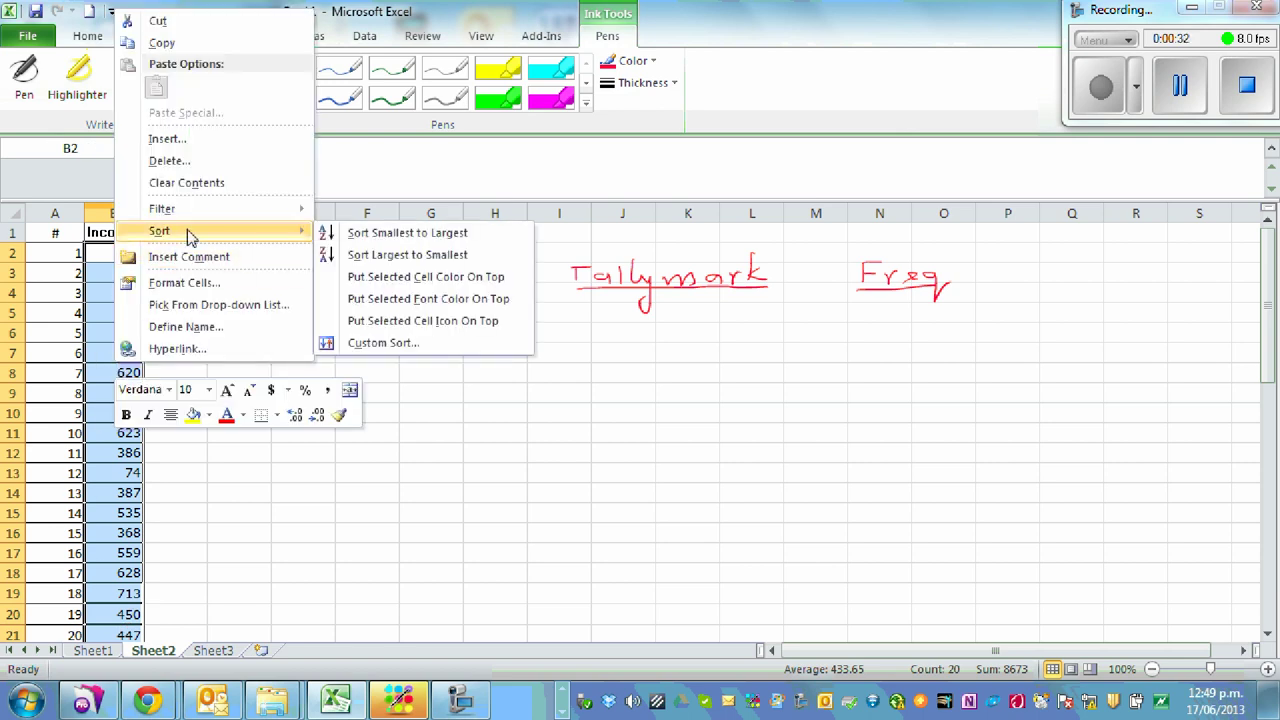
pyautogui.click(395, 236)
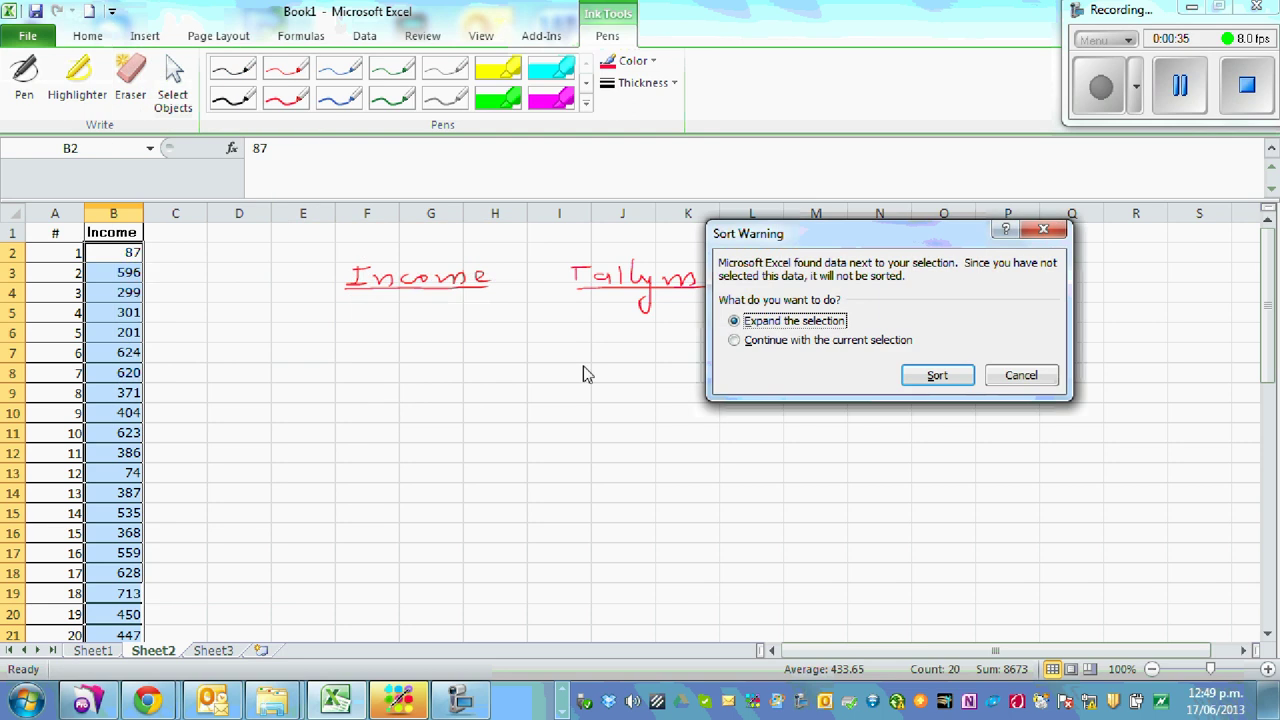
pyautogui.click(855, 341)
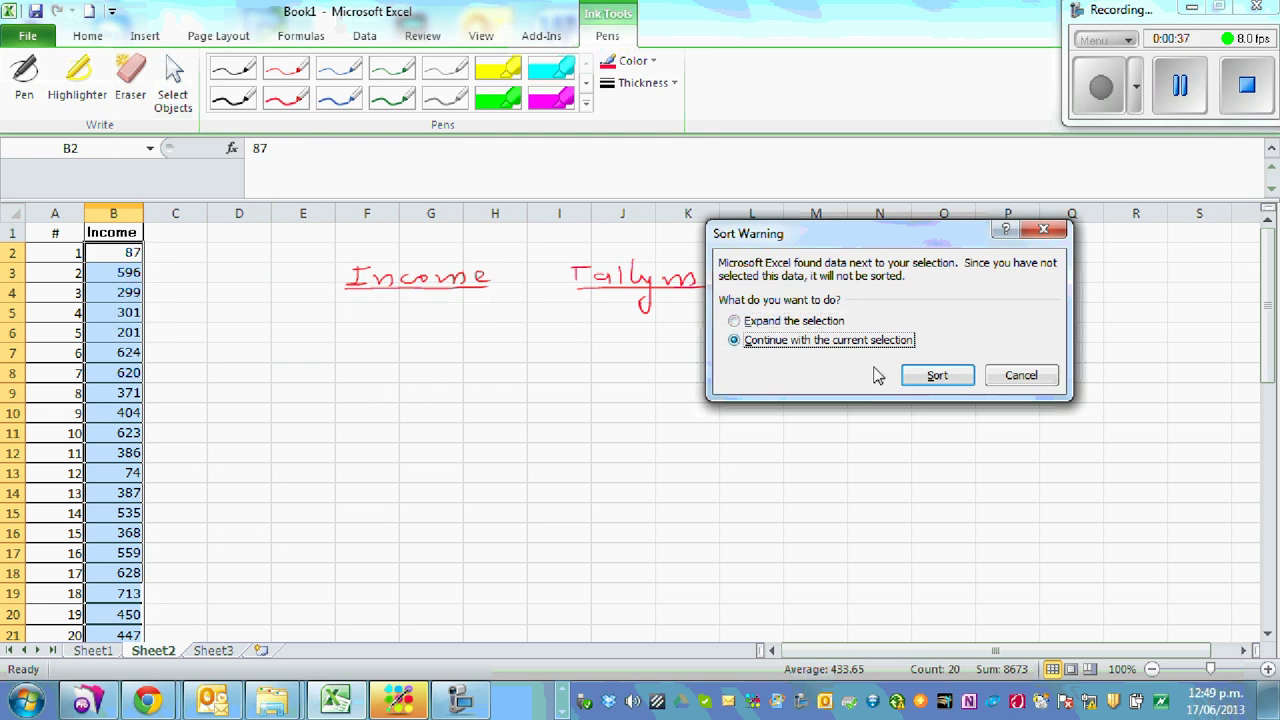
pyautogui.click(932, 378)
pyautogui.click(550, 452)
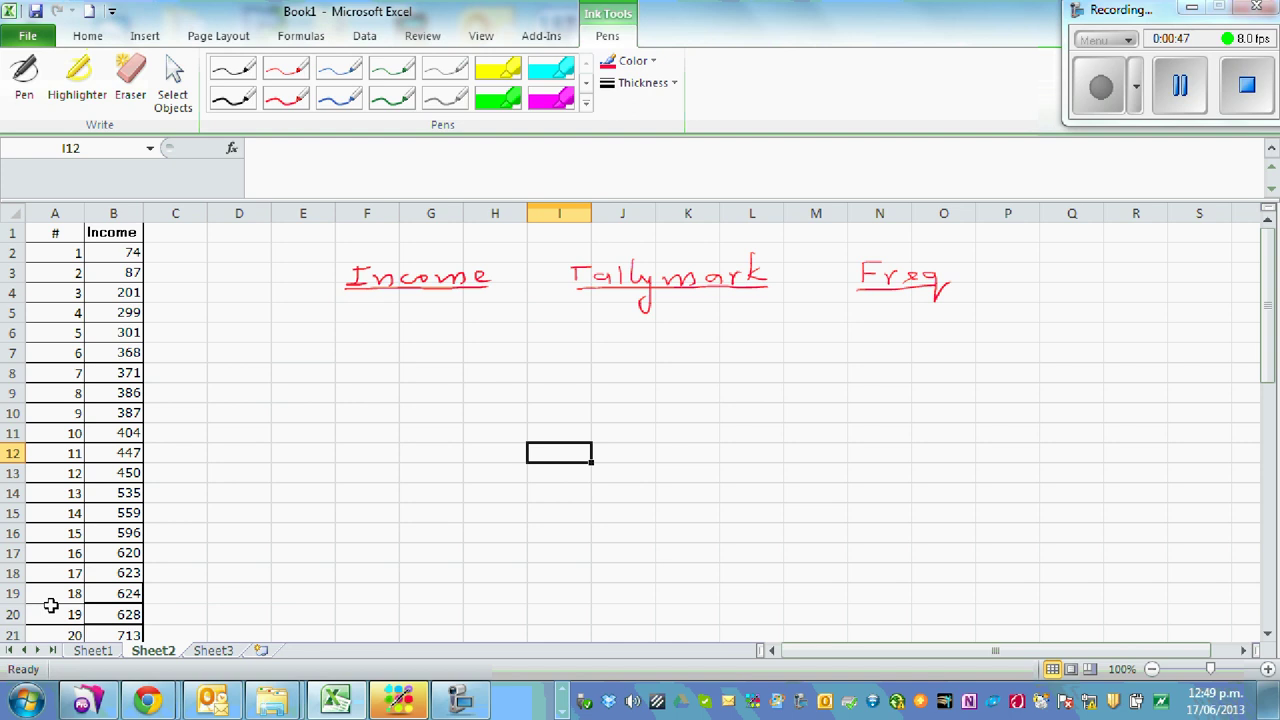
# Handwrite the class intervals 0–100, 100–200, 200–300, 300–400 and 400–500 in blue ink under the Income heading
pyautogui.click(339, 97)
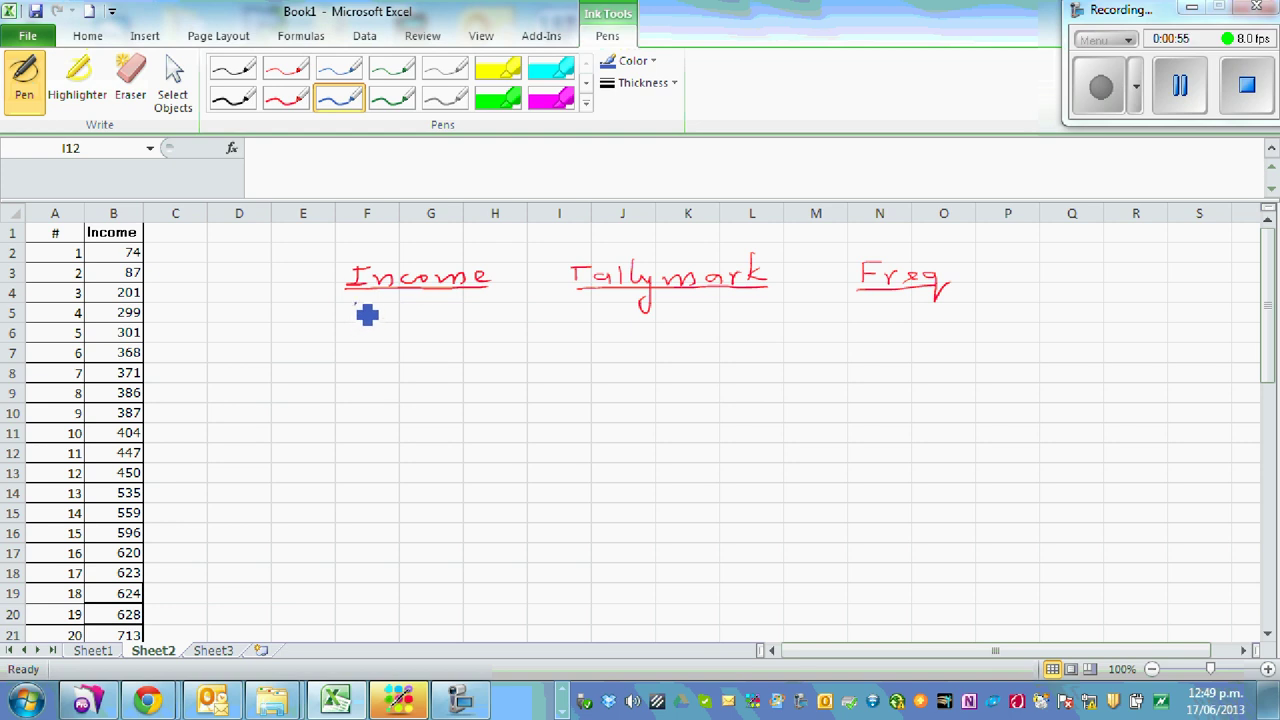
pyautogui.moveTo(367, 314)
pyautogui.mouseDown()
pyautogui.moveTo(374, 331)
pyautogui.moveTo(373, 316)
pyautogui.moveTo(423, 334)
pyautogui.moveTo(471, 327)
pyautogui.moveTo(458, 307)
pyautogui.mouseUp()
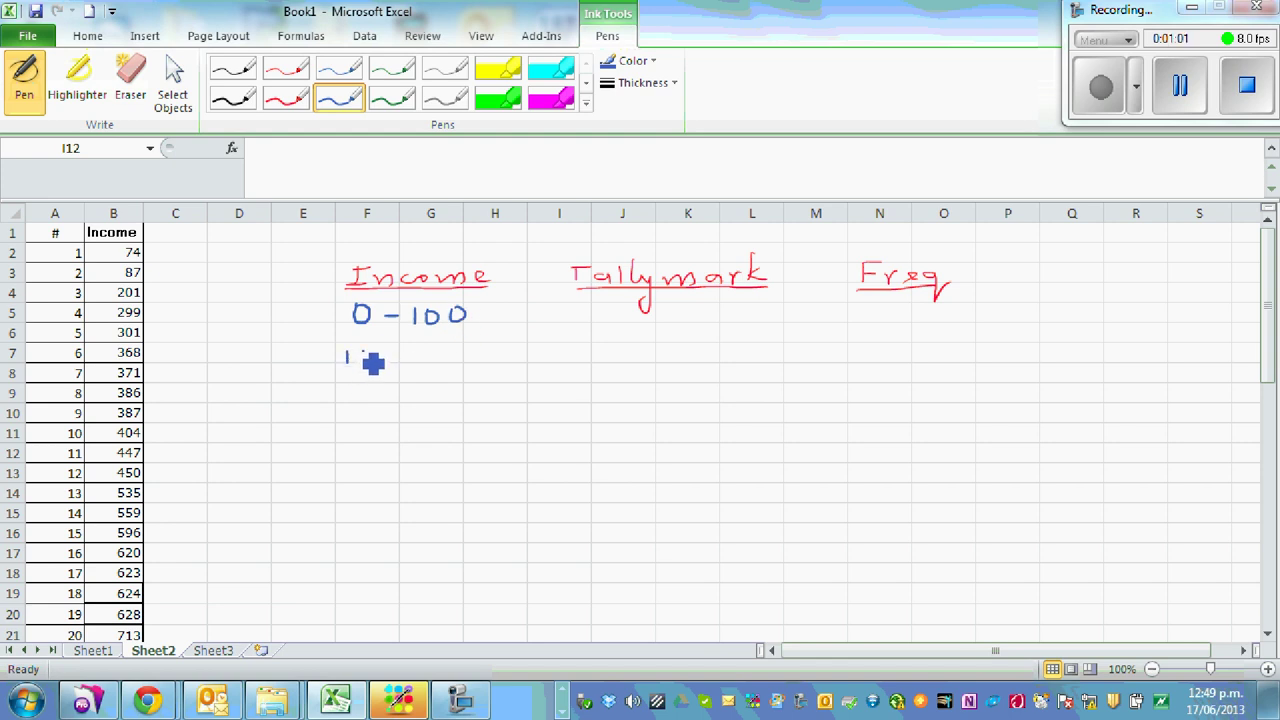
pyautogui.moveTo(377, 356)
pyautogui.mouseDown()
pyautogui.moveTo(471, 370)
pyautogui.moveTo(508, 353)
pyautogui.mouseUp()
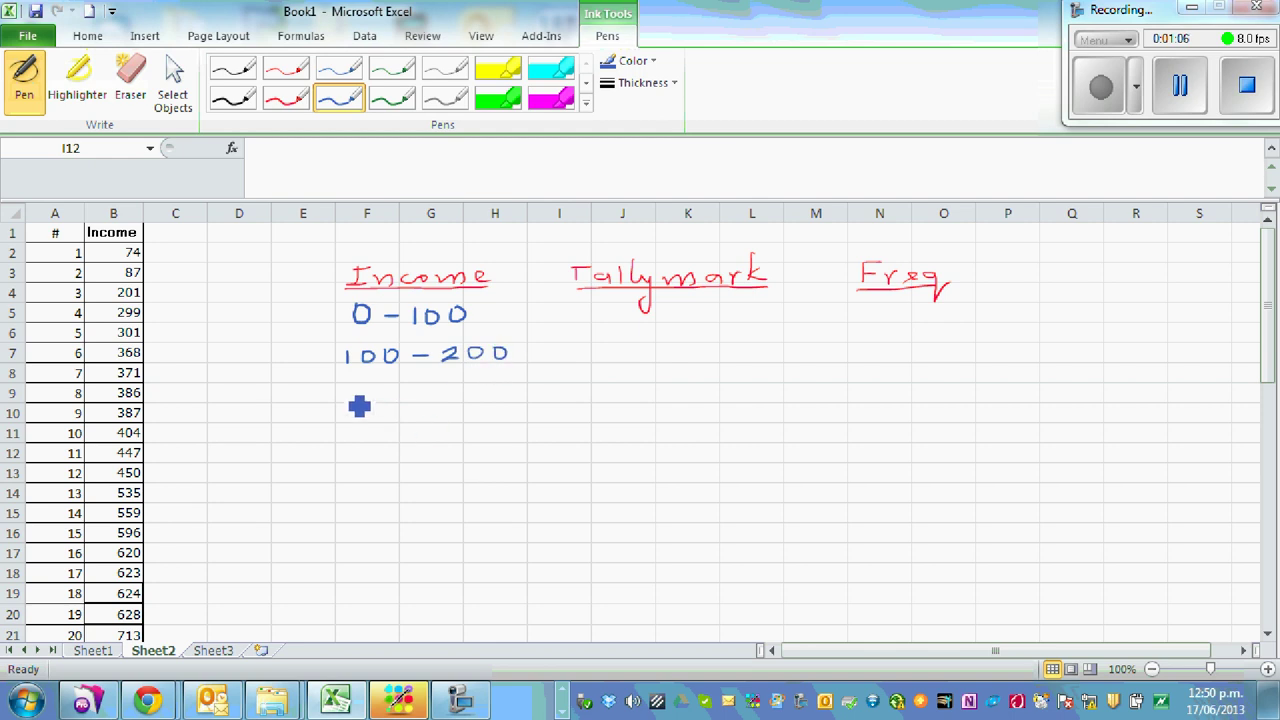
pyautogui.moveTo(346, 392)
pyautogui.mouseDown()
pyautogui.moveTo(357, 409)
pyautogui.moveTo(410, 394)
pyautogui.moveTo(527, 394)
pyautogui.mouseUp()
pyautogui.moveTo(346, 426)
pyautogui.mouseDown()
pyautogui.moveTo(349, 440)
pyautogui.moveTo(466, 449)
pyautogui.moveTo(533, 432)
pyautogui.mouseUp()
pyautogui.moveTo(340, 466)
pyautogui.mouseDown()
pyautogui.moveTo(360, 486)
pyautogui.moveTo(520, 480)
pyautogui.moveTo(506, 491)
pyautogui.moveTo(536, 470)
pyautogui.mouseUp()
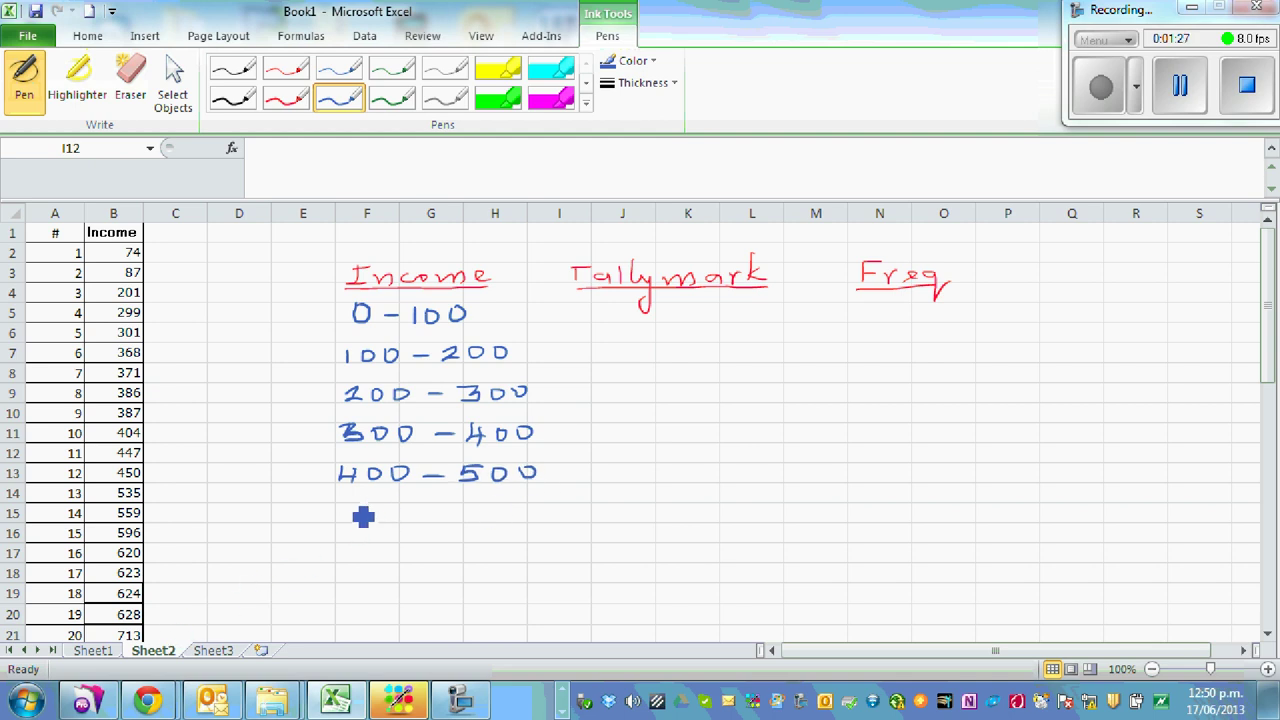
pyautogui.moveTo(362, 516); pyautogui.dragTo(436, 514)
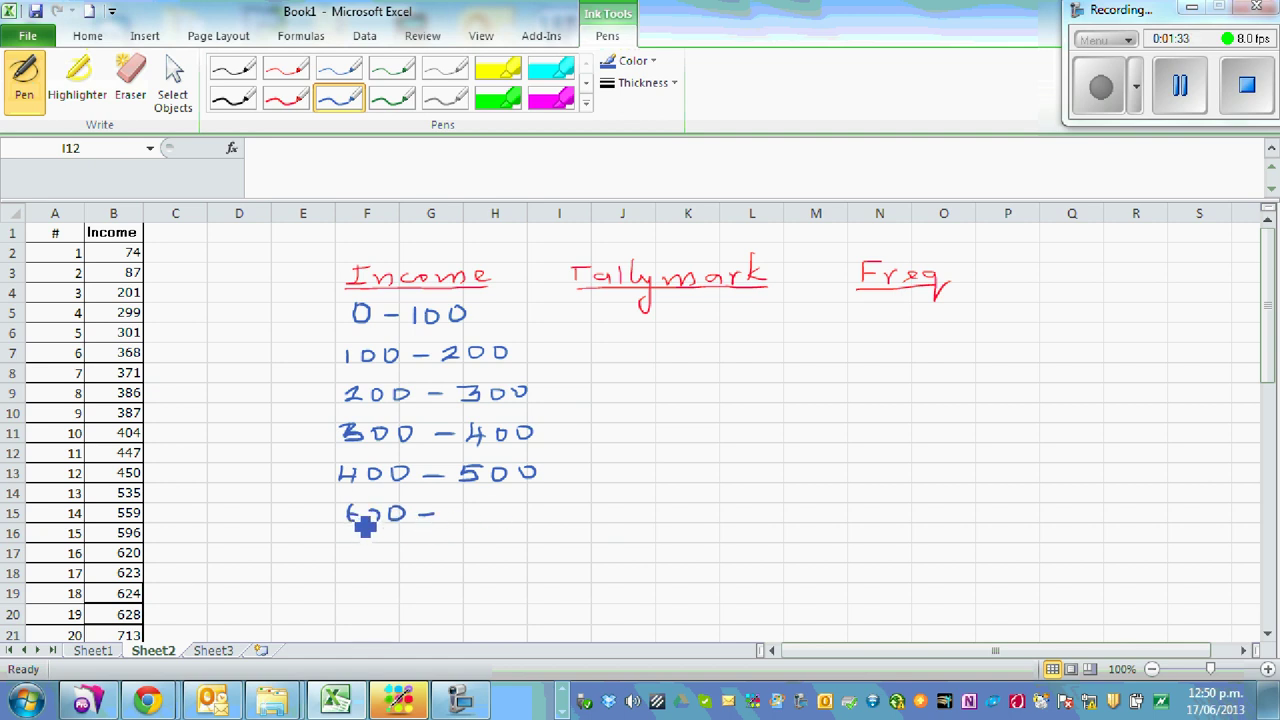
pyautogui.click(130, 80)
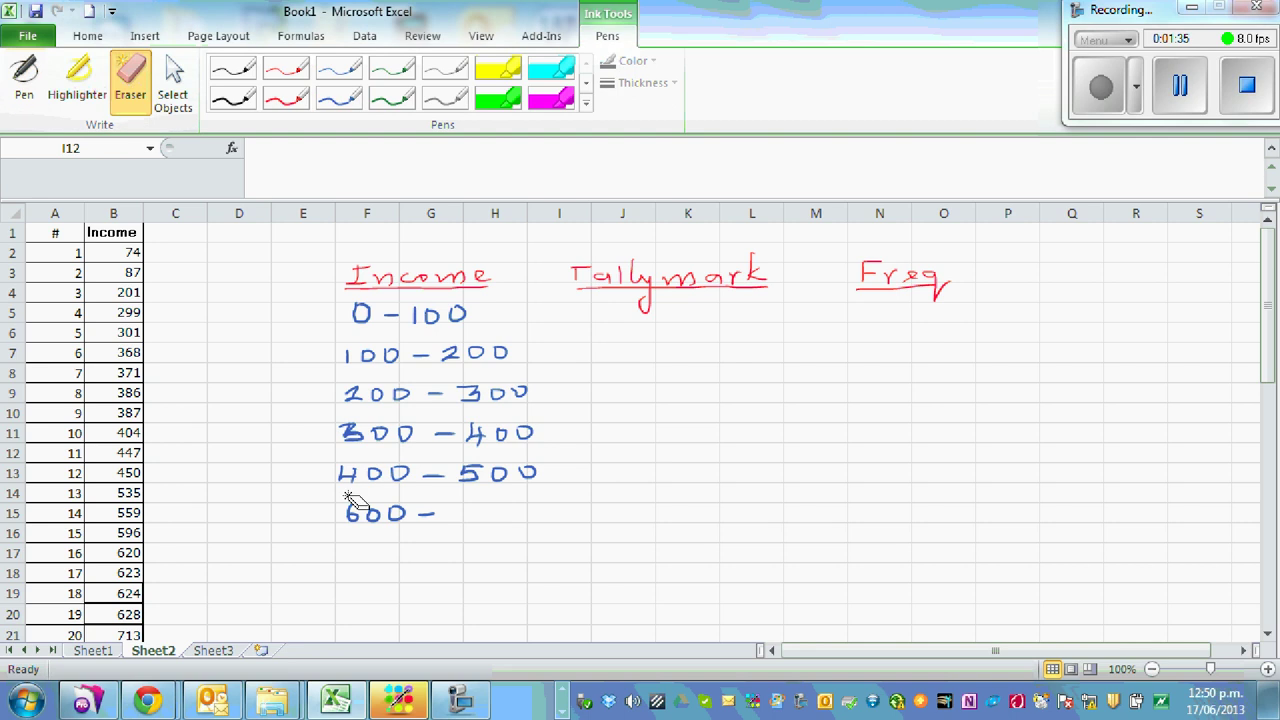
pyautogui.moveTo(350, 510); pyautogui.dragTo(403, 522)
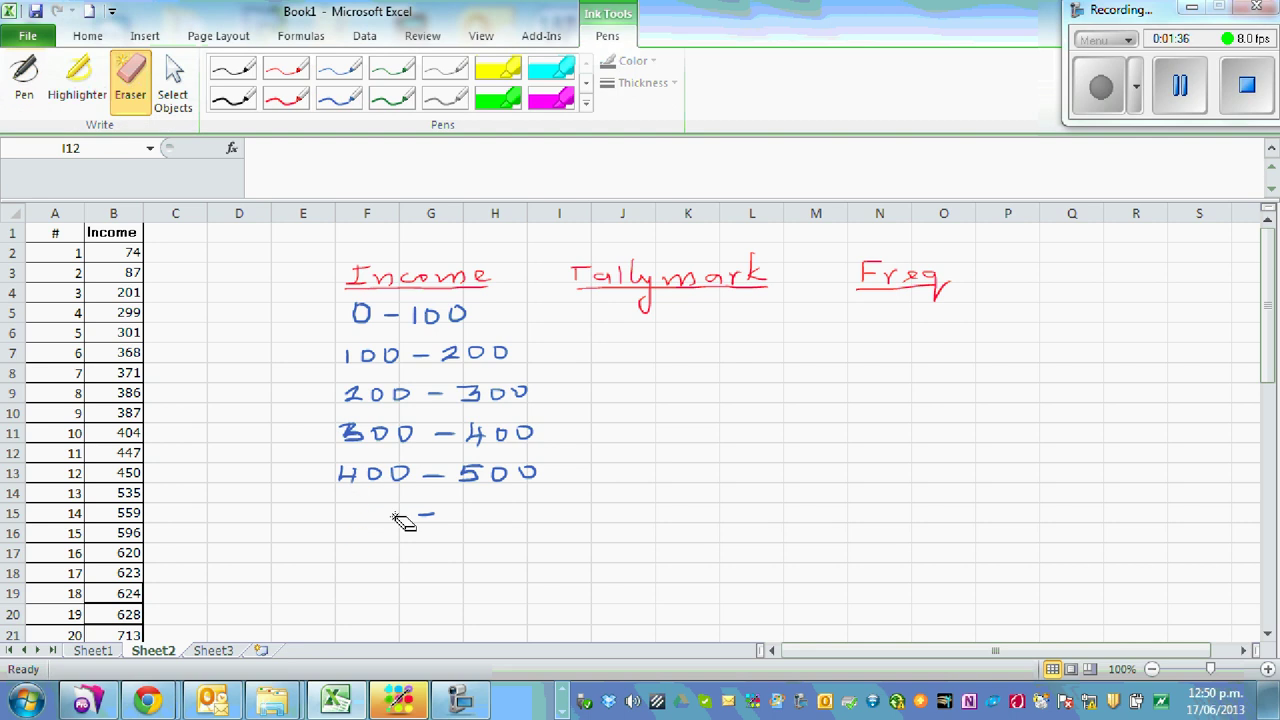
# Handwrite the remaining class intervals 500–600, 600–700 and 700–800 in blue ink below the 400–500 row
pyautogui.click(338, 98)
pyautogui.moveTo(364, 521)
pyautogui.mouseDown()
pyautogui.moveTo(483, 531)
pyautogui.moveTo(542, 510)
pyautogui.mouseUp()
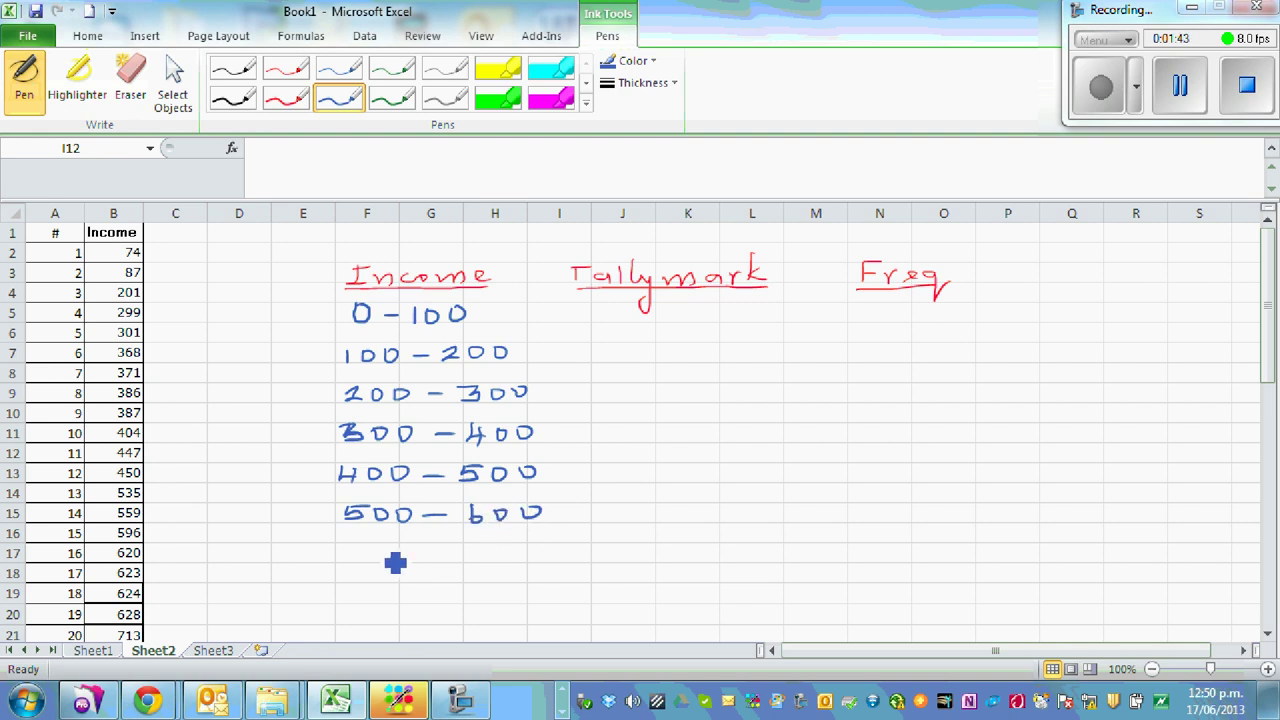
pyautogui.moveTo(367, 555)
pyautogui.mouseDown()
pyautogui.moveTo(443, 573)
pyautogui.moveTo(567, 551)
pyautogui.mouseUp()
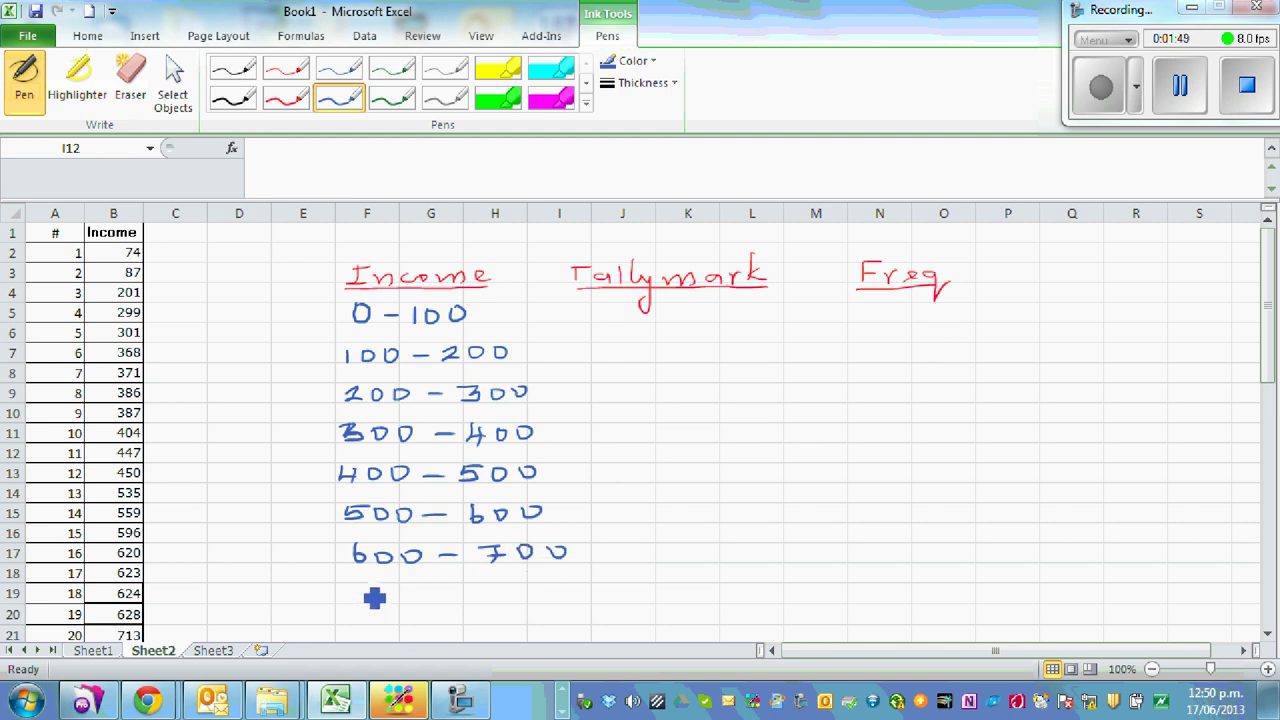
pyautogui.moveTo(362, 588)
pyautogui.mouseDown()
pyautogui.moveTo(380, 609)
pyautogui.moveTo(420, 611)
pyautogui.moveTo(521, 597)
pyautogui.moveTo(557, 606)
pyautogui.moveTo(548, 588)
pyautogui.mouseUp()
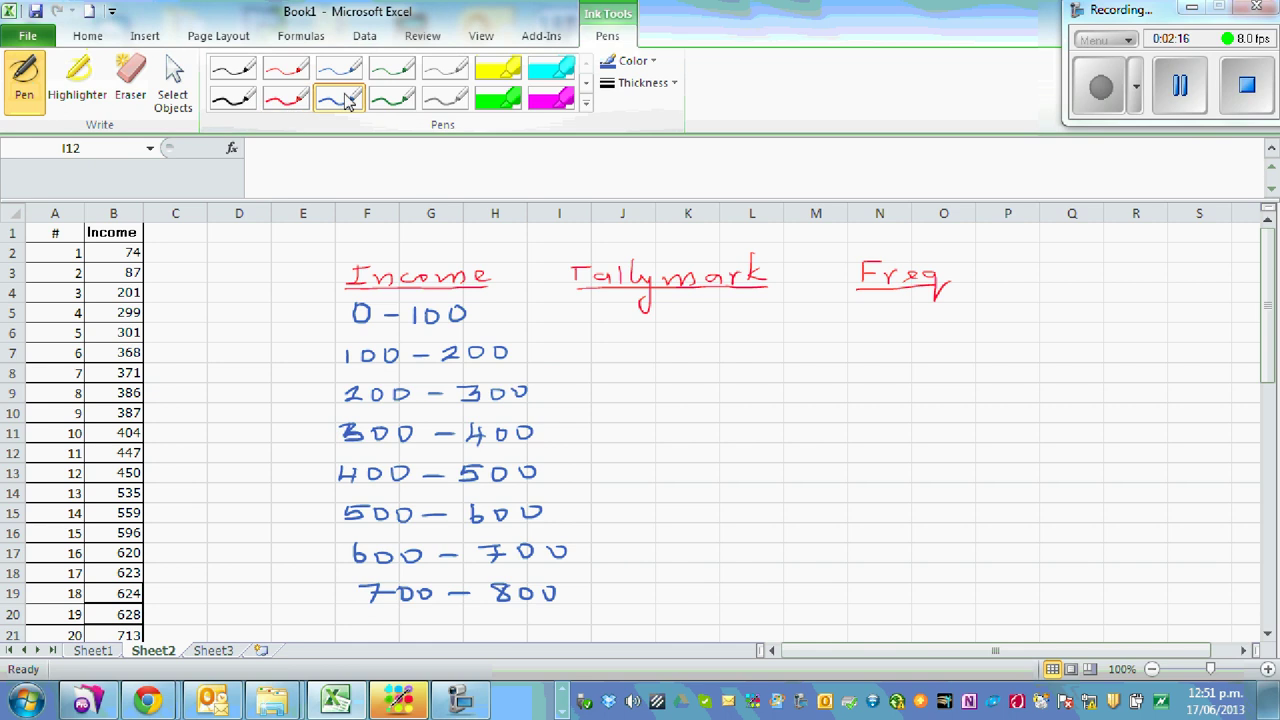
# In green ink, cross out incomes 74 and 87, then write two tally marks and 2 for 0–100, and a dash and 0 for 100–200
pyautogui.click(381, 106)
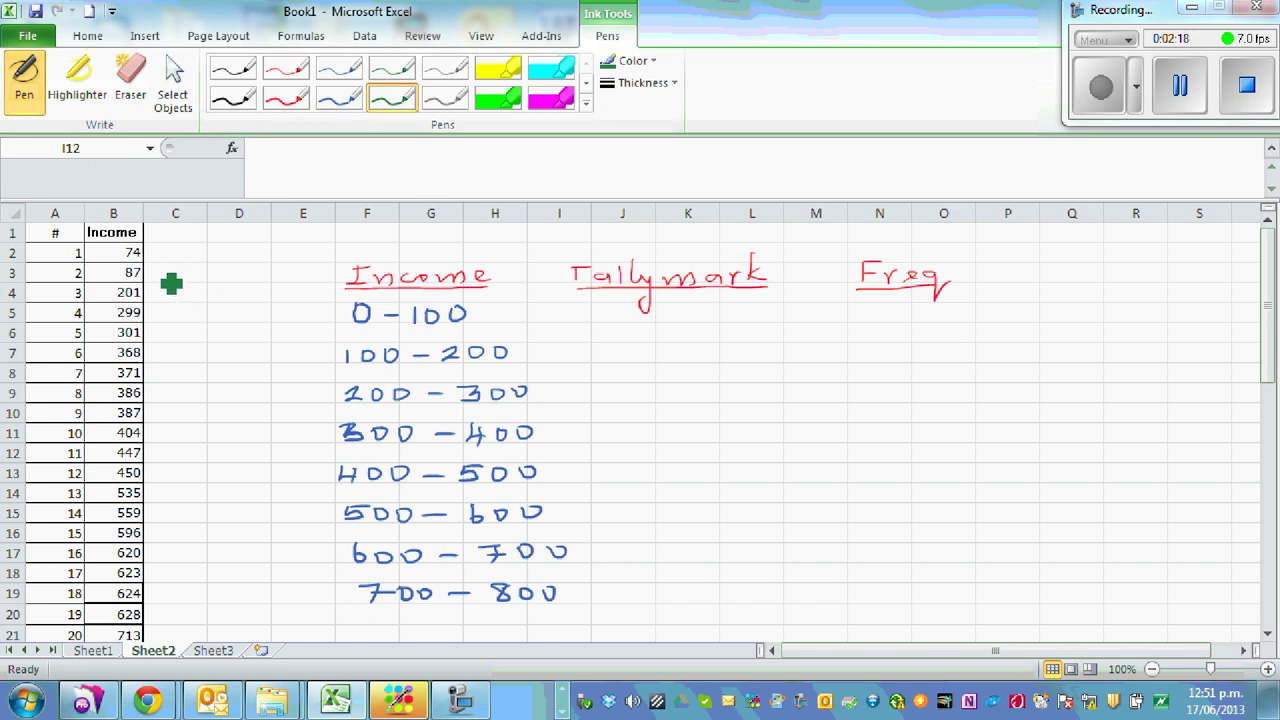
pyautogui.moveTo(120, 262)
pyautogui.mouseDown()
pyautogui.moveTo(151, 252)
pyautogui.moveTo(151, 264)
pyautogui.mouseUp()
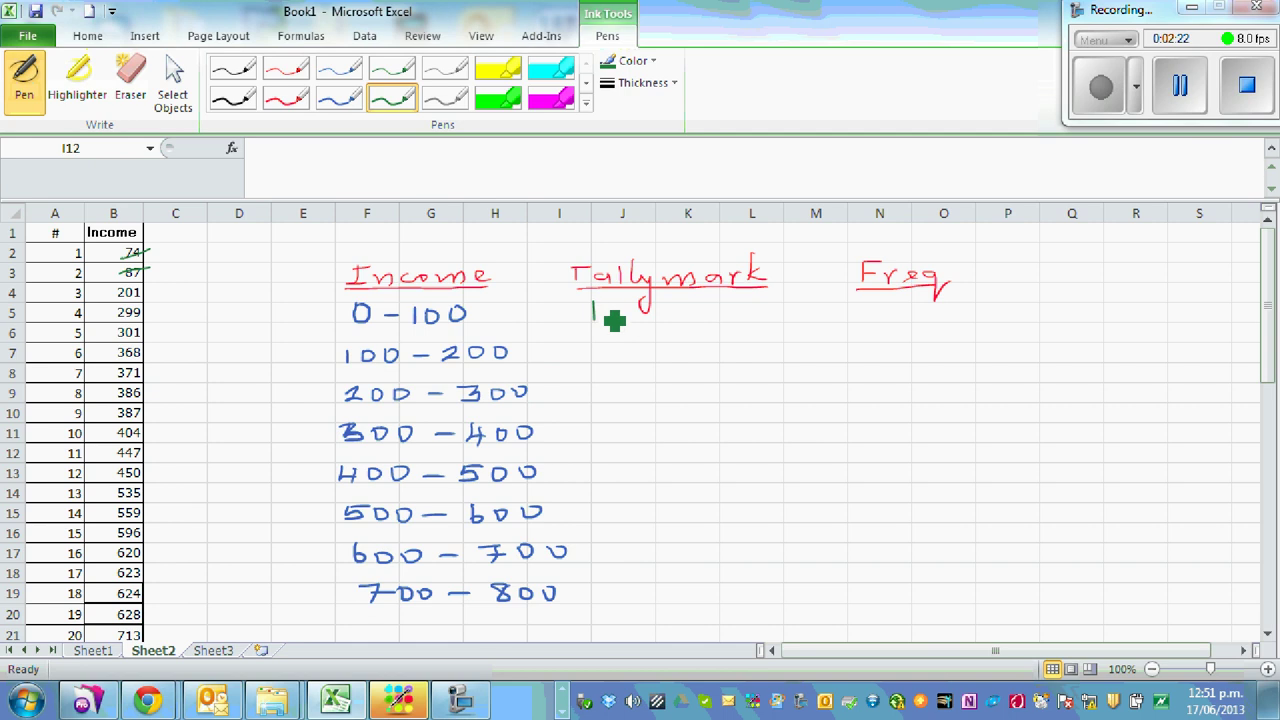
pyautogui.moveTo(606, 304); pyautogui.dragTo(606, 320)
pyautogui.moveTo(893, 310)
pyautogui.mouseDown()
pyautogui.moveTo(908, 306)
pyautogui.moveTo(912, 321)
pyautogui.mouseUp()
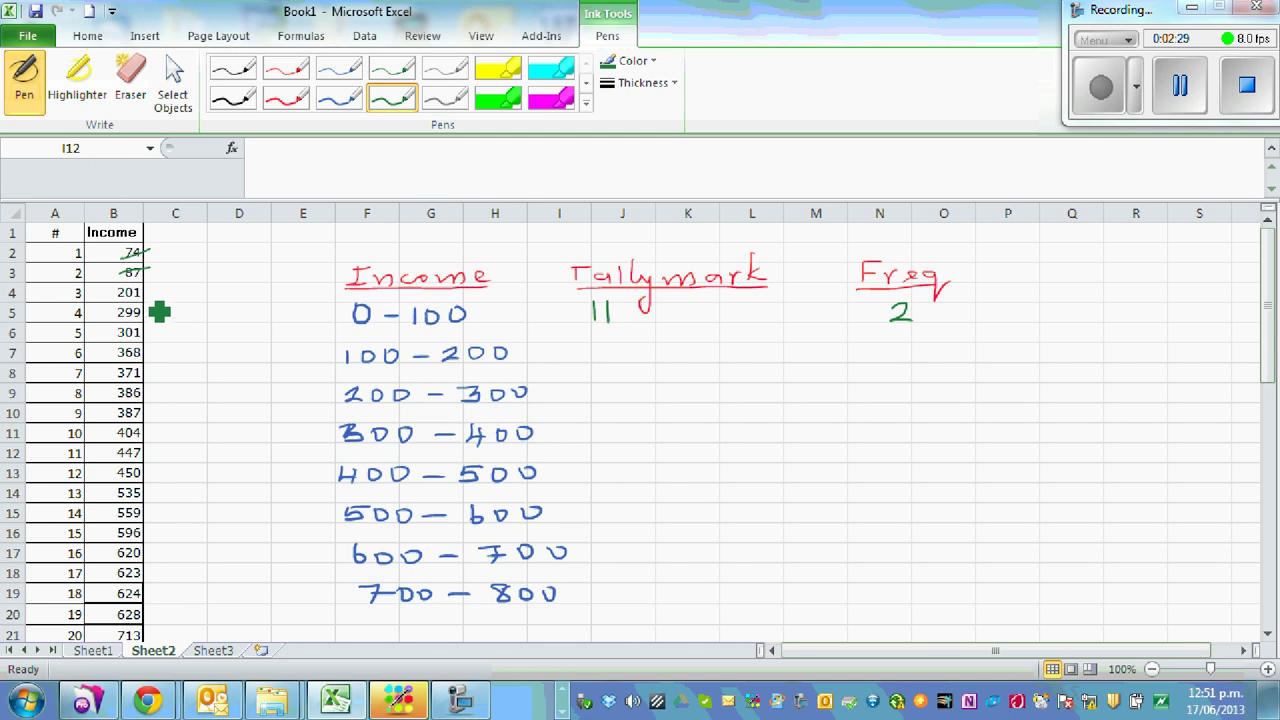
pyautogui.moveTo(656, 351); pyautogui.dragTo(621, 350)
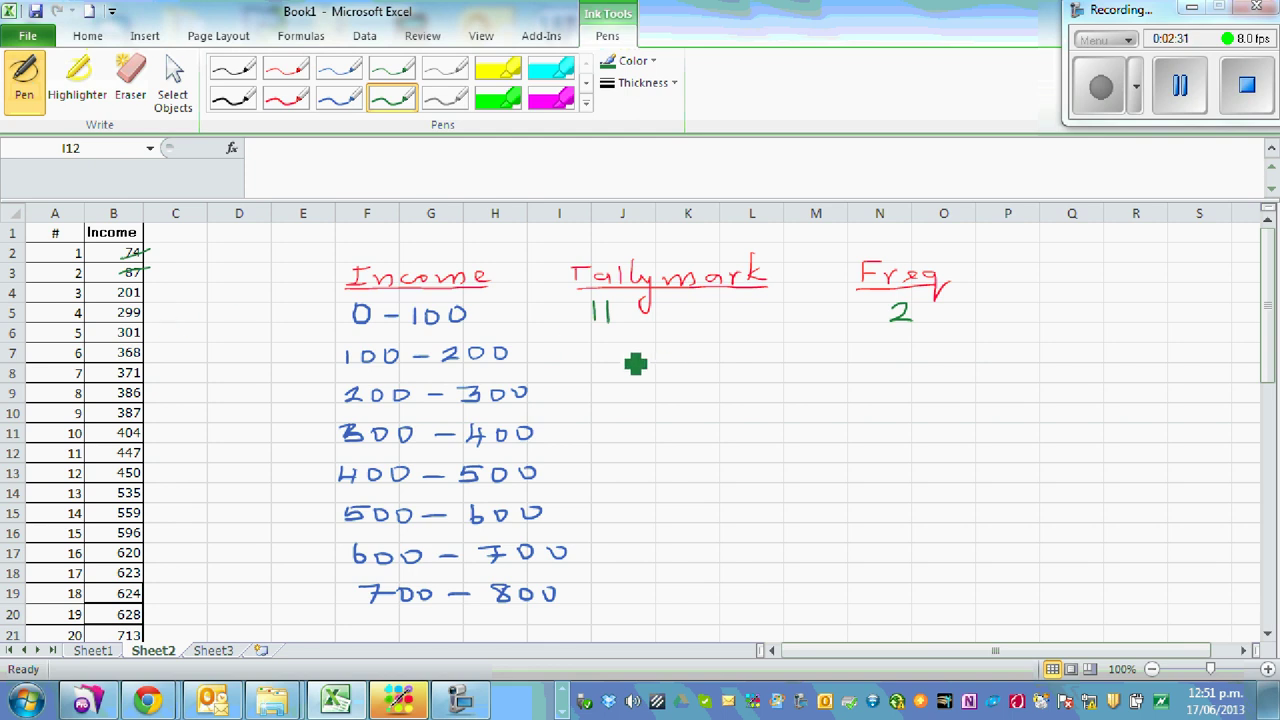
pyautogui.moveTo(912, 344); pyautogui.dragTo(910, 347)
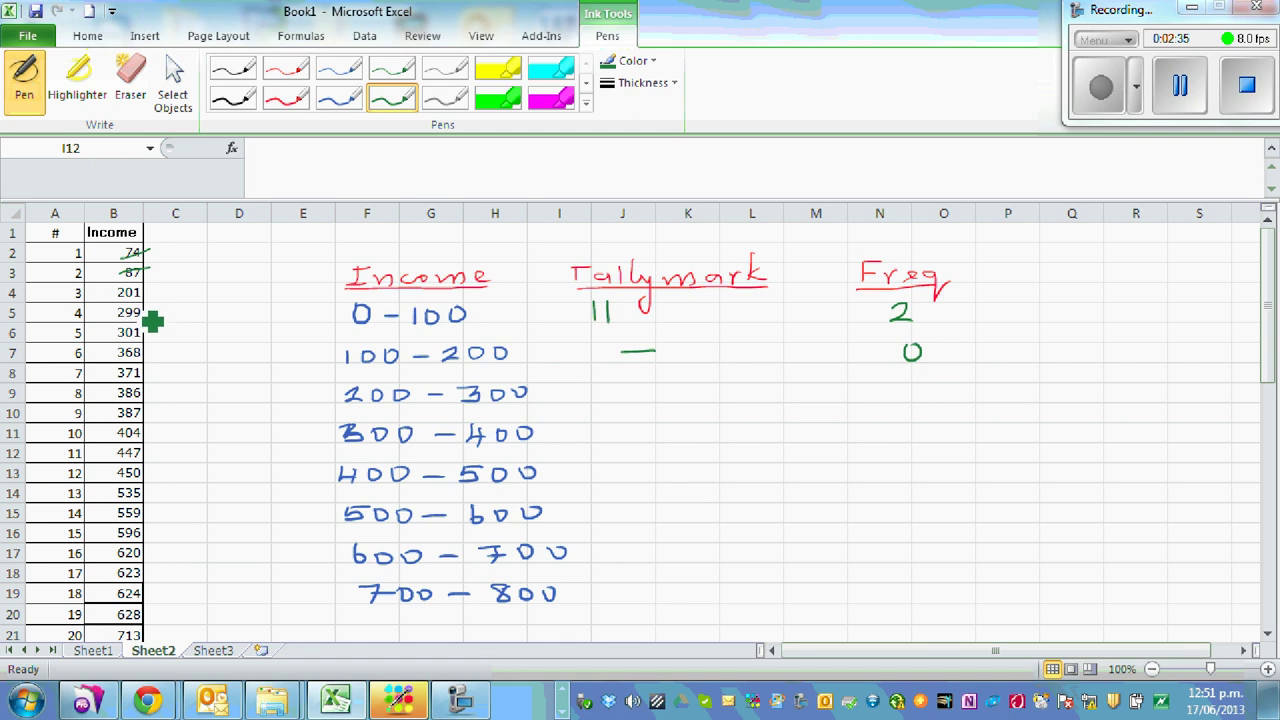
# Cross out incomes 201 through 387 and write tally marks with frequencies 2 for the 200–300 row and 5 for the 300–400 row
pyautogui.moveTo(143, 290)
pyautogui.mouseDown()
pyautogui.moveTo(116, 295)
pyautogui.moveTo(168, 303)
pyautogui.mouseUp()
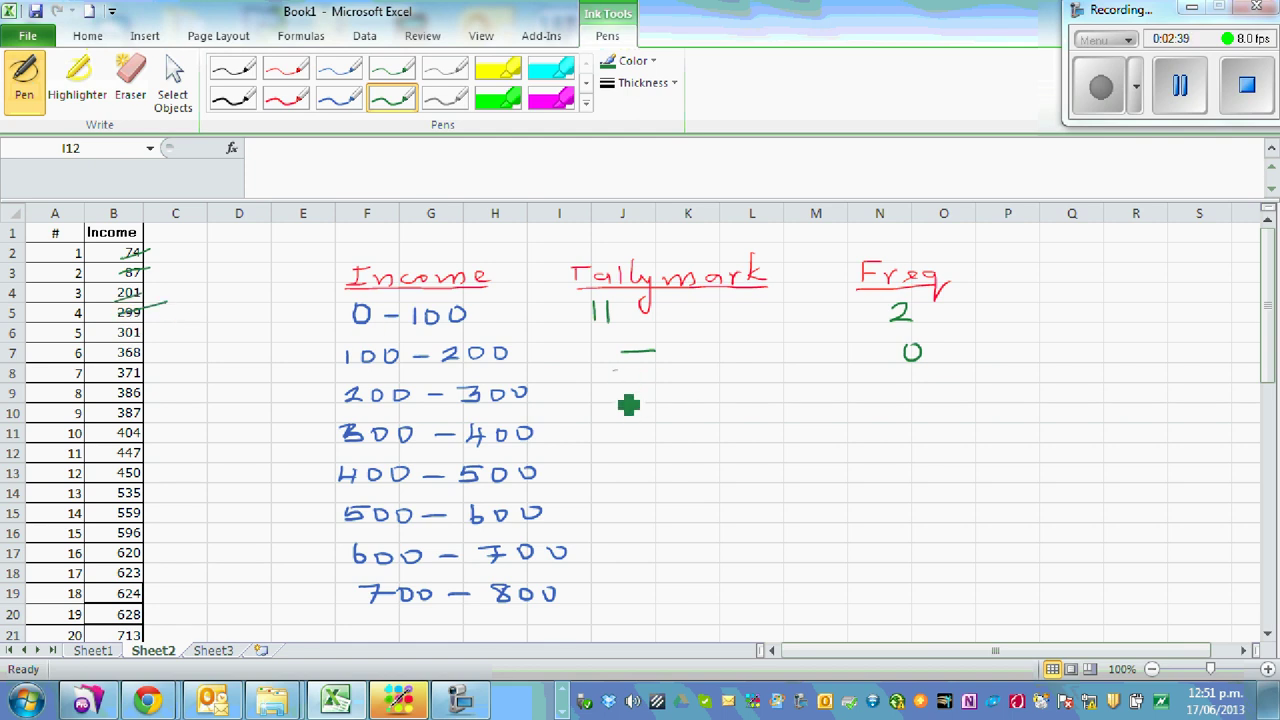
pyautogui.moveTo(618, 390); pyautogui.dragTo(628, 405)
pyautogui.moveTo(910, 388); pyautogui.dragTo(935, 403)
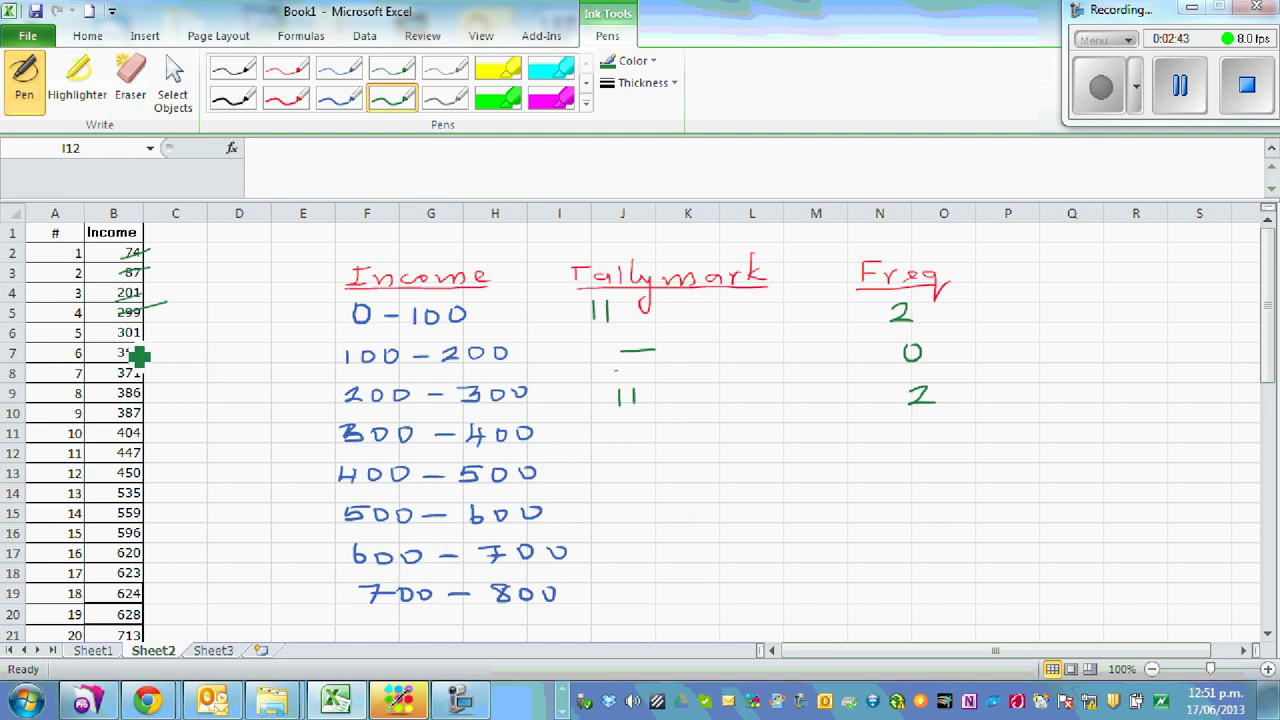
pyautogui.moveTo(116, 337)
pyautogui.mouseDown()
pyautogui.moveTo(146, 330)
pyautogui.moveTo(150, 407)
pyautogui.mouseUp()
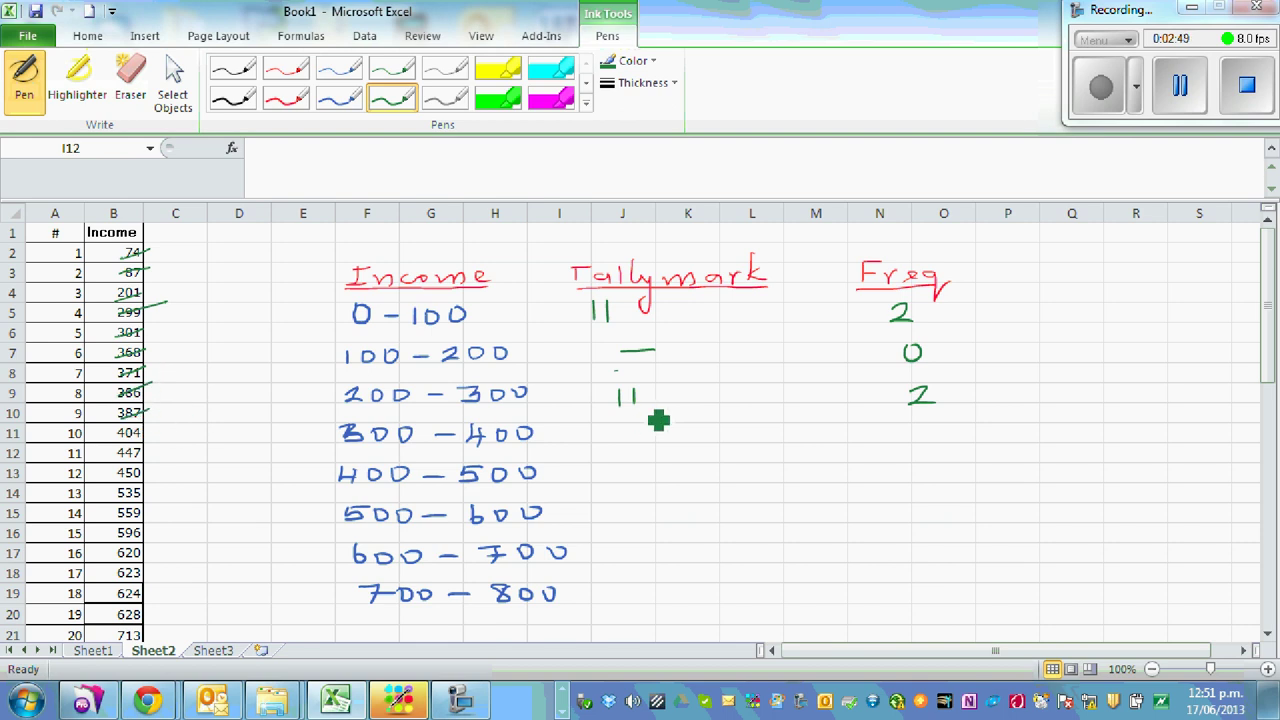
pyautogui.moveTo(611, 428)
pyautogui.mouseDown()
pyautogui.moveTo(611, 442)
pyautogui.moveTo(641, 431)
pyautogui.moveTo(656, 442)
pyautogui.moveTo(663, 424)
pyautogui.mouseUp()
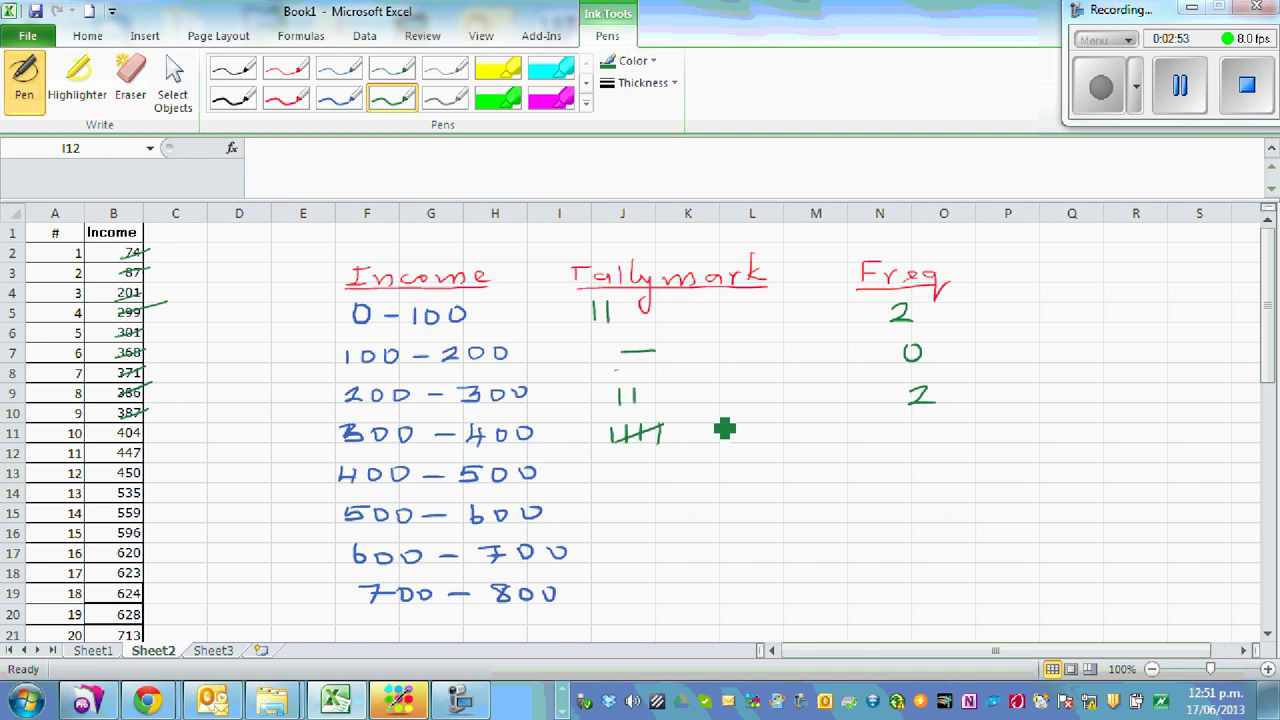
pyautogui.moveTo(925, 425)
pyautogui.mouseDown()
pyautogui.moveTo(915, 436)
pyautogui.moveTo(951, 426)
pyautogui.mouseUp()
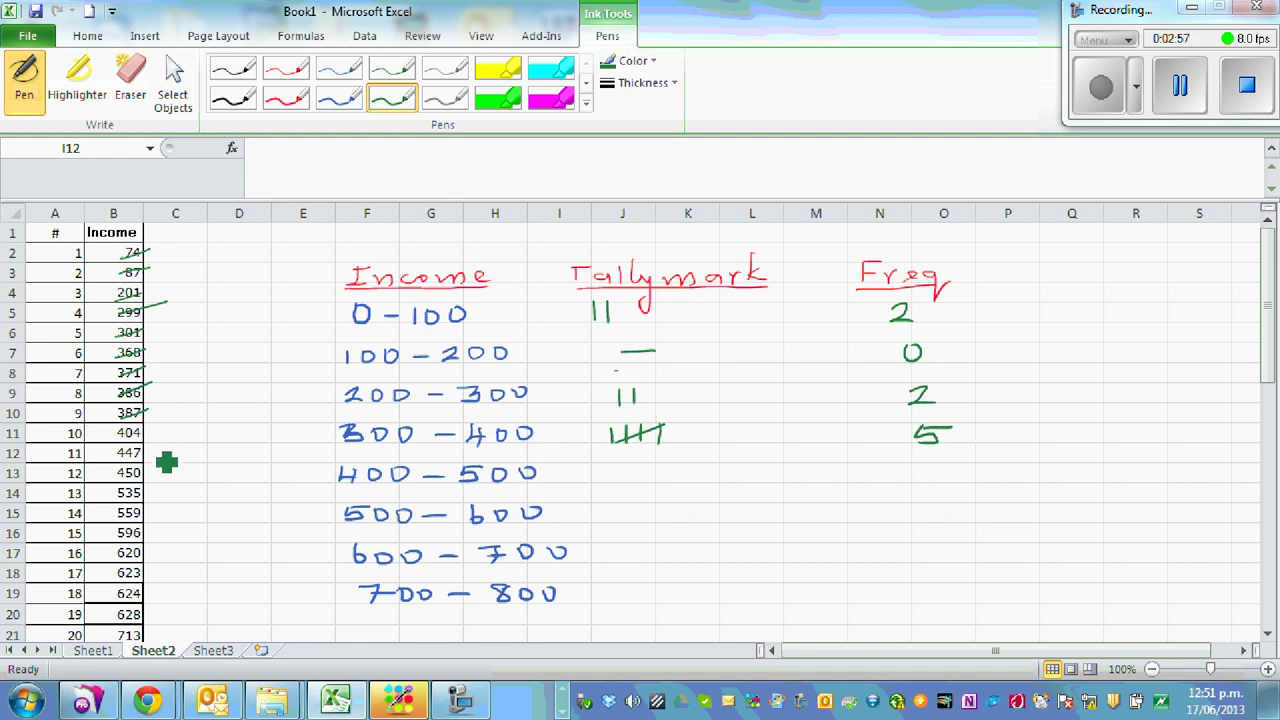
# Cross out incomes 404 through 596 and write three tally marks and frequency 3 for both the 400–500 and 500–600 rows
pyautogui.moveTo(118, 438)
pyautogui.mouseDown()
pyautogui.moveTo(148, 428)
pyautogui.moveTo(148, 467)
pyautogui.mouseUp()
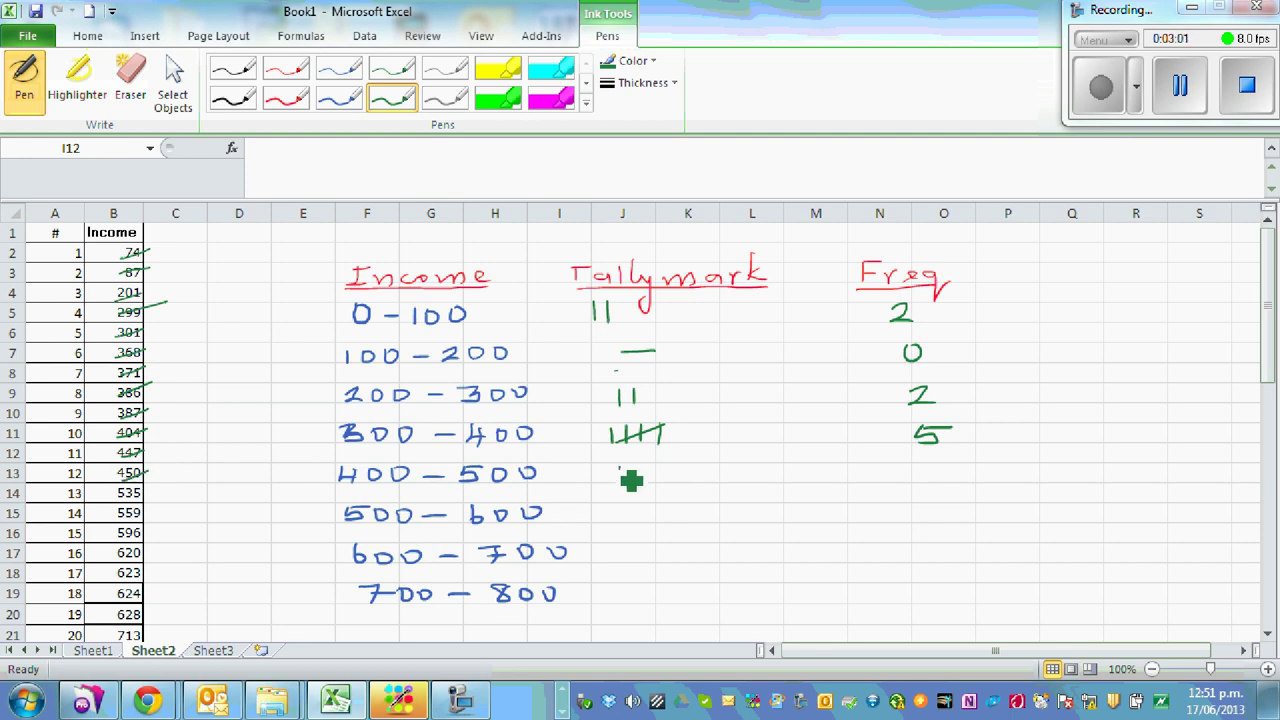
pyautogui.moveTo(622, 467)
pyautogui.mouseDown()
pyautogui.moveTo(622, 482)
pyautogui.moveTo(650, 482)
pyautogui.mouseUp()
pyautogui.moveTo(928, 470)
pyautogui.mouseDown()
pyautogui.moveTo(952, 467)
pyautogui.moveTo(930, 486)
pyautogui.mouseUp()
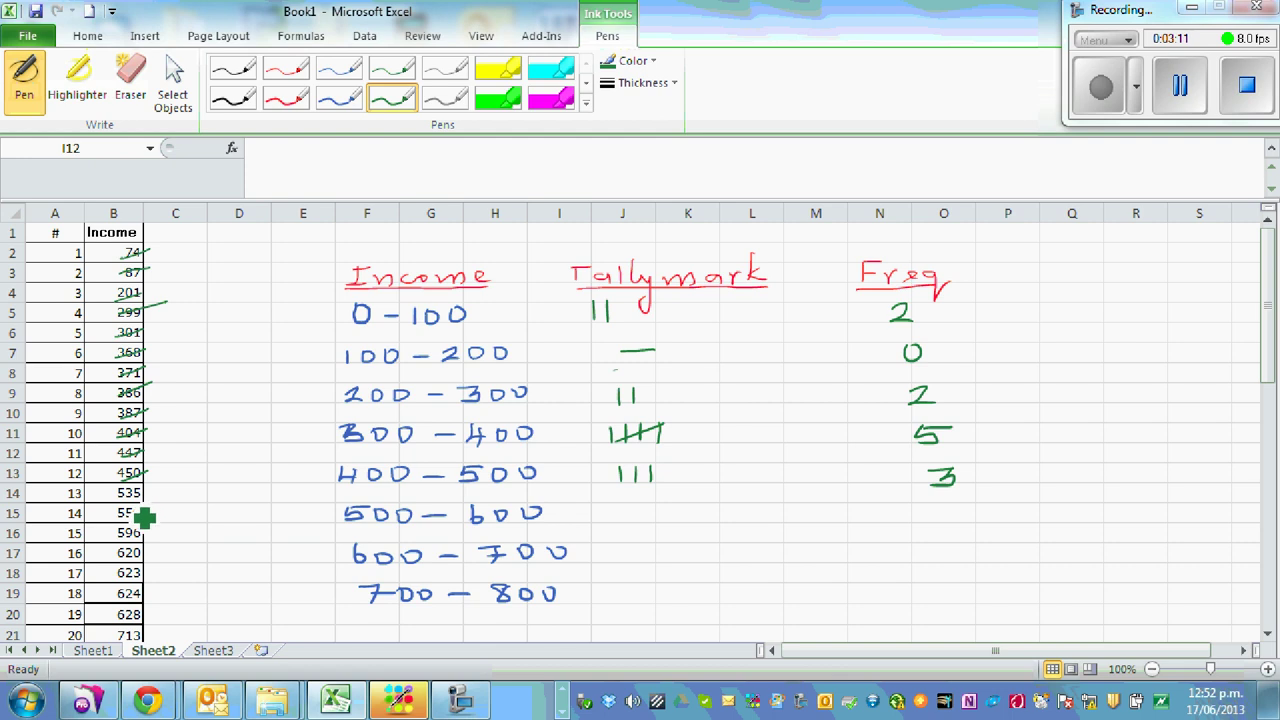
pyautogui.moveTo(118, 500)
pyautogui.mouseDown()
pyautogui.moveTo(150, 487)
pyautogui.moveTo(152, 533)
pyautogui.mouseUp()
pyautogui.moveTo(614, 506)
pyautogui.mouseDown()
pyautogui.moveTo(614, 523)
pyautogui.moveTo(647, 522)
pyautogui.mouseUp()
pyautogui.moveTo(963, 518); pyautogui.dragTo(971, 529)
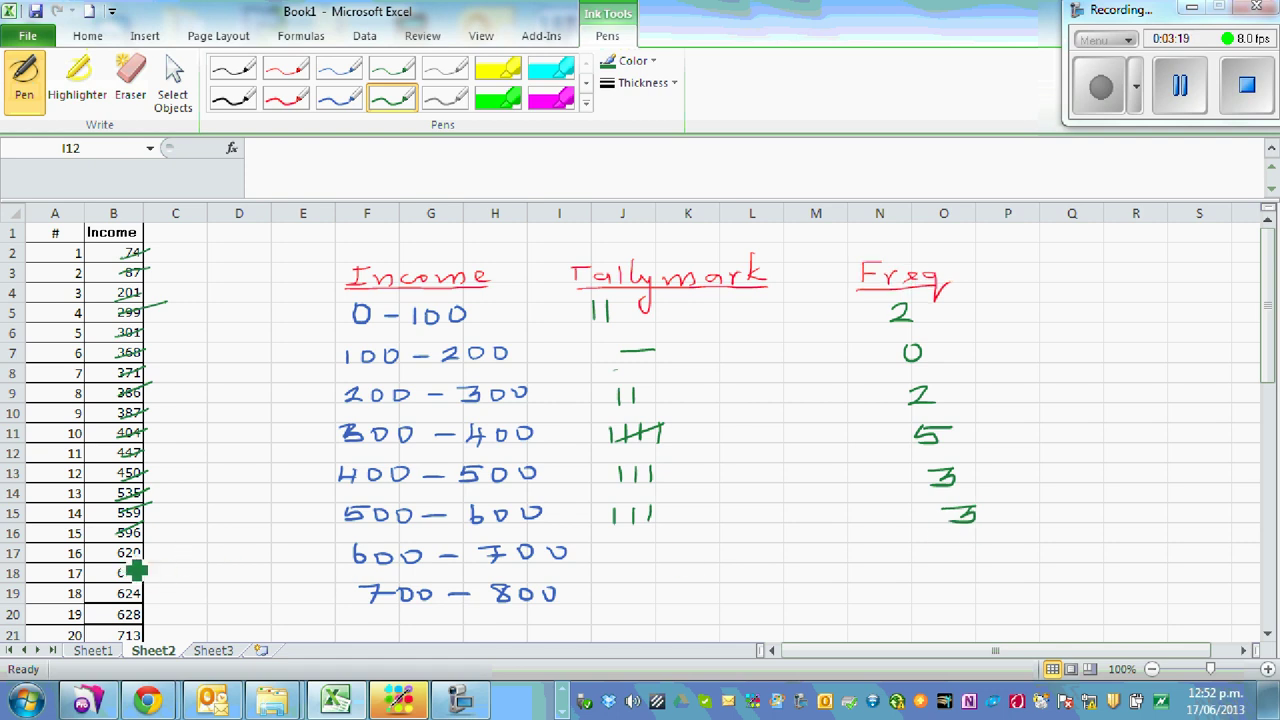
# Cross out incomes 620 through 628 and write four tally marks and frequency 4 in the 600–700 row
pyautogui.moveTo(117, 560)
pyautogui.mouseDown()
pyautogui.moveTo(147, 547)
pyautogui.moveTo(158, 598)
pyautogui.mouseUp()
pyautogui.moveTo(632, 548)
pyautogui.mouseDown()
pyautogui.moveTo(633, 566)
pyautogui.moveTo(673, 565)
pyautogui.mouseUp()
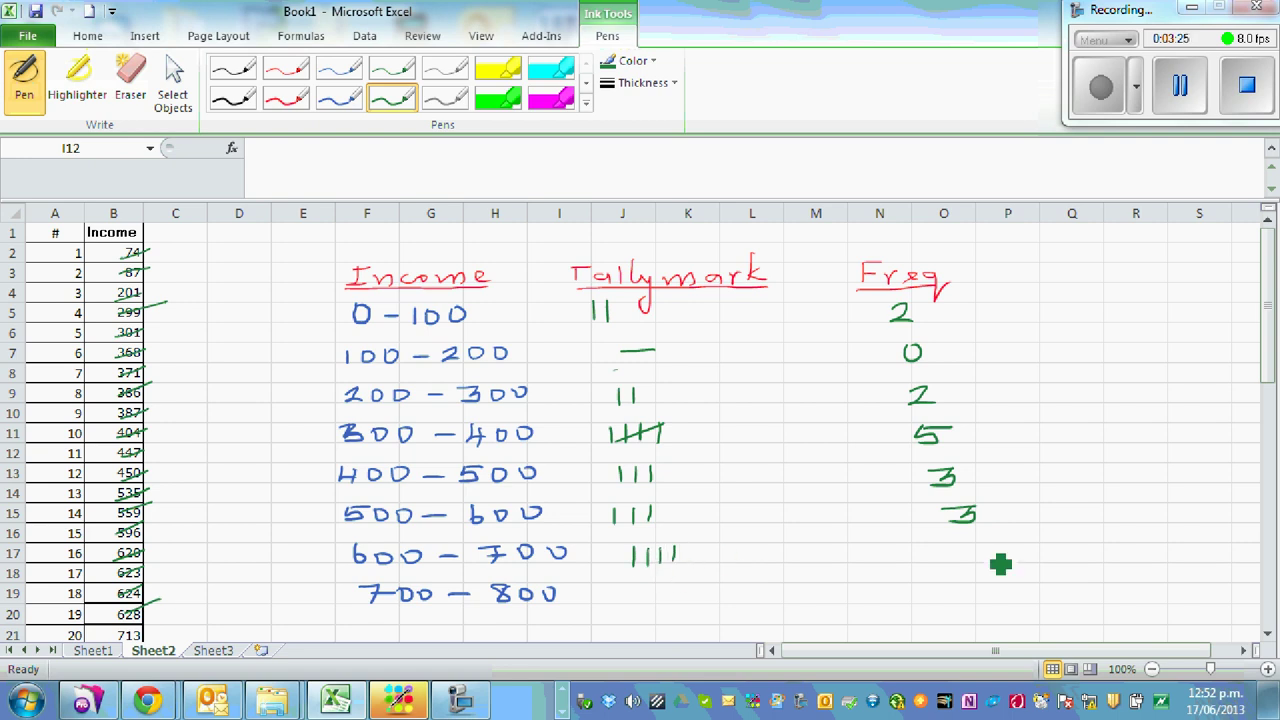
pyautogui.moveTo(970, 545); pyautogui.dragTo(982, 568)
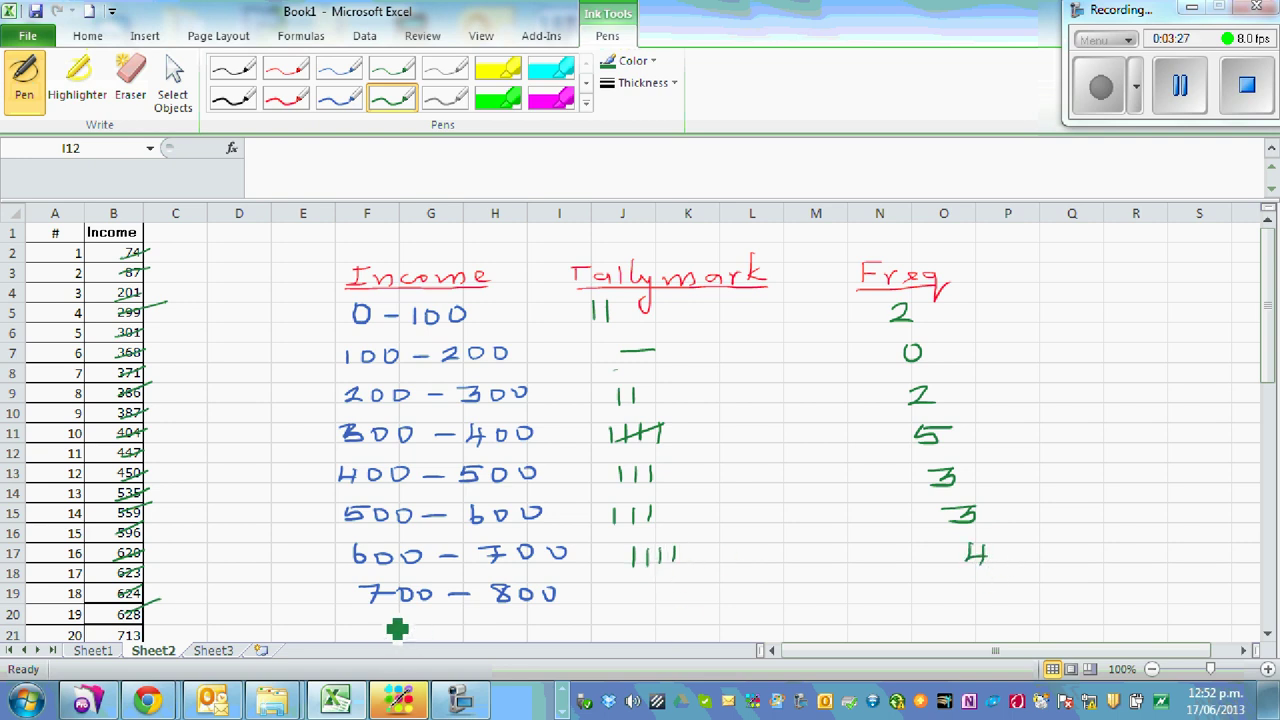
# Cross out income 713, write one tally mark and frequency 1 for 700–800, and write the total 20 under a line below the Freq column
pyautogui.moveTo(138, 639); pyautogui.dragTo(153, 630)
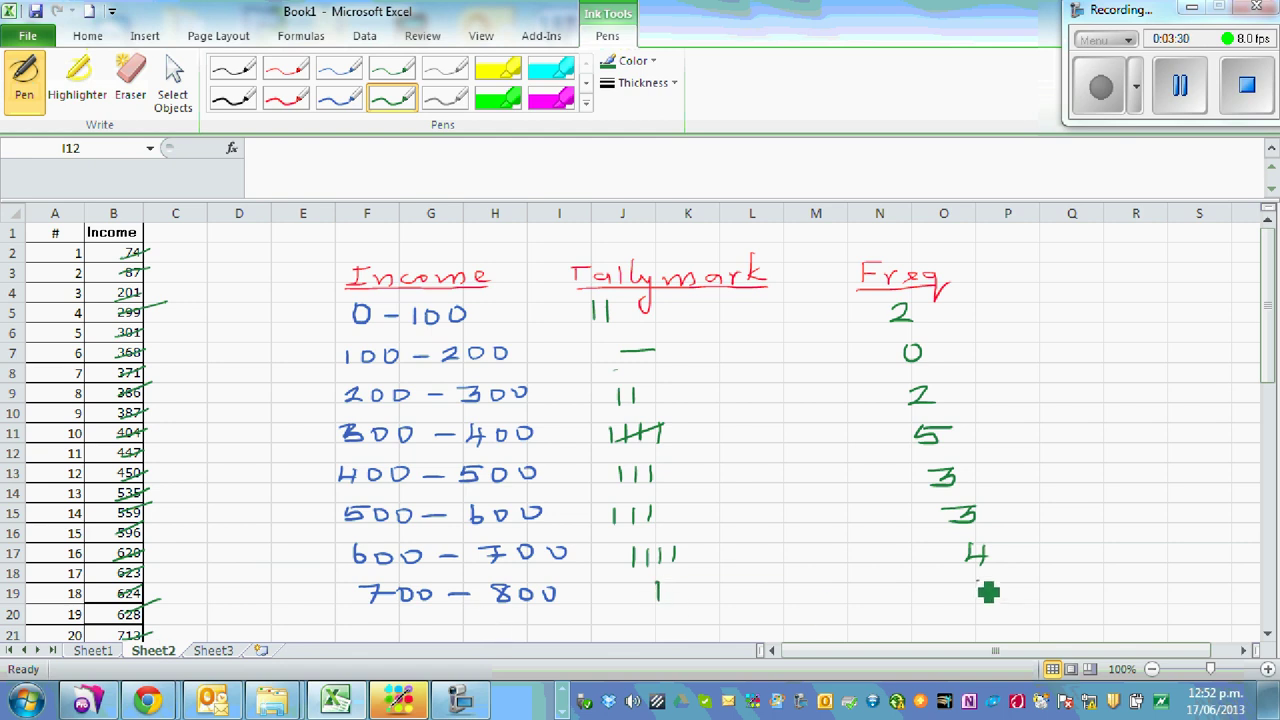
pyautogui.moveTo(977, 583)
pyautogui.mouseDown()
pyautogui.moveTo(976, 602)
pyautogui.moveTo(1017, 598)
pyautogui.mouseUp()
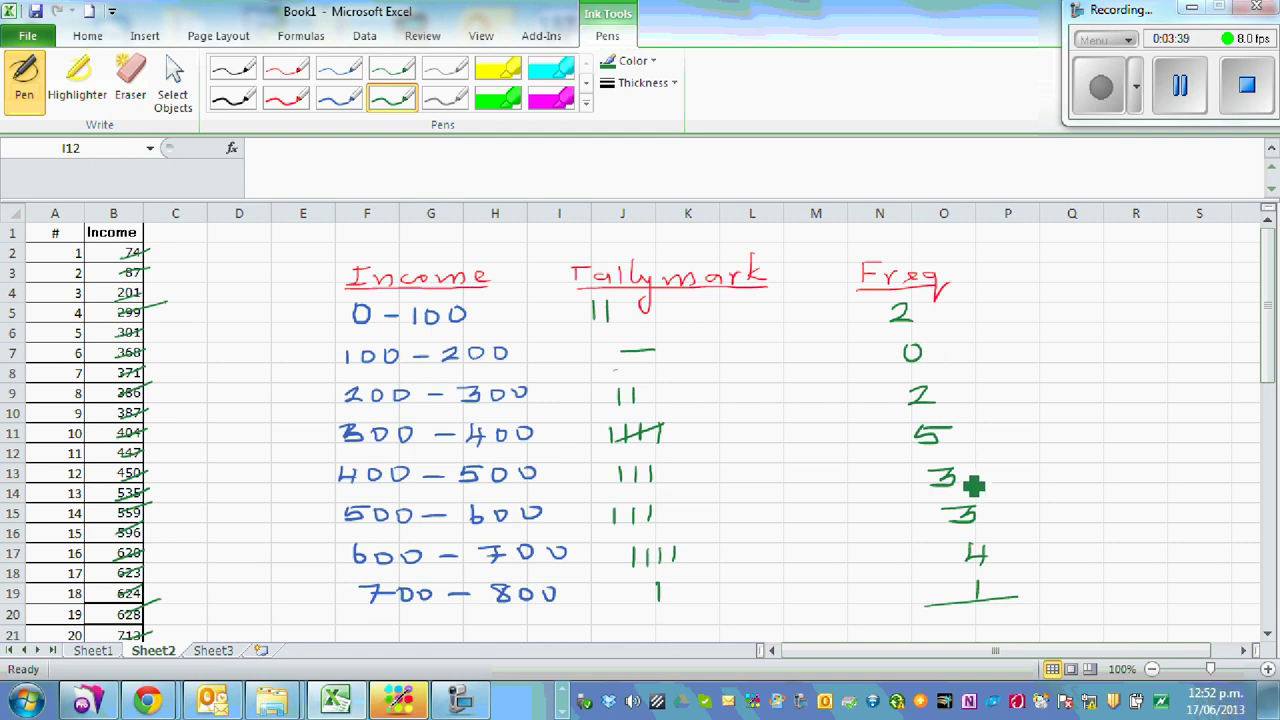
pyautogui.moveTo(963, 616)
pyautogui.mouseDown()
pyautogui.moveTo(975, 635)
pyautogui.moveTo(998, 613)
pyautogui.mouseUp()
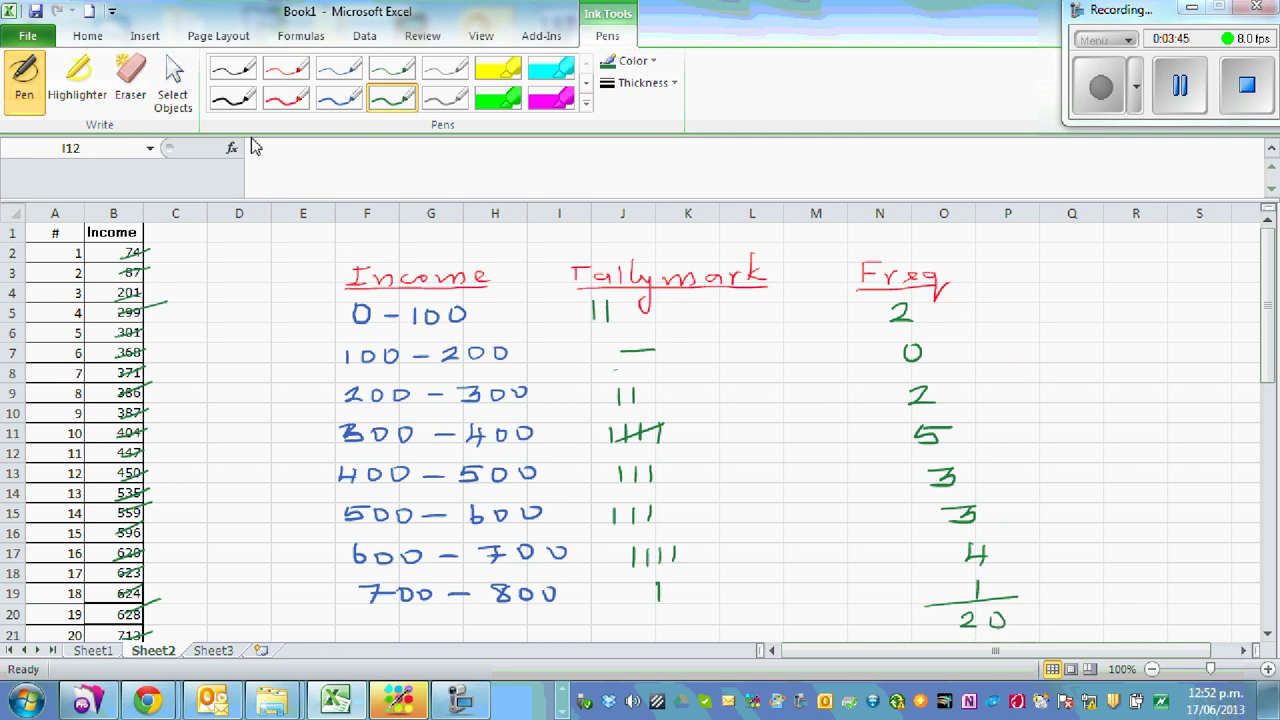
# Sketch green chart axes beside the Freq column, with 0, 100 and 300 marked horizontally and evenly spaced ticks on the vertical axis
pyautogui.moveTo(1004, 243); pyautogui.dragTo(1017, 425)
pyautogui.moveTo(1004, 243); pyautogui.dragTo(998, 250)
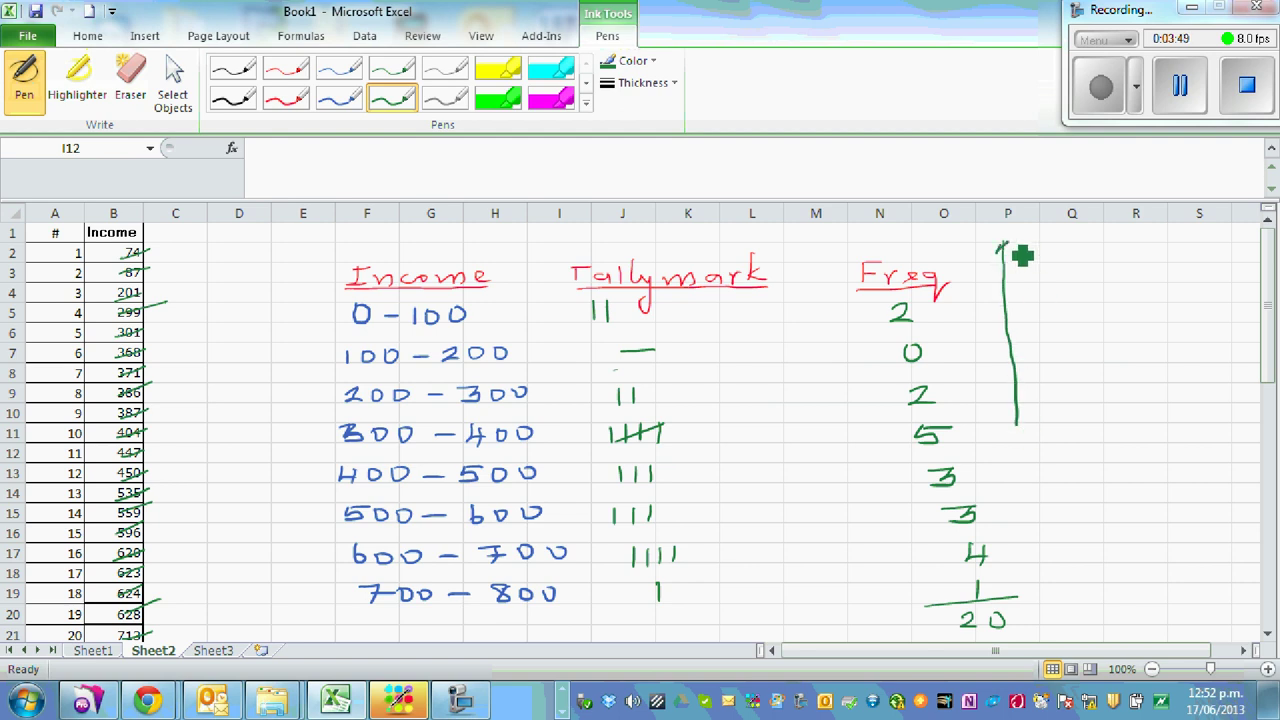
pyautogui.moveTo(998, 421); pyautogui.dragTo(1225, 431)
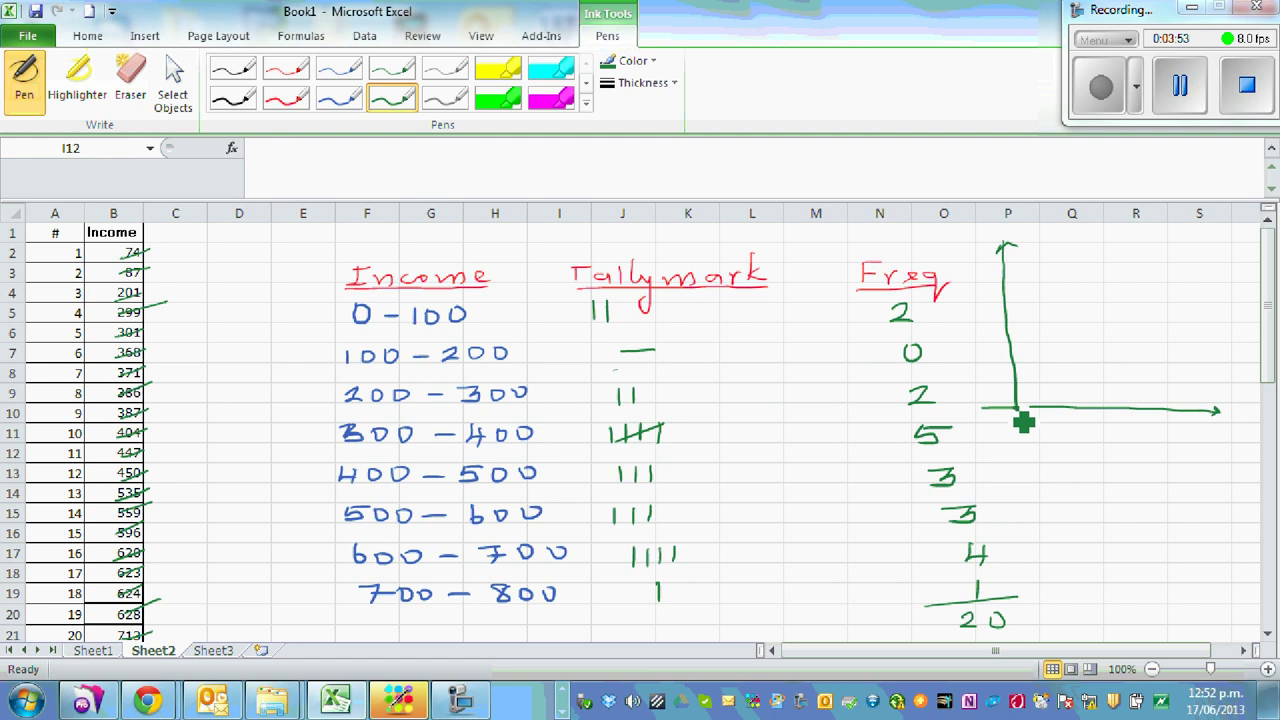
pyautogui.moveTo(1000, 419)
pyautogui.mouseDown()
pyautogui.moveTo(1054, 411)
pyautogui.moveTo(1055, 438)
pyautogui.moveTo(1103, 411)
pyautogui.moveTo(1146, 411)
pyautogui.moveTo(1149, 434)
pyautogui.moveTo(1182, 430)
pyautogui.mouseUp()
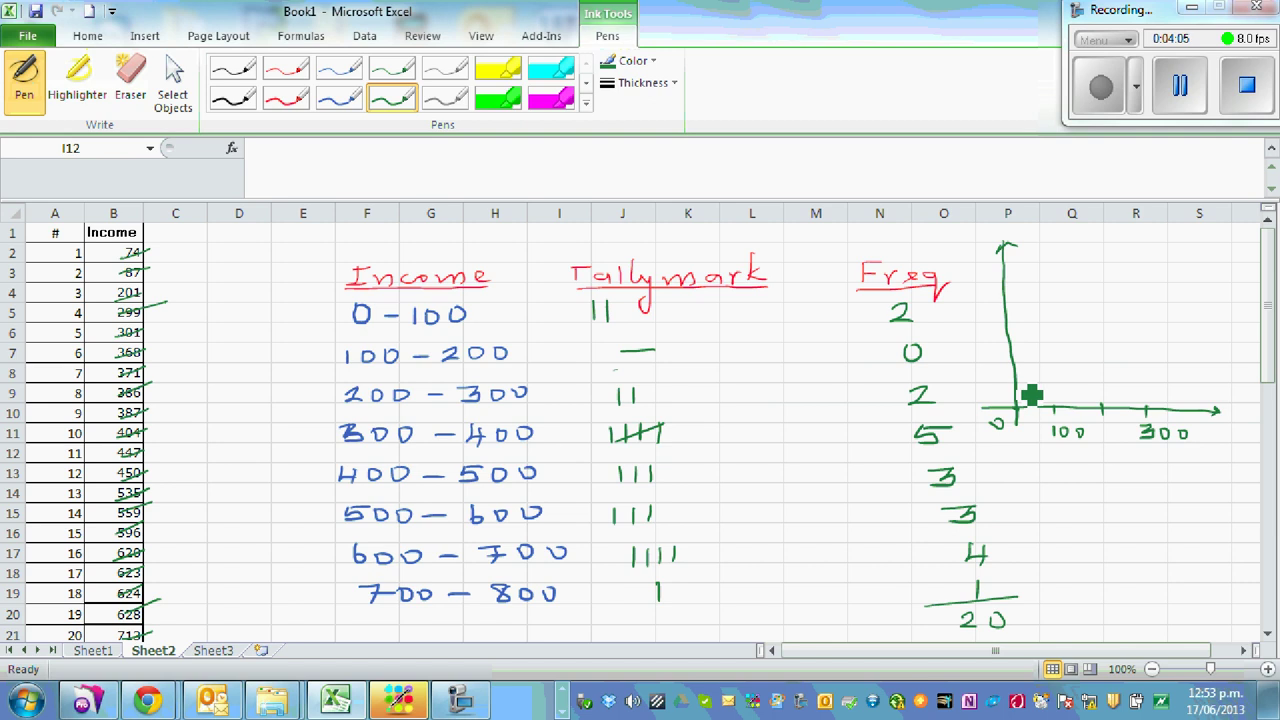
pyautogui.moveTo(1007, 380)
pyautogui.mouseDown()
pyautogui.moveTo(1021, 378)
pyautogui.moveTo(1013, 287)
pyautogui.mouseUp()
pyautogui.moveTo(1001, 264); pyautogui.dragTo(1013, 263)
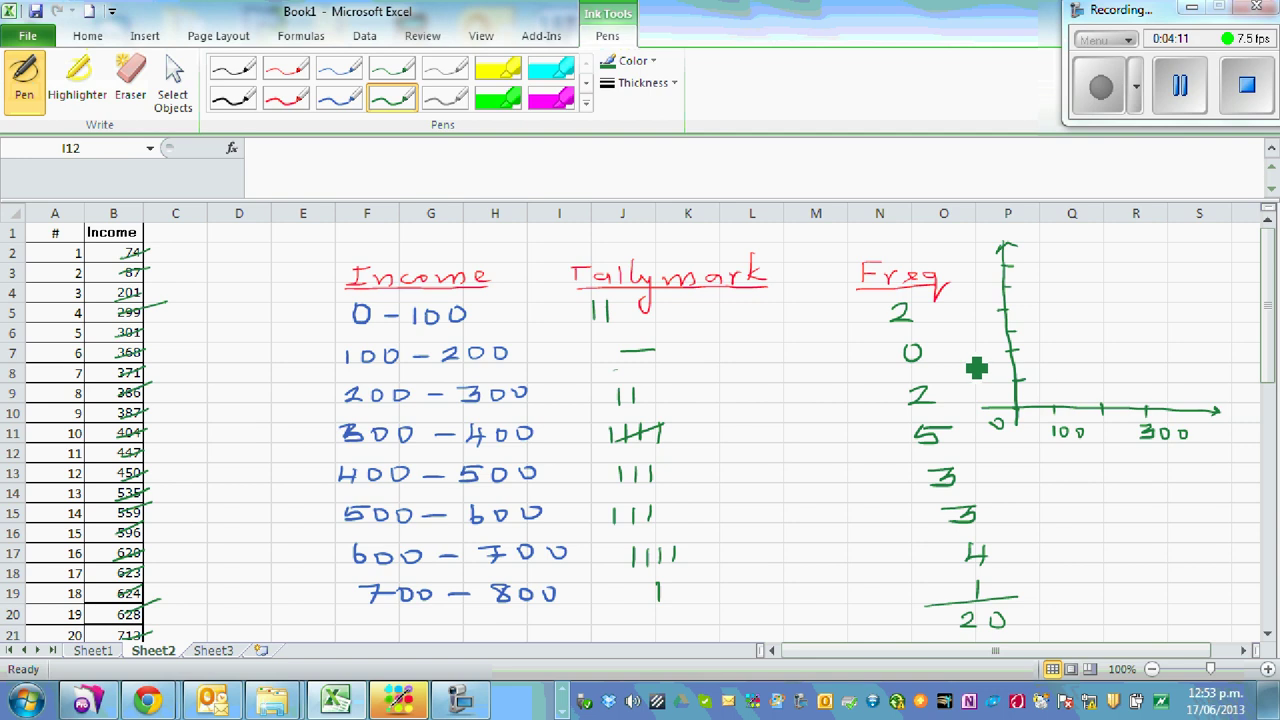
# Draw black histogram bars on the axes for 0–100, 200–300 and 300–400, and write "Hist" above them
pyautogui.click(232, 98)
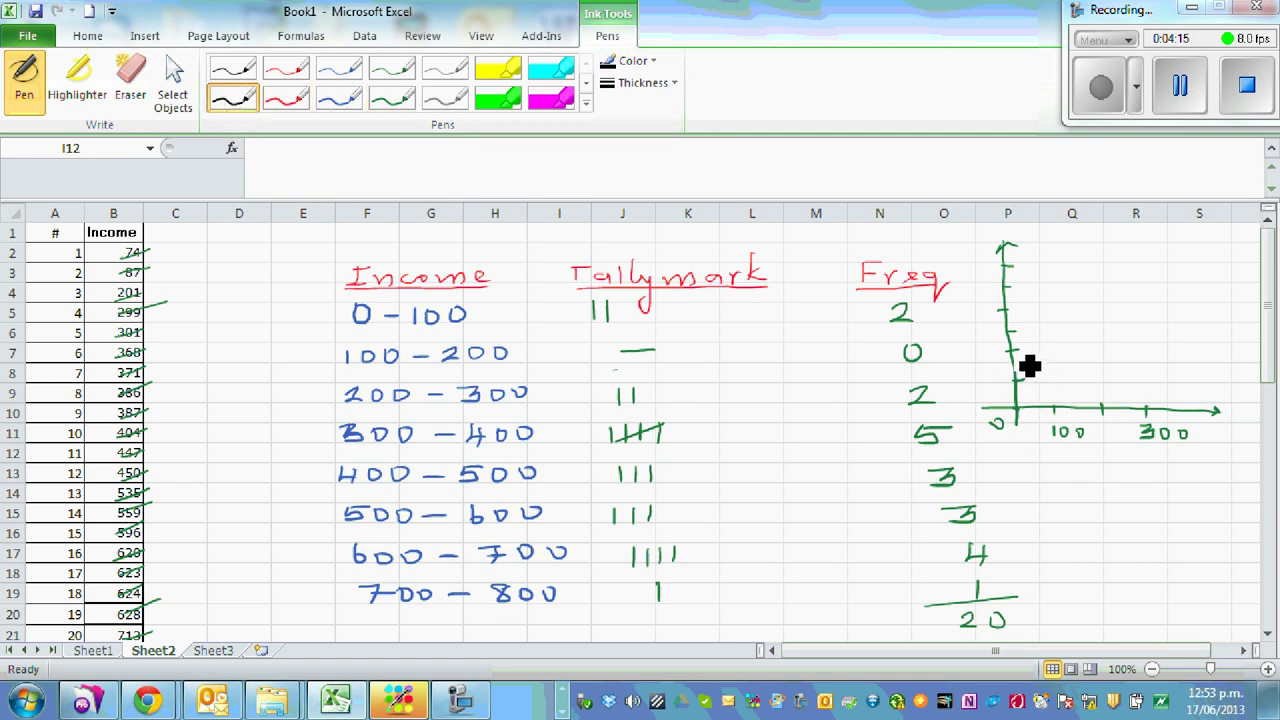
pyautogui.moveTo(1022, 361)
pyautogui.mouseDown()
pyautogui.moveTo(1063, 360)
pyautogui.moveTo(1063, 416)
pyautogui.mouseUp()
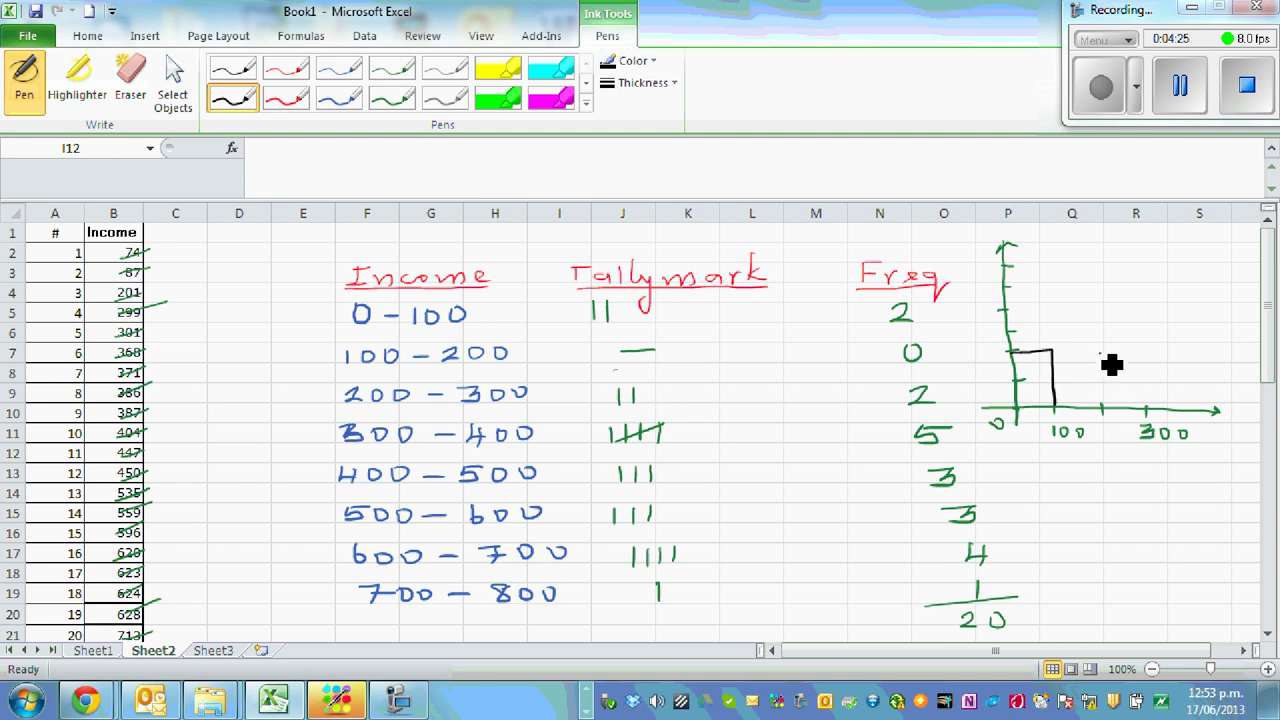
pyautogui.moveTo(1112, 365); pyautogui.dragTo(1111, 414)
pyautogui.moveTo(1112, 364)
pyautogui.mouseDown()
pyautogui.moveTo(1157, 397)
pyautogui.moveTo(1154, 411)
pyautogui.mouseUp()
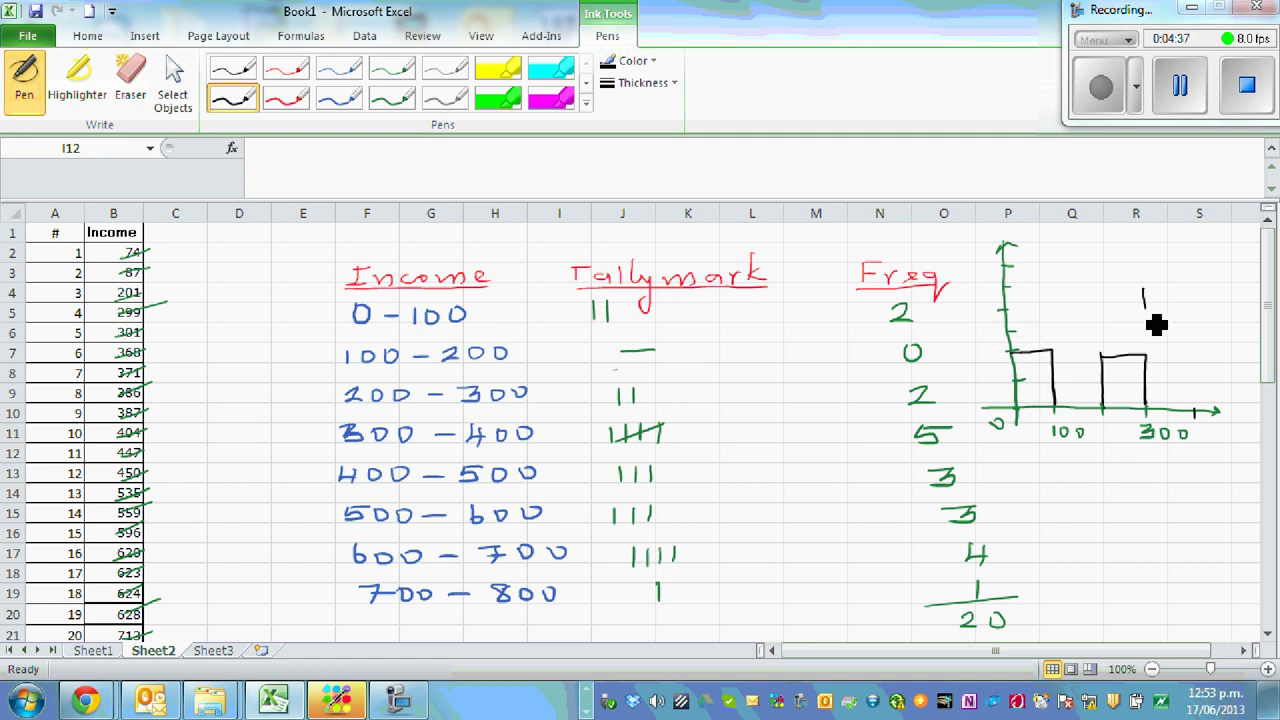
pyautogui.moveTo(1149, 355)
pyautogui.mouseDown()
pyautogui.moveTo(1146, 293)
pyautogui.moveTo(1176, 294)
pyautogui.moveTo(1193, 410)
pyautogui.mouseUp()
pyautogui.moveTo(1076, 273)
pyautogui.mouseDown()
pyautogui.moveTo(1075, 287)
pyautogui.moveTo(1131, 289)
pyautogui.mouseUp()
pyautogui.moveTo(1124, 276); pyautogui.dragTo(1143, 276)
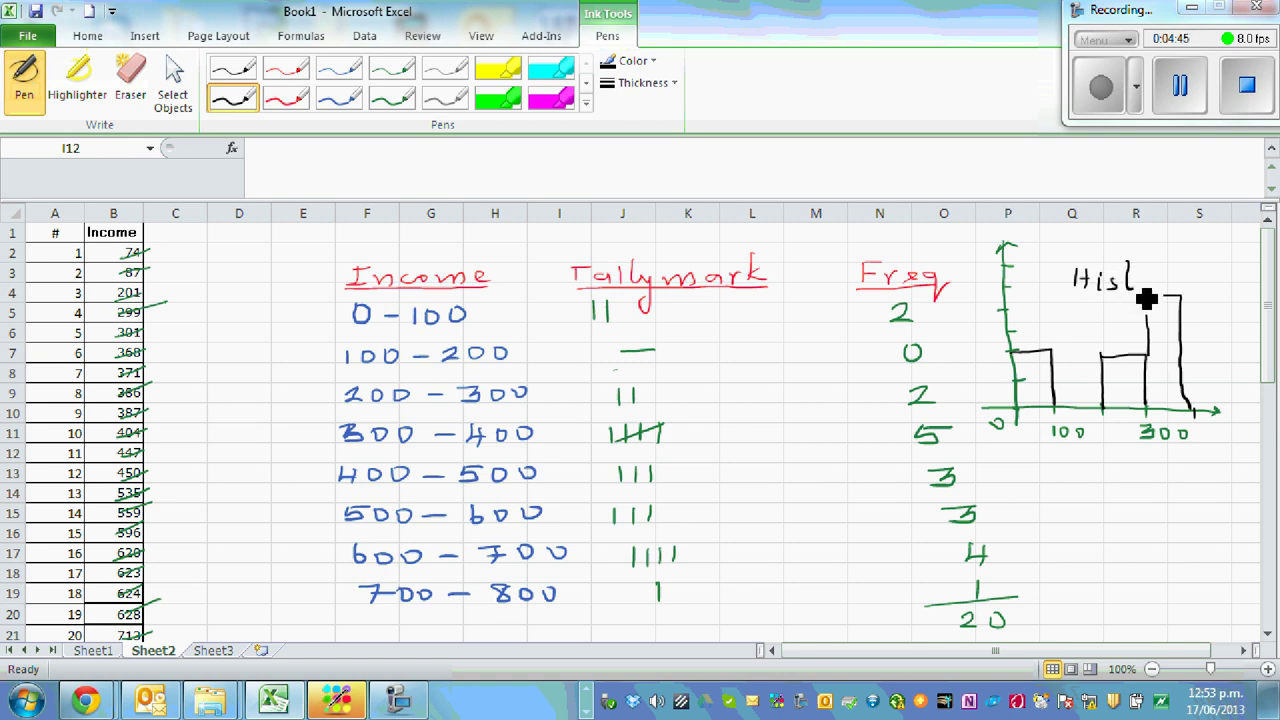
# Erase all handwritten ink from the sheet: the income strike-throughs, the frequency table and the histogram sketch
pyautogui.click(126, 80)
pyautogui.moveTo(156, 235); pyautogui.dragTo(155, 615)
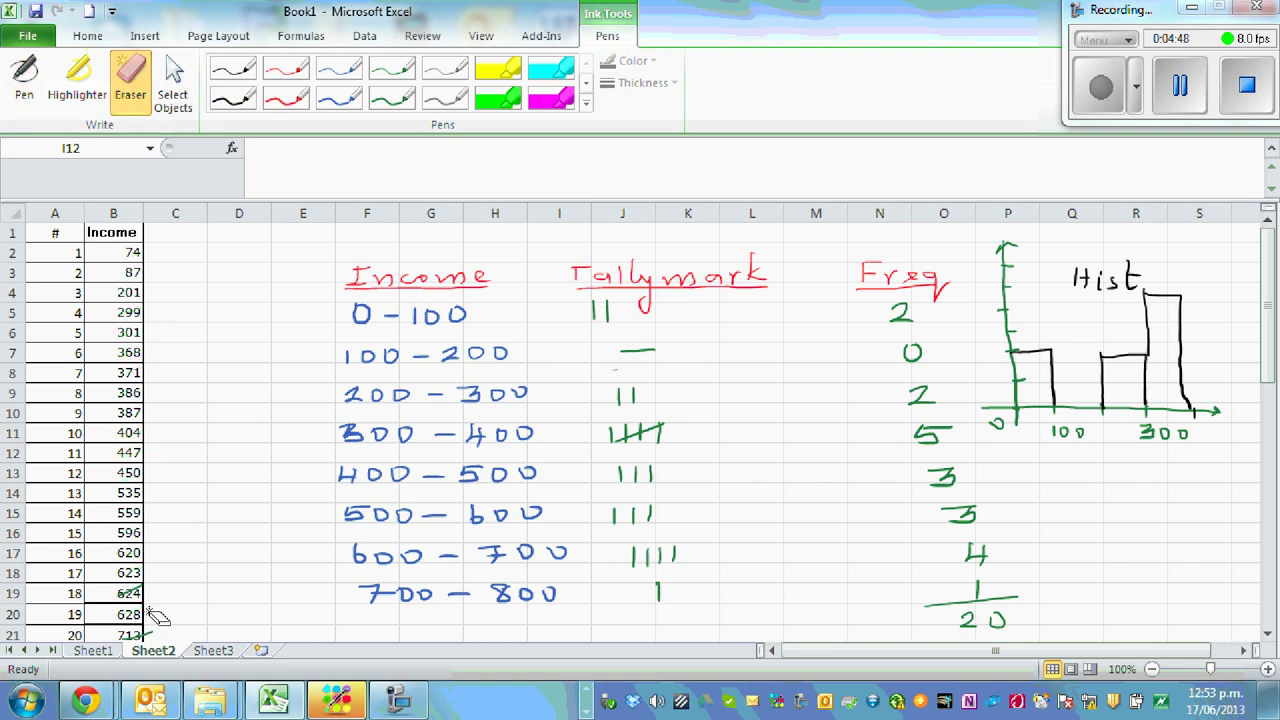
pyautogui.moveTo(456, 609)
pyautogui.mouseDown()
pyautogui.moveTo(618, 552)
pyautogui.moveTo(502, 571)
pyautogui.moveTo(920, 597)
pyautogui.moveTo(889, 629)
pyautogui.moveTo(1074, 534)
pyautogui.moveTo(980, 558)
pyautogui.mouseUp()
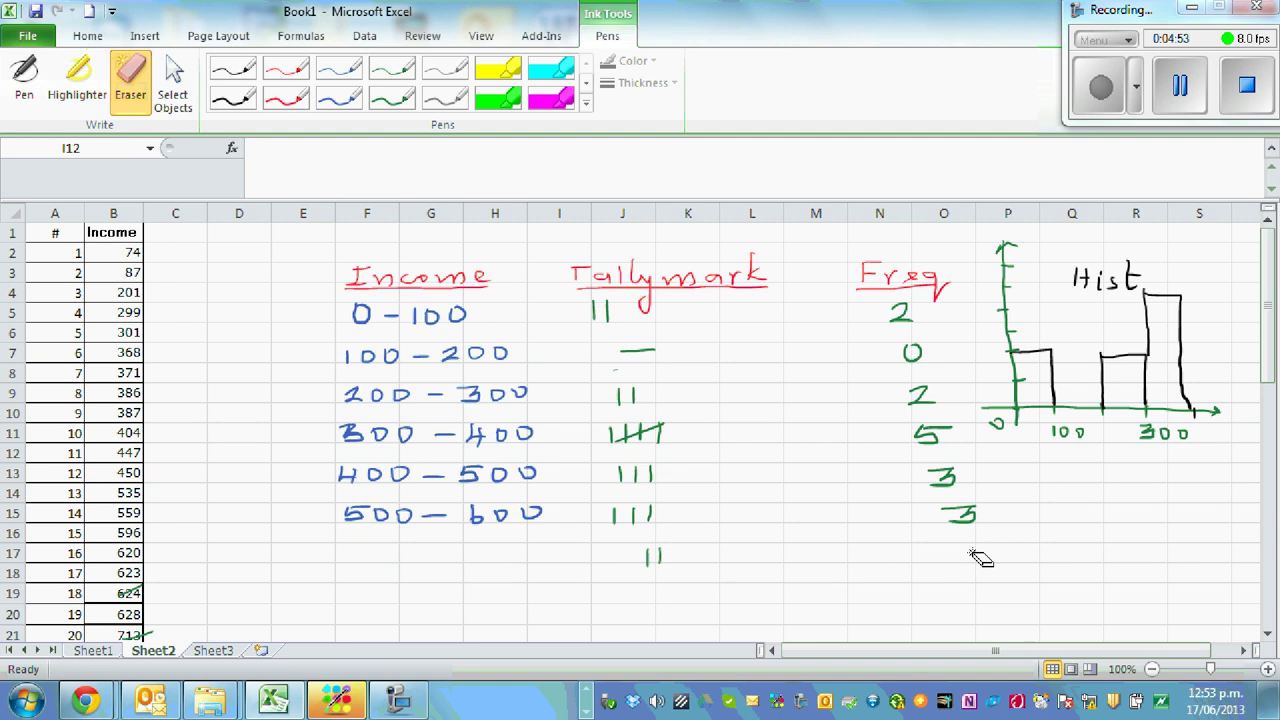
pyautogui.moveTo(345, 290)
pyautogui.mouseDown()
pyautogui.moveTo(843, 278)
pyautogui.moveTo(1093, 363)
pyautogui.moveTo(1087, 413)
pyautogui.moveTo(955, 452)
pyautogui.moveTo(930, 365)
pyautogui.moveTo(888, 302)
pyautogui.mouseUp()
pyautogui.moveTo(665, 275)
pyautogui.mouseDown()
pyautogui.moveTo(425, 292)
pyautogui.moveTo(368, 470)
pyautogui.moveTo(515, 508)
pyautogui.moveTo(468, 553)
pyautogui.moveTo(672, 522)
pyautogui.moveTo(380, 484)
pyautogui.moveTo(582, 447)
pyautogui.moveTo(522, 456)
pyautogui.moveTo(597, 374)
pyautogui.moveTo(390, 366)
pyautogui.moveTo(492, 307)
pyautogui.moveTo(397, 283)
pyautogui.moveTo(737, 280)
pyautogui.moveTo(660, 348)
pyautogui.moveTo(789, 486)
pyautogui.moveTo(163, 591)
pyautogui.moveTo(140, 640)
pyautogui.mouseUp()
pyautogui.moveTo(460, 540)
pyautogui.mouseDown()
pyautogui.moveTo(1004, 420)
pyautogui.moveTo(1120, 430)
pyautogui.moveTo(1162, 354)
pyautogui.moveTo(972, 417)
pyautogui.mouseUp()
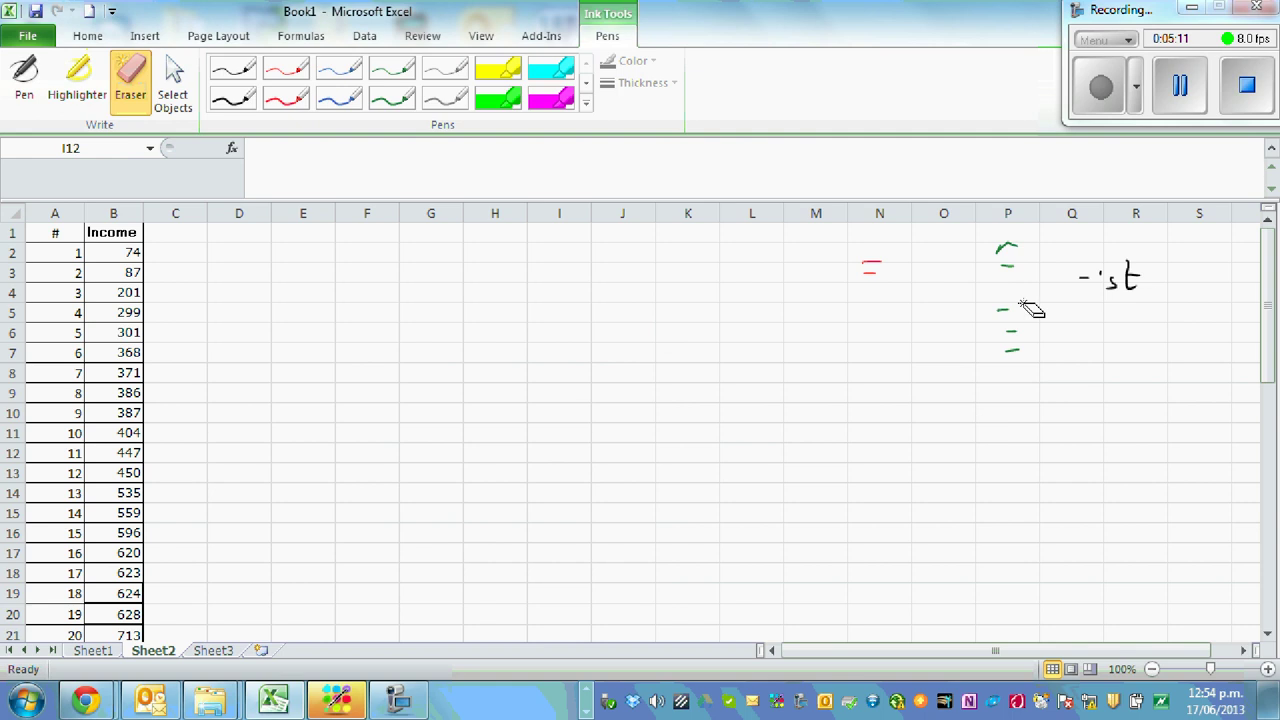
pyautogui.moveTo(1030, 310)
pyautogui.mouseDown()
pyautogui.moveTo(971, 320)
pyautogui.moveTo(951, 257)
pyautogui.moveTo(877, 280)
pyautogui.moveTo(1127, 280)
pyautogui.mouseUp()
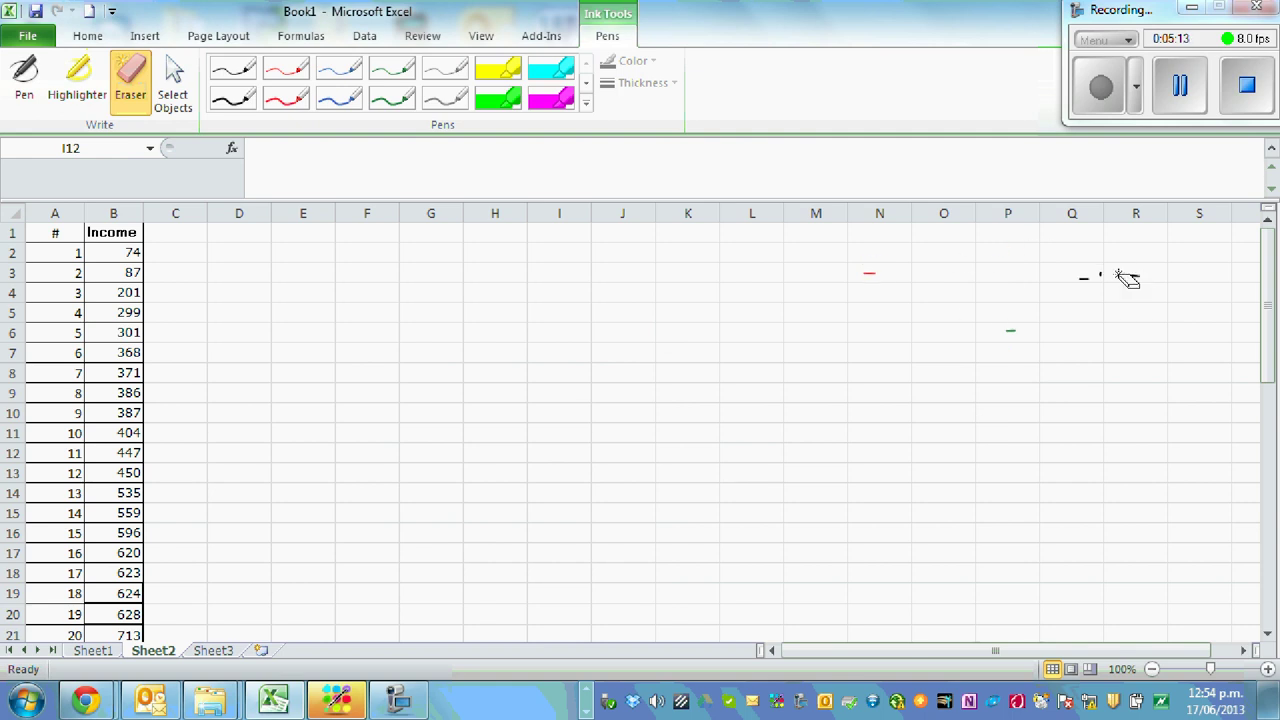
pyautogui.moveTo(1068, 314)
pyautogui.mouseDown()
pyautogui.moveTo(1100, 286)
pyautogui.moveTo(857, 294)
pyautogui.mouseUp()
pyautogui.click(84, 38)
# Check in the program options whether the Analysis ToolPak is among the active add-ins
pyautogui.scroll(4, 418, 502)
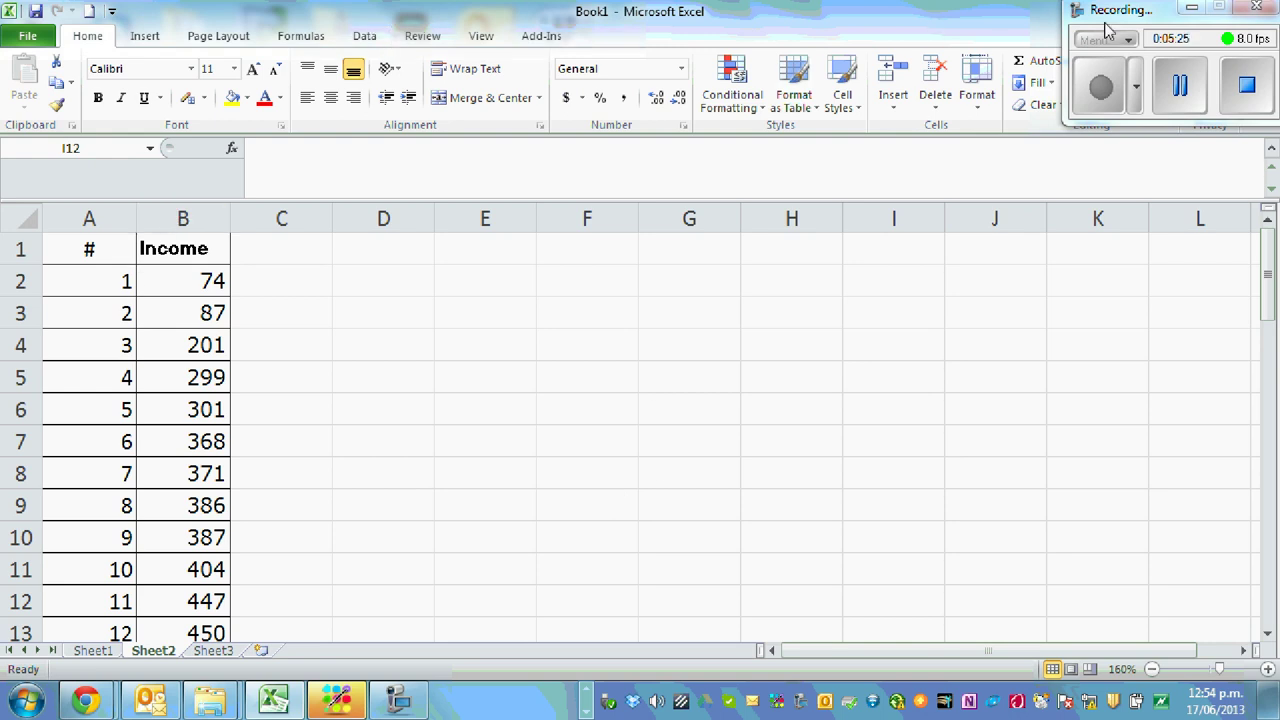
pyautogui.moveTo(1168, 14); pyautogui.dragTo(1162, 168)
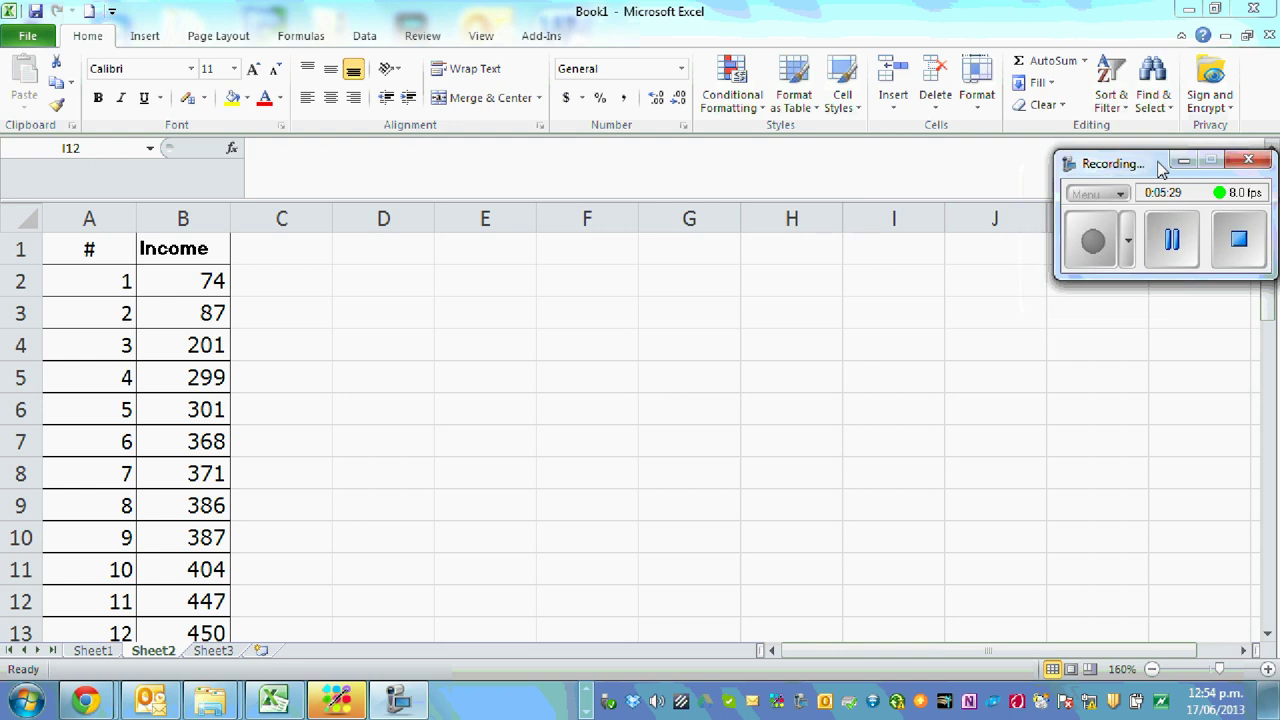
pyautogui.click(363, 36)
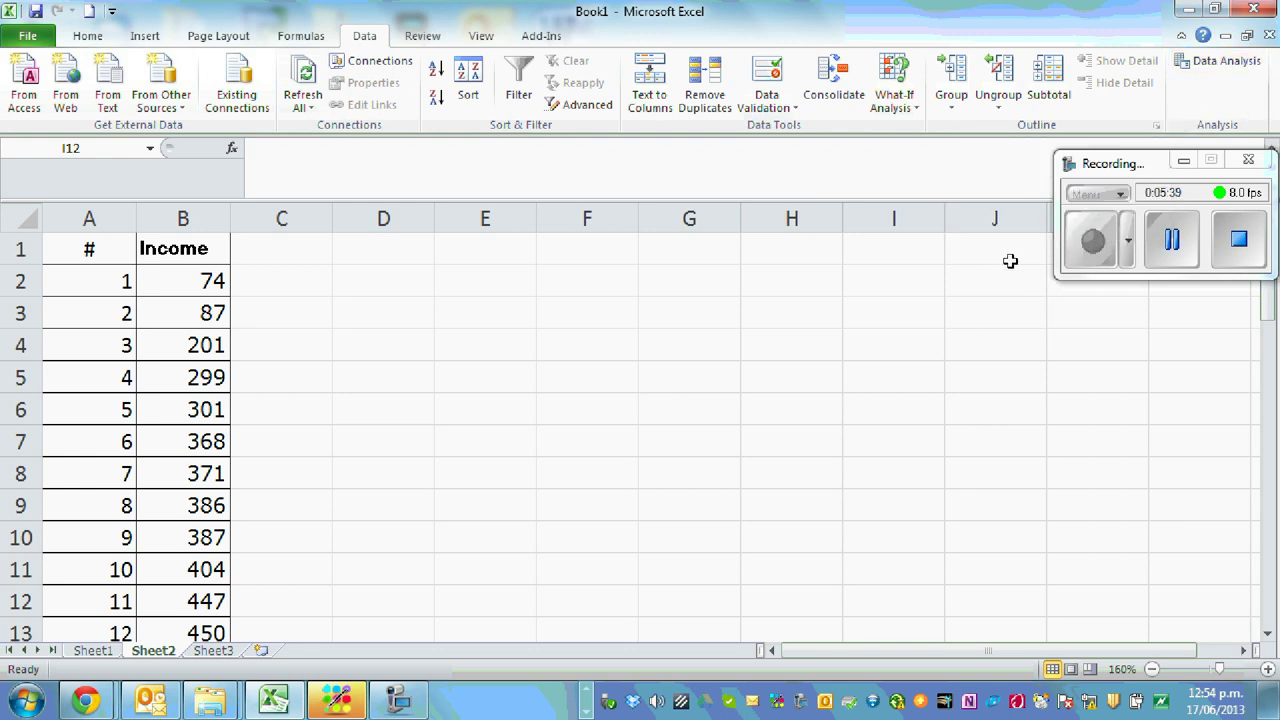
pyautogui.keyDown('ctrl'); pyautogui.scroll(2, 904, 263); pyautogui.keyUp('ctrl')
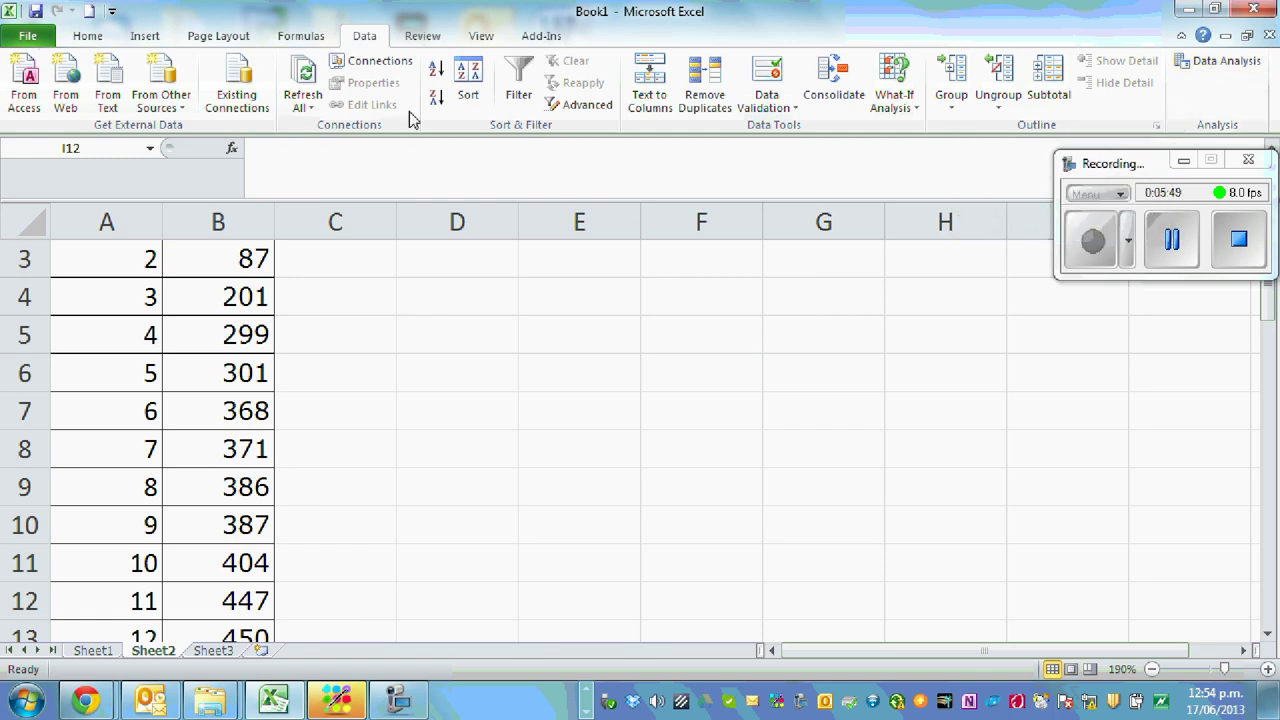
pyautogui.click(28, 38)
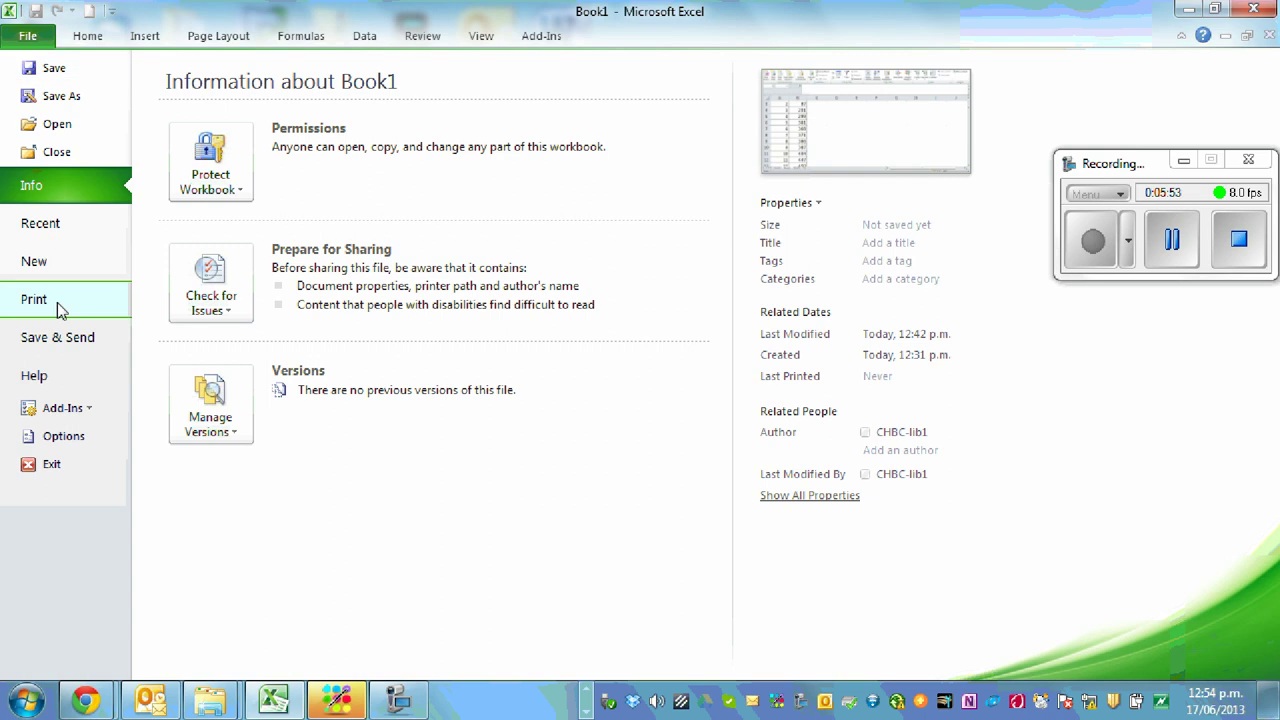
pyautogui.click(60, 436)
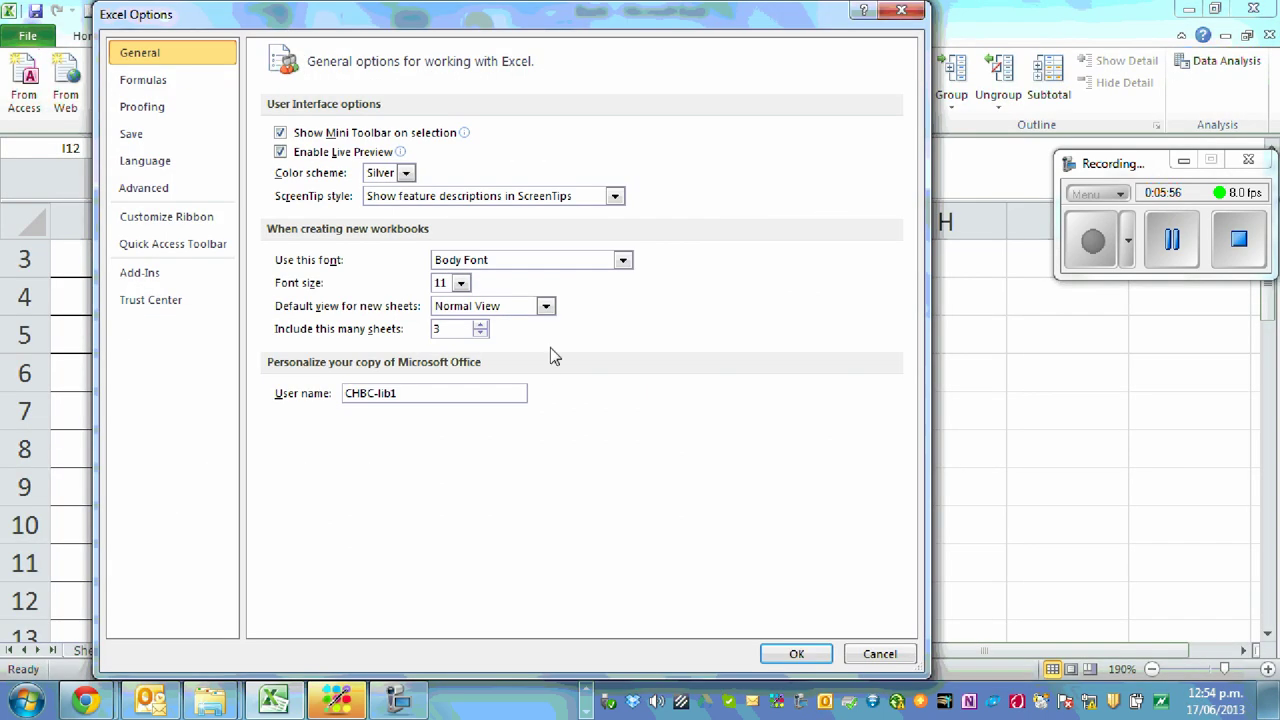
pyautogui.click(154, 284)
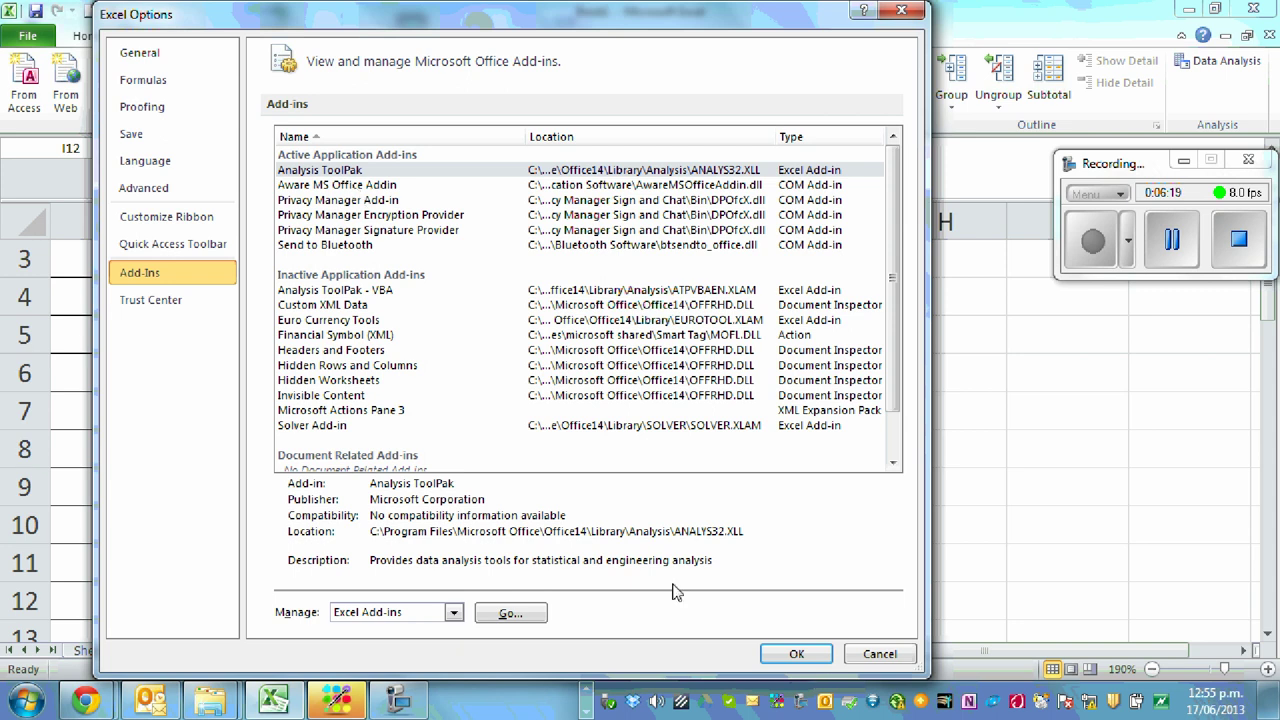
pyautogui.click(792, 655)
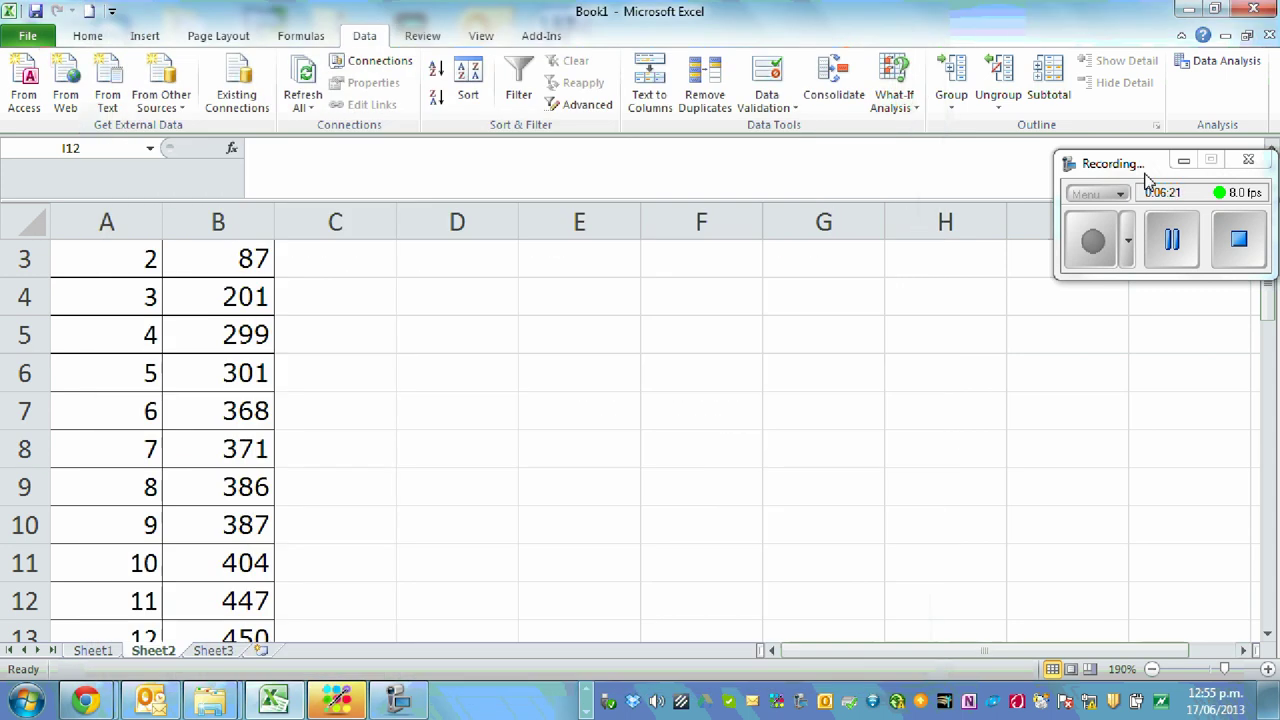
pyautogui.scroll(1, 563, 408)
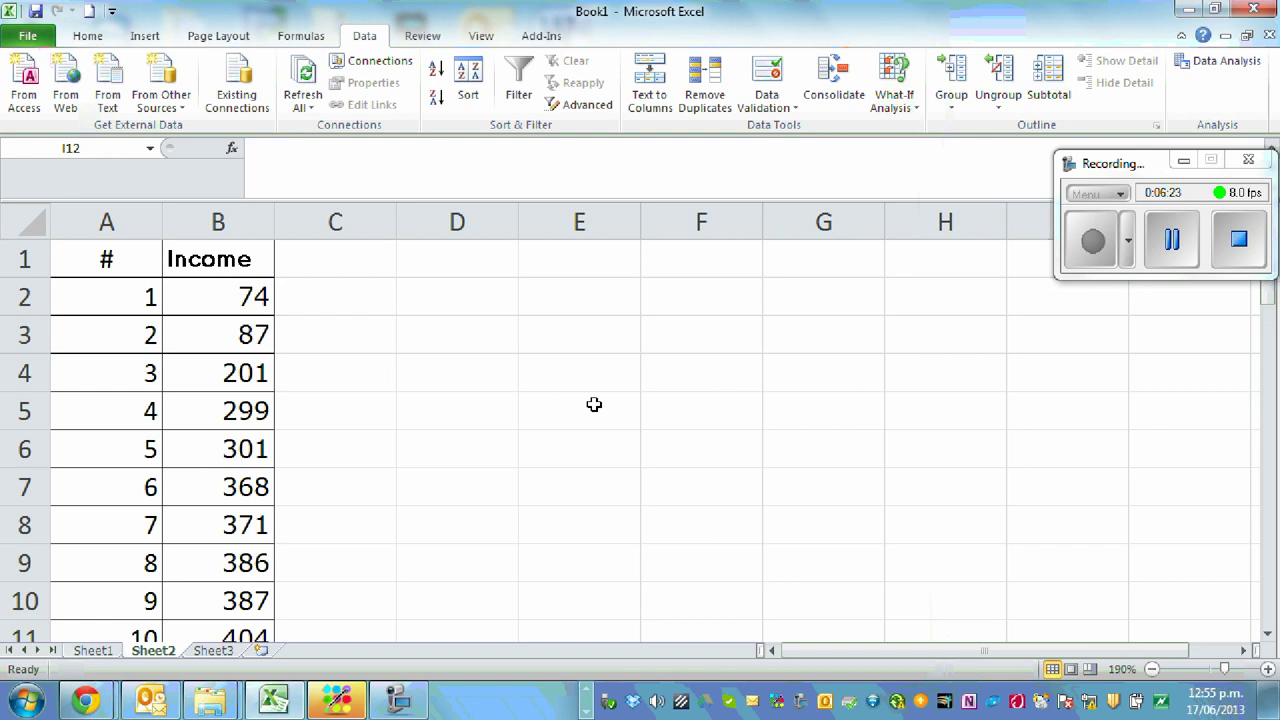
# Open the Histogram tool from Data Analysis, examine its input range and bin range settings, and close it without running it
pyautogui.click(1218, 70)
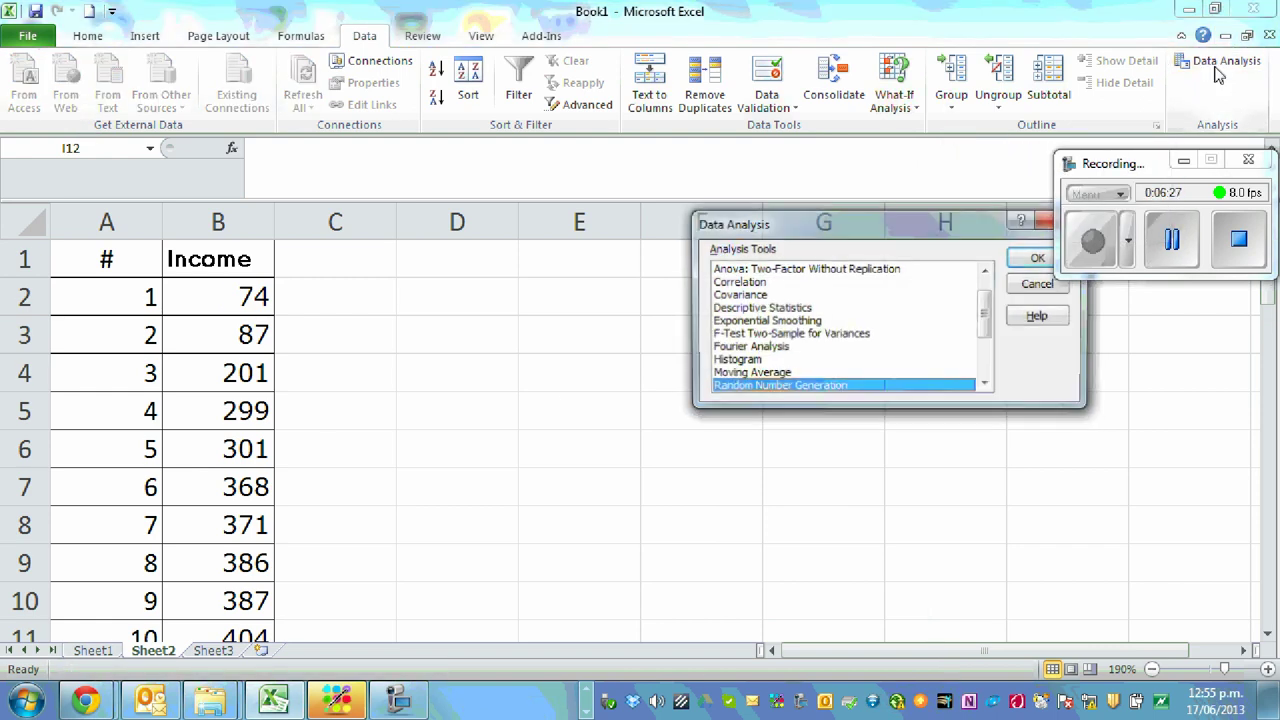
pyautogui.moveTo(848, 224); pyautogui.dragTo(603, 178)
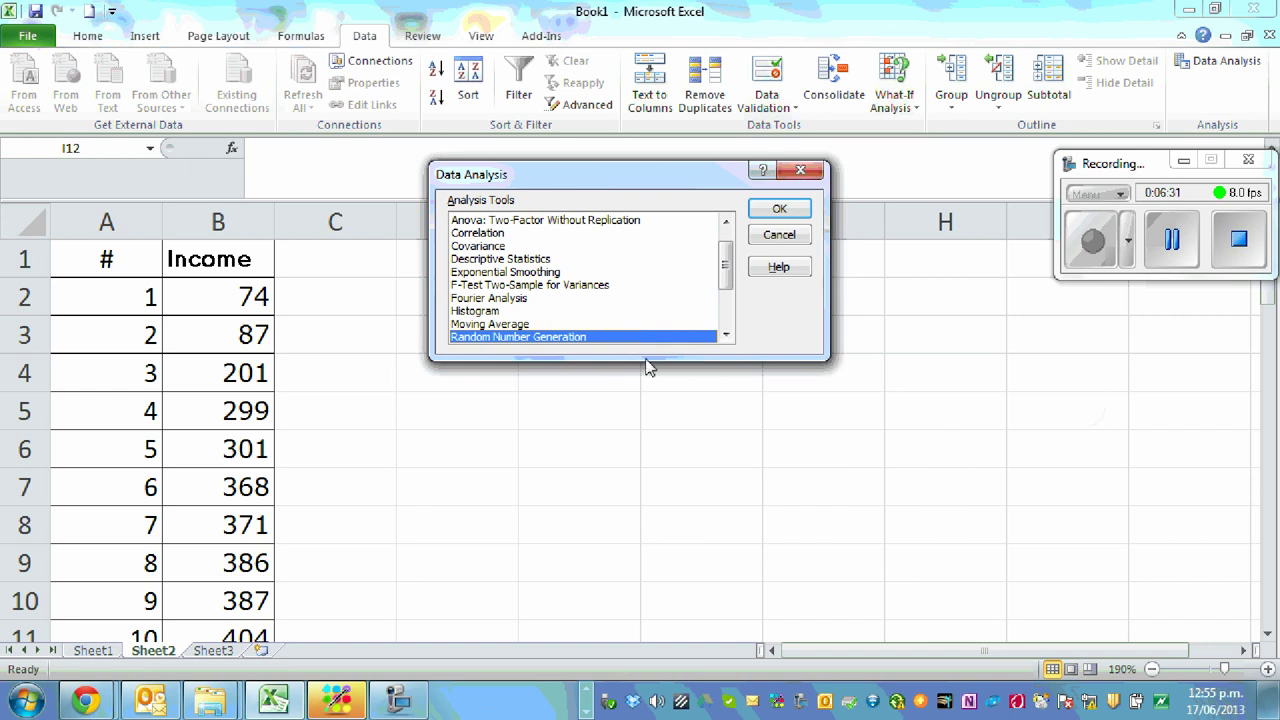
pyautogui.moveTo(727, 268); pyautogui.dragTo(727, 290)
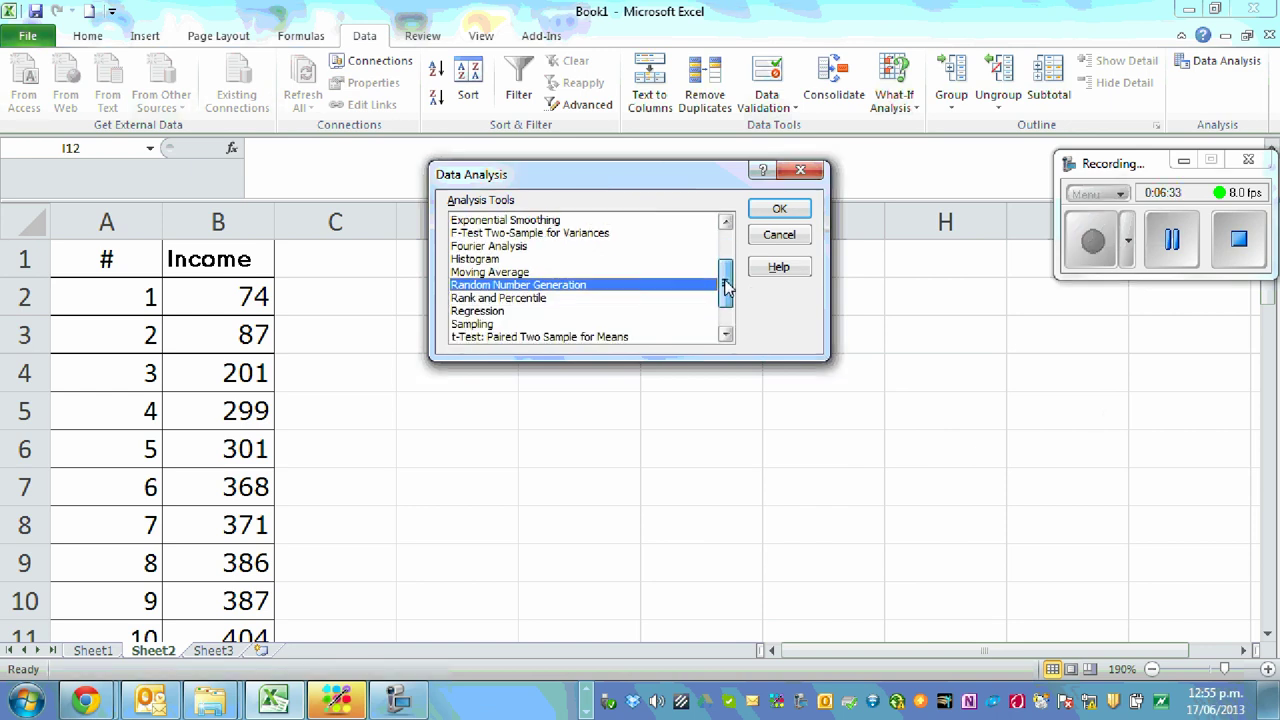
pyautogui.click(487, 260)
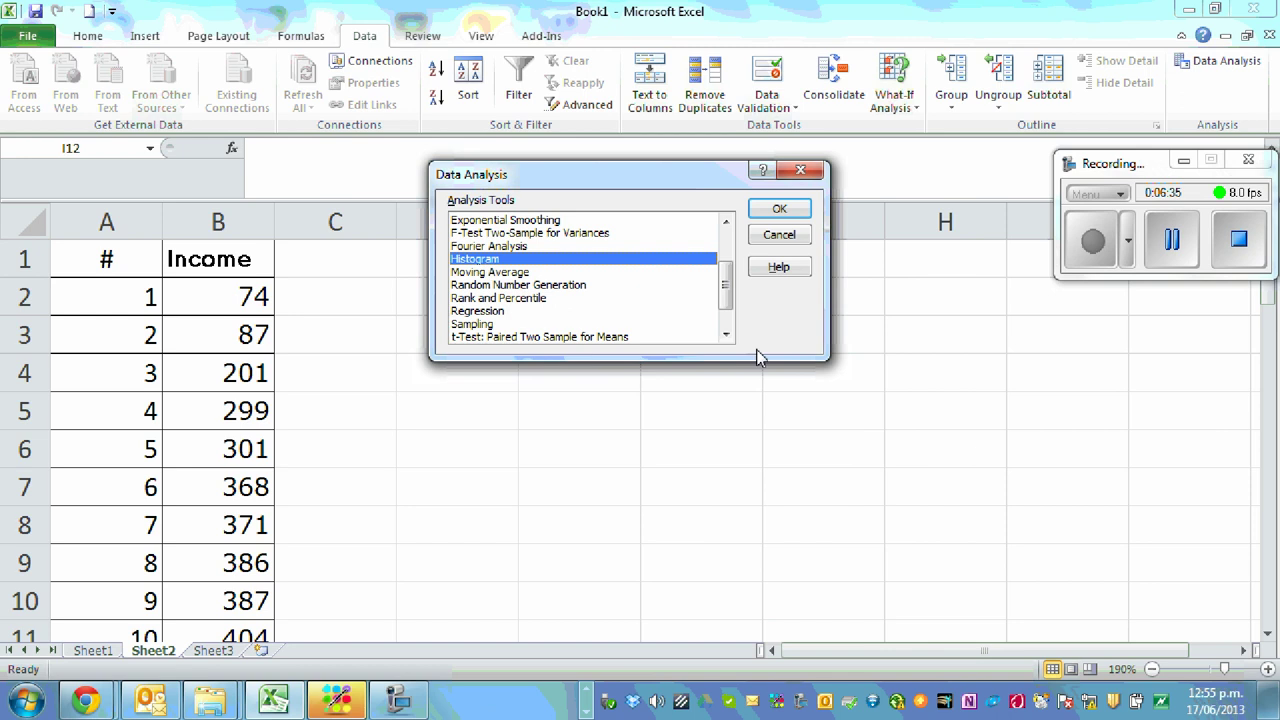
pyautogui.click(781, 210)
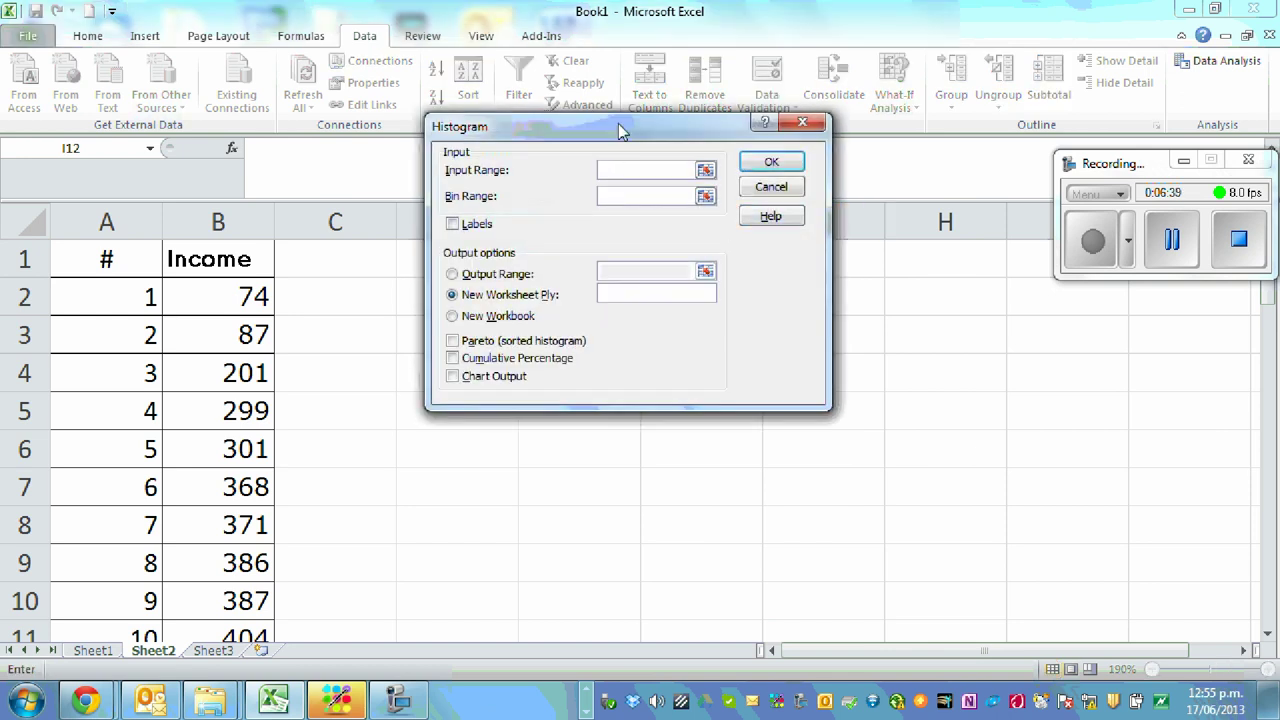
pyautogui.moveTo(620, 130); pyautogui.dragTo(680, 162)
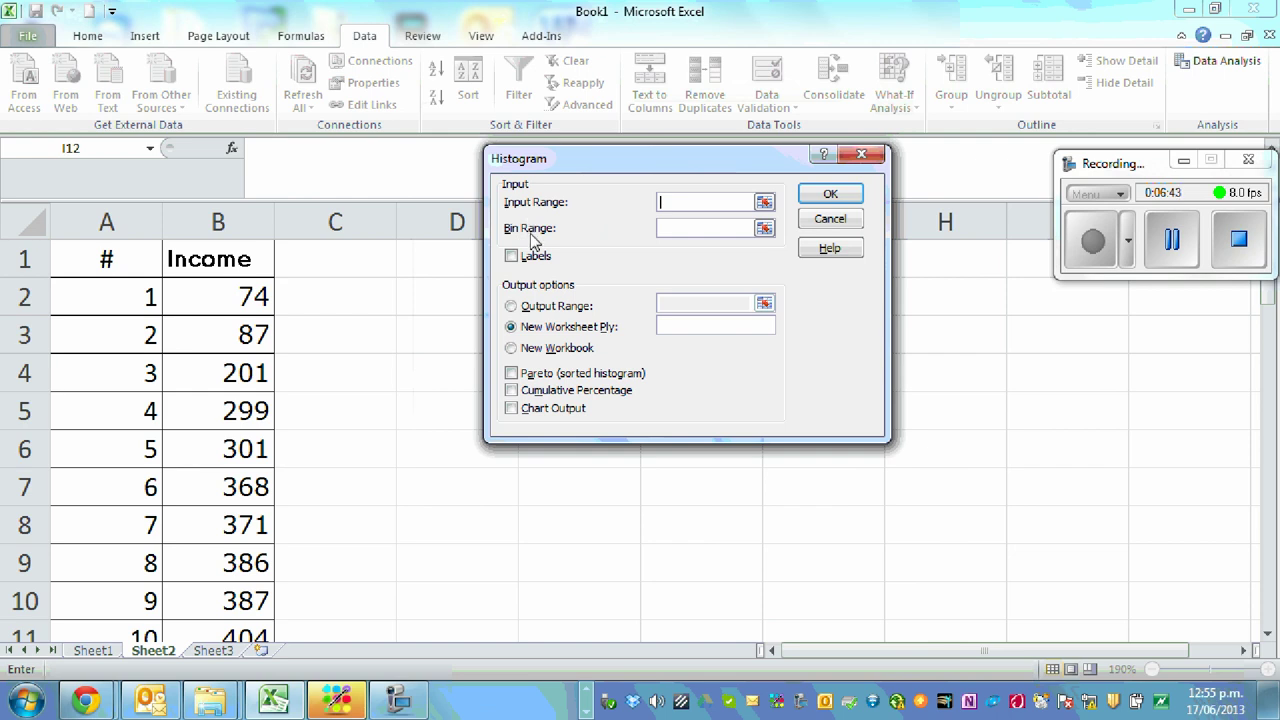
pyautogui.click(861, 157)
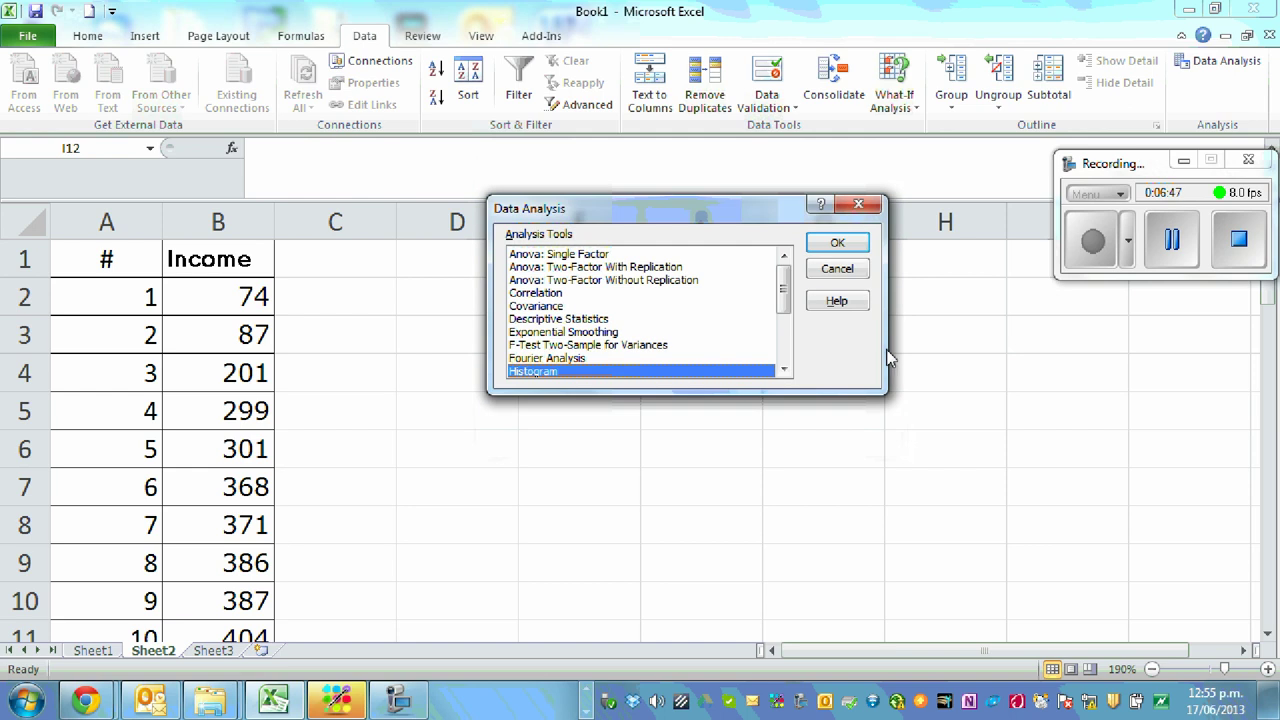
pyautogui.click(860, 205)
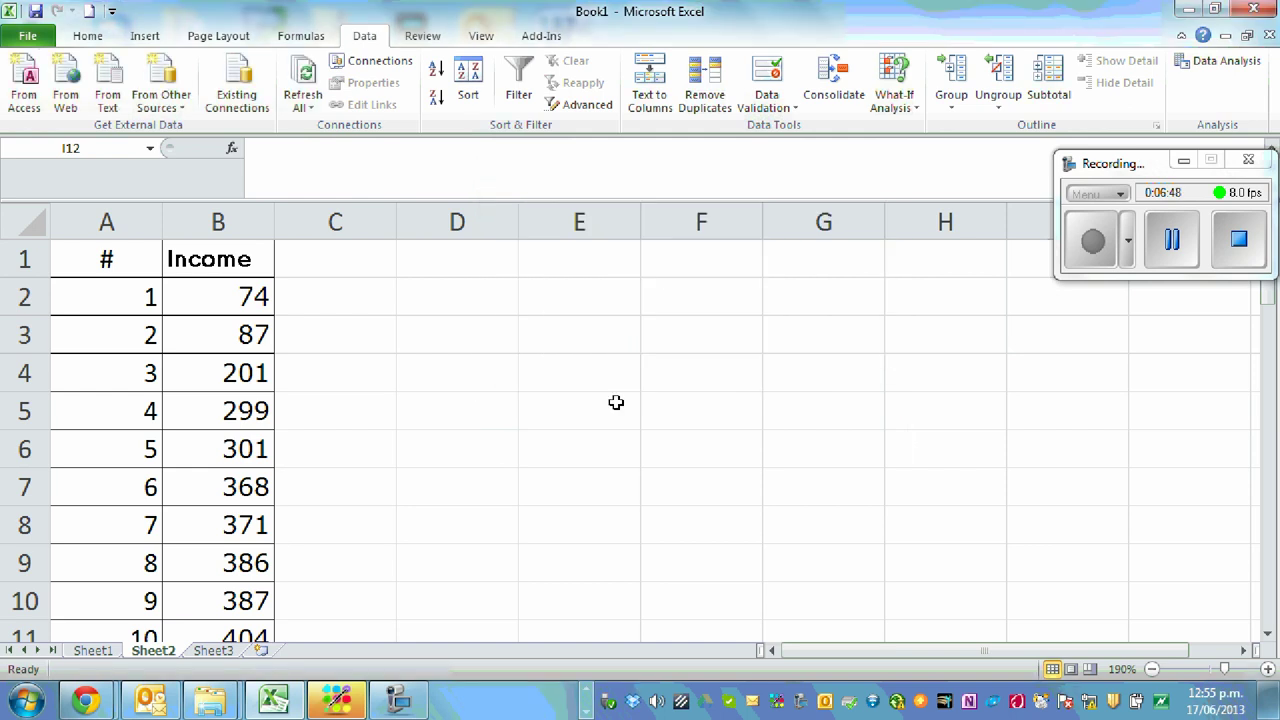
# Enter the heading "Income Bins" in cell D3 and widen column D to fit it
pyautogui.click(472, 336)
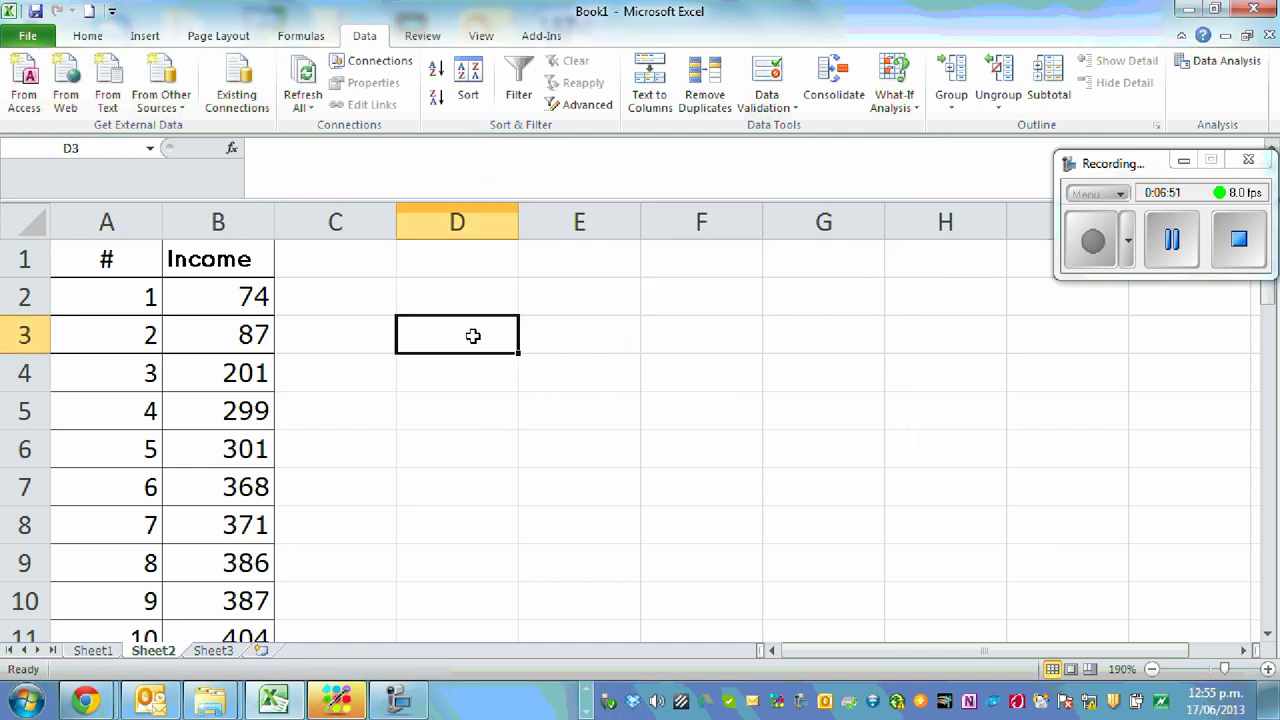
pyautogui.write('Bi')
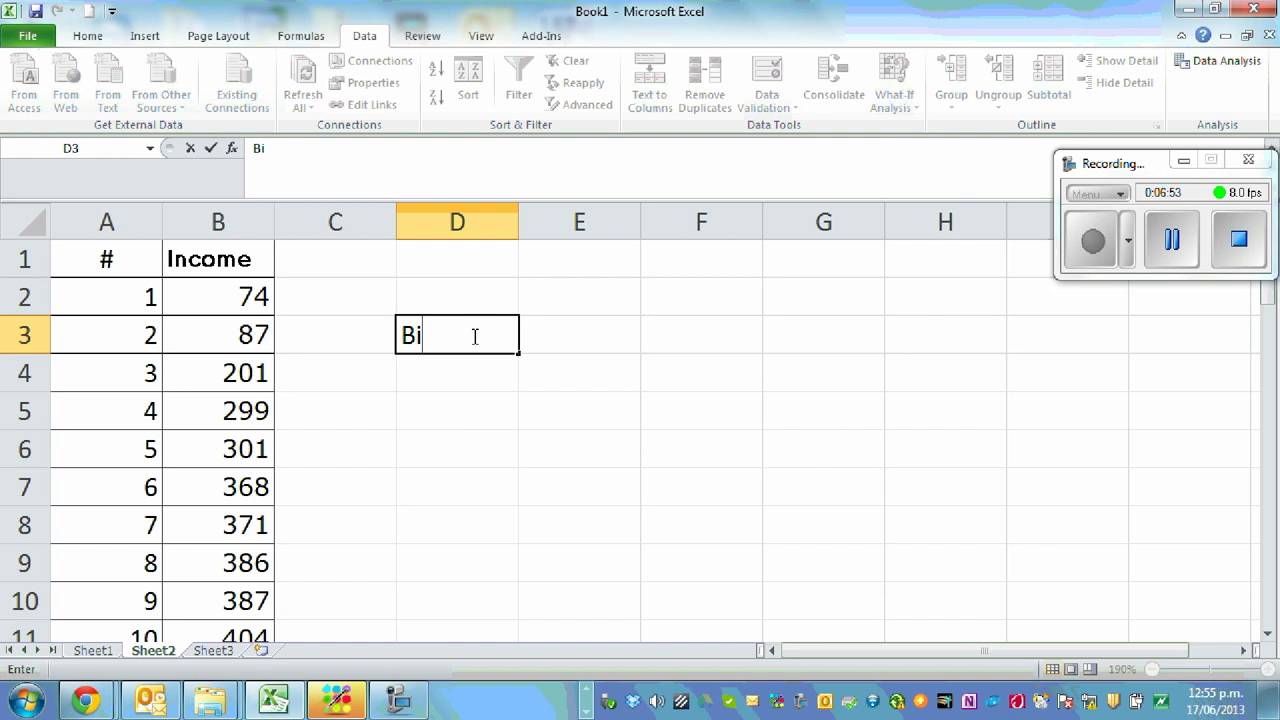
pyautogui.press('BackSpace')
pyautogui.press('BackSpace')
pyautogui.write('Income')
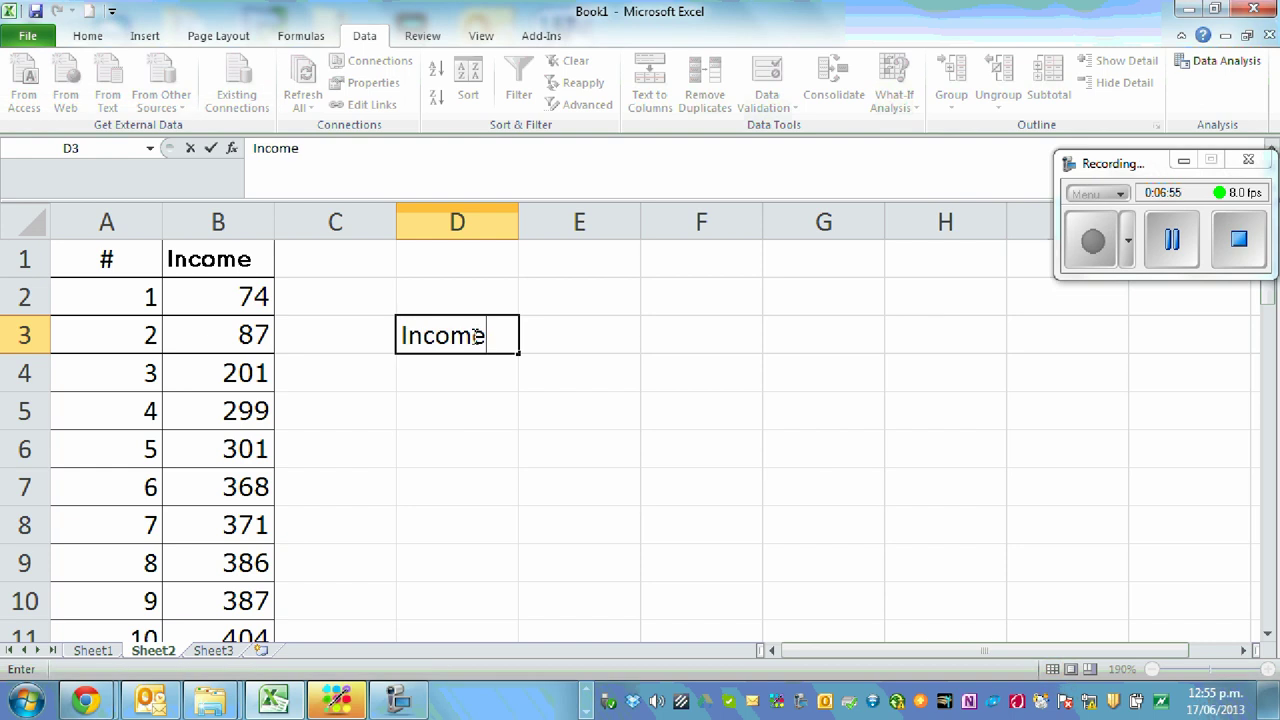
pyautogui.write(' Bins')
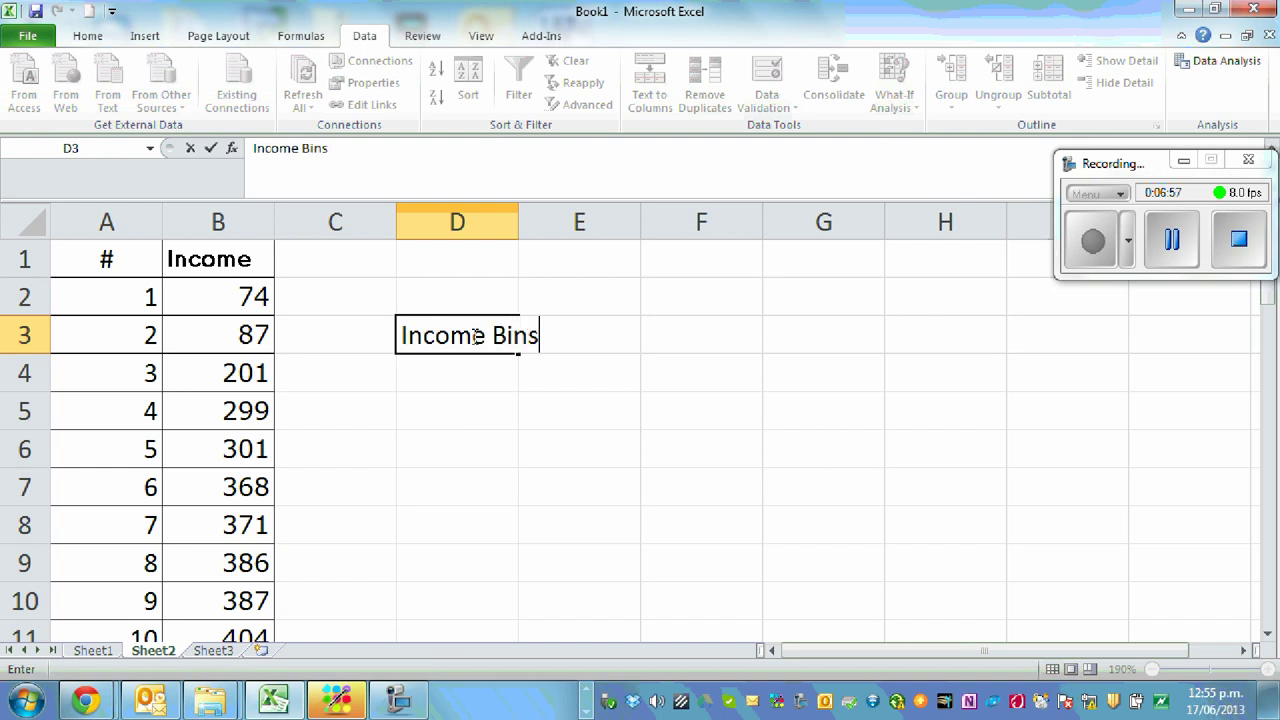
pyautogui.click(664, 429)
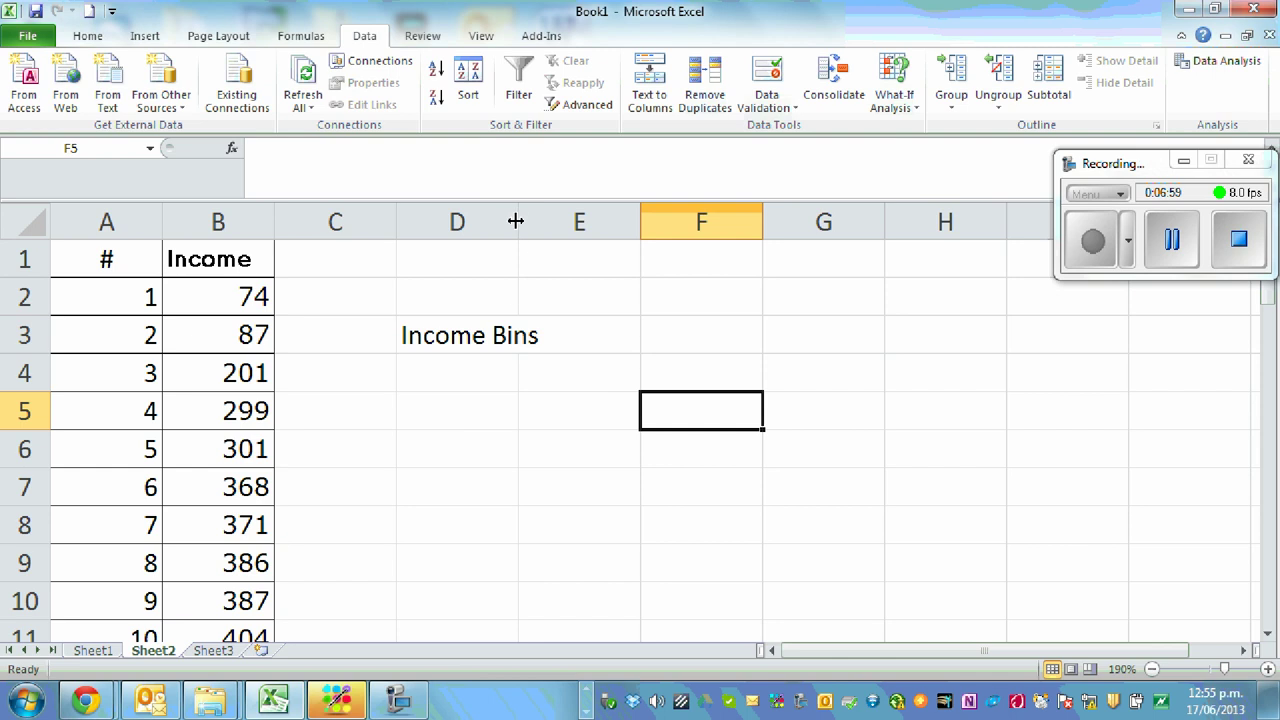
pyautogui.moveTo(519, 215); pyautogui.dragTo(553, 215)
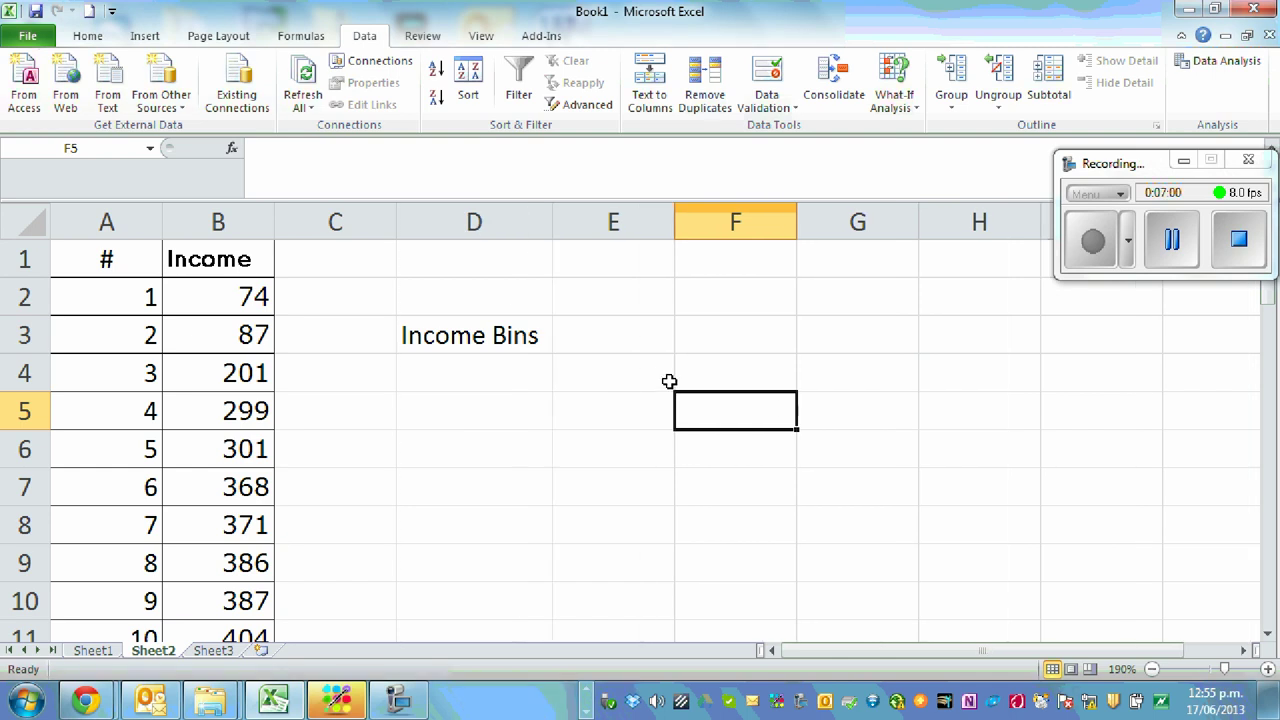
# Fill cells D4 to D11 under Income Bins with the bin values 100 to 800 in steps of 100
pyautogui.click(444, 375)
pyautogui.write('100')
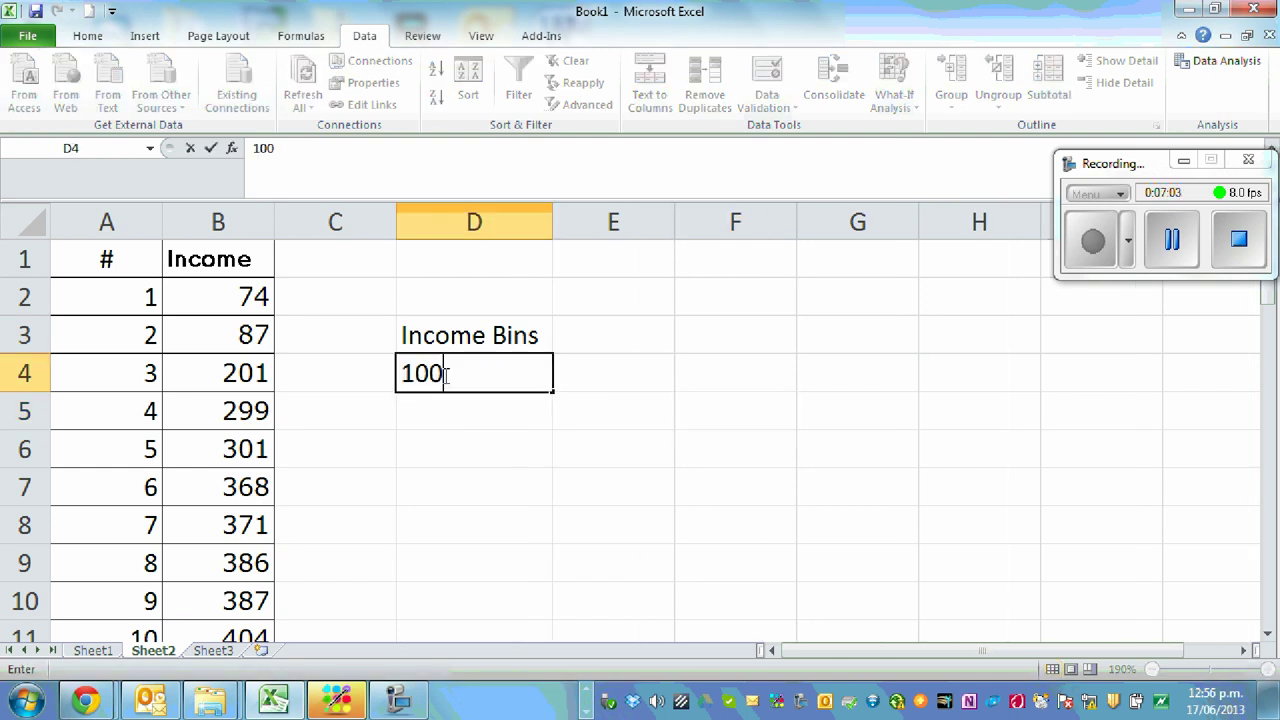
pyautogui.press('Return')
pyautogui.write('200')
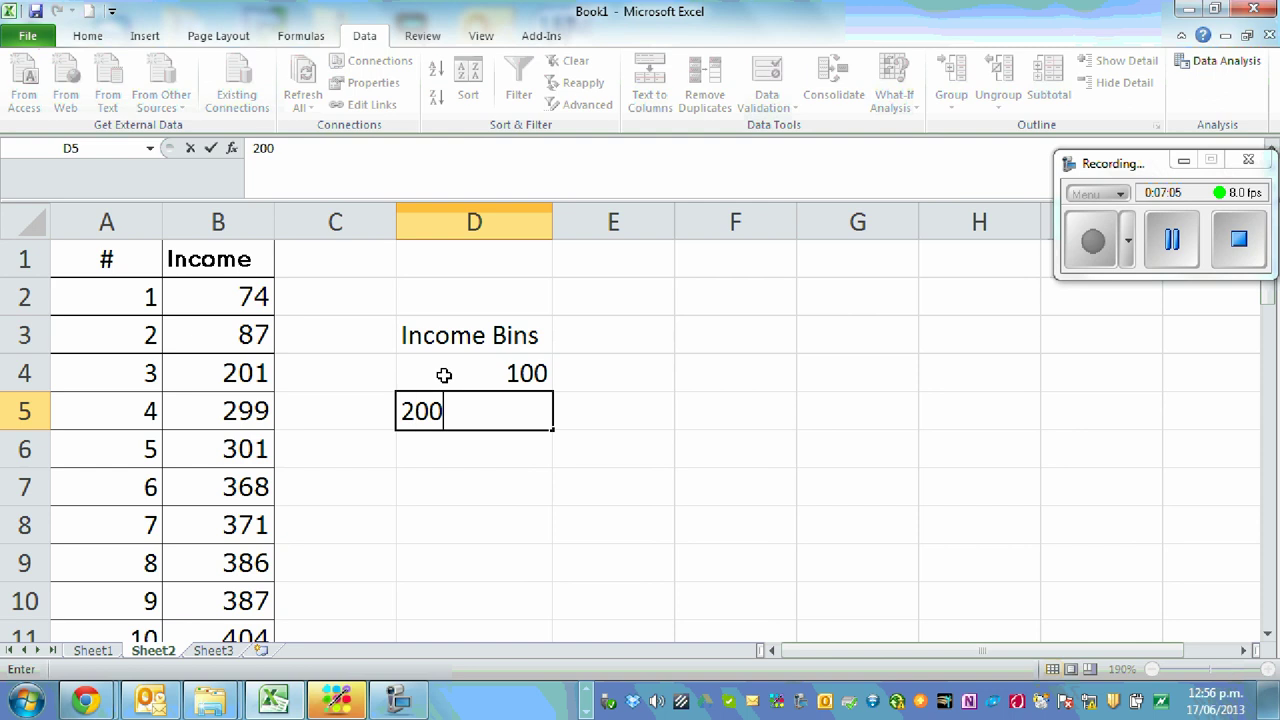
pyautogui.click(808, 442)
pyautogui.moveTo(514, 375); pyautogui.dragTo(539, 543)
pyautogui.scroll(1, 759, 479)
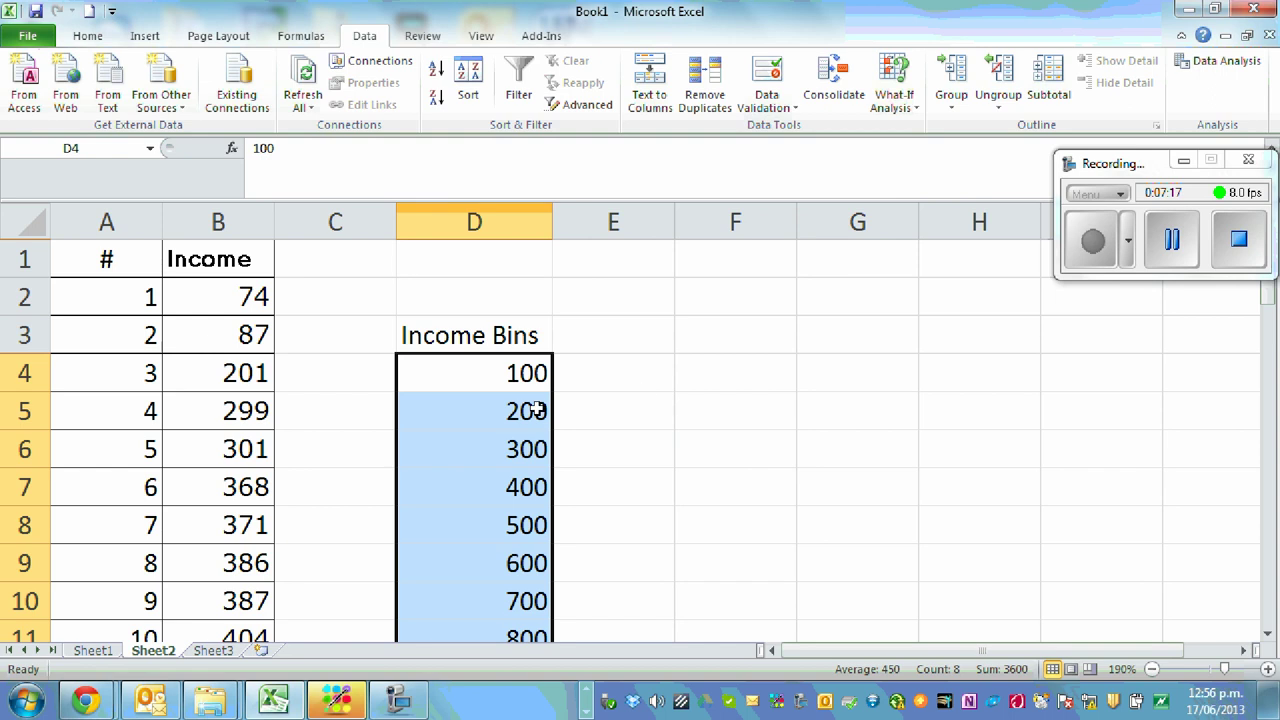
pyautogui.click(664, 374)
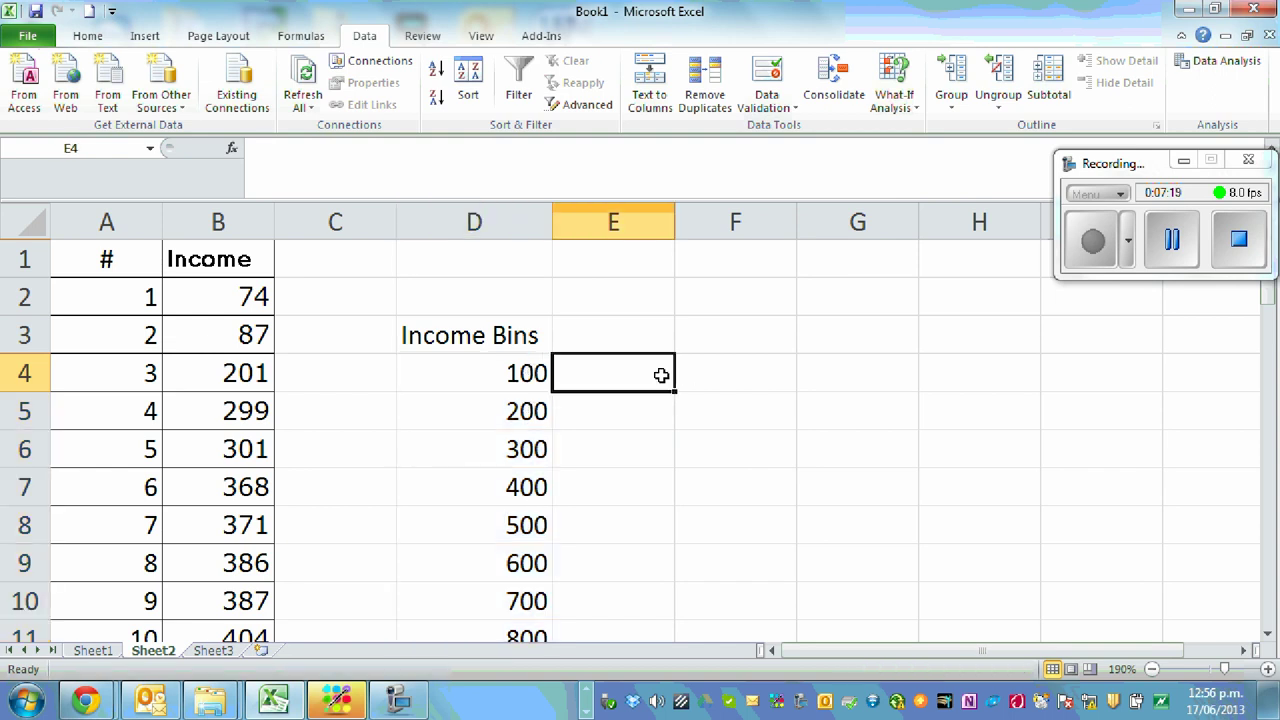
pyautogui.moveTo(1130, 162); pyautogui.dragTo(1092, 47)
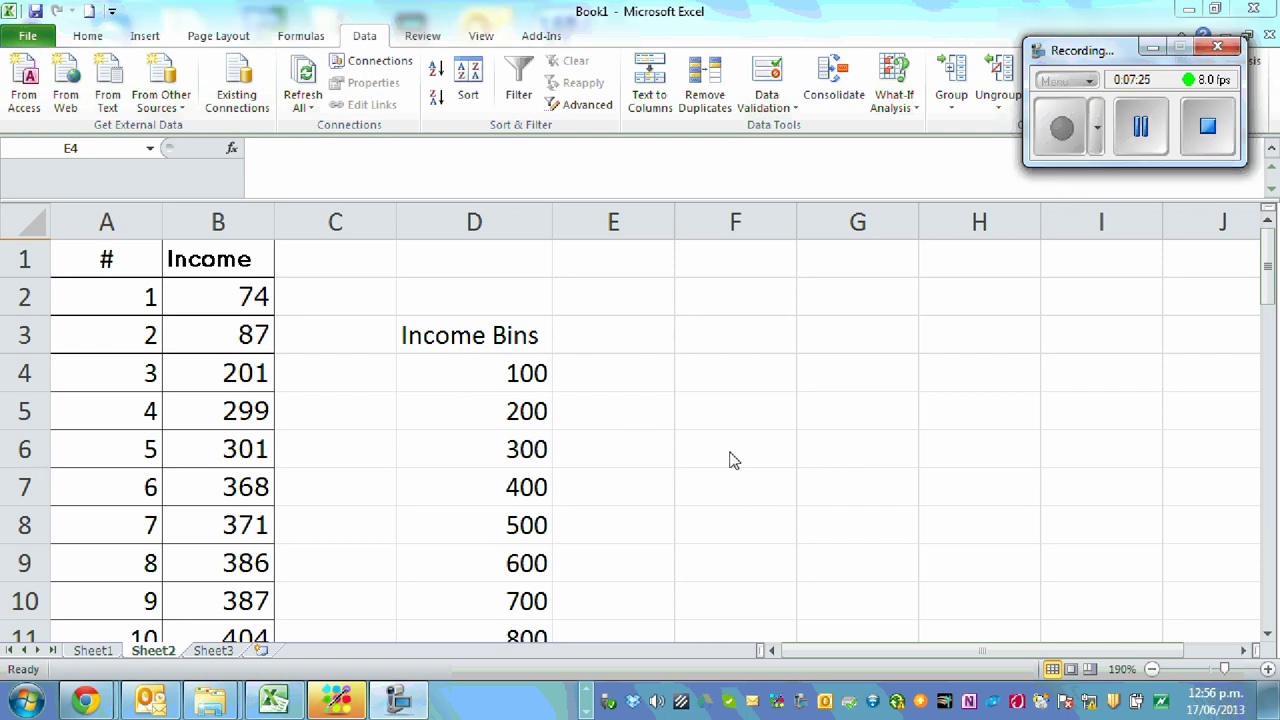
pyautogui.moveTo(1272, 280)
pyautogui.mouseDown()
pyautogui.moveTo(1272, 342)
pyautogui.moveTo(1272, 278)
pyautogui.mouseUp()
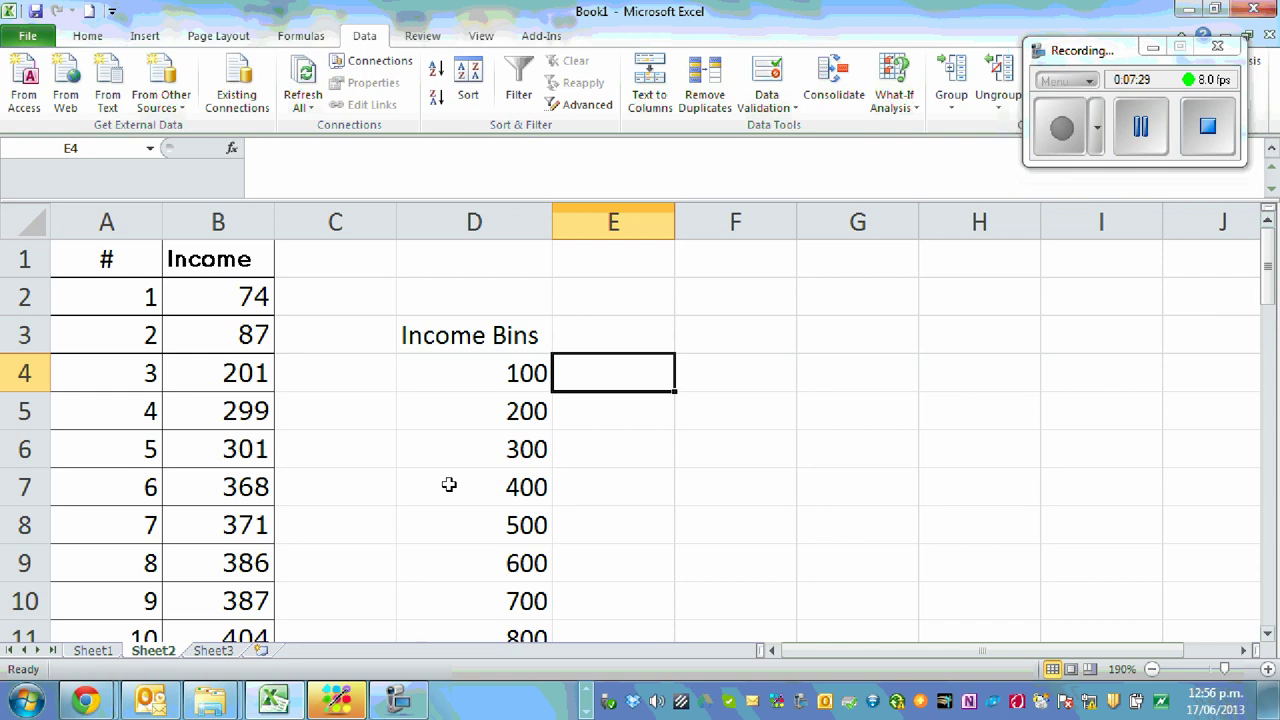
pyautogui.moveTo(1122, 56); pyautogui.dragTo(1138, 210)
# Open the Histogram tool from Data Analysis, enable Labels, and set the input range to the incomes in $B$1:$B$21
pyautogui.click(1218, 72)
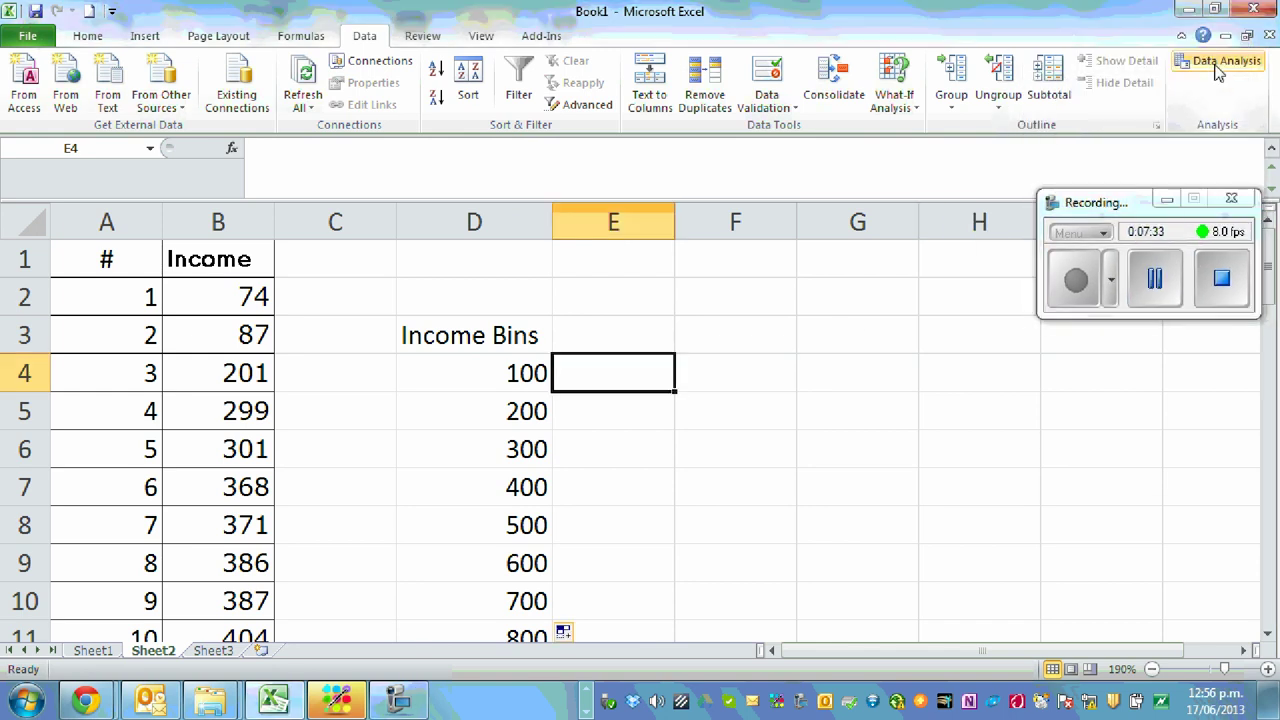
pyautogui.click(1218, 72)
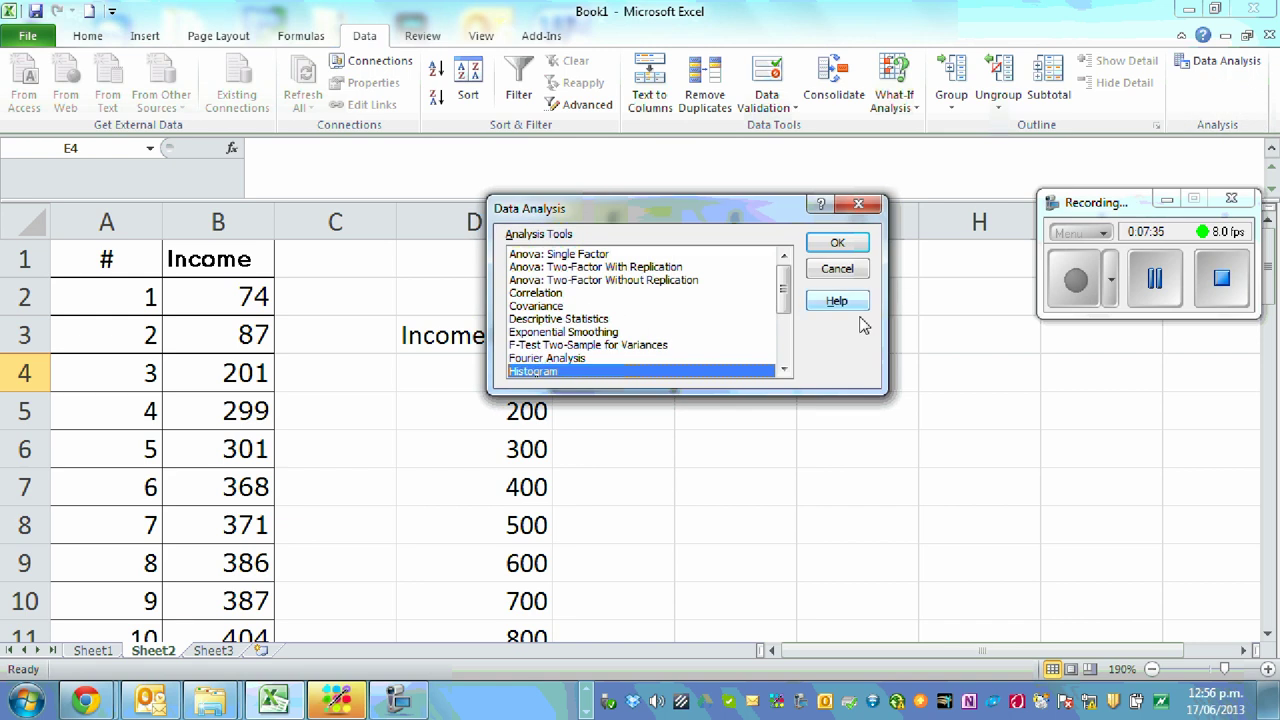
pyautogui.click(840, 244)
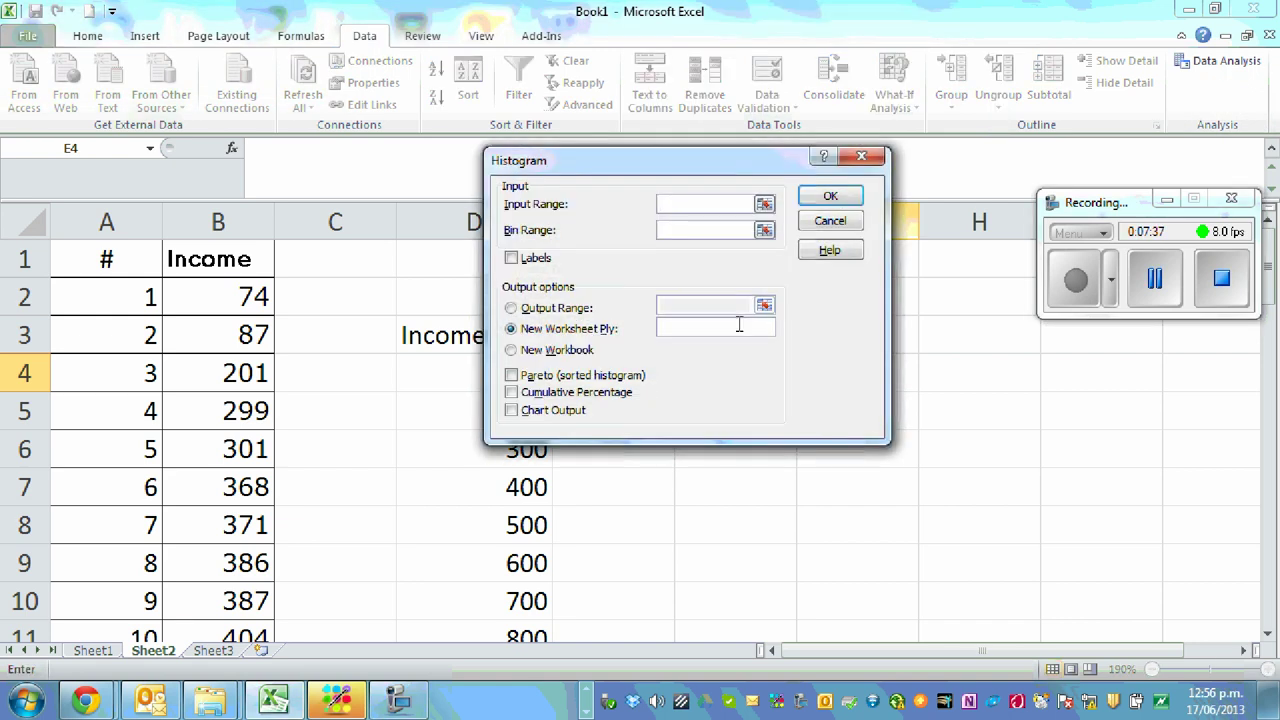
pyautogui.moveTo(599, 173); pyautogui.dragTo(702, 50)
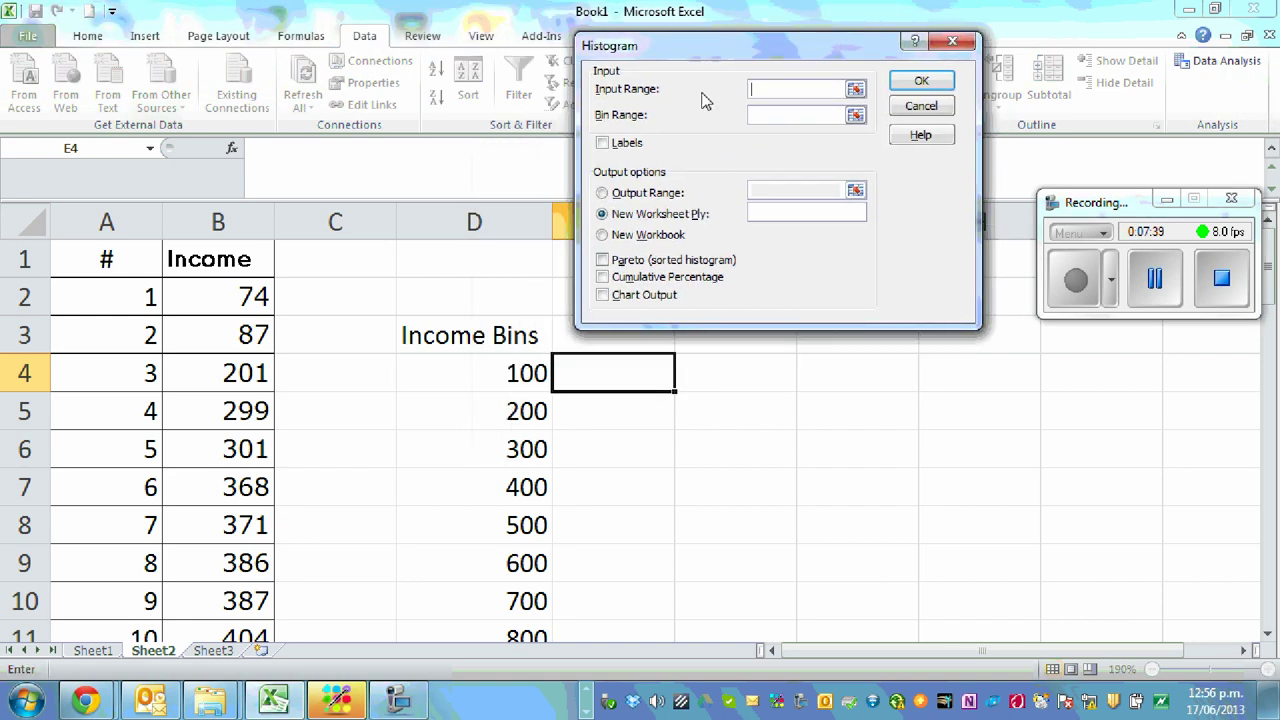
pyautogui.click(602, 145)
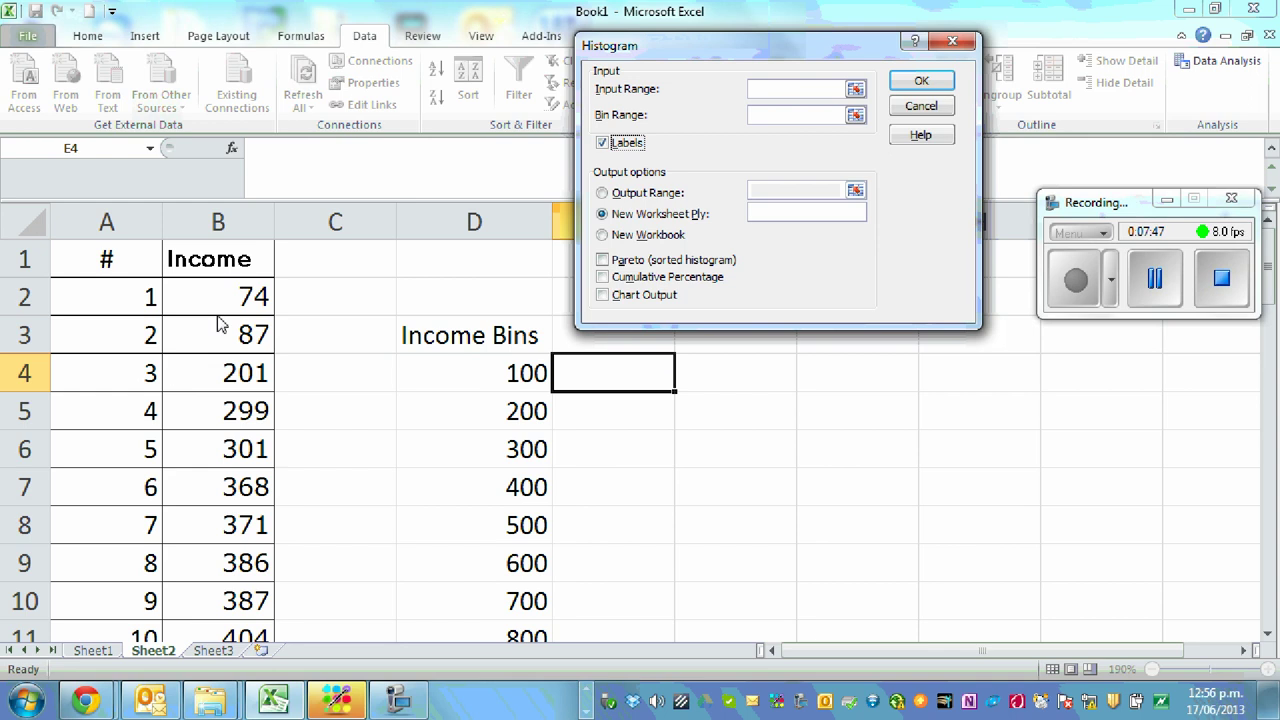
pyautogui.click(768, 89)
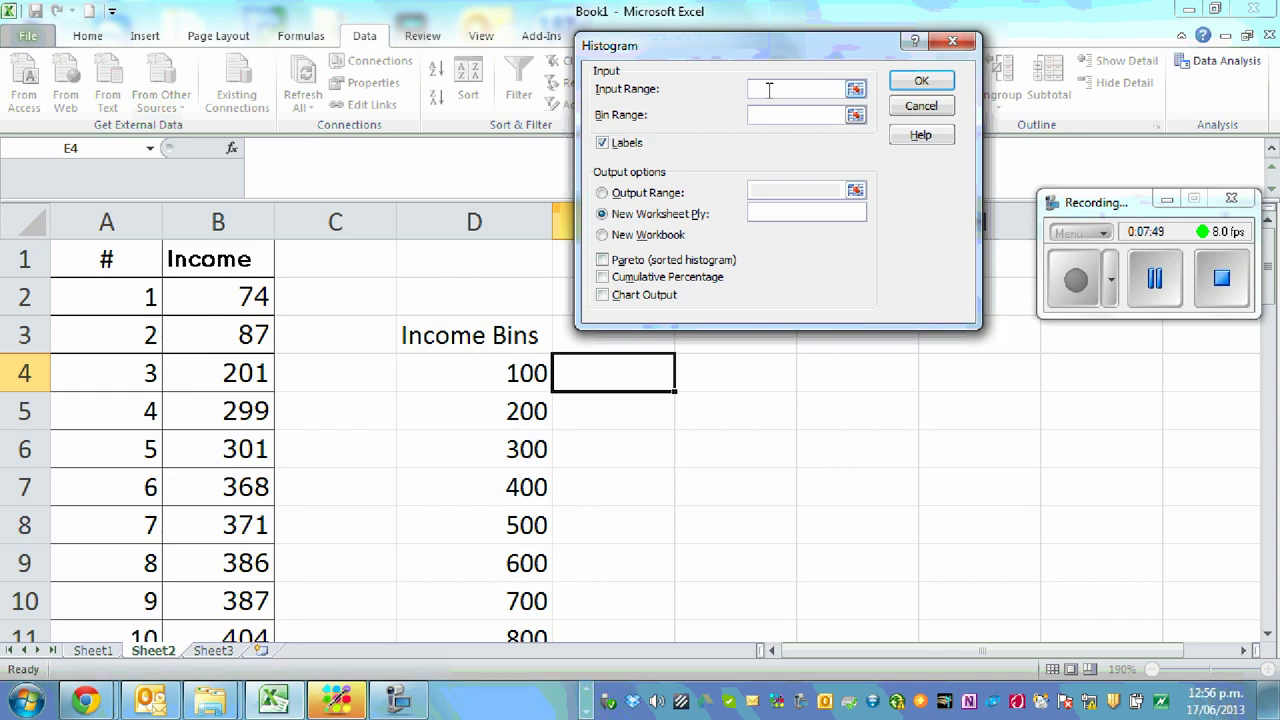
pyautogui.moveTo(230, 258); pyautogui.dragTo(232, 536)
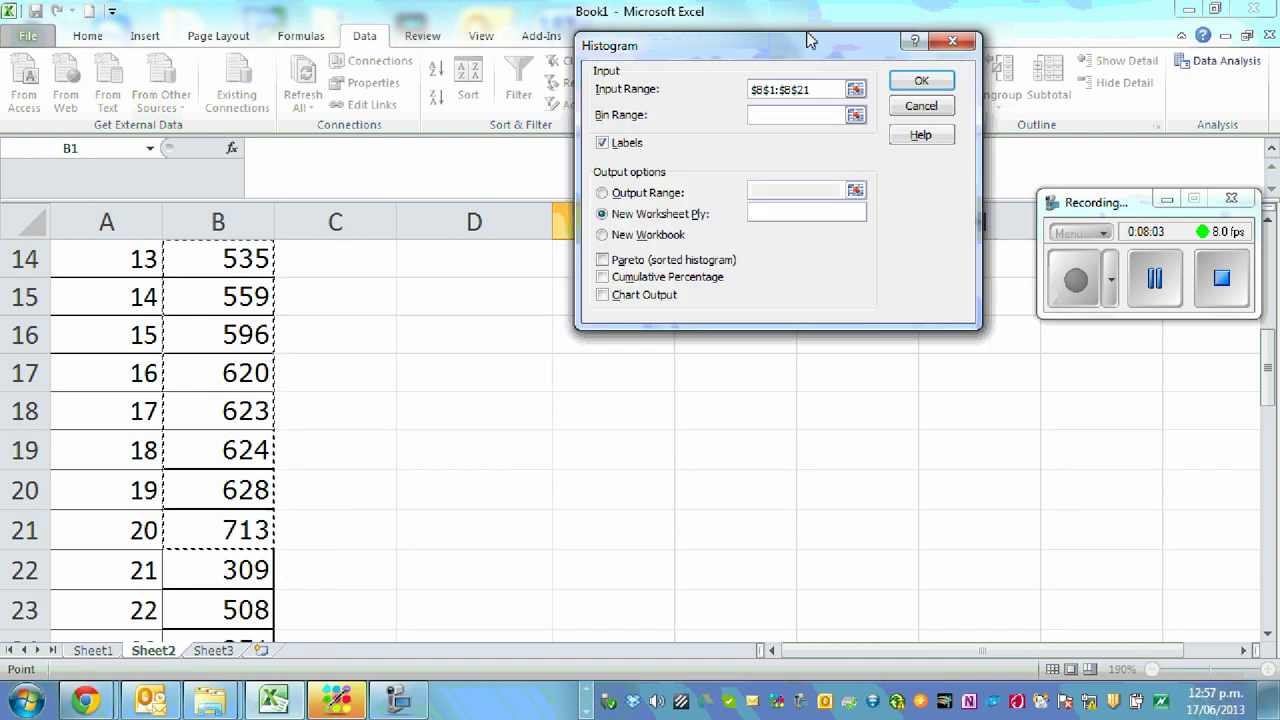
# Set the histogram's bin range to $D$3:$D$11 and generate the frequency table on a new worksheet
pyautogui.moveTo(809, 38); pyautogui.dragTo(812, 97)
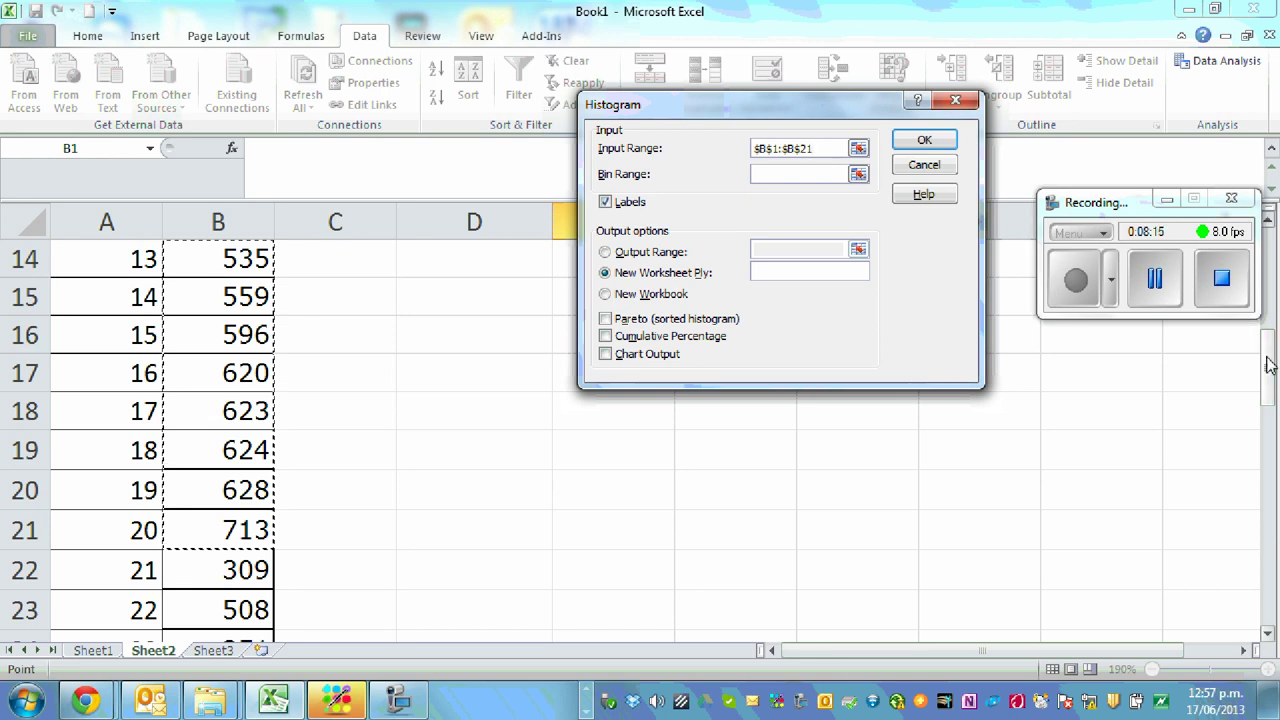
pyautogui.moveTo(1268, 365); pyautogui.dragTo(1274, 265)
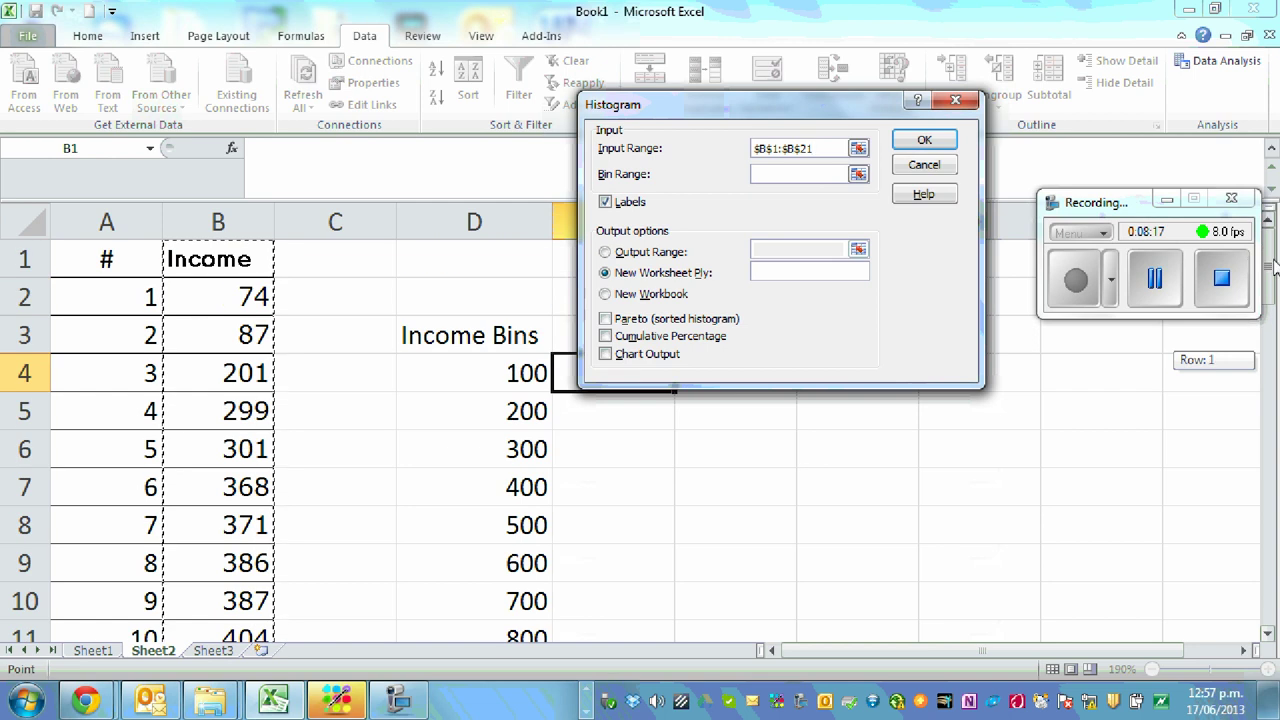
pyautogui.click(780, 174)
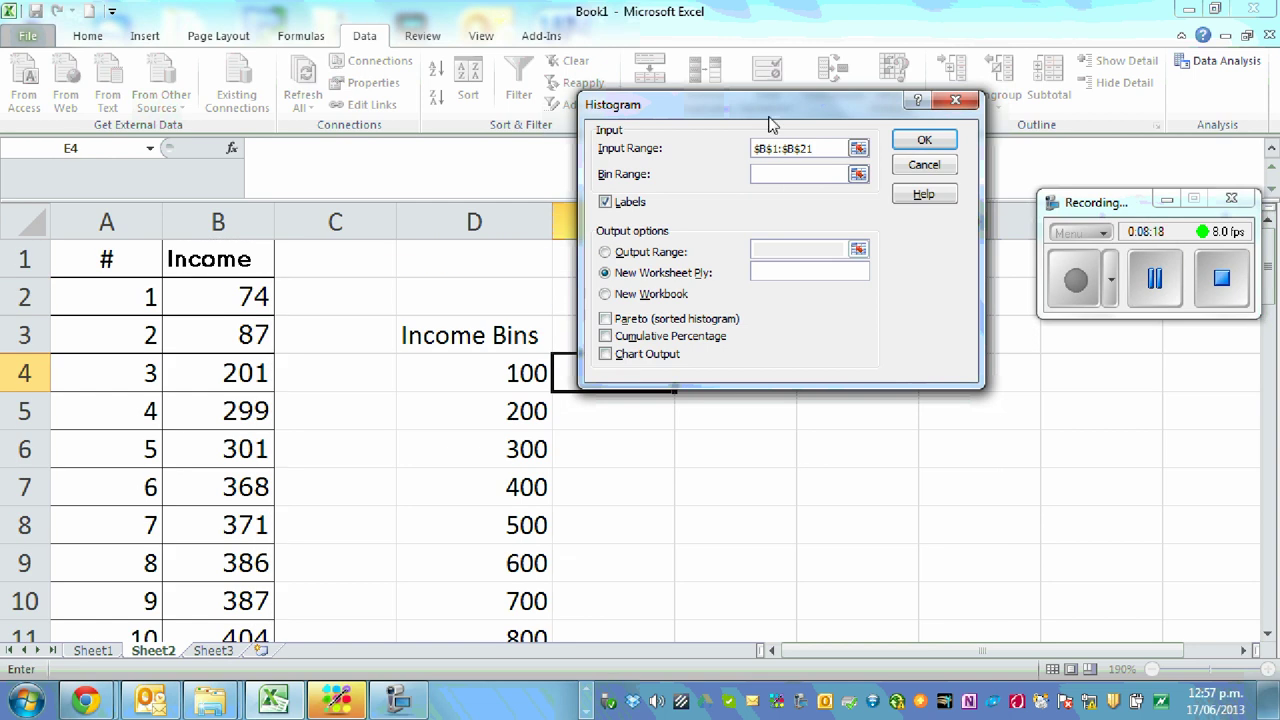
pyautogui.moveTo(770, 117); pyautogui.dragTo(798, 84)
pyautogui.click(466, 337)
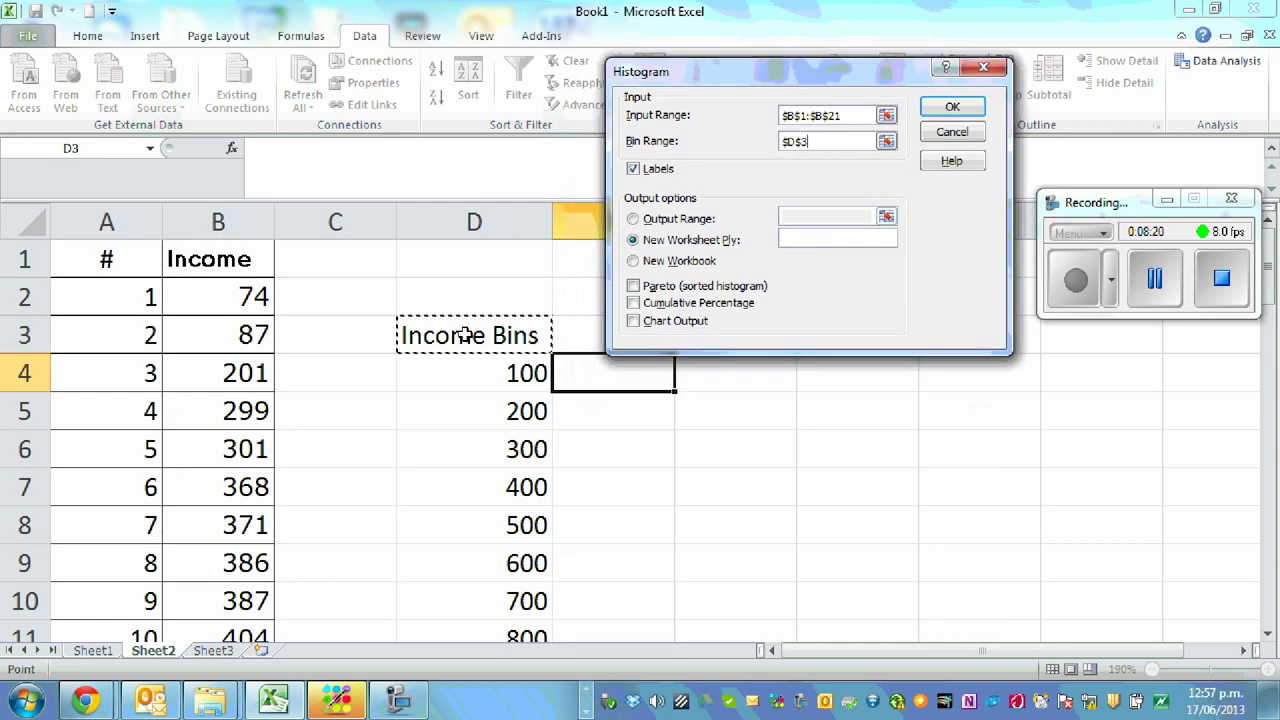
pyautogui.moveTo(466, 337); pyautogui.dragTo(491, 566)
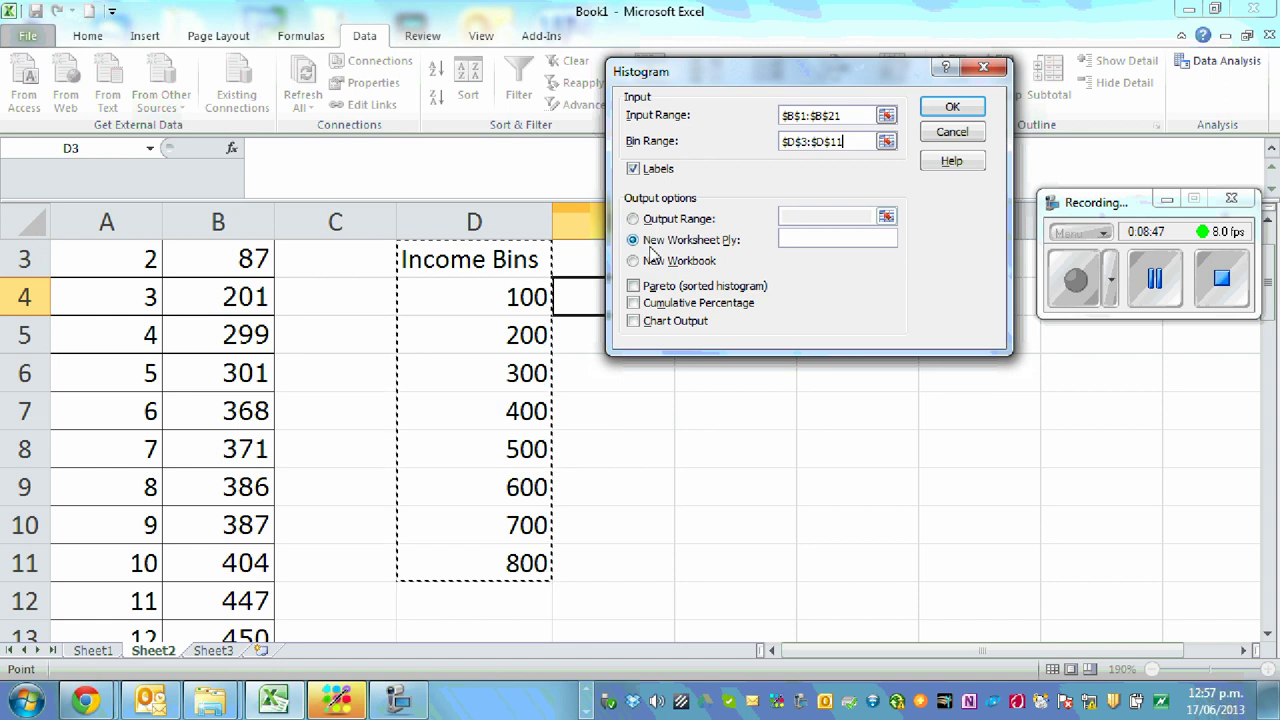
pyautogui.click(954, 110)
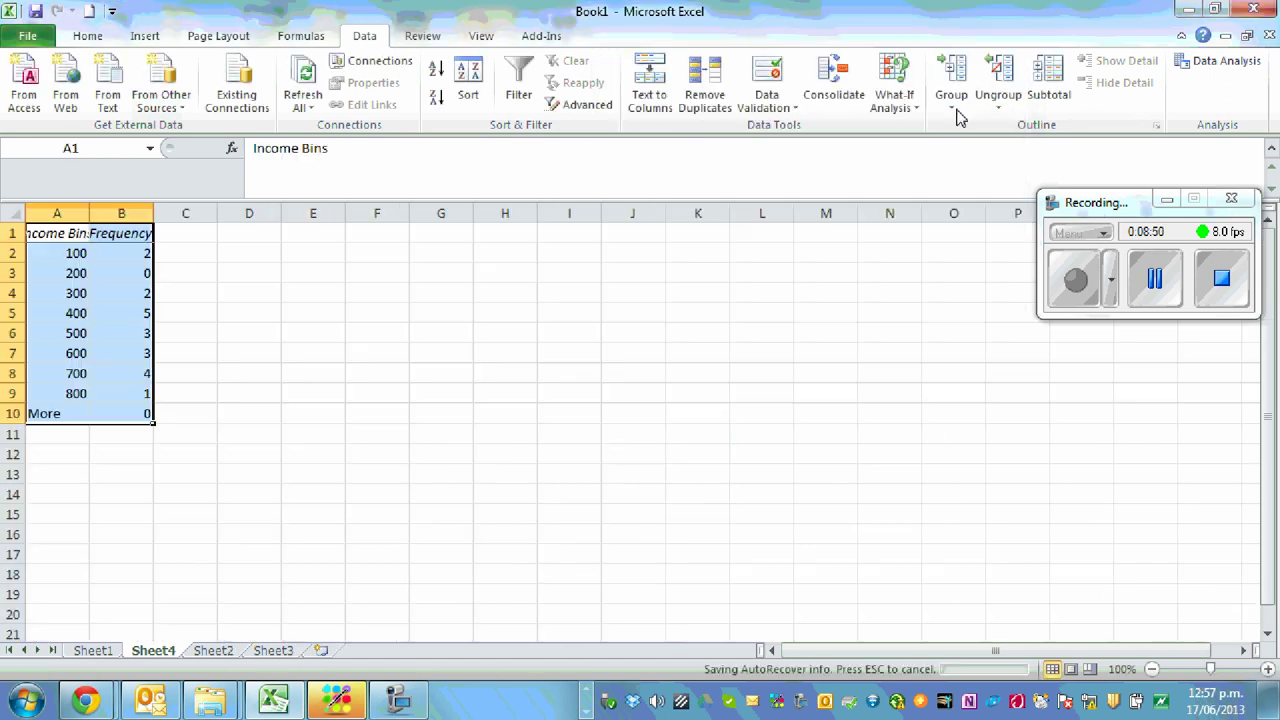
# Widen columns A and B of the new frequency table so the Income Bins and Frequency headings fit
pyautogui.doubleClick(89, 212)
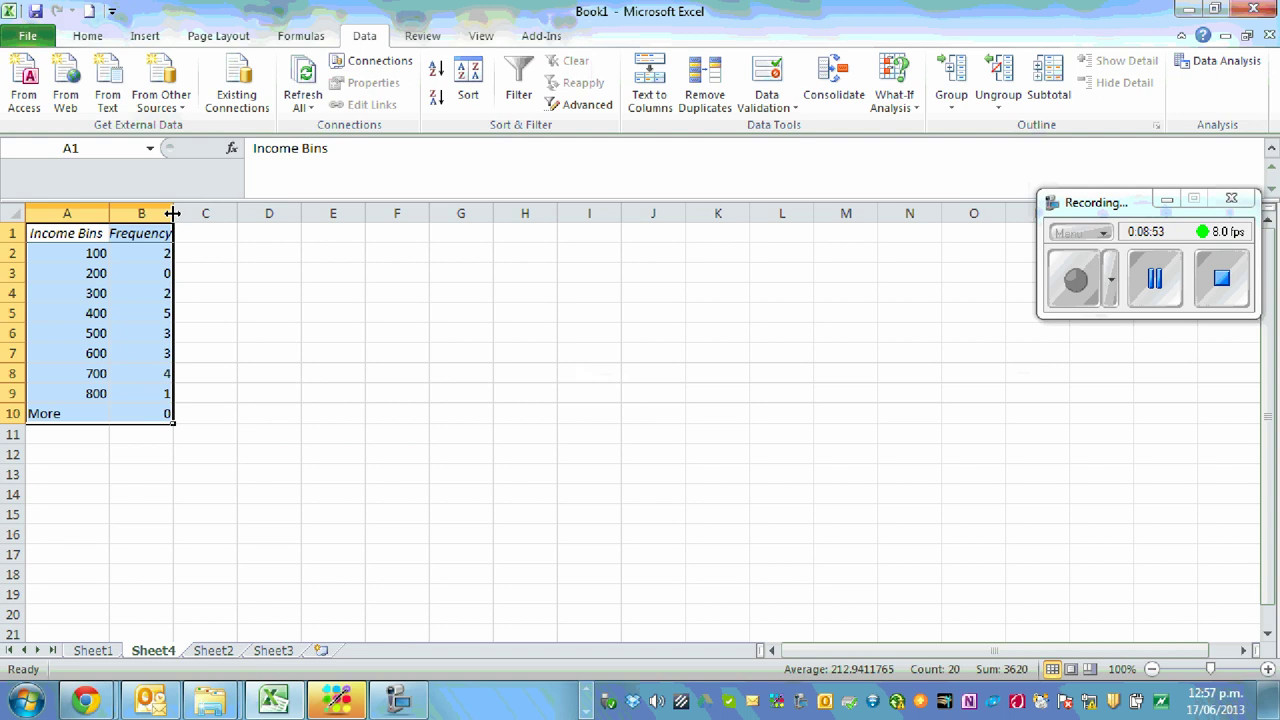
pyautogui.moveTo(172, 213); pyautogui.dragTo(216, 213)
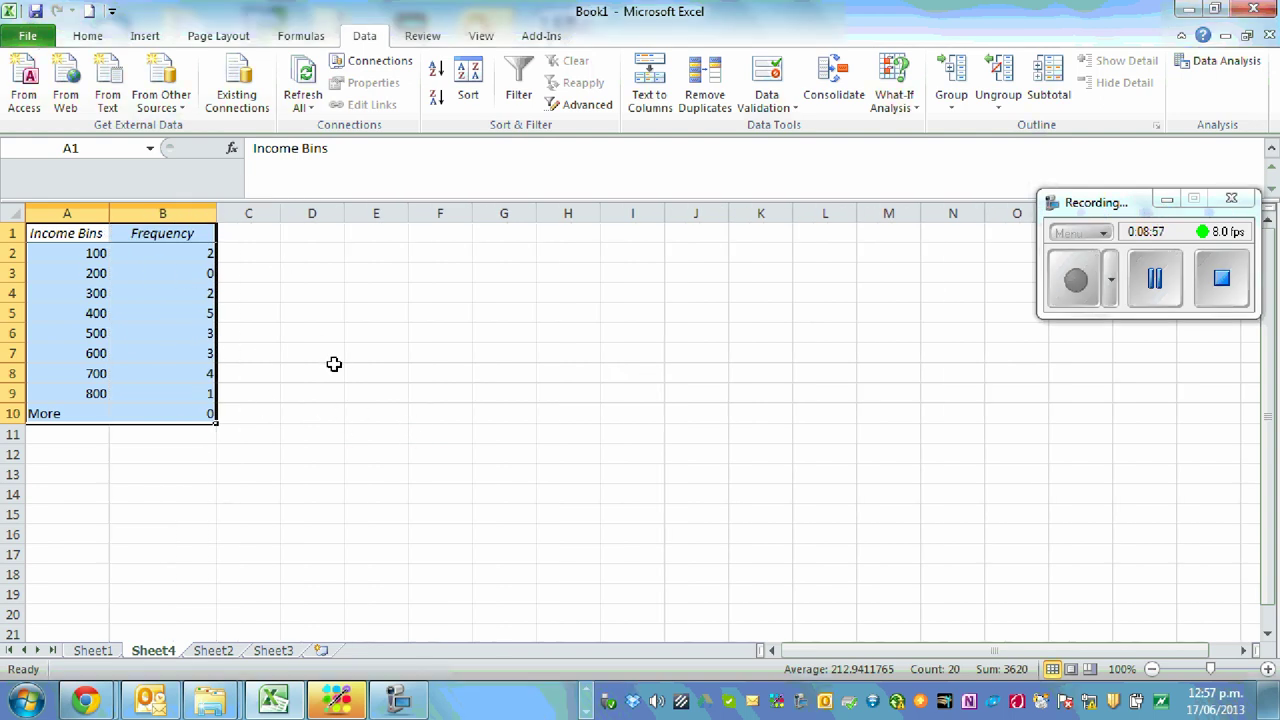
pyautogui.scroll(3, 335, 364)
pyautogui.scroll(5, 337, 365)
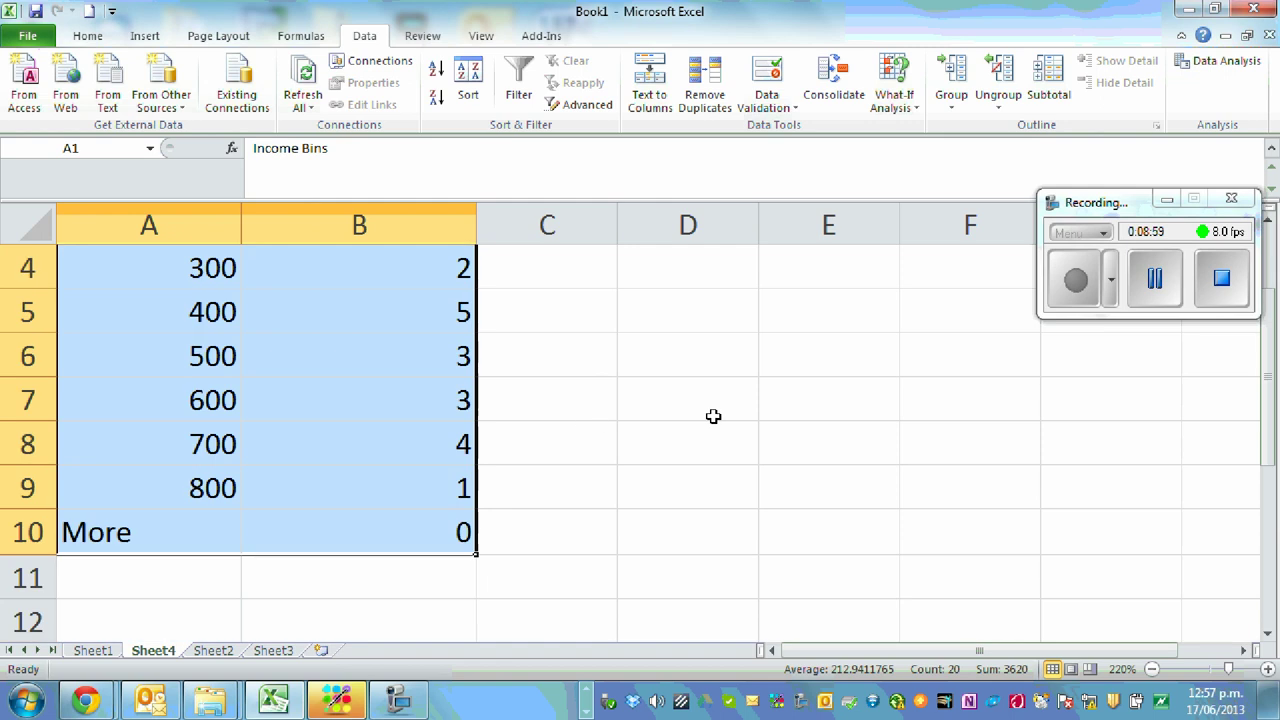
pyautogui.scroll(1, 713, 416)
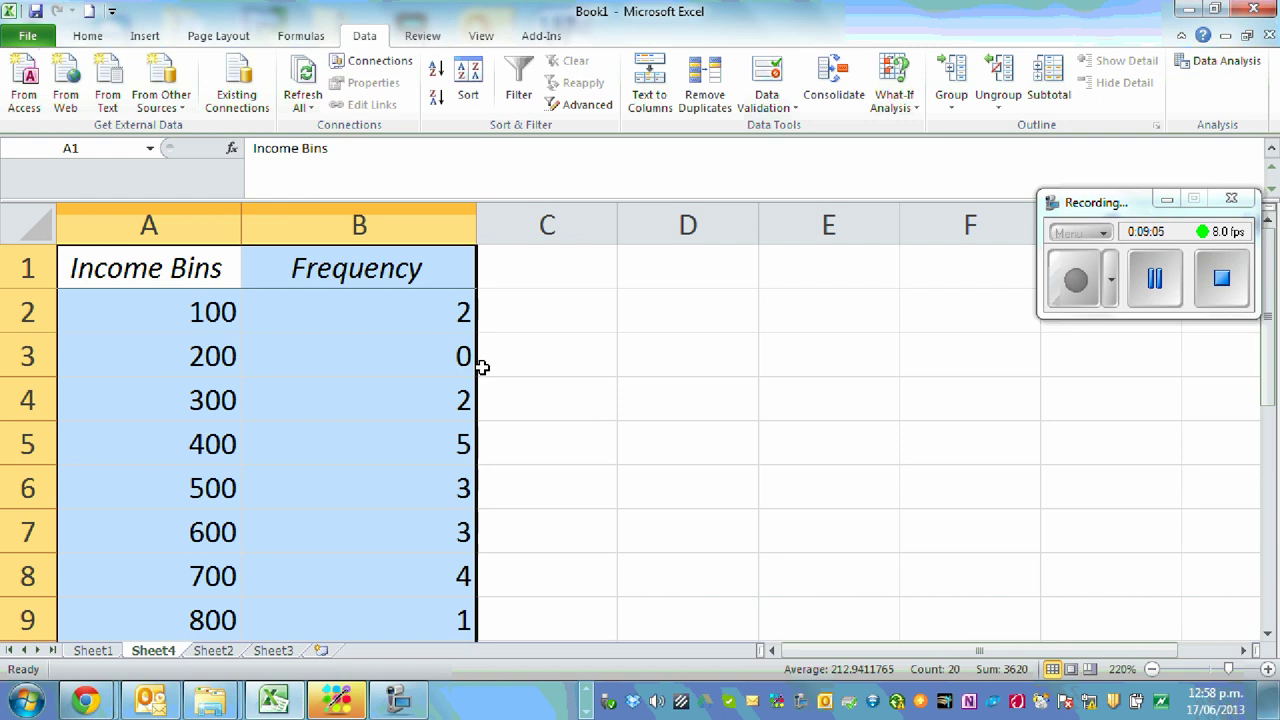
# Relabel the first three income bins in A2 to A4 as the class intervals 0-100, 100-200 and 200-300
pyautogui.doubleClick(174, 313)
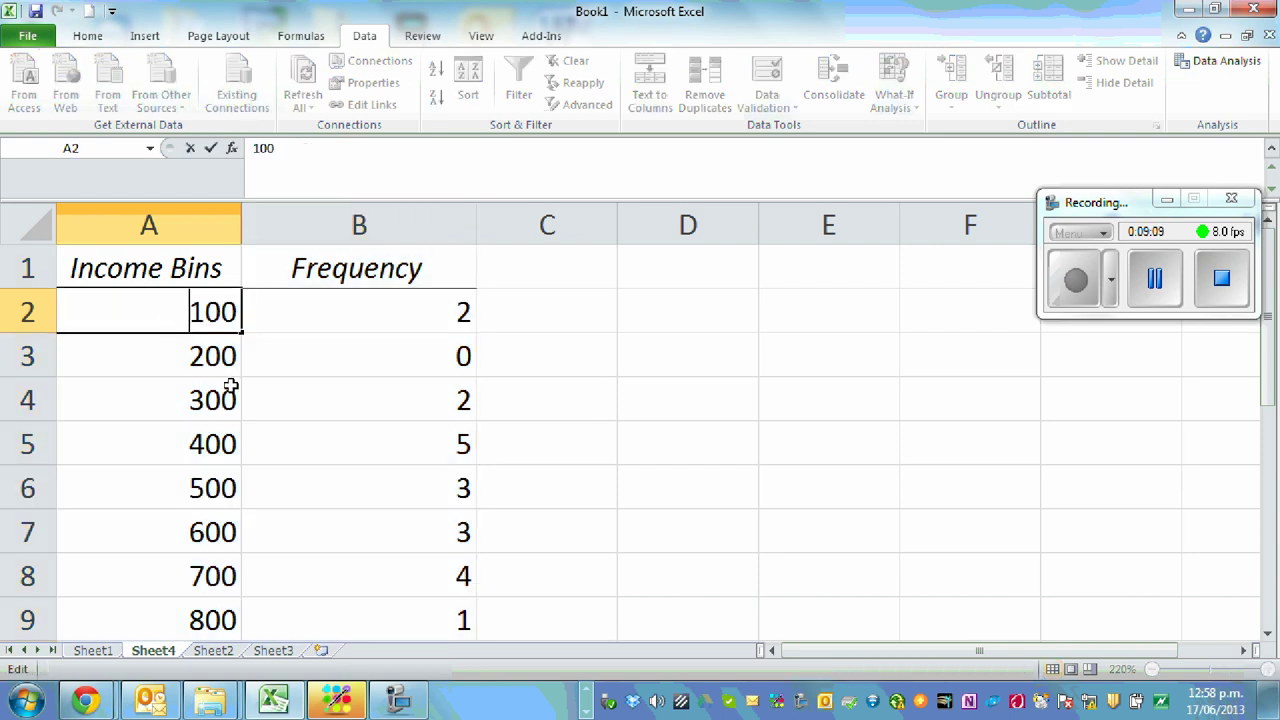
pyautogui.write('0-')
pyautogui.press('Return')
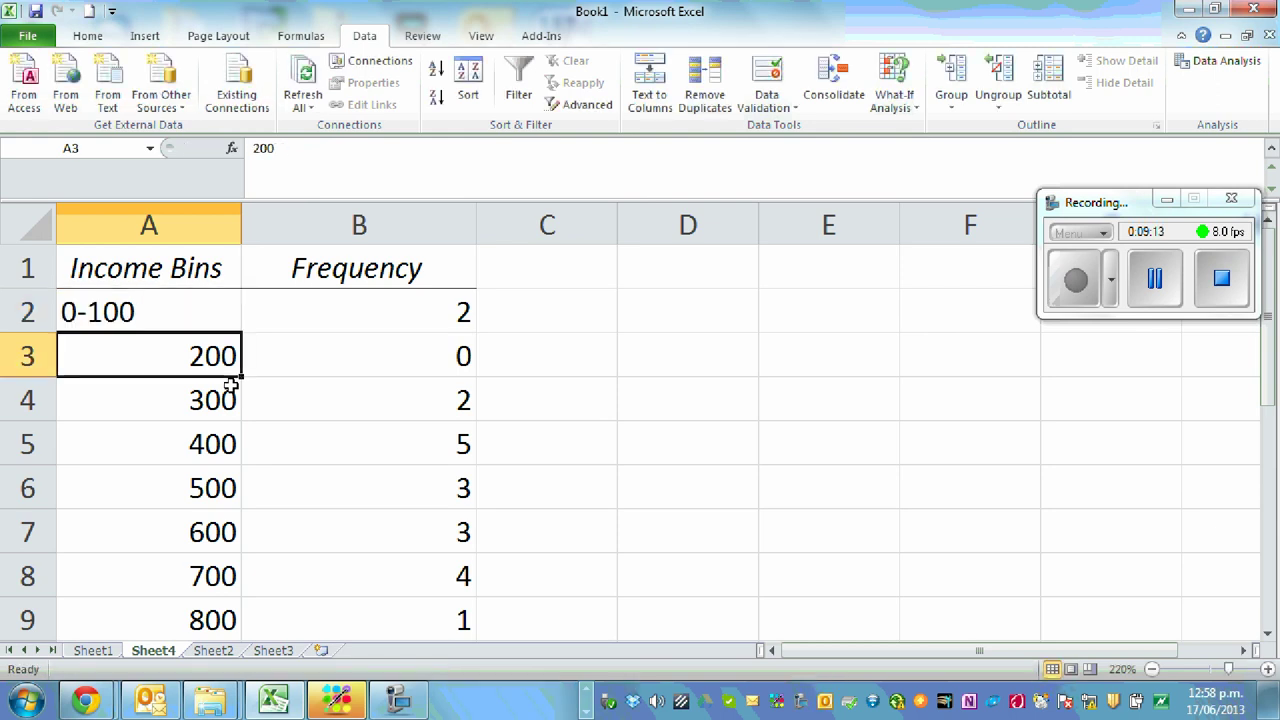
pyautogui.doubleClick(171, 360)
pyautogui.write('100')
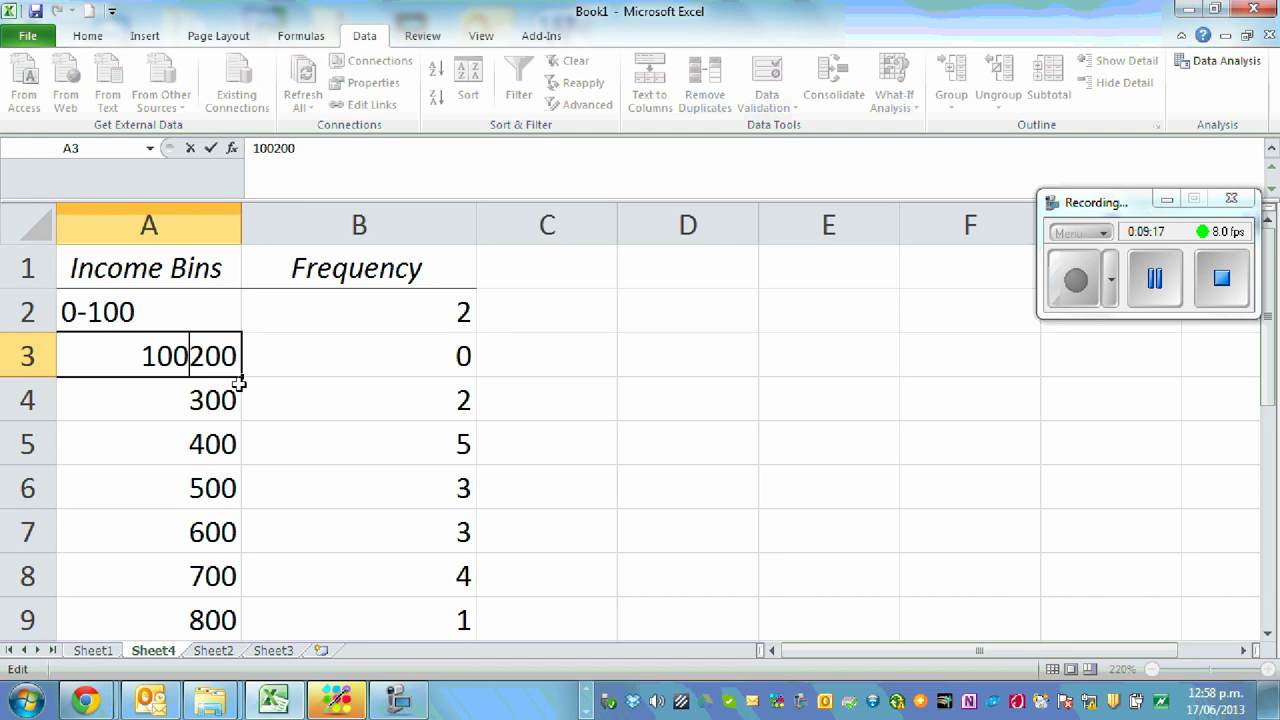
pyautogui.write('-')
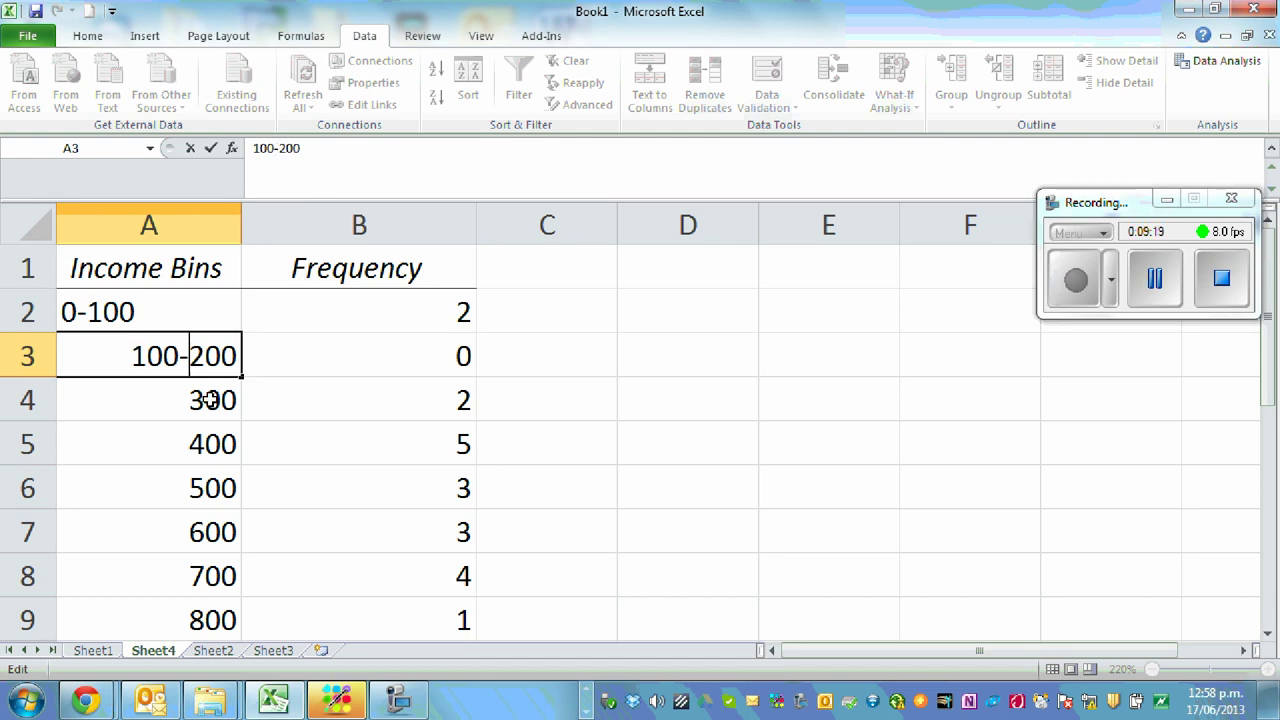
pyautogui.doubleClick(153, 403)
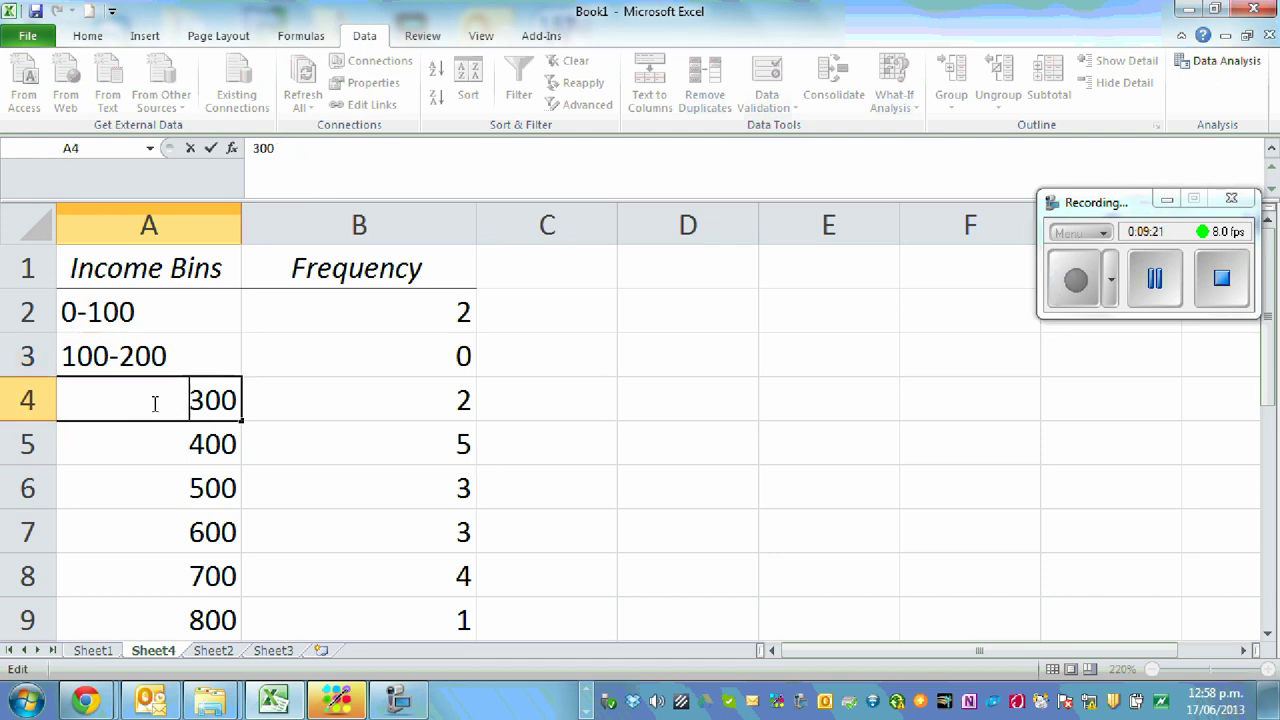
pyautogui.write('200-')
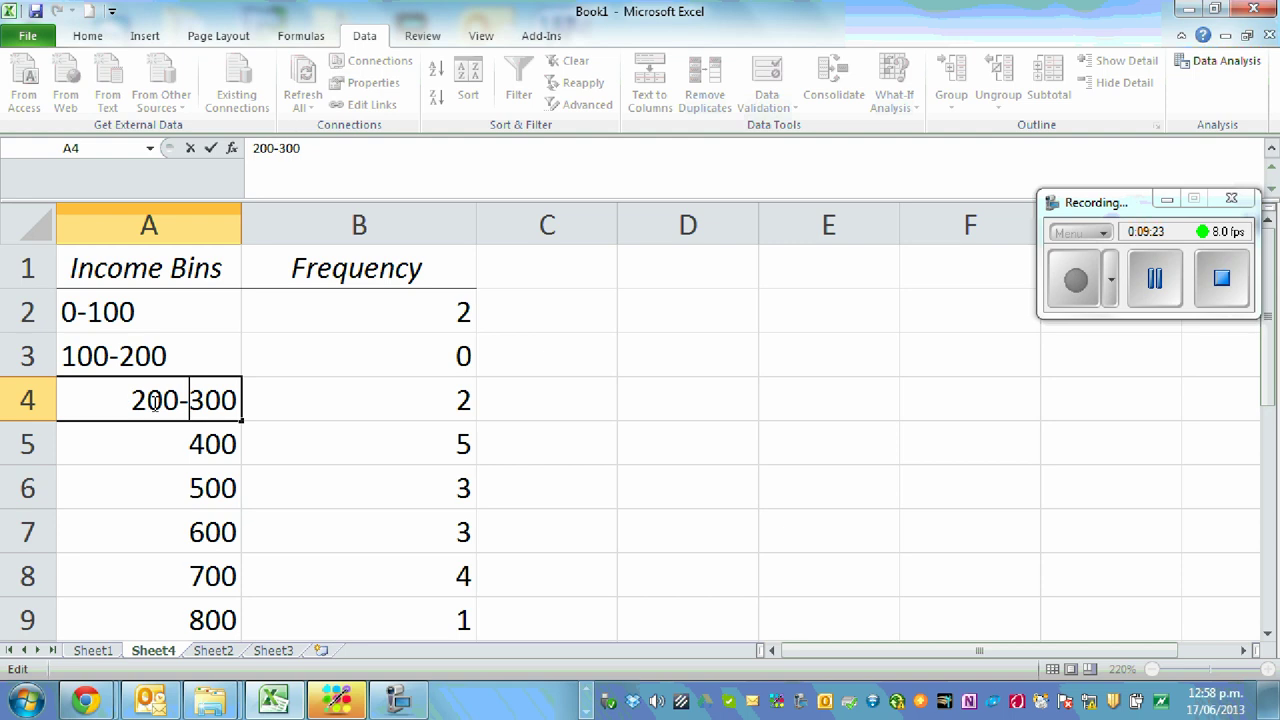
# Relabel the income bins in A5 to A7 as the class intervals 300-400, 400-500 and 500-600
pyautogui.doubleClick(119, 443)
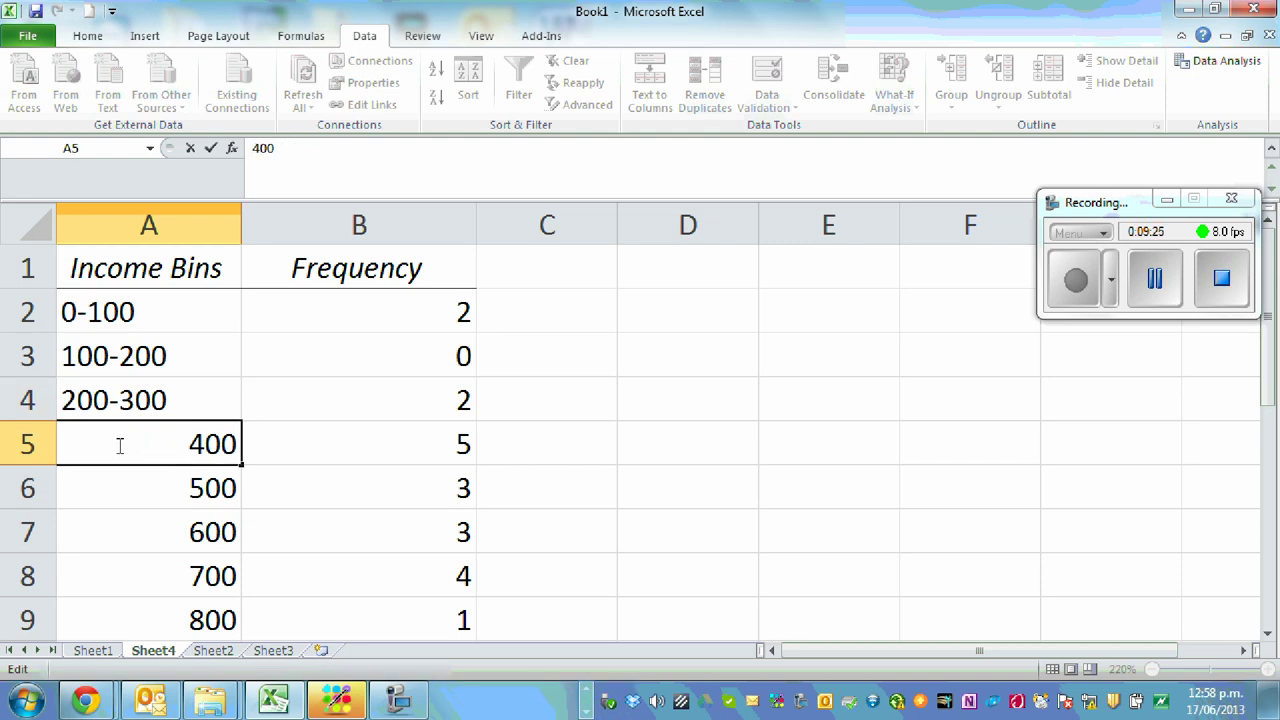
pyautogui.write('300-')
pyautogui.press('Return')
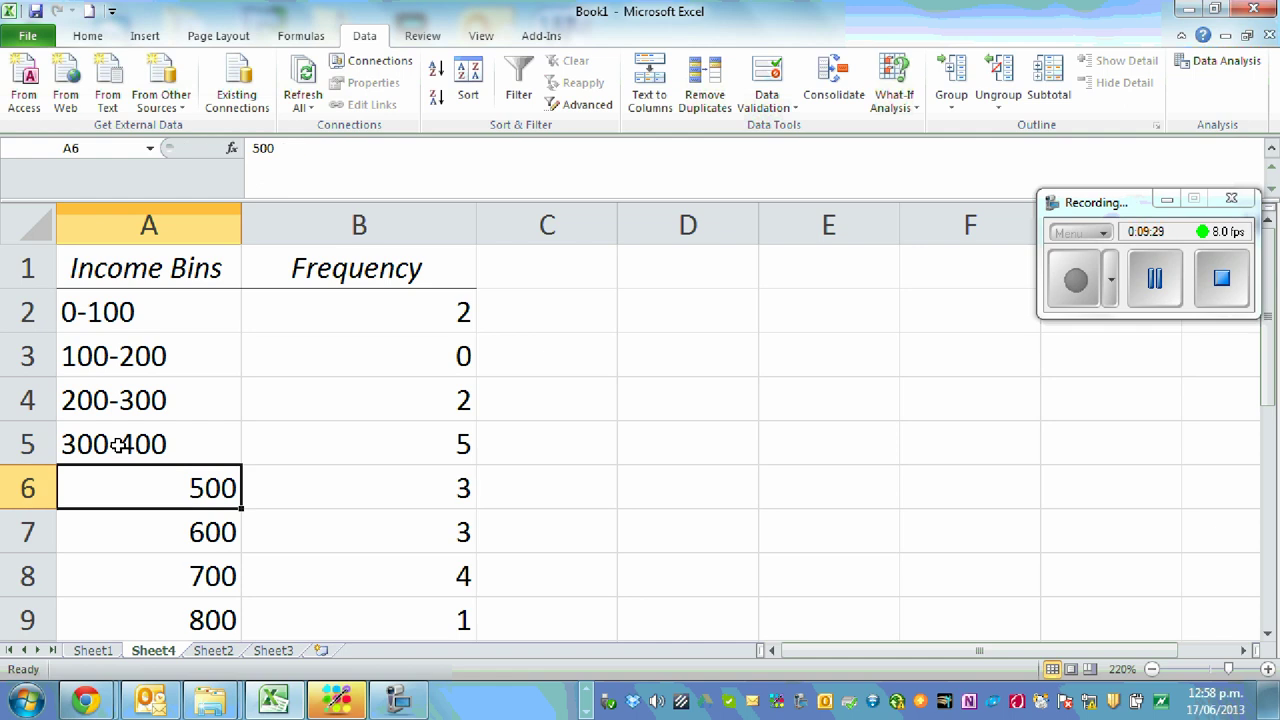
pyautogui.doubleClick(128, 491)
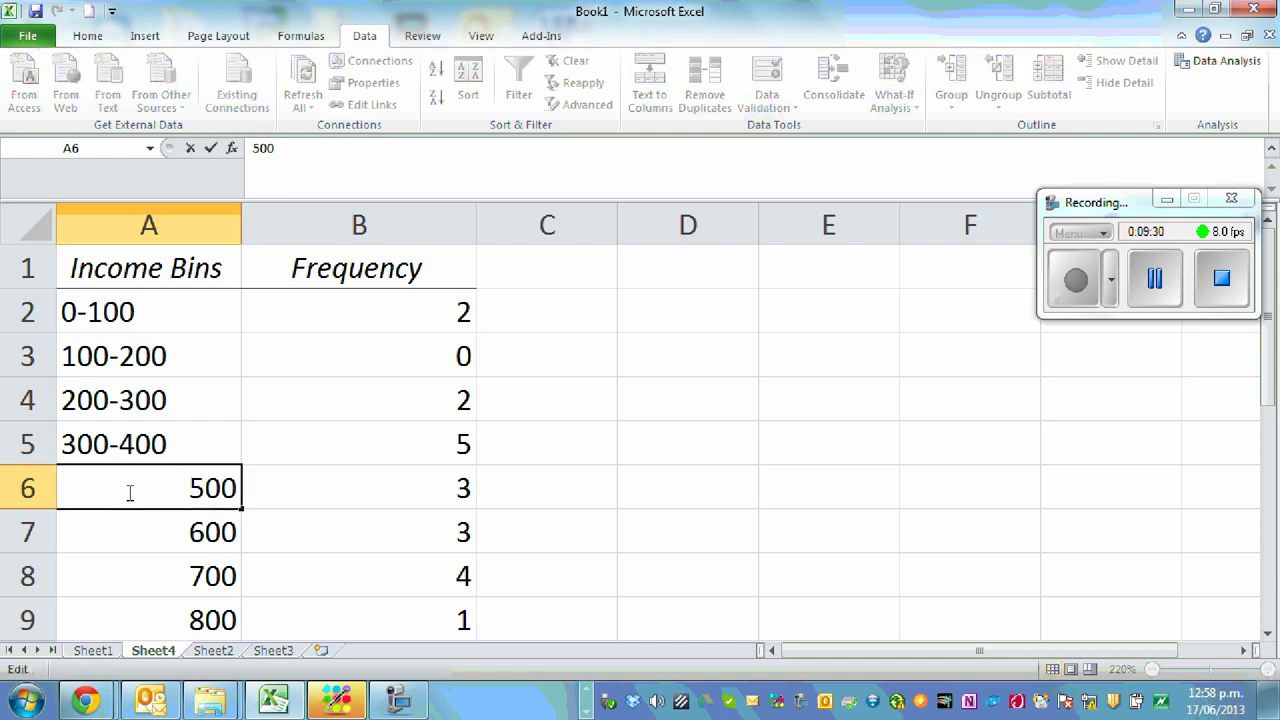
pyautogui.write('400-')
pyautogui.press('Return')
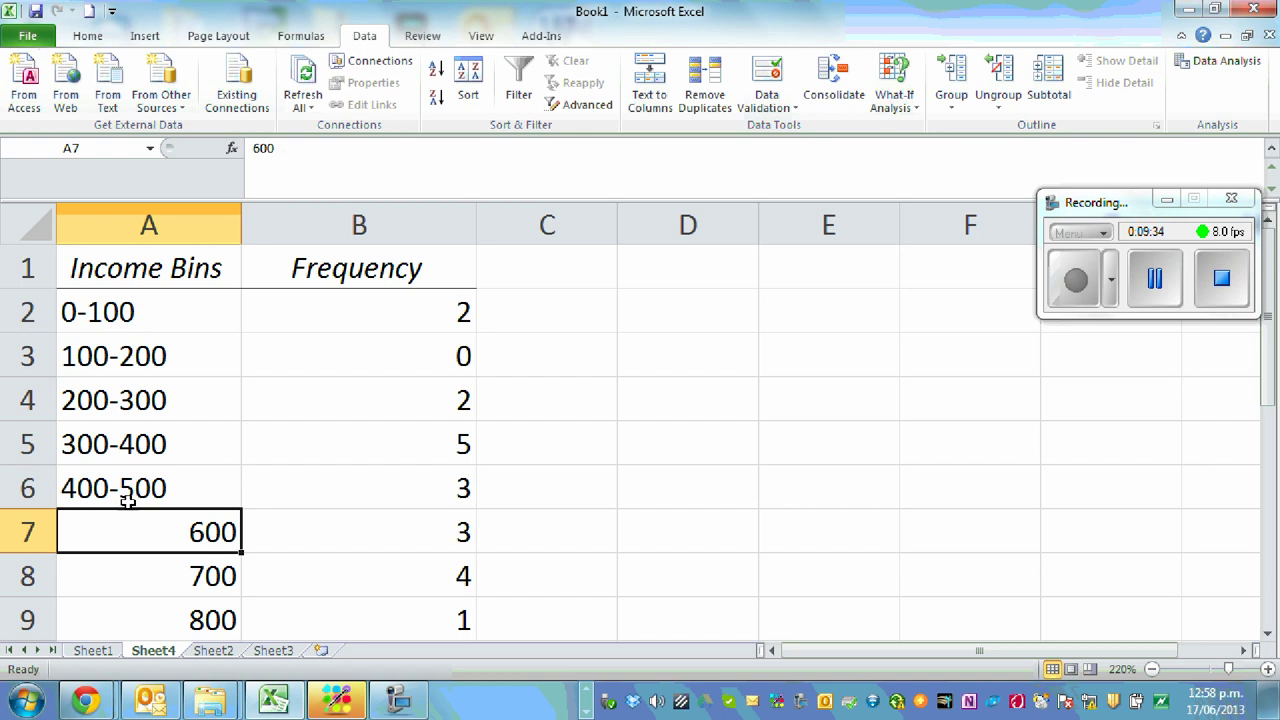
pyautogui.doubleClick(145, 533)
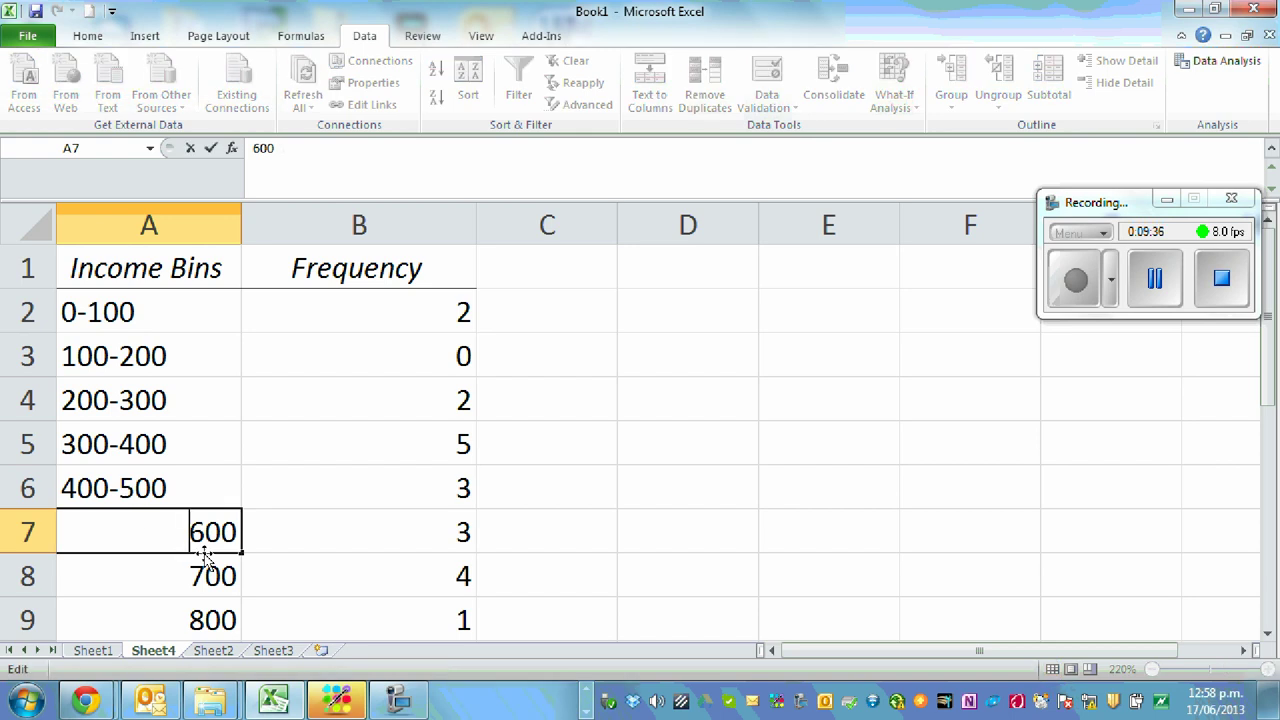
pyautogui.write('500-')
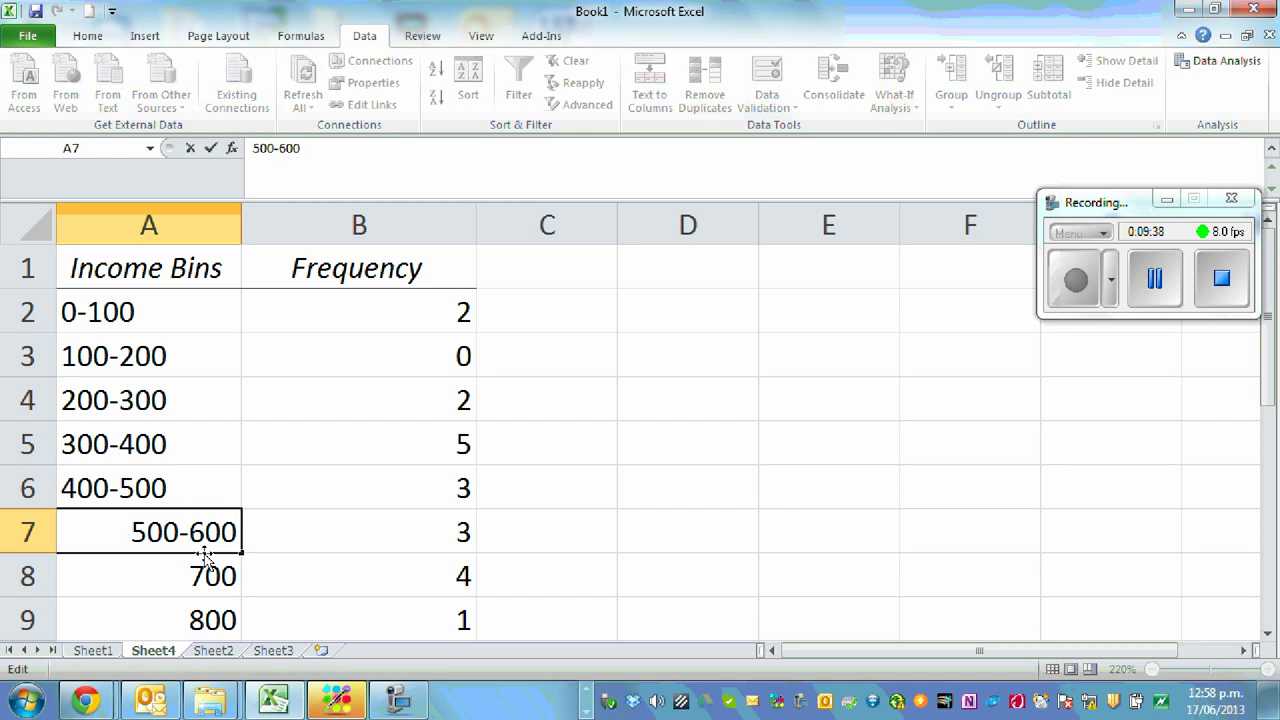
pyautogui.press('Return')
# Relabel the income bins in A8 and A9 as the class intervals 600-700 and 700-800
pyautogui.doubleClick(191, 574)
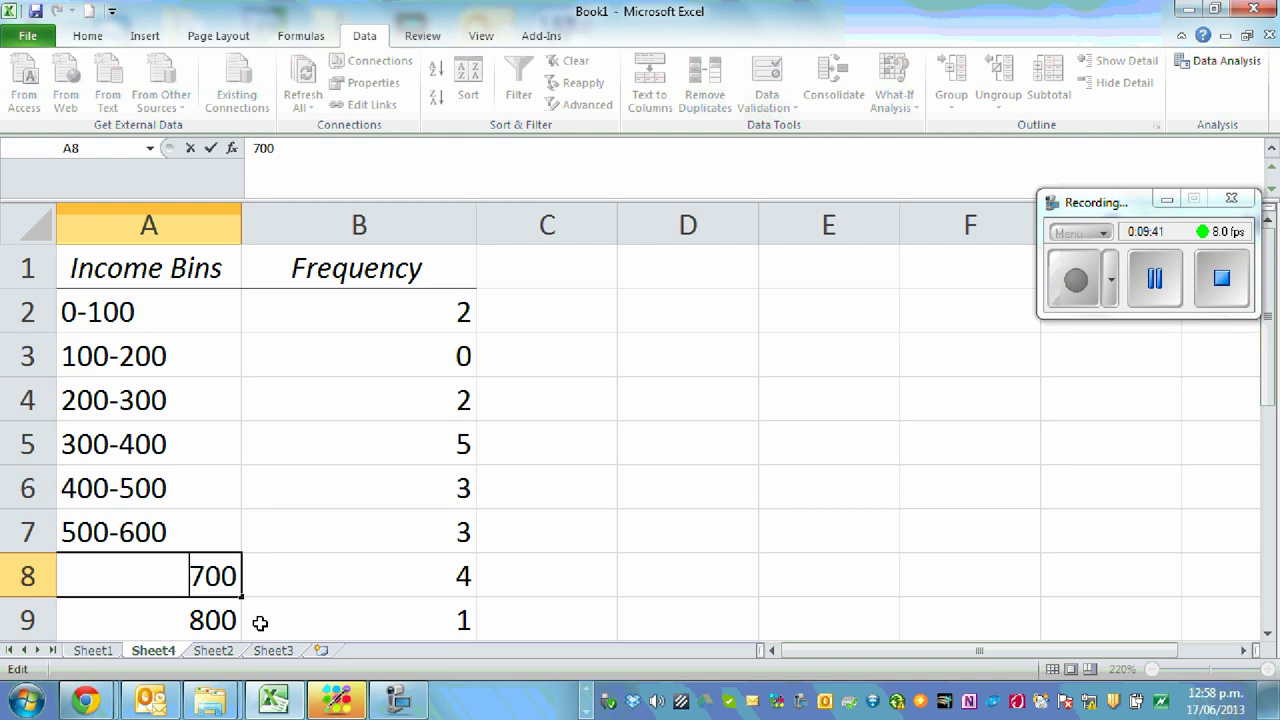
pyautogui.write('600-')
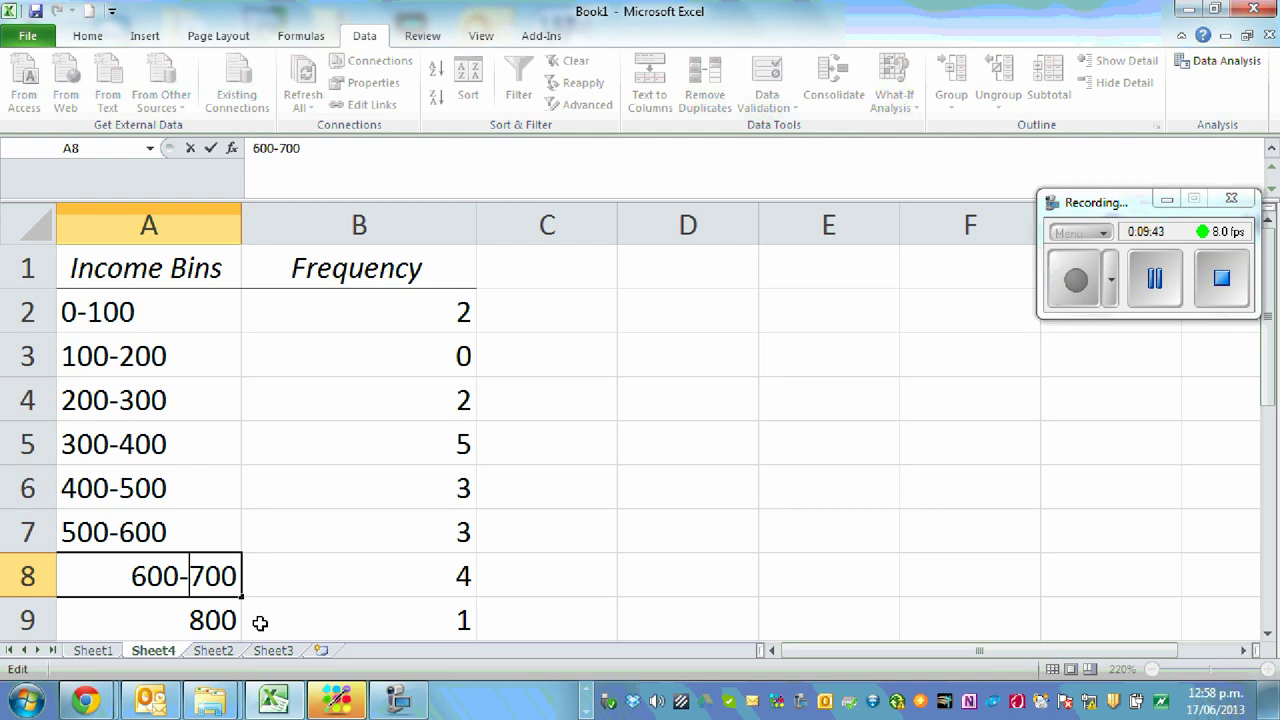
pyautogui.click(391, 579)
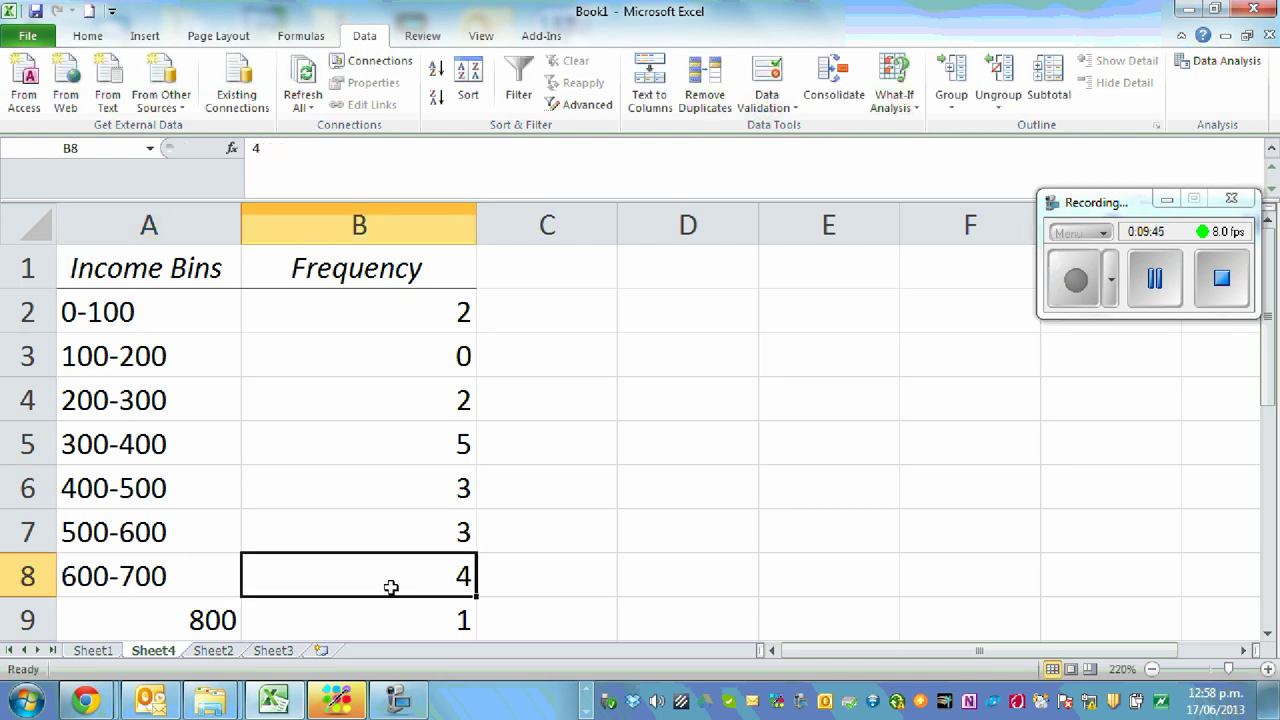
pyautogui.doubleClick(186, 622)
pyautogui.write('700')
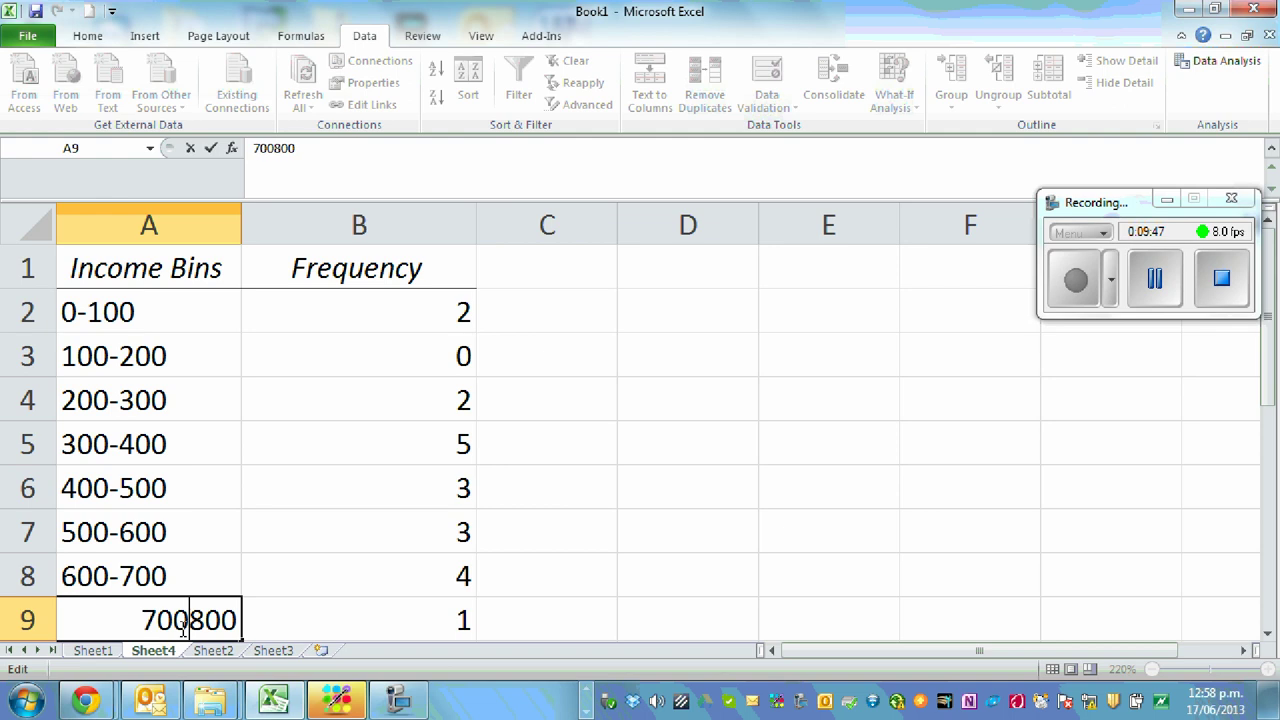
pyautogui.write('-')
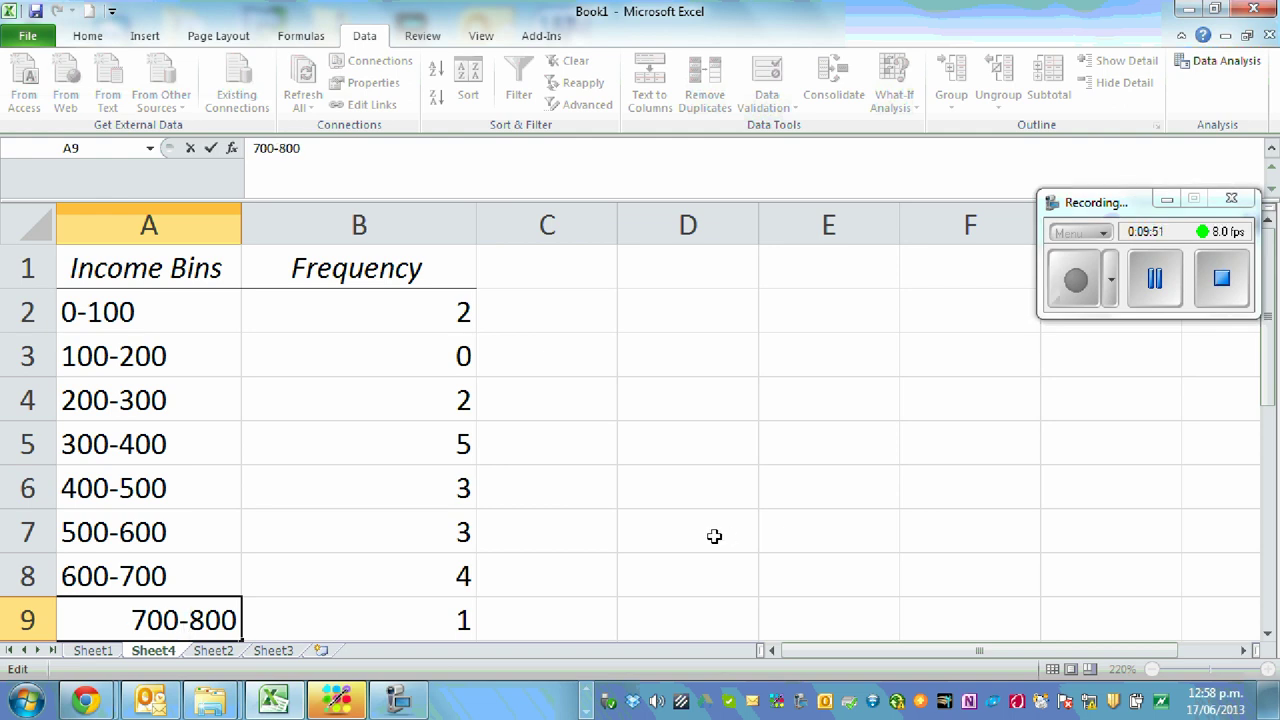
pyautogui.click(714, 537)
# Shorten the column heading in A1 to Income
pyautogui.click(142, 272)
pyautogui.doubleClick(142, 272)
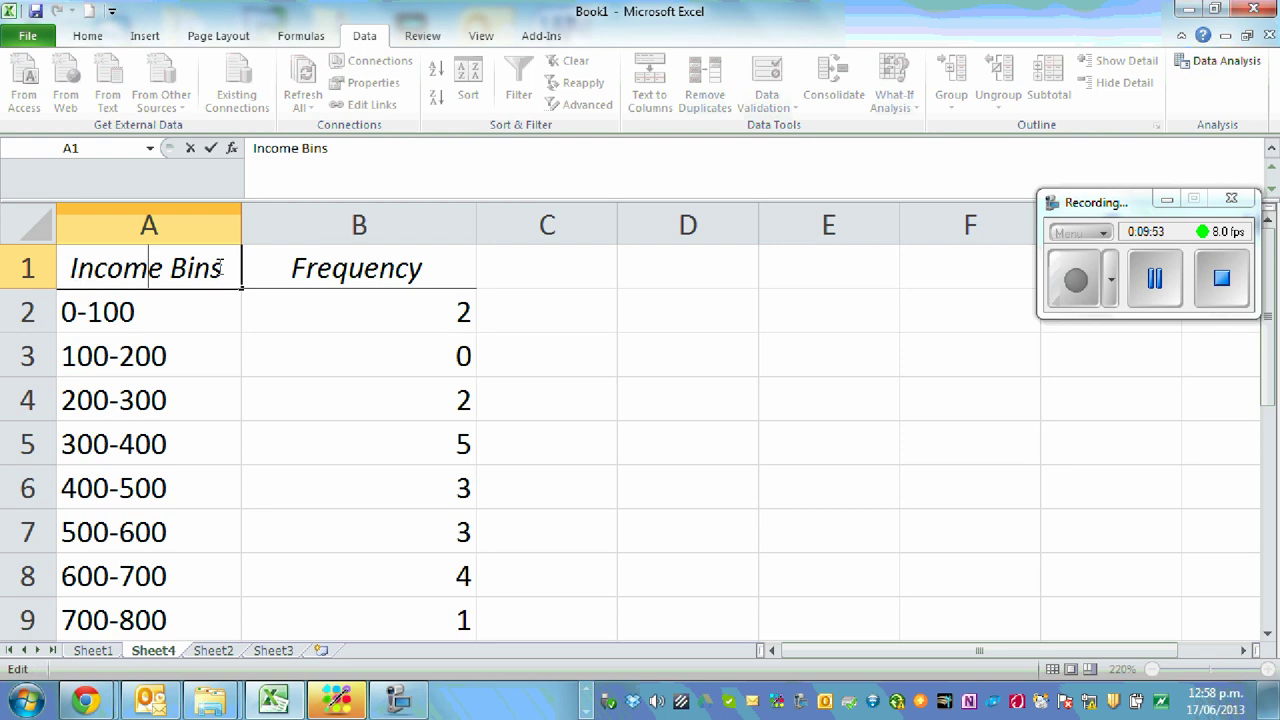
pyautogui.press('BackSpace')
pyautogui.press('BackSpace')
pyautogui.press('BackSpace')
pyautogui.press('BackSpace')
pyautogui.press('BackSpace')
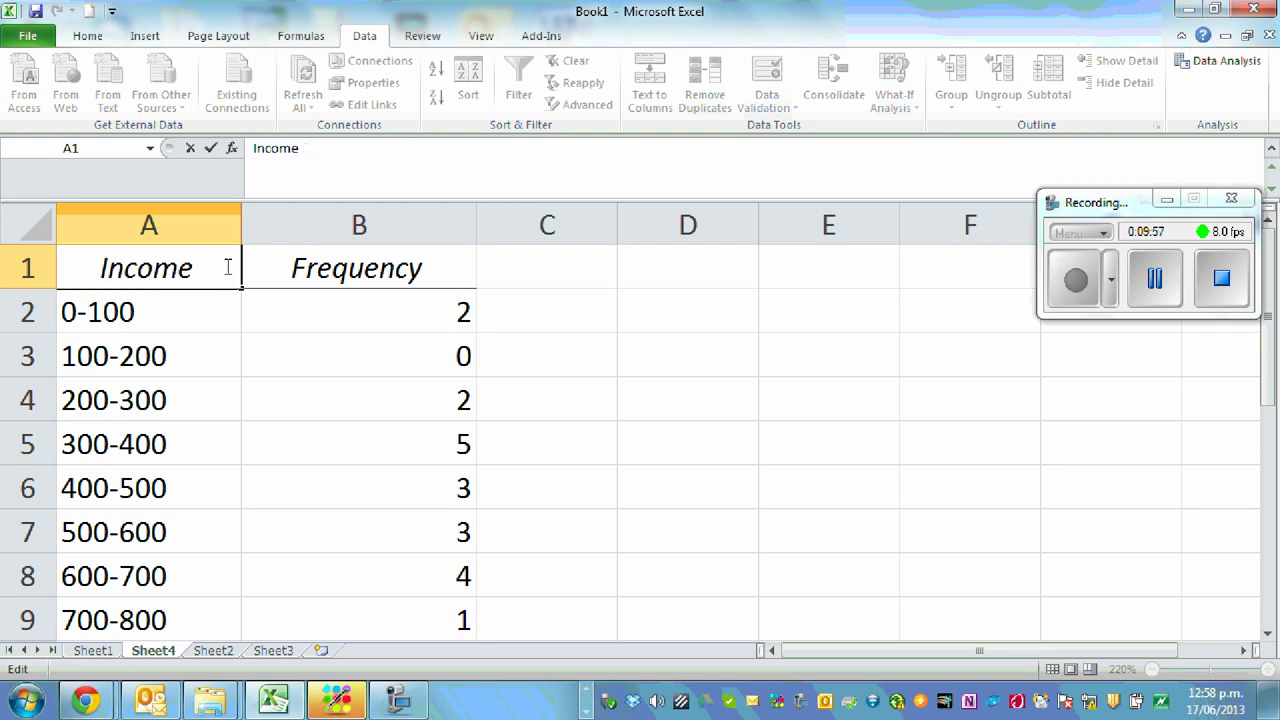
pyautogui.click(632, 397)
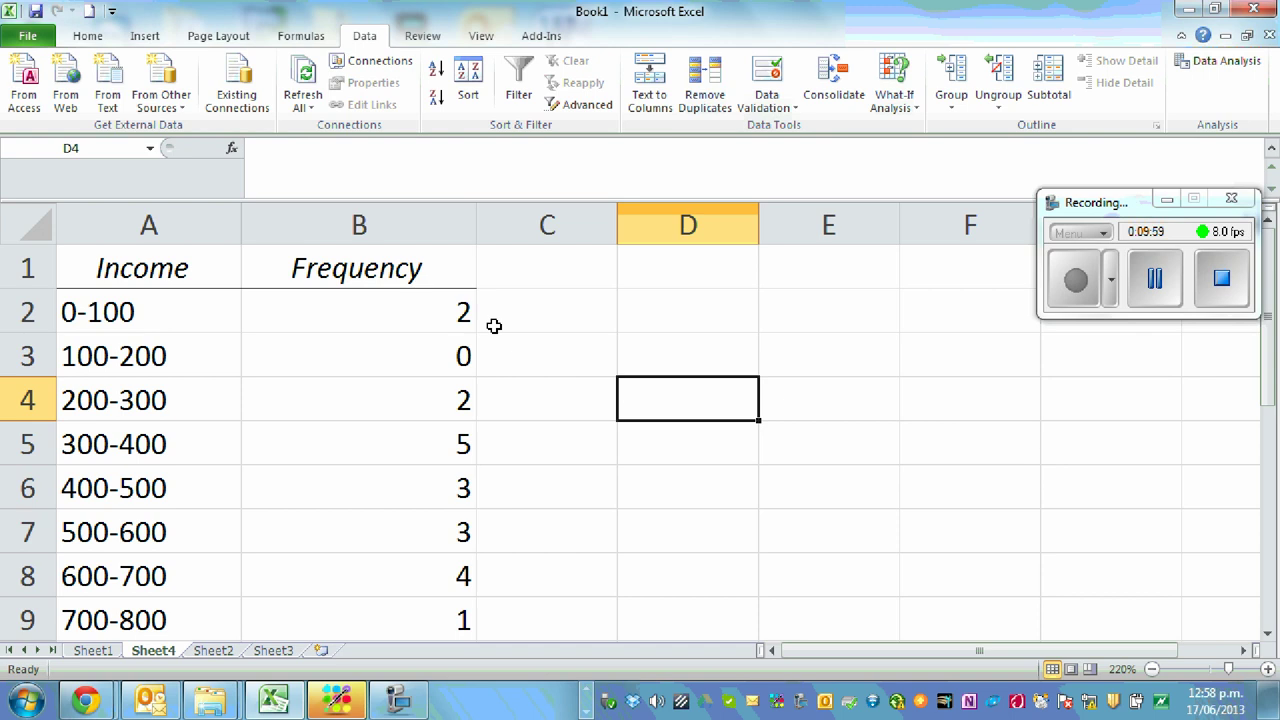
# Clear the More row in A10:B10 from the end of the frequency table
pyautogui.scroll(-1, 648, 349)
pyautogui.scroll(1, 631, 450)
pyautogui.scroll(-1, 631, 450)
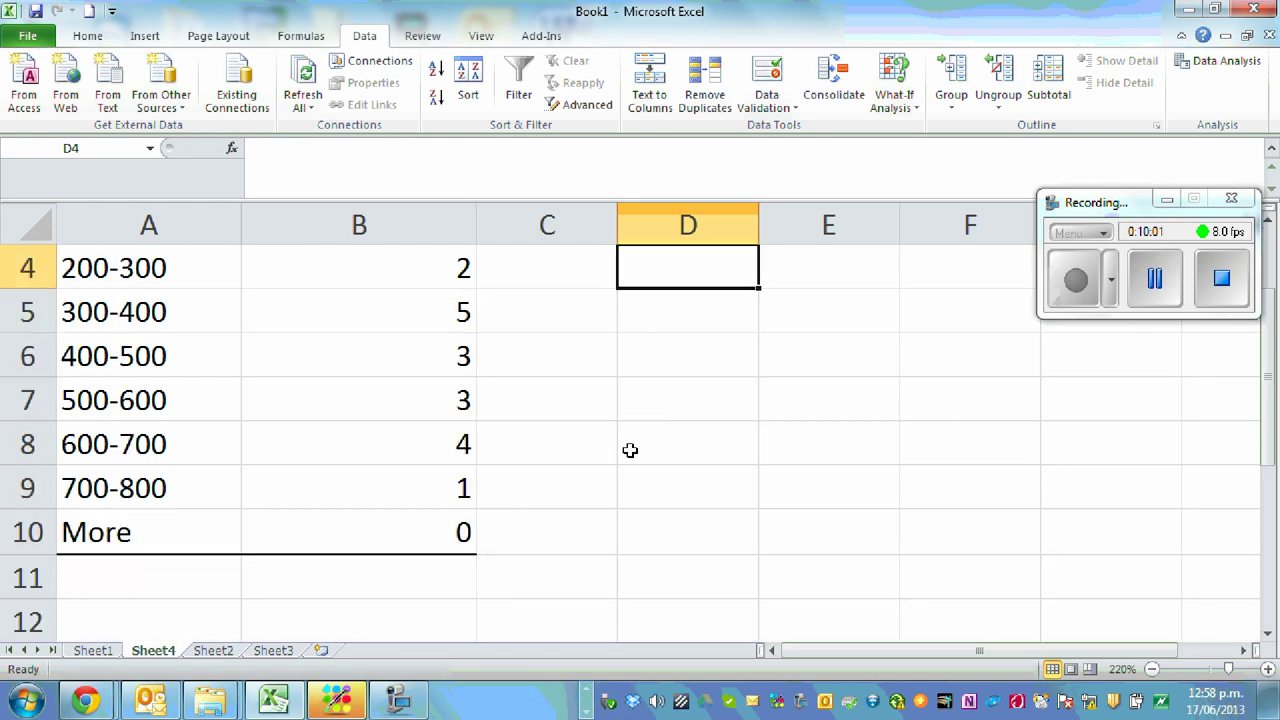
pyautogui.moveTo(80, 522); pyautogui.dragTo(332, 538)
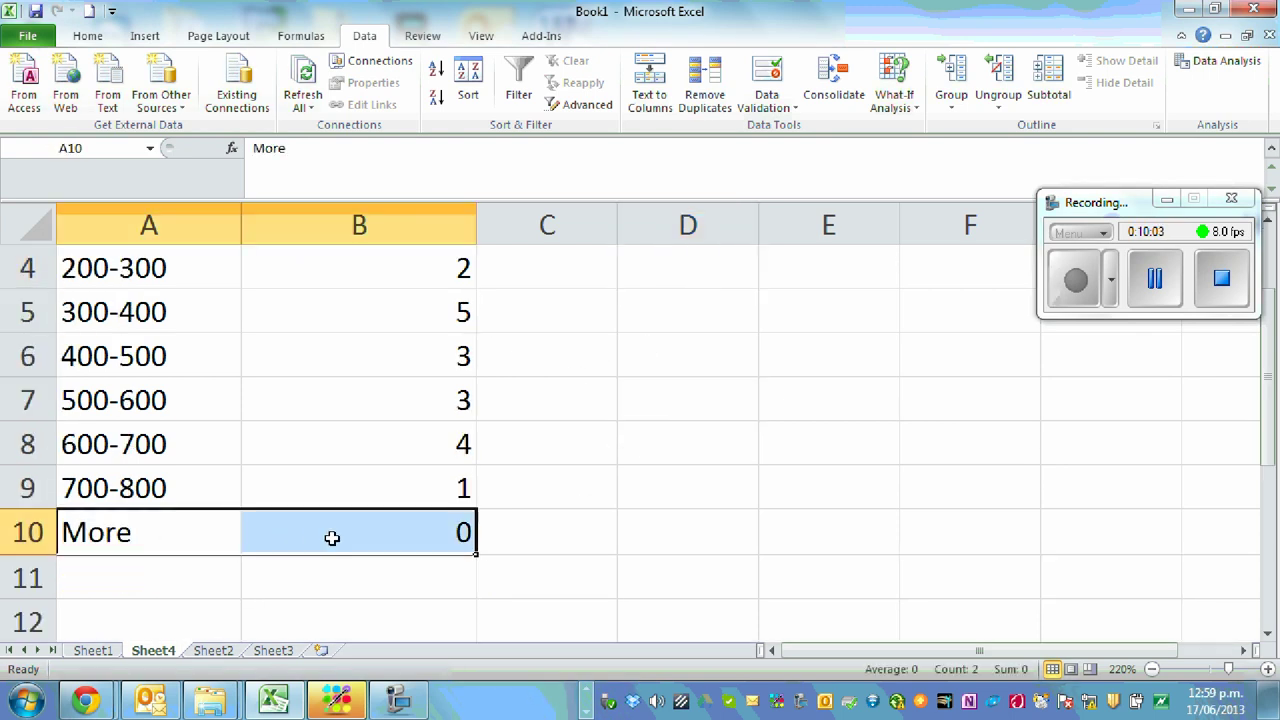
pyautogui.press('Delete')
pyautogui.click(676, 483)
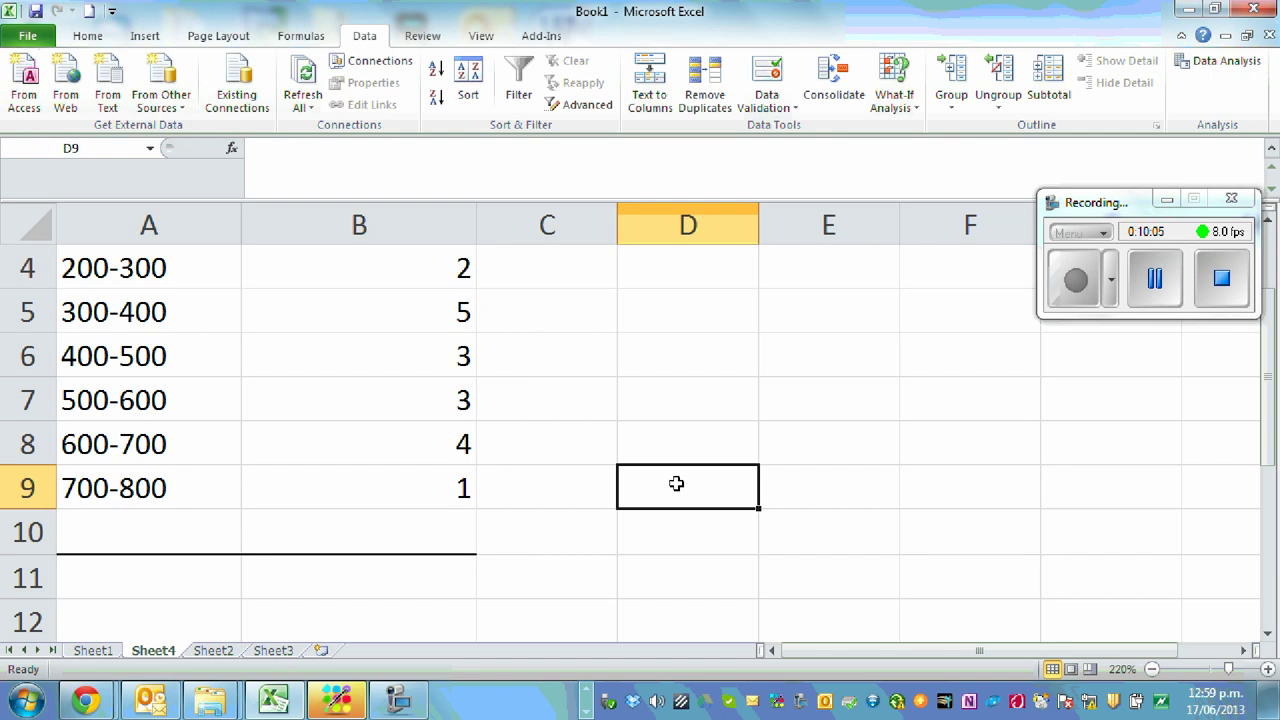
# Insert a 2-D clustered bar chart from the frequency table in A1:B9
pyautogui.scroll(1, 676, 483)
pyautogui.moveTo(102, 271); pyautogui.dragTo(342, 492)
pyautogui.moveTo(343, 514); pyautogui.dragTo(343, 514)
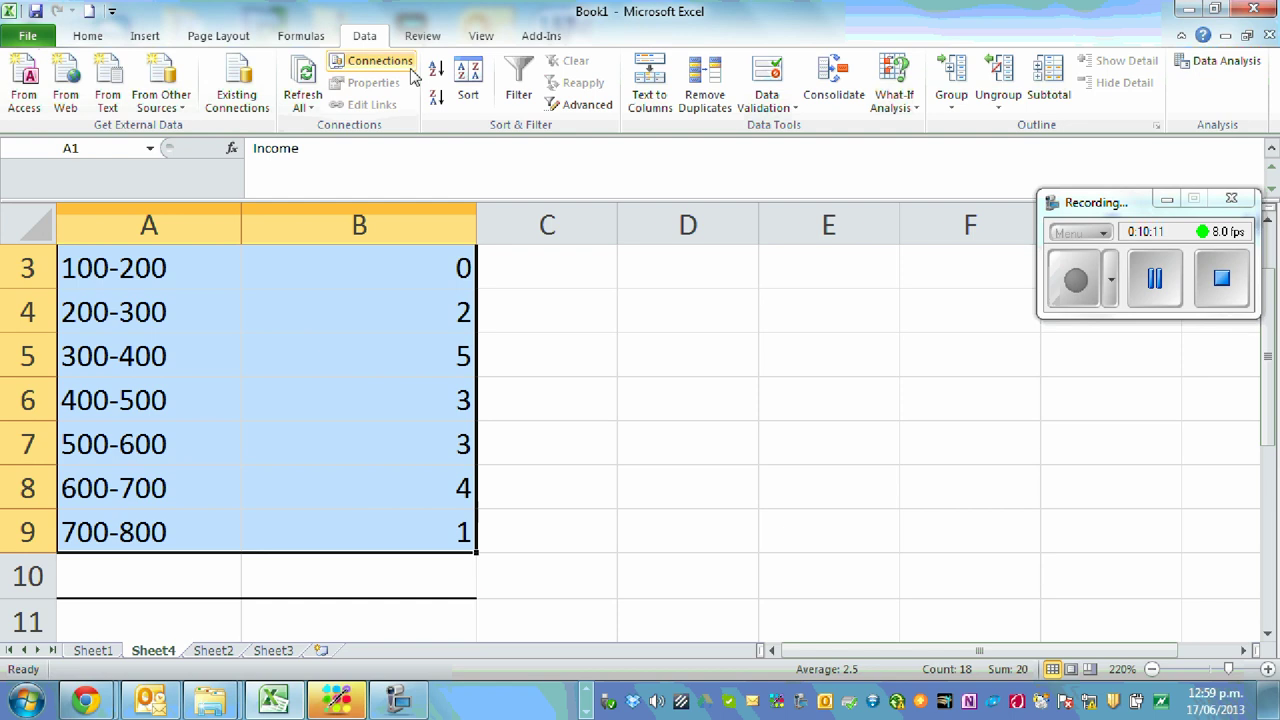
pyautogui.click(141, 42)
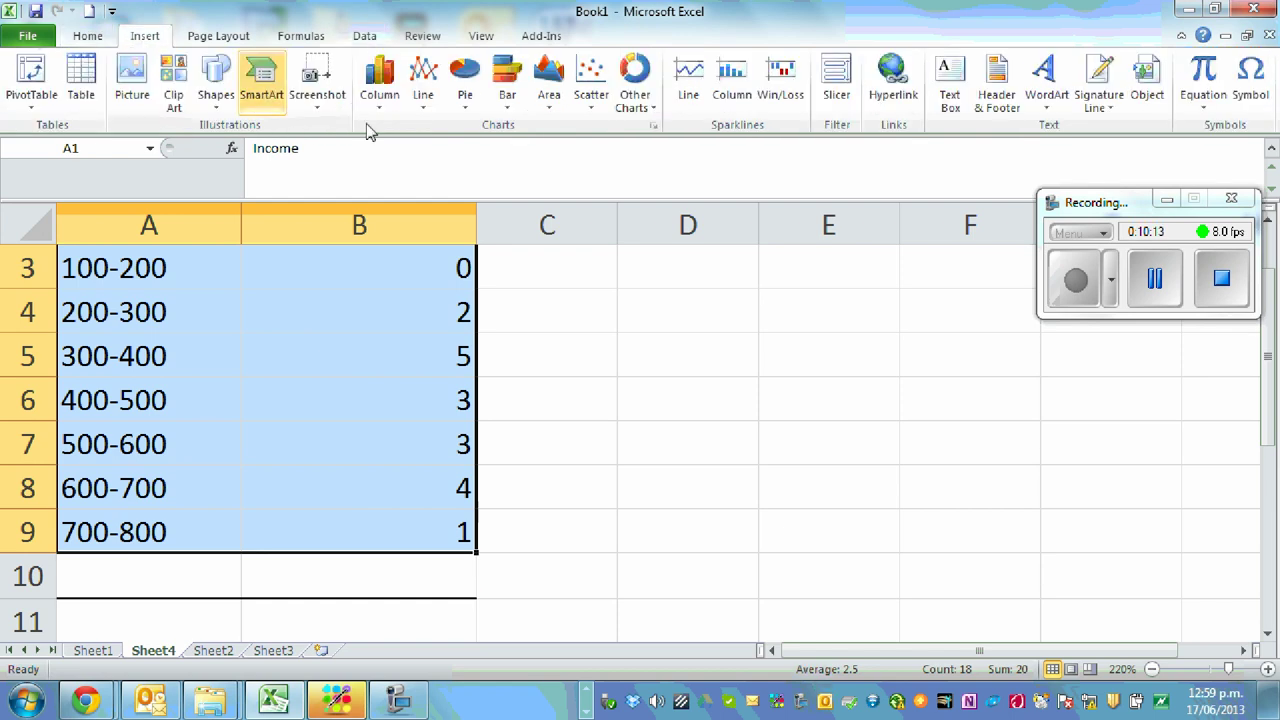
pyautogui.click(508, 90)
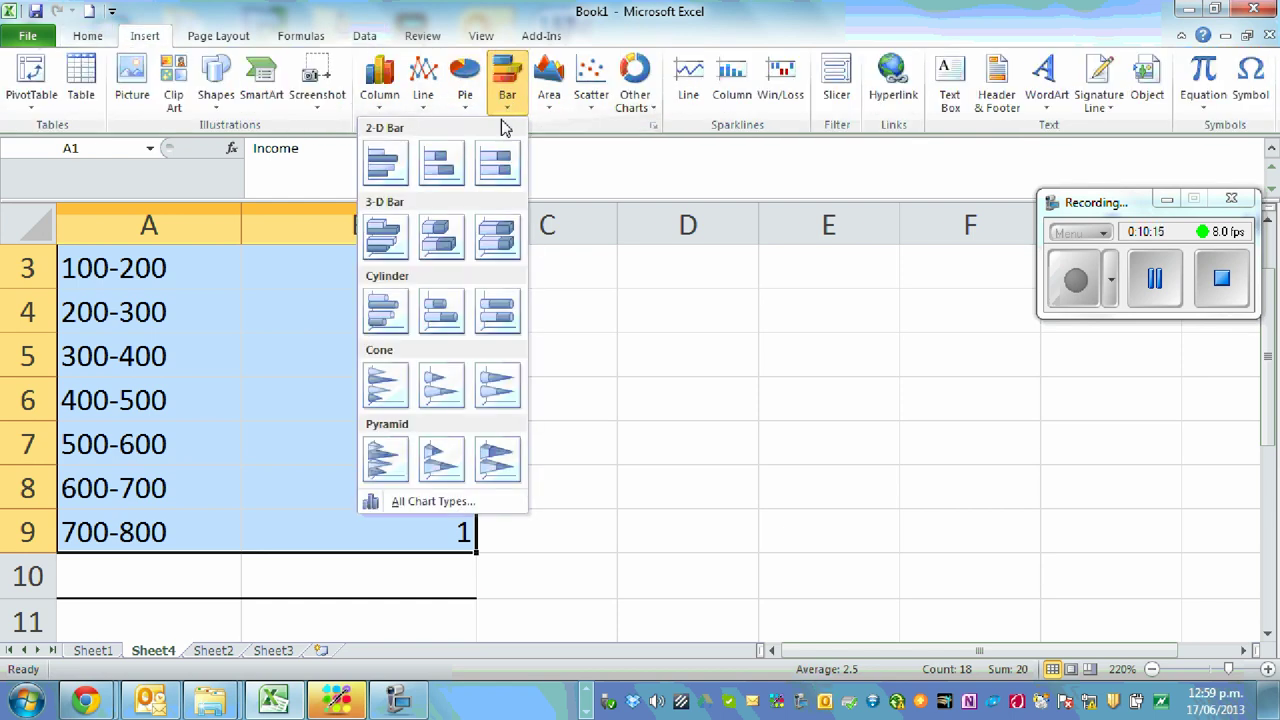
pyautogui.click(388, 168)
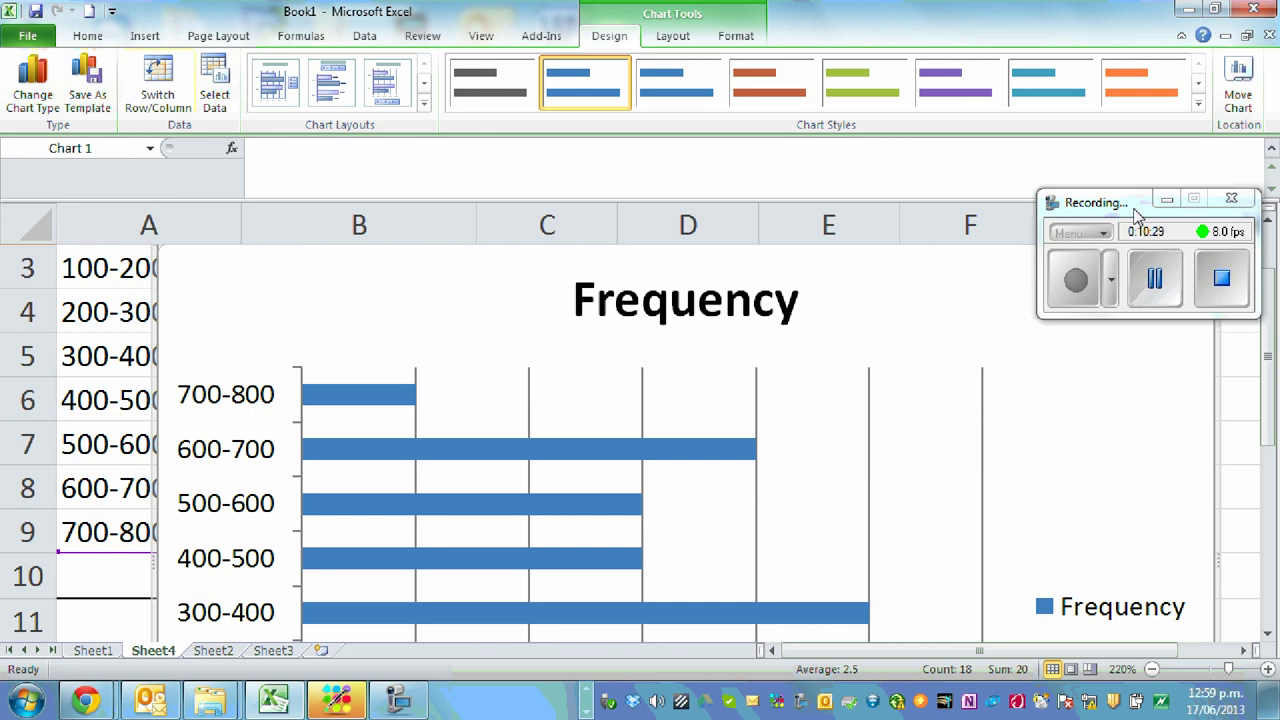
# Delete the horizontal bar chart from the worksheet
pyautogui.moveTo(1137, 208); pyautogui.dragTo(1141, 121)
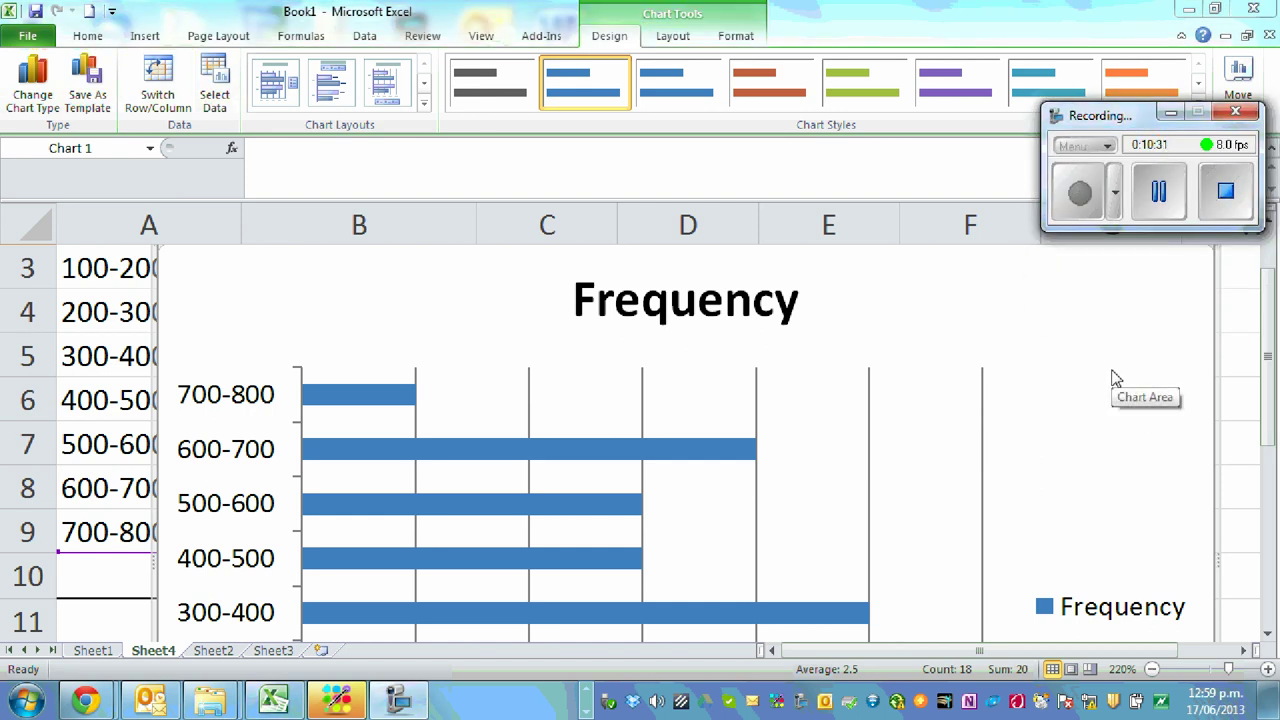
pyautogui.click(552, 340)
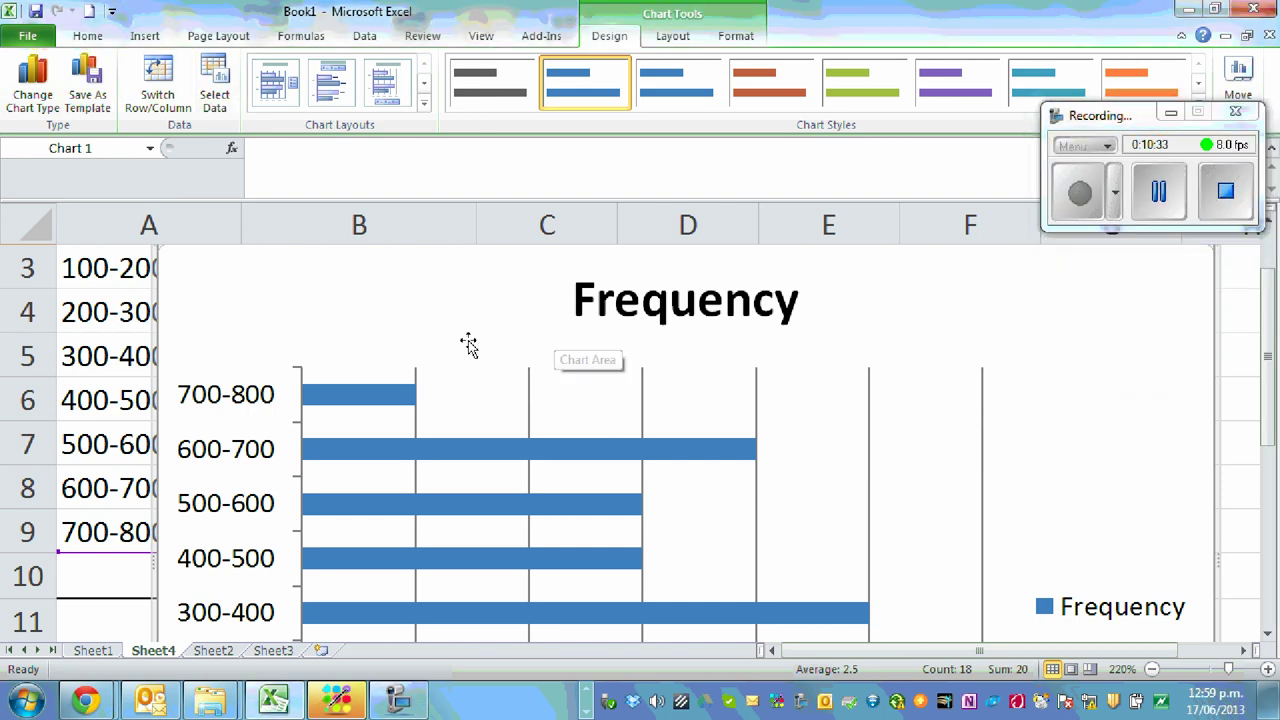
pyautogui.press('Delete')
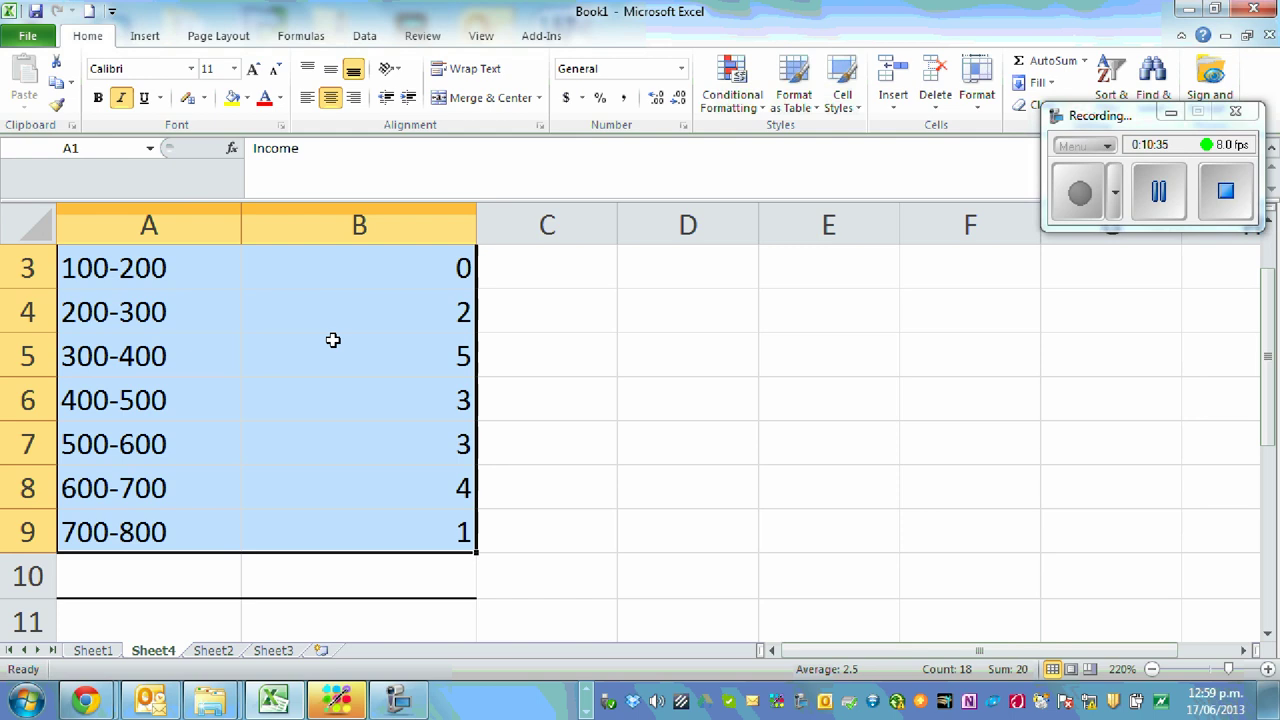
pyautogui.click(790, 328)
# Insert a 2-D clustered column chart from the income frequency table in A1:B9
pyautogui.scroll(1, 93, 298)
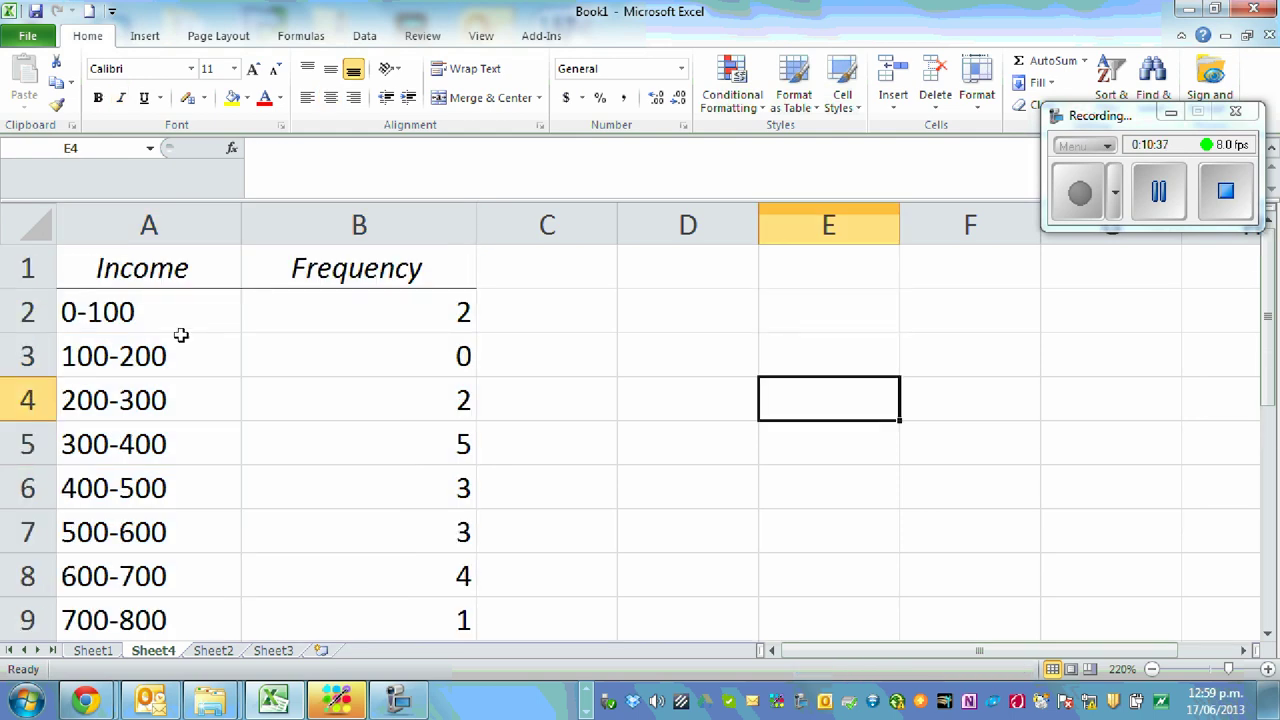
pyautogui.moveTo(134, 266); pyautogui.dragTo(344, 605)
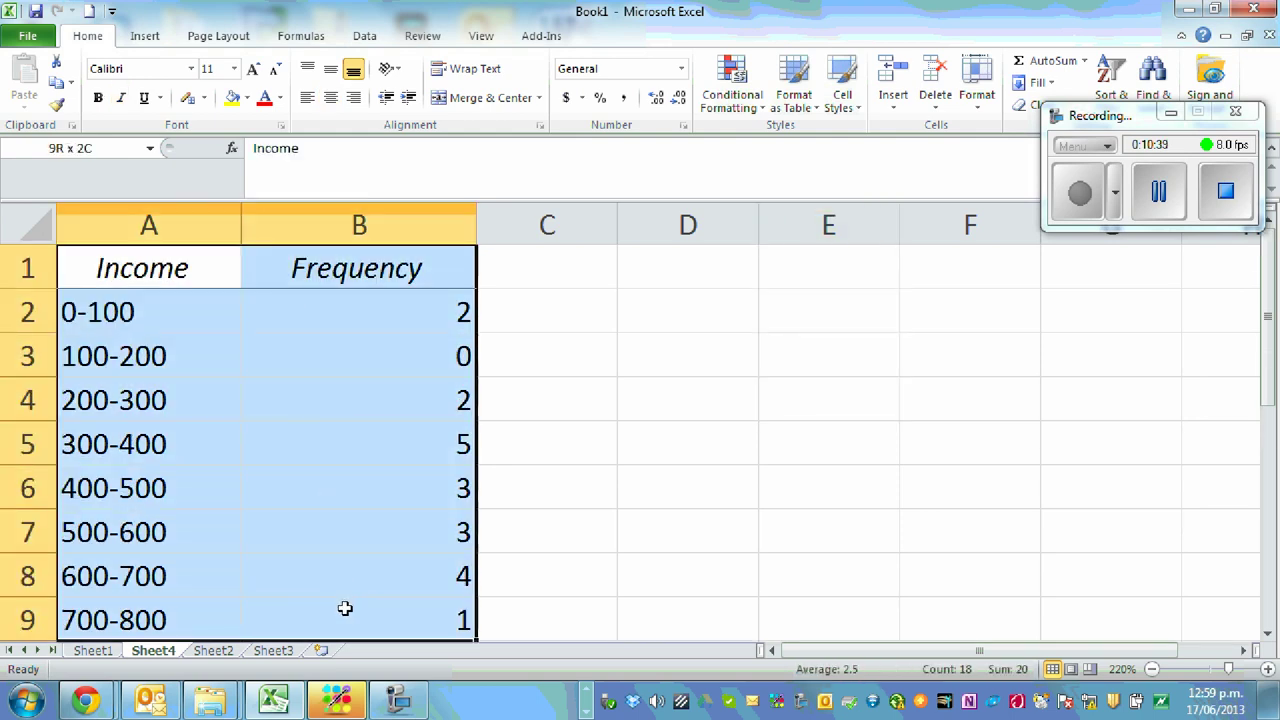
pyautogui.click(145, 37)
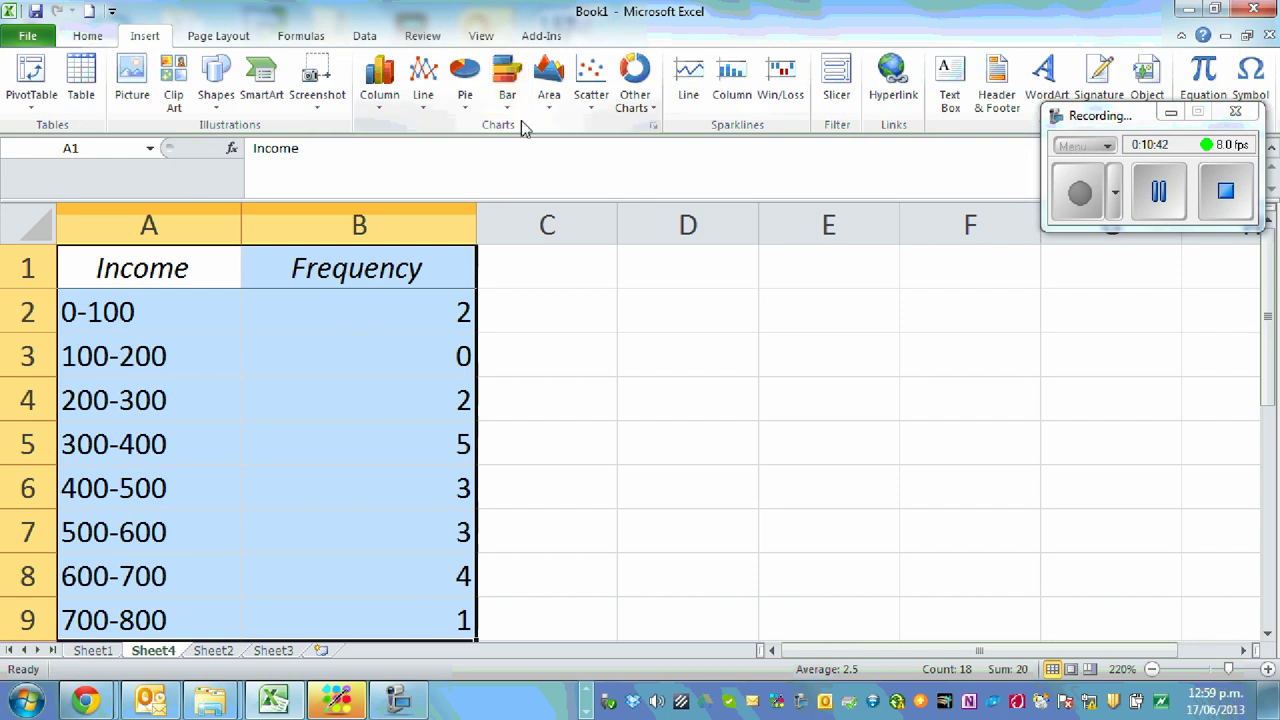
pyautogui.click(377, 106)
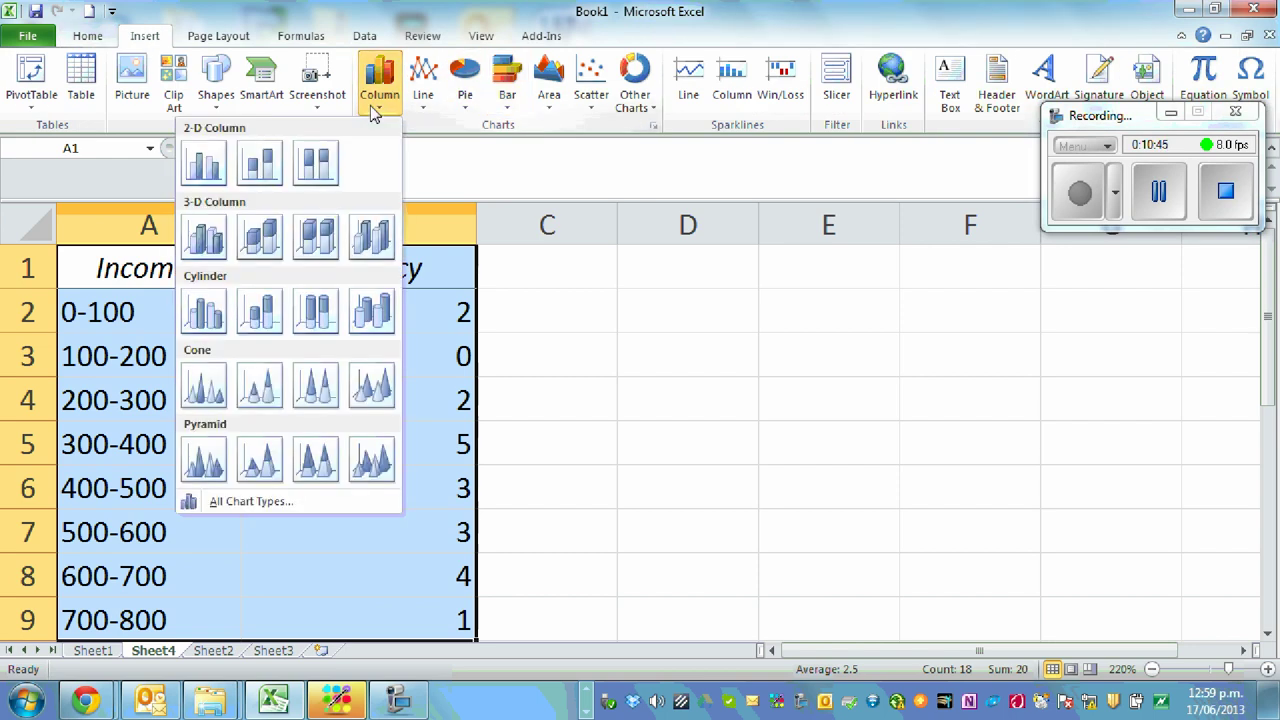
pyautogui.click(208, 170)
# Shrink the column chart from its lower-right corner and remove its Frequency legend
pyautogui.scroll(-1, 840, 420)
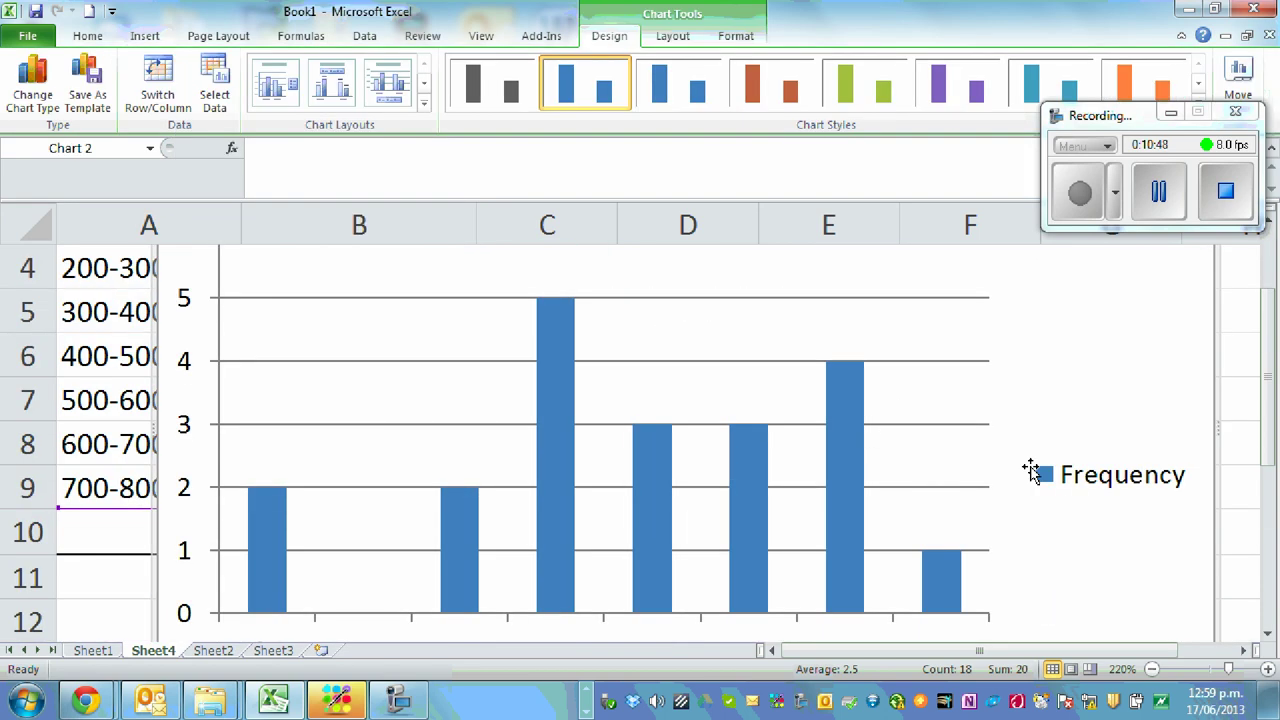
pyautogui.scroll(1, 1083, 486)
pyautogui.scroll(-2, 1080, 486)
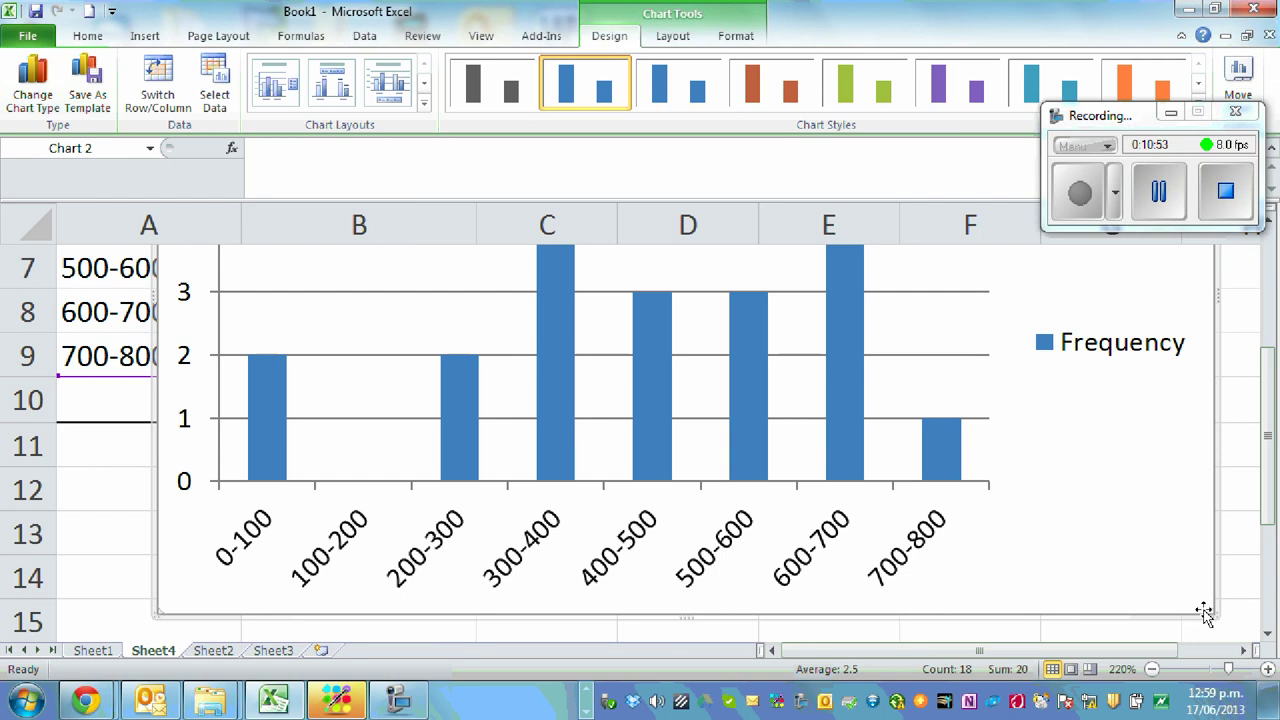
pyautogui.moveTo(1210, 612); pyautogui.dragTo(1054, 486)
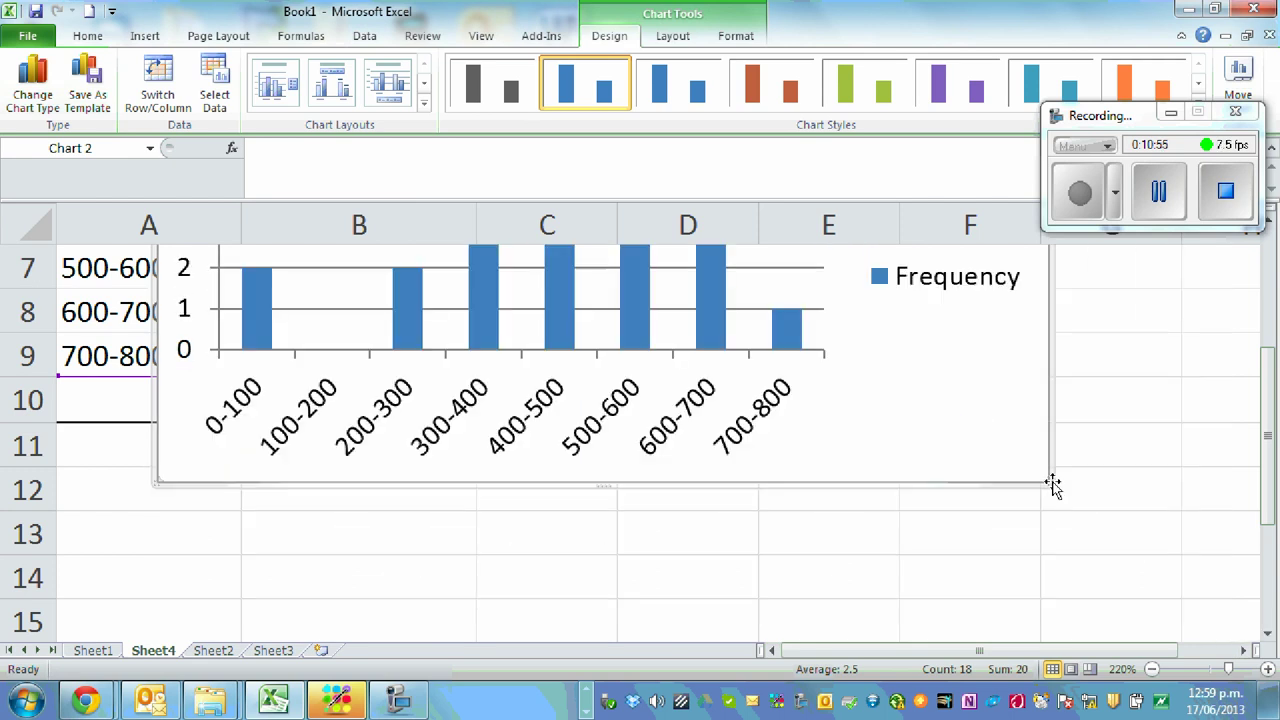
pyautogui.scroll(2, 1059, 484)
pyautogui.click(958, 547)
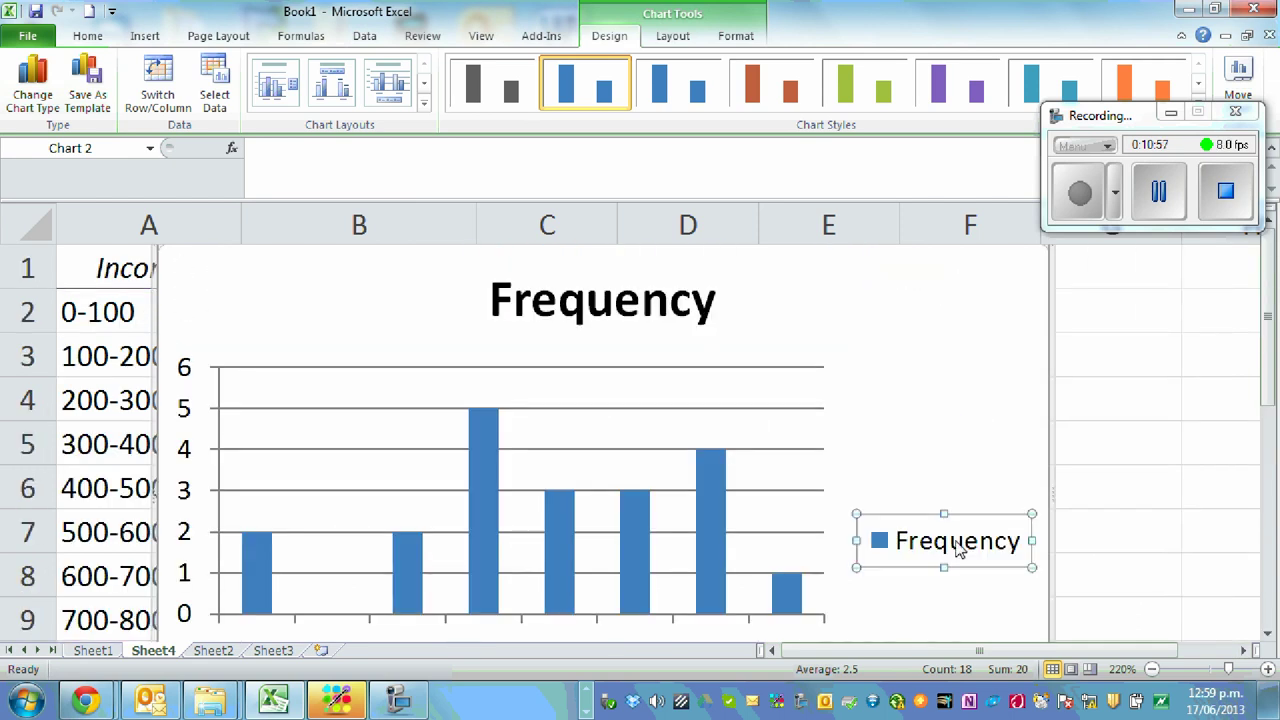
pyautogui.press('Delete')
# Set the gap width of the Frequency column series to 0% so the columns touch
pyautogui.scroll(-2, 932, 543)
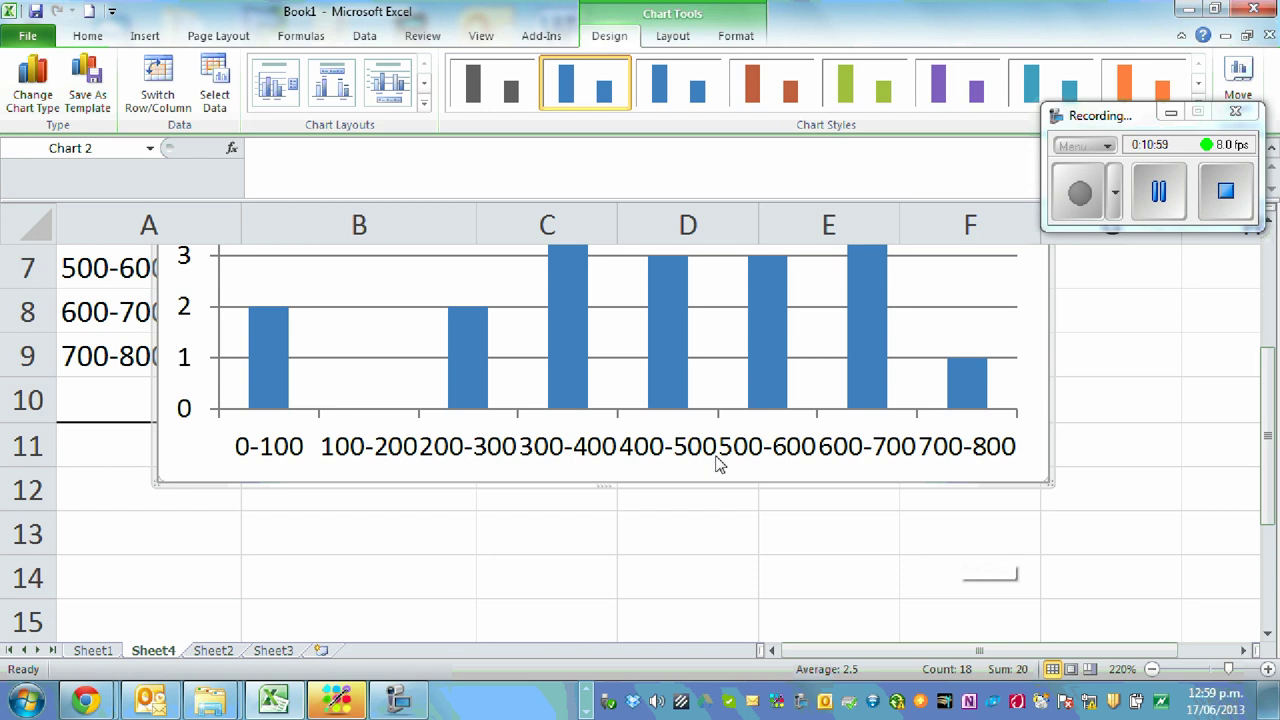
pyautogui.rightClick(565, 389)
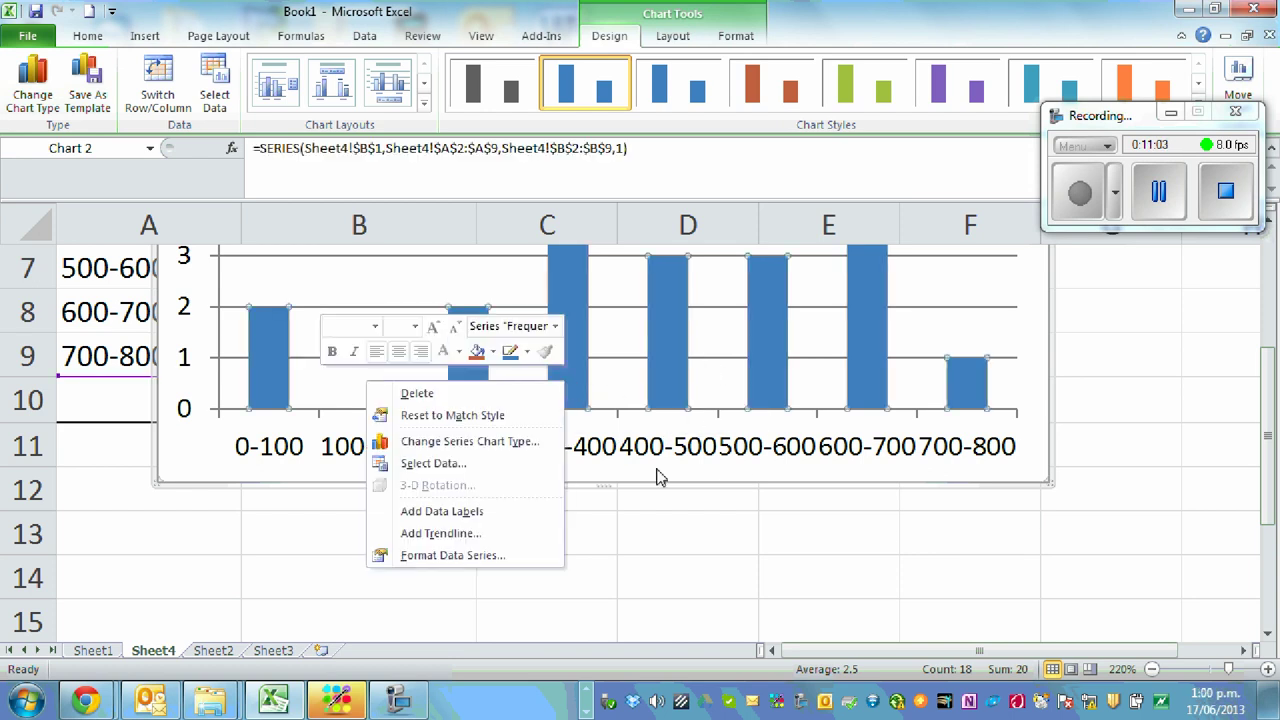
pyautogui.click(462, 556)
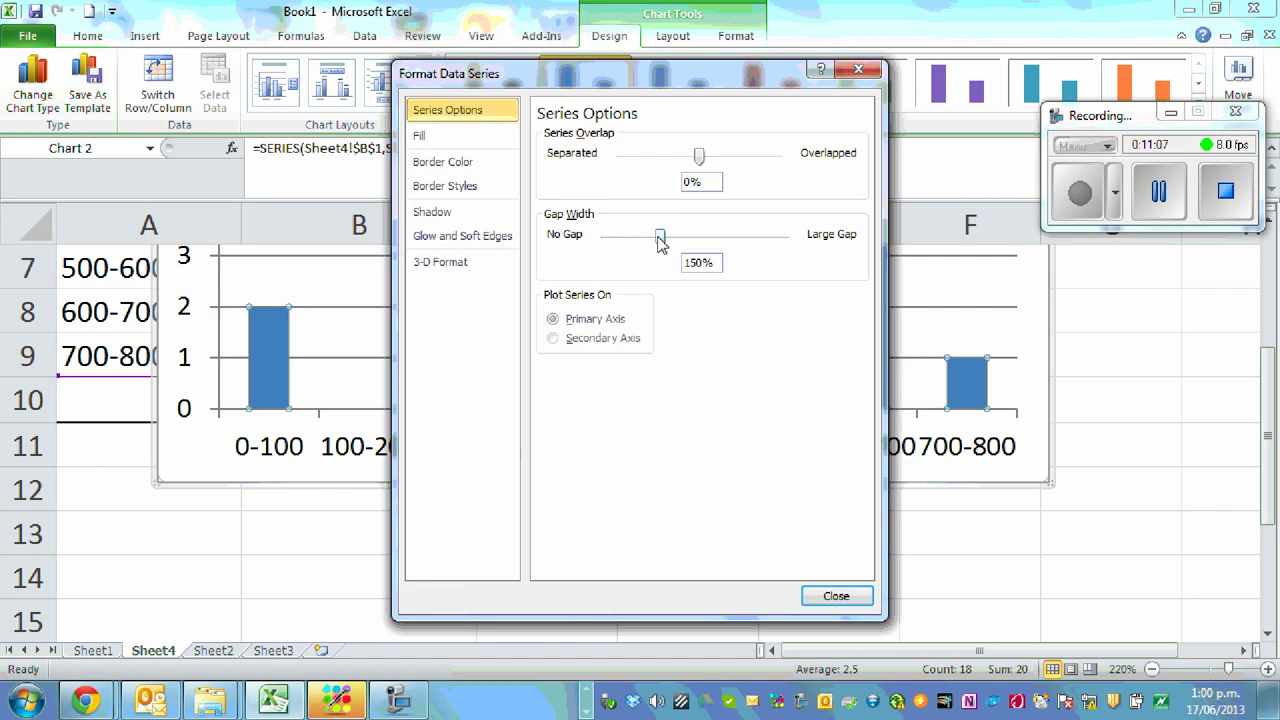
pyautogui.moveTo(660, 240); pyautogui.dragTo(603, 240)
pyautogui.click(836, 596)
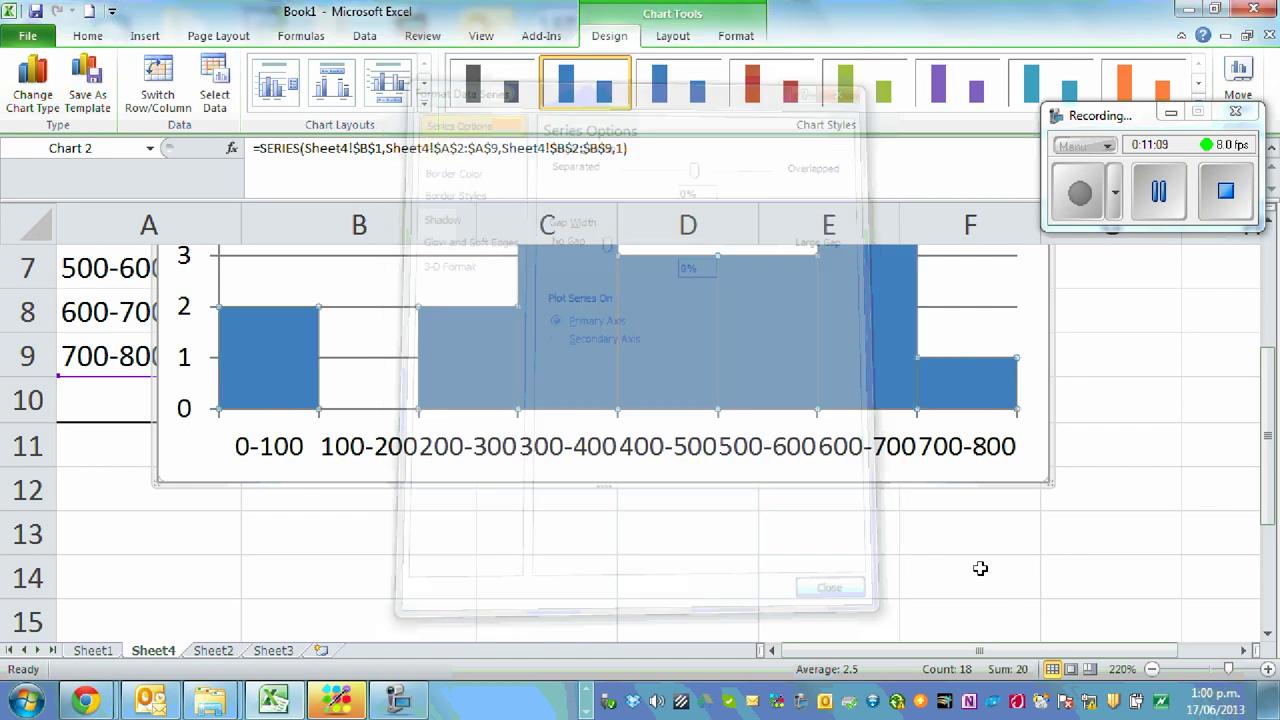
pyautogui.click(1166, 455)
# Move the chart clear of the income class intervals in column A, with its edge starting over column B
pyautogui.scroll(2, 1166, 460)
pyautogui.scroll(-1, 1166, 460)
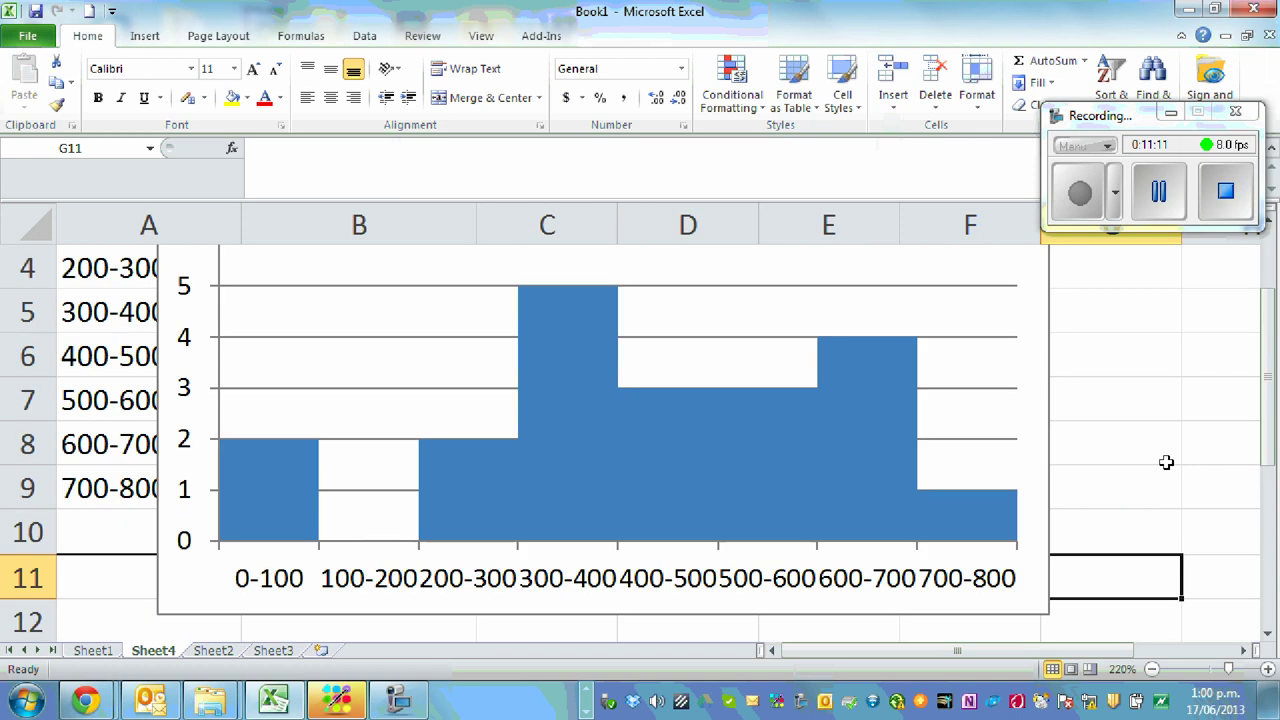
pyautogui.scroll(1, 1166, 462)
pyautogui.scroll(-1, 1122, 556)
pyautogui.scroll(1, 1087, 541)
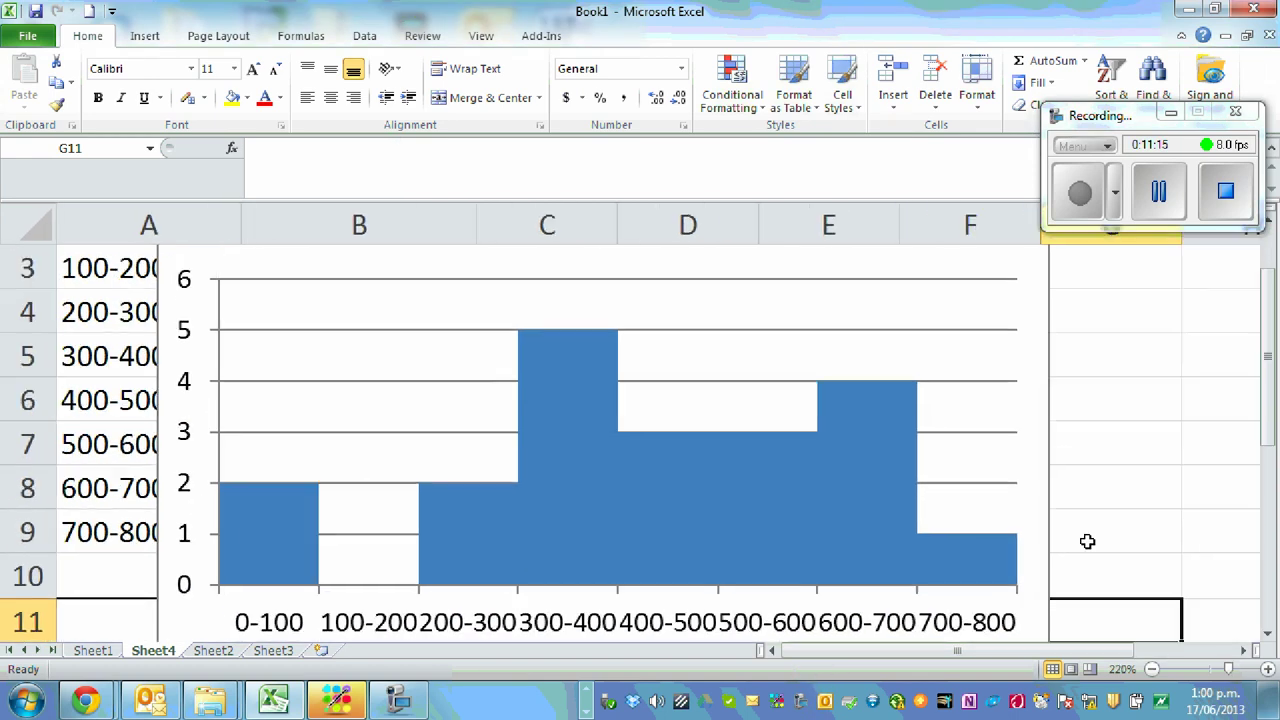
pyautogui.keyDown('ctrl'); pyautogui.scroll(-4, 1087, 541); pyautogui.keyUp('ctrl')
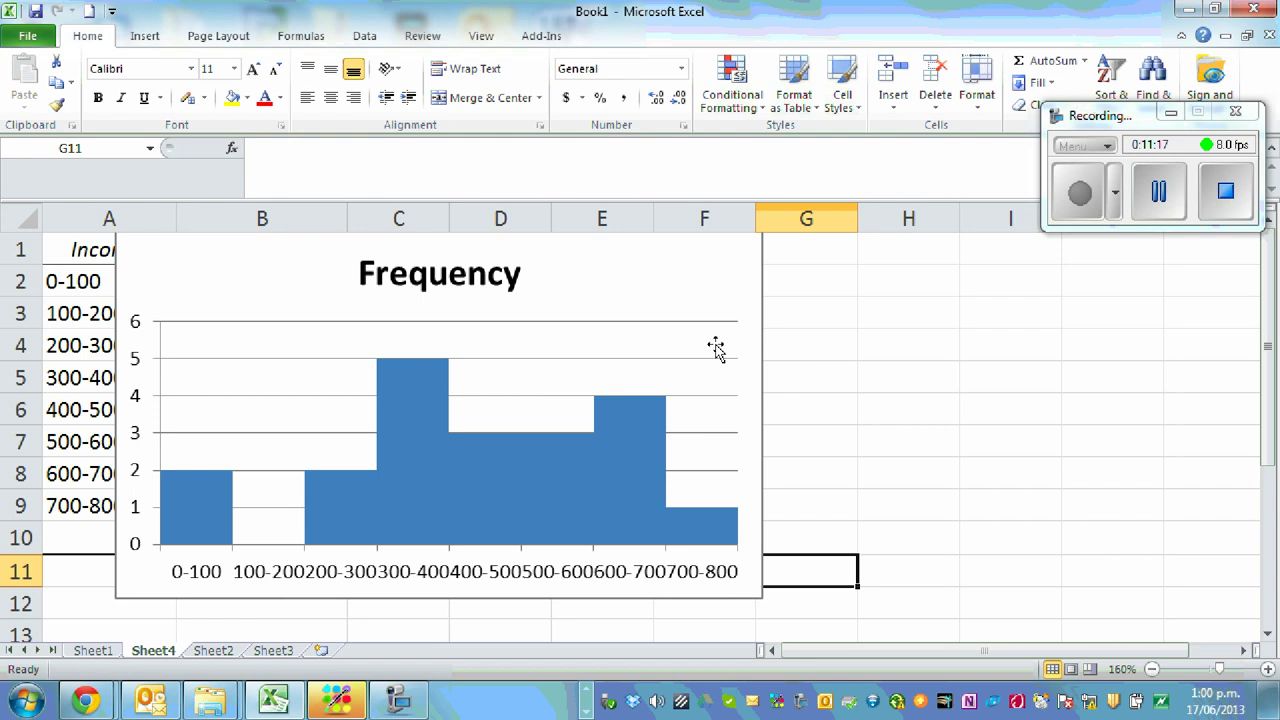
pyautogui.moveTo(703, 303); pyautogui.dragTo(890, 318)
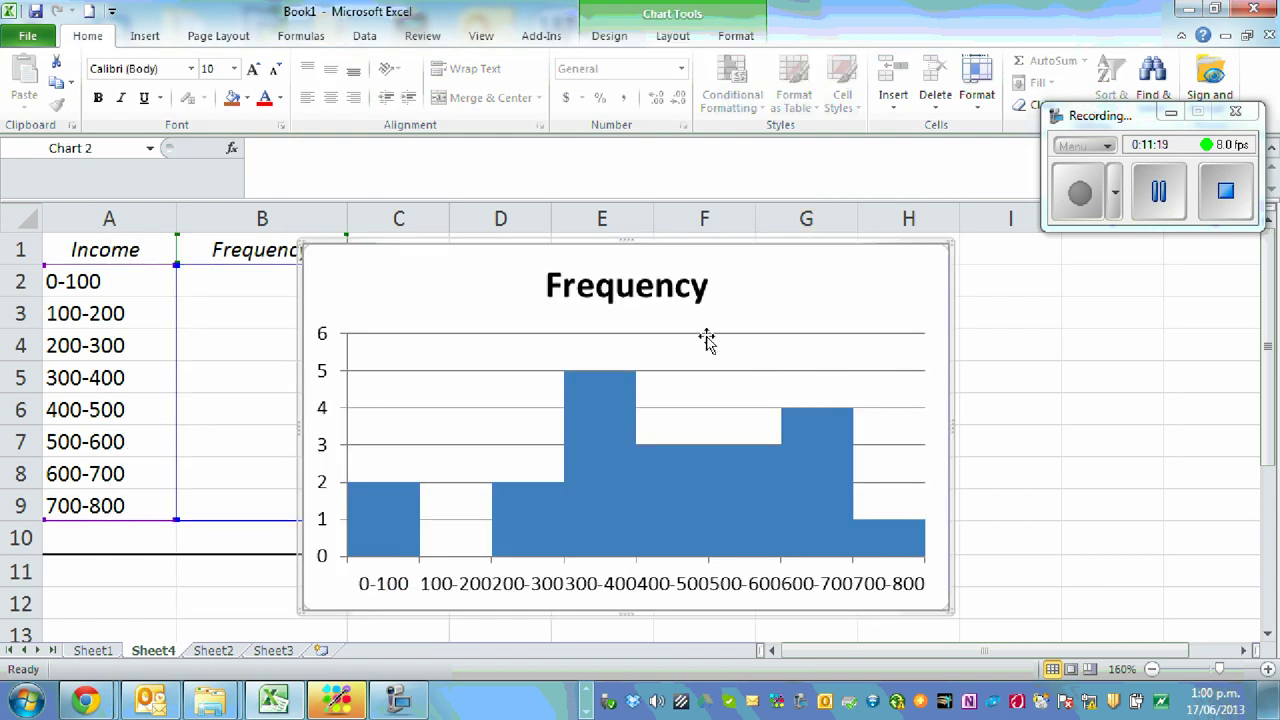
# Replace the chart title with "Histogram of income of 20 people"
pyautogui.click(620, 290)
pyautogui.write('Histogram of income of 20')
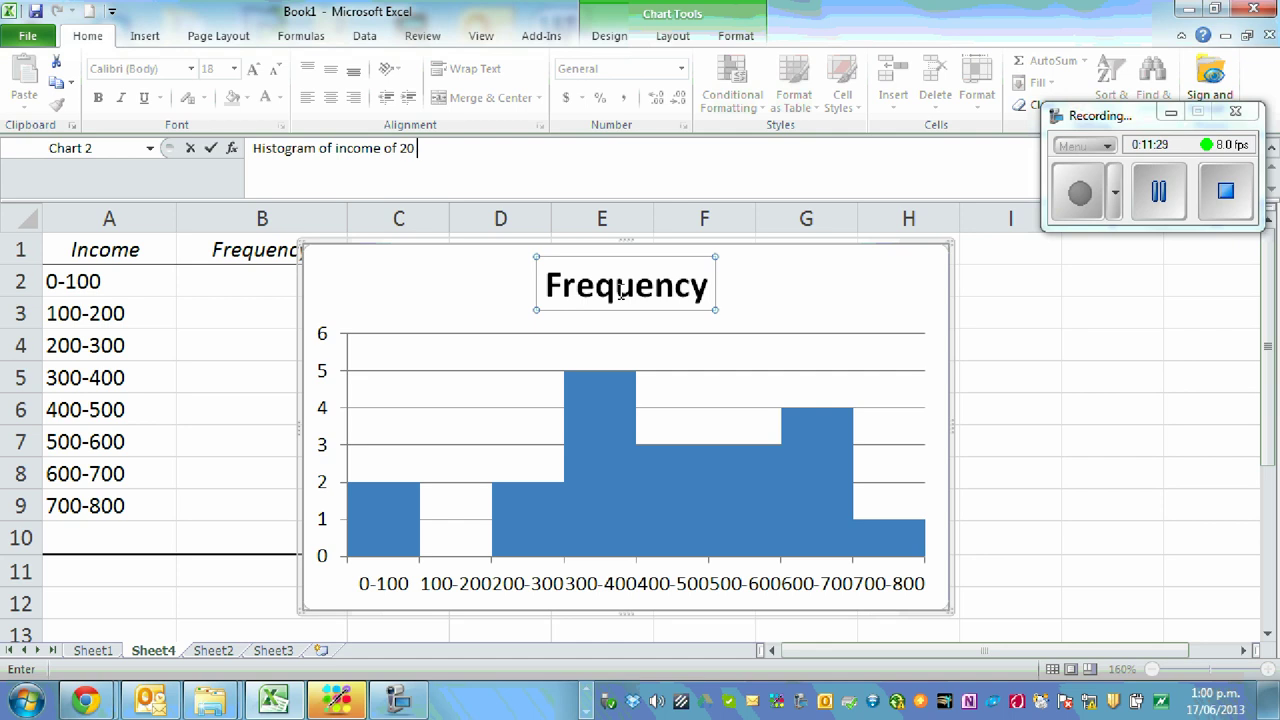
pyautogui.press('Return')
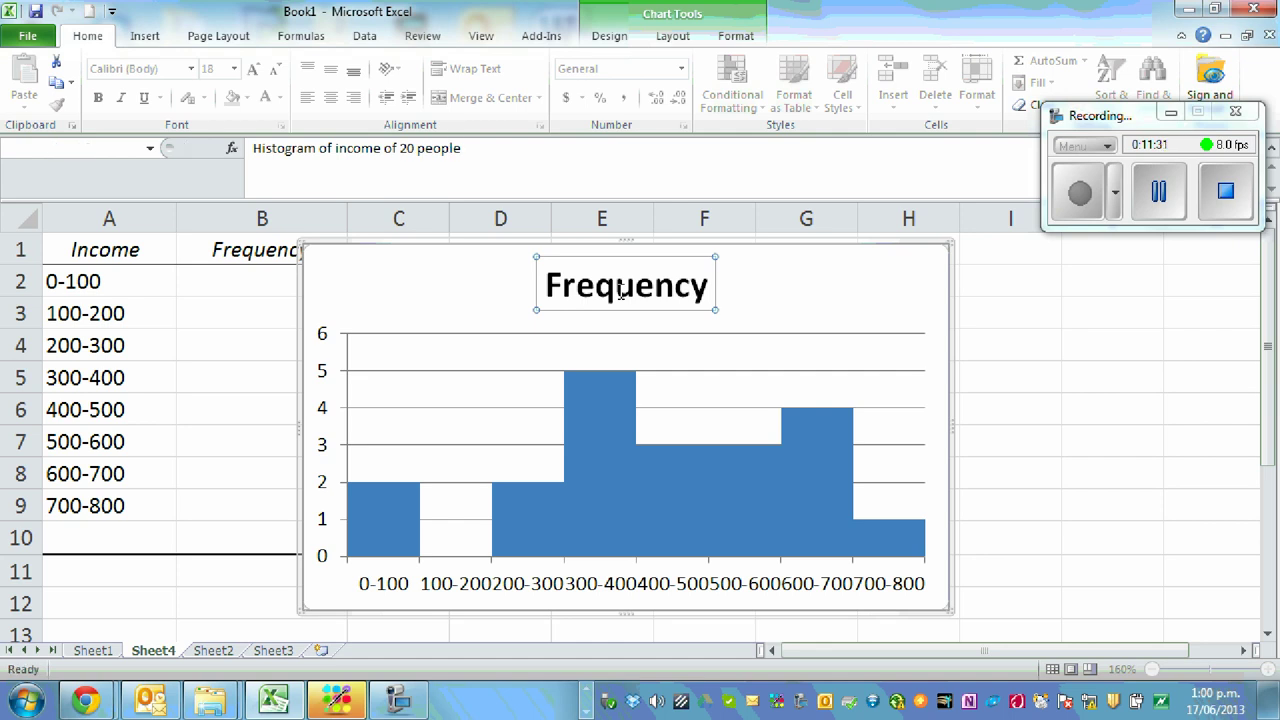
pyautogui.click(1028, 381)
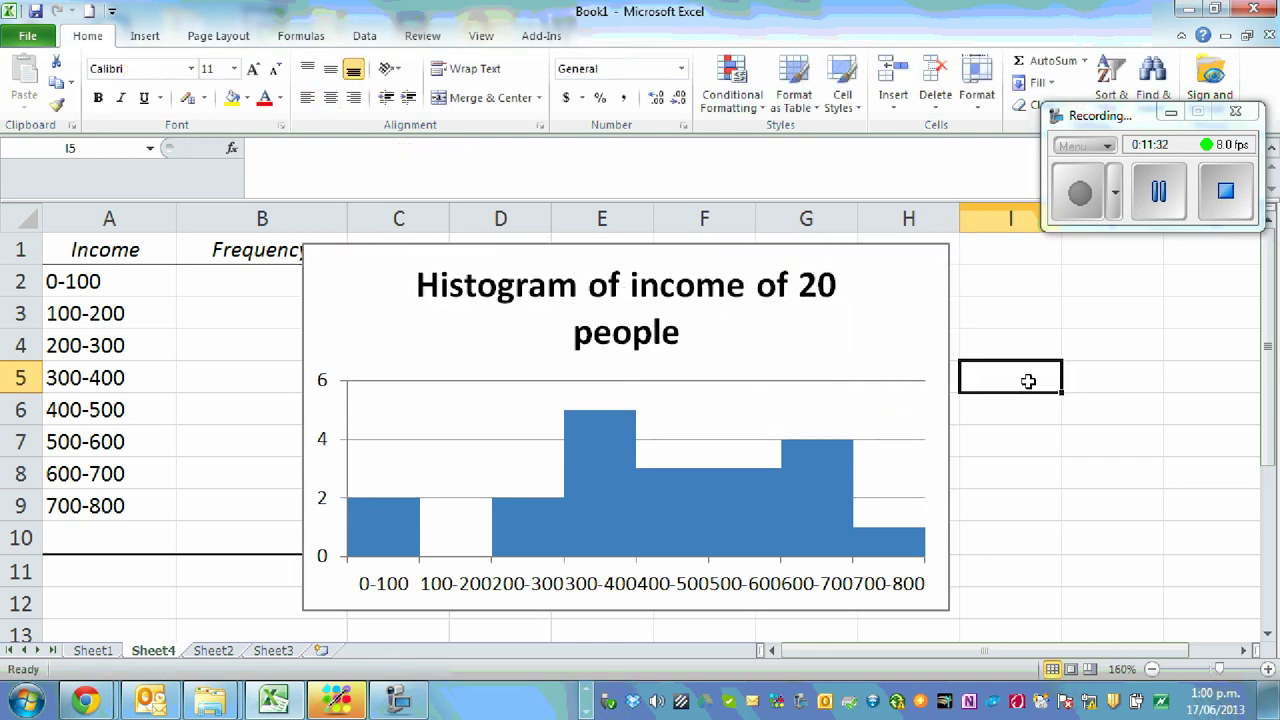
# Shorten the chart title to "Histogram of income"
pyautogui.click(840, 305)
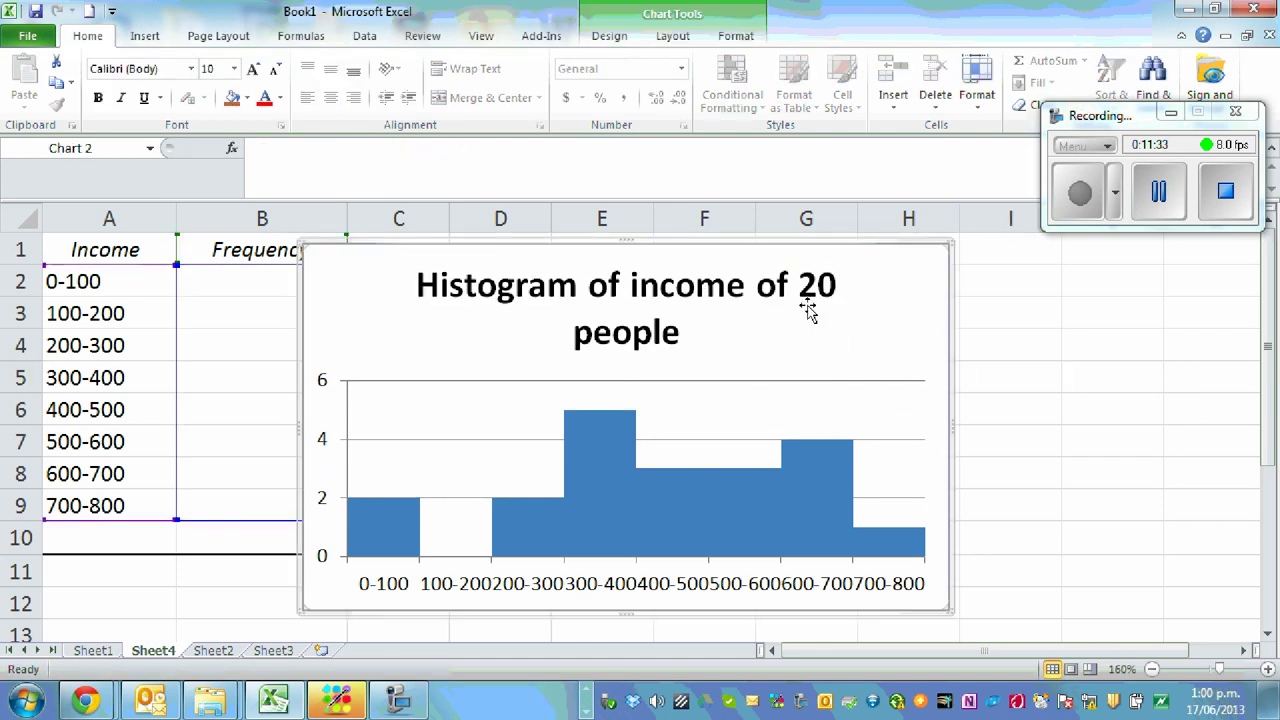
pyautogui.click(626, 323)
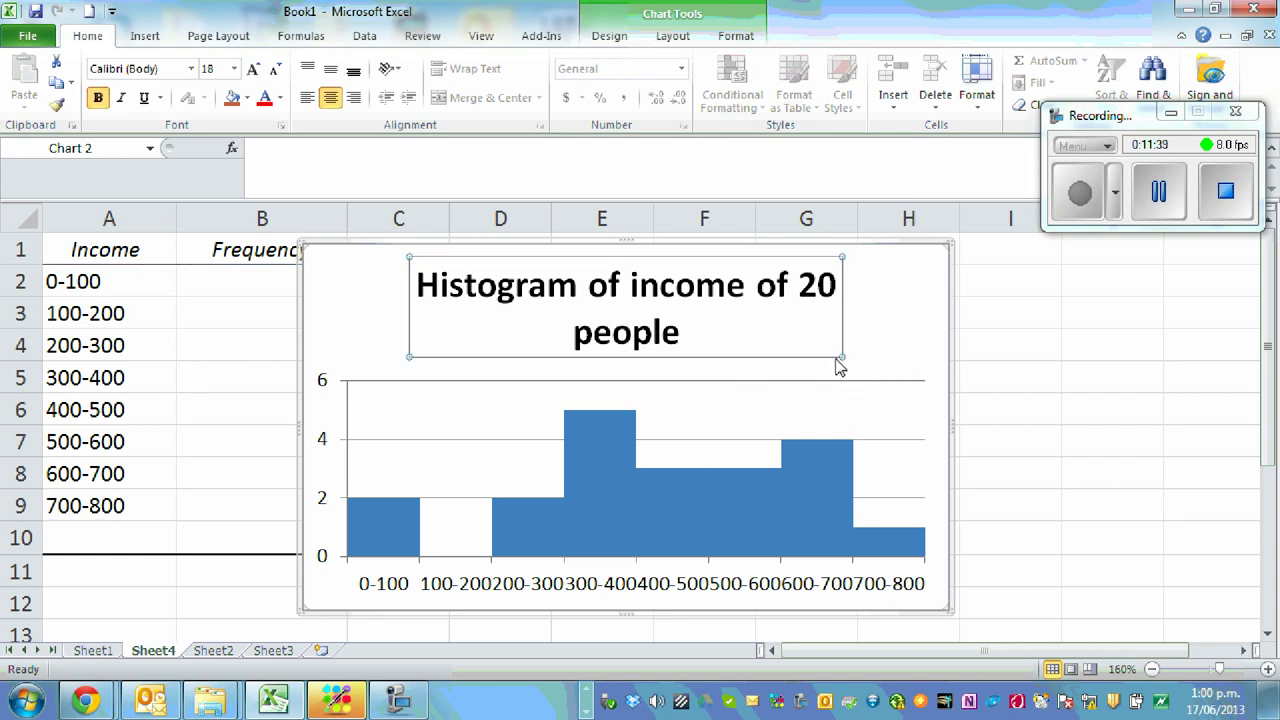
pyautogui.moveTo(842, 357)
pyautogui.mouseDown()
pyautogui.moveTo(890, 314)
pyautogui.moveTo(843, 317)
pyautogui.moveTo(839, 338)
pyautogui.mouseUp()
pyautogui.scroll(-2, 940, 406)
pyautogui.scroll(2, 760, 390)
pyautogui.click(417, 283)
pyautogui.press('BackSpace')
pyautogui.press('BackSpace')
pyautogui.press('BackSpace')
pyautogui.press('BackSpace')
pyautogui.press('BackSpace')
pyautogui.press('BackSpace')
pyautogui.press('BackSpace')
pyautogui.press('BackSpace')
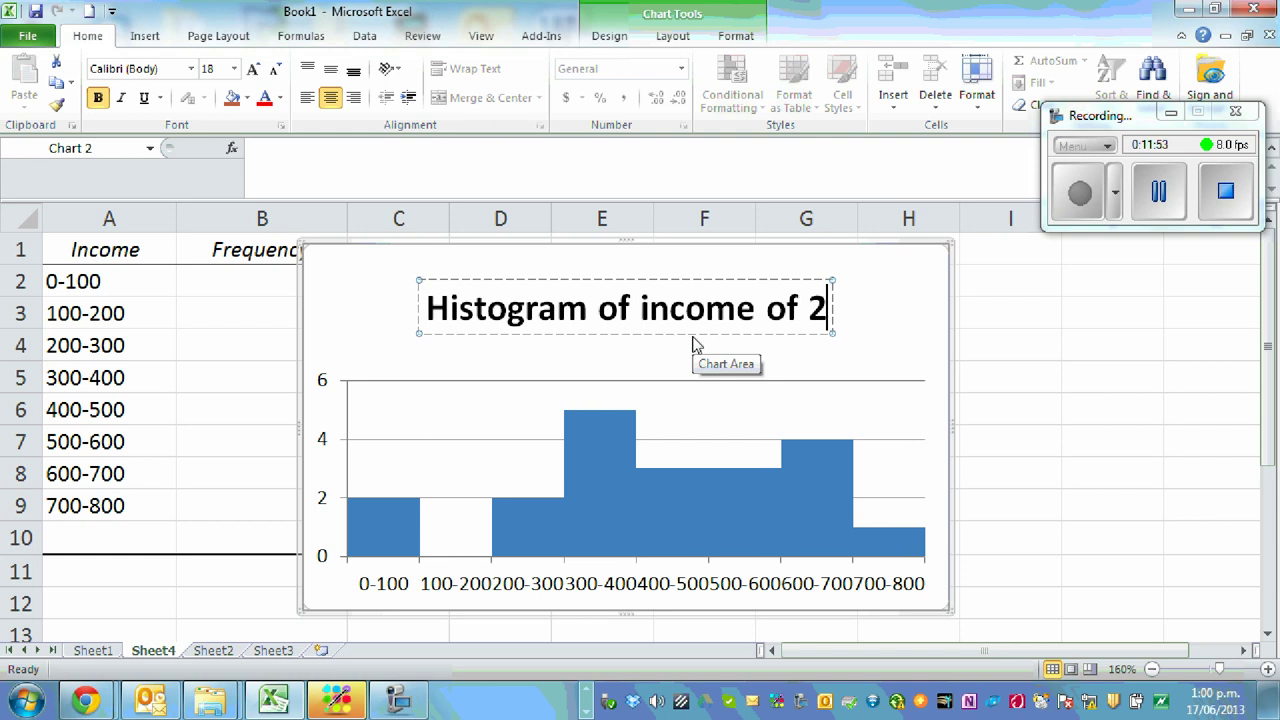
pyautogui.press('BackSpace')
pyautogui.press('BackSpace')
pyautogui.press('BackSpace')
pyautogui.press('BackSpace')
pyautogui.press('BackSpace')
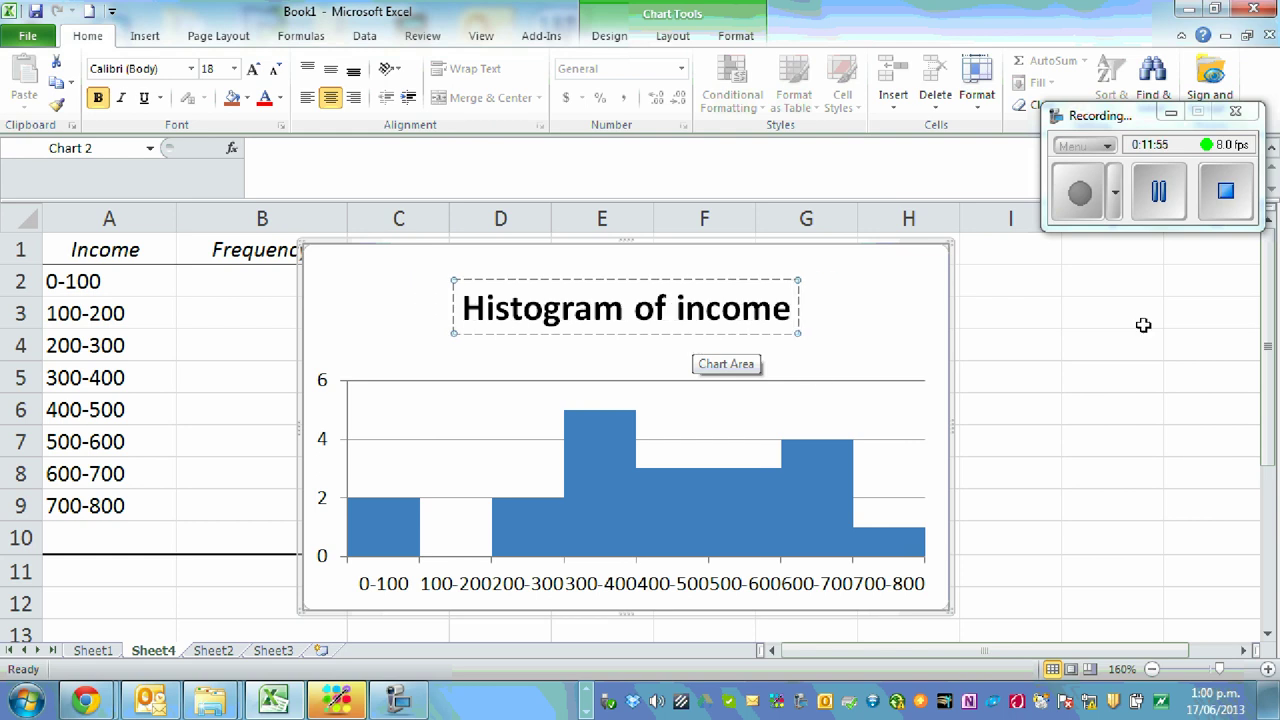
pyautogui.click(1170, 340)
# Enlarge the histogram chart to about 6.4 cm high and 11.5 cm wide so the class interval labels are spaced apart
pyautogui.scroll(-1, 1030, 545)
pyautogui.click(940, 505)
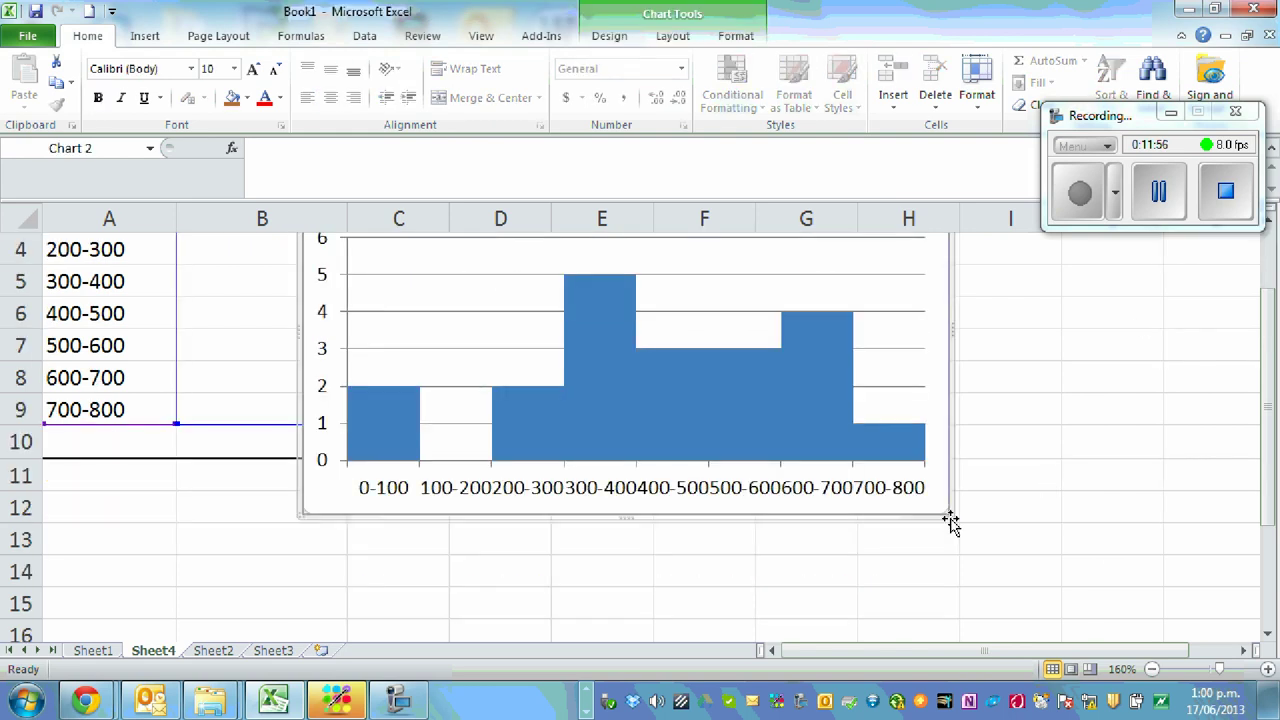
pyautogui.moveTo(951, 515); pyautogui.dragTo(1000, 538)
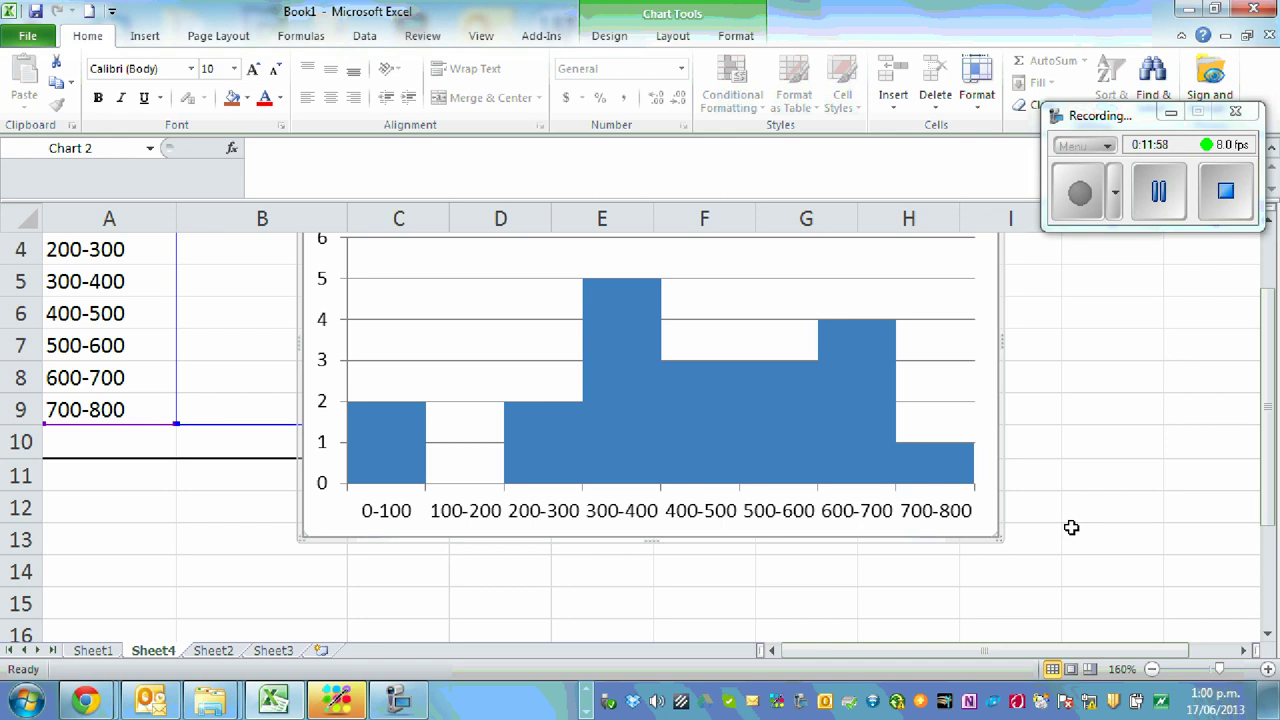
pyautogui.scroll(1, 1071, 527)
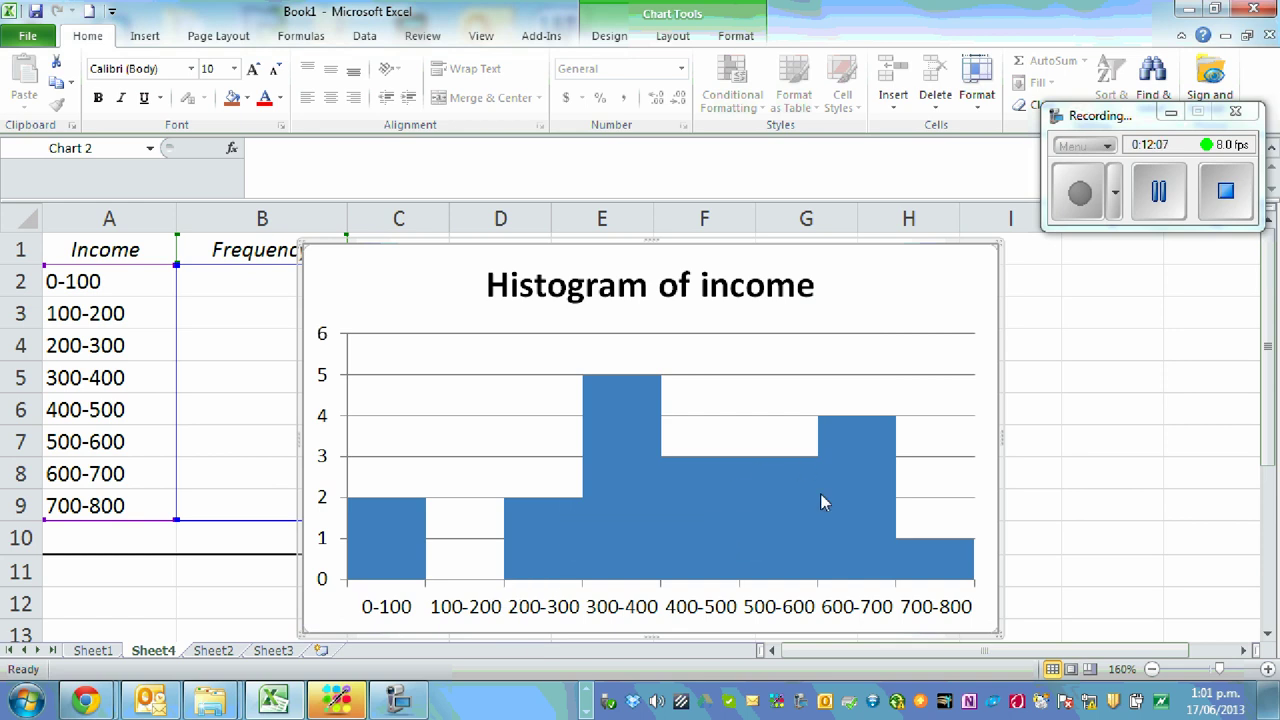
pyautogui.moveTo(821, 500)
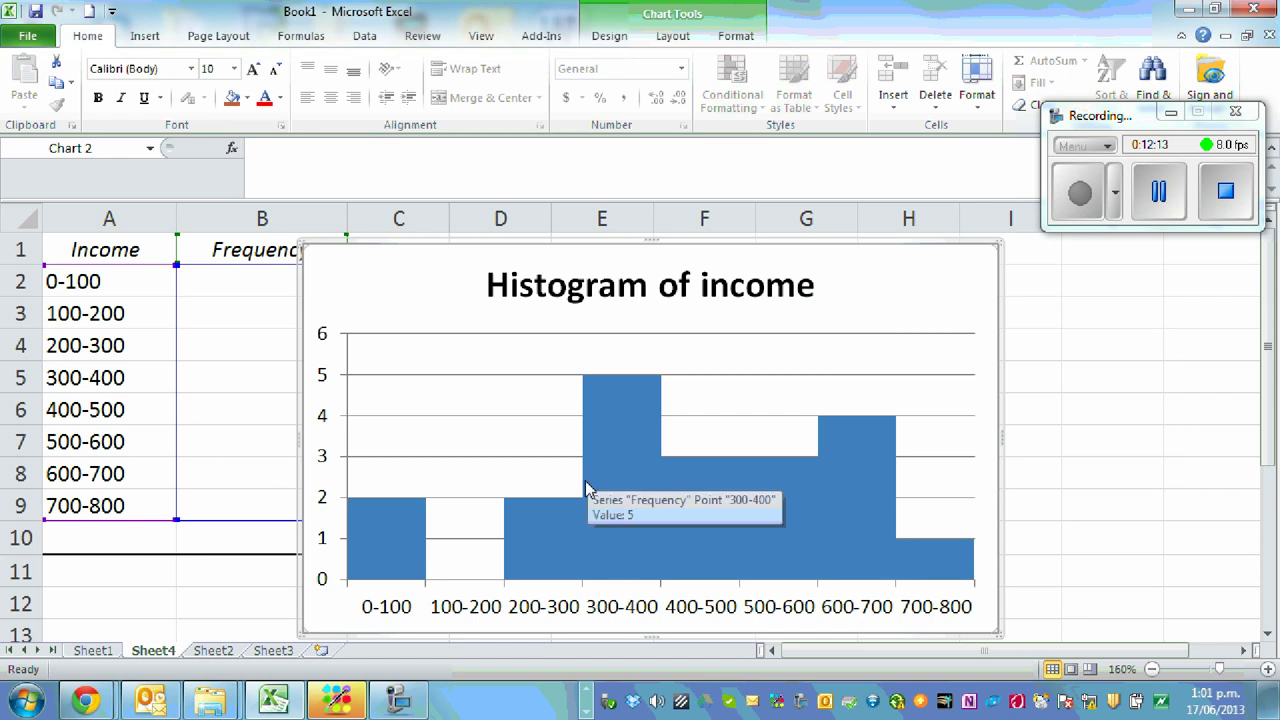
pyautogui.click(679, 617)
pyautogui.click(1097, 389)
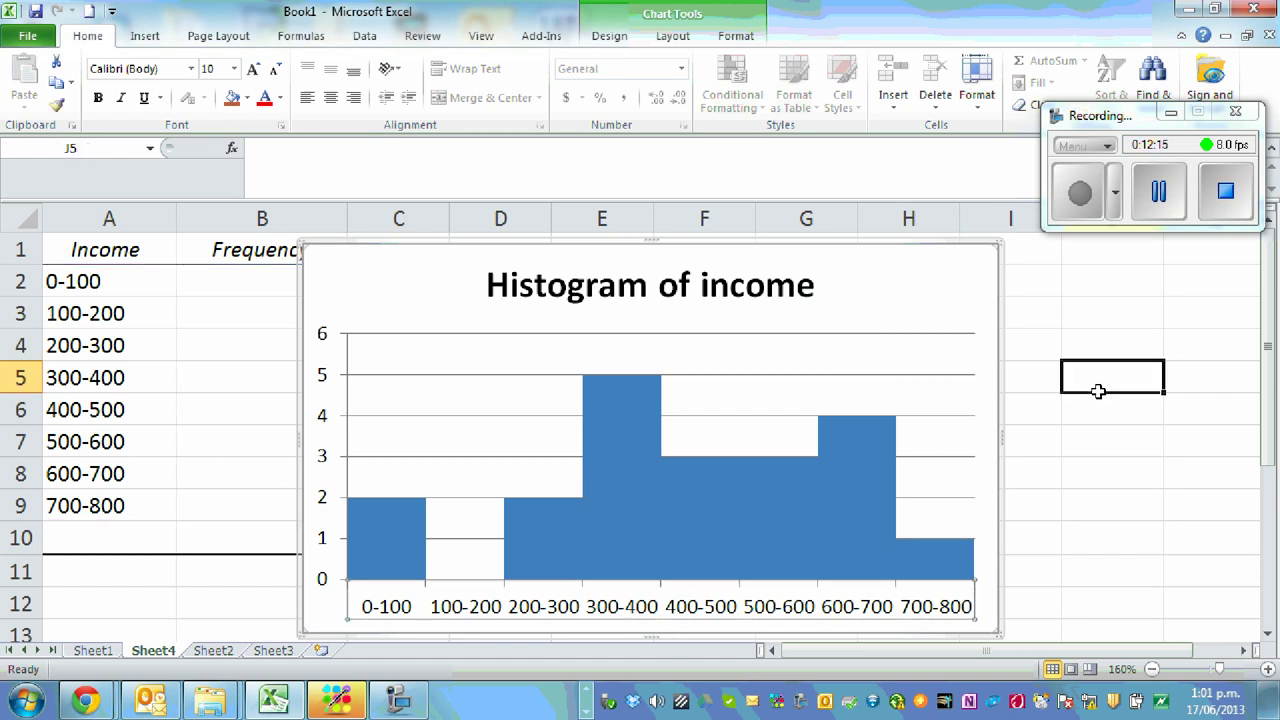
# Add a title below the chart's horizontal axis reading "Weekly Income of 20 people in dollars"
pyautogui.click(951, 295)
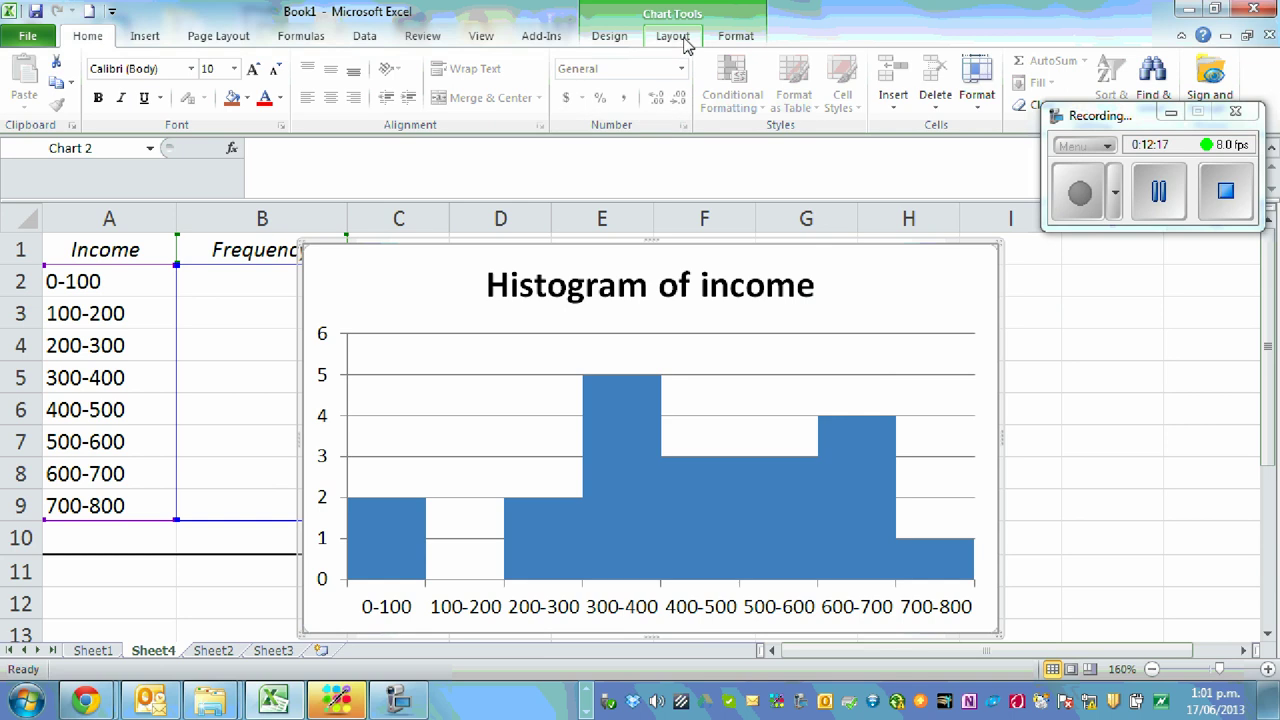
pyautogui.click(734, 40)
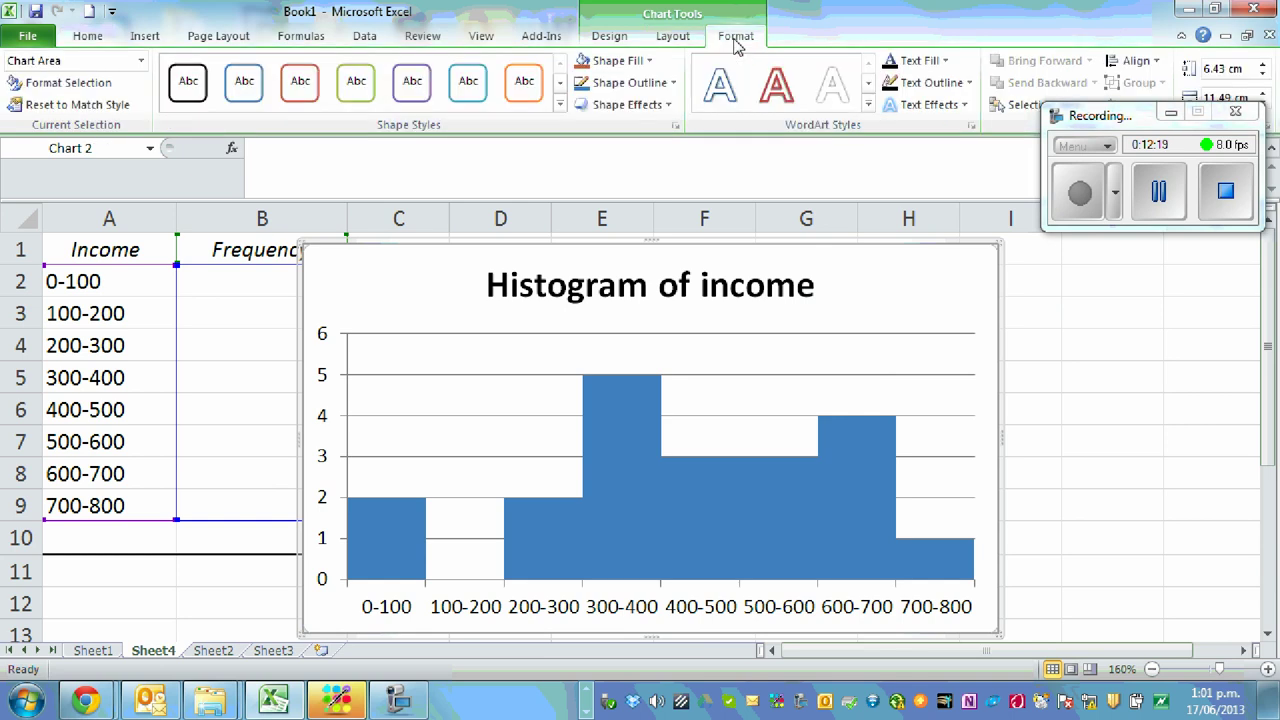
pyautogui.click(678, 50)
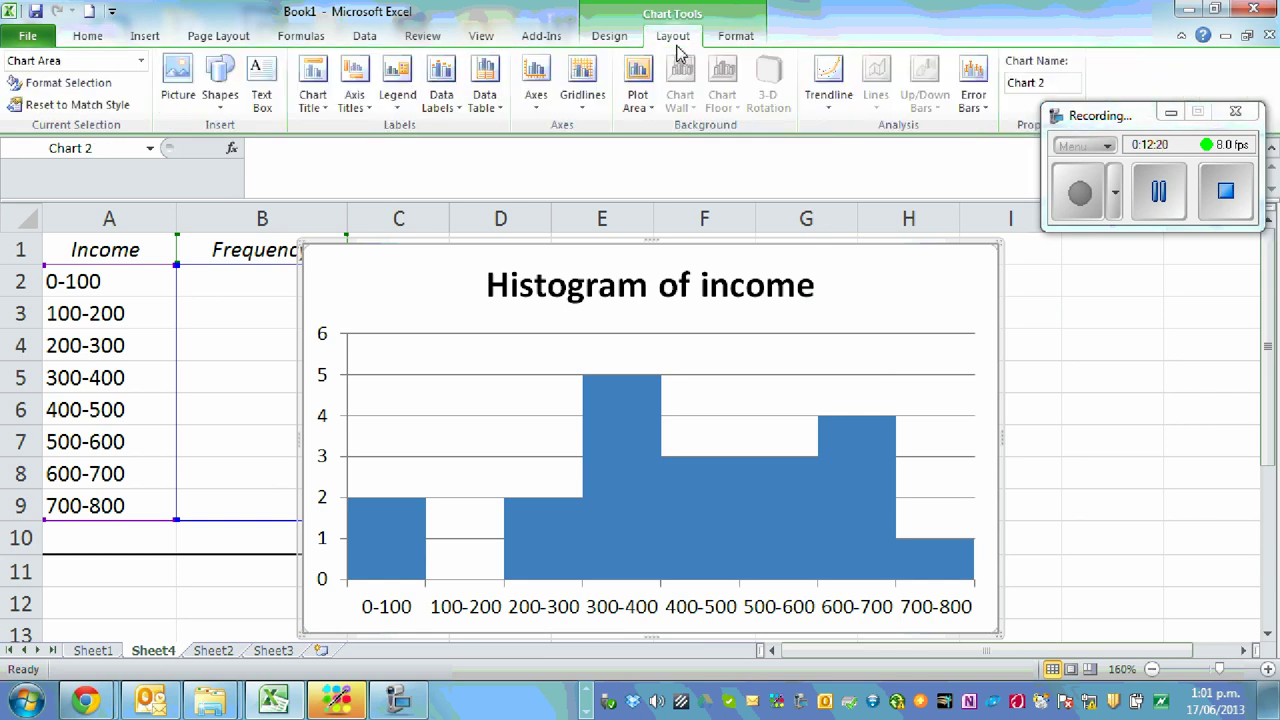
pyautogui.click(369, 112)
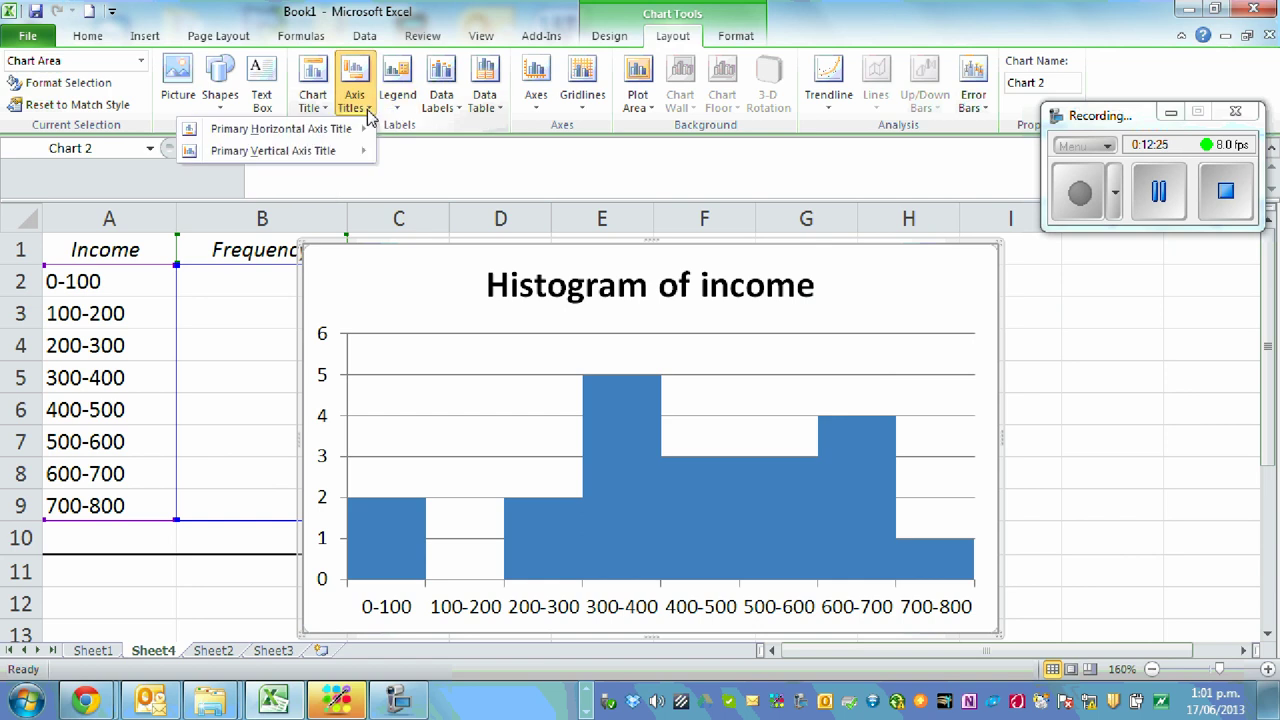
pyautogui.moveTo(318, 136)
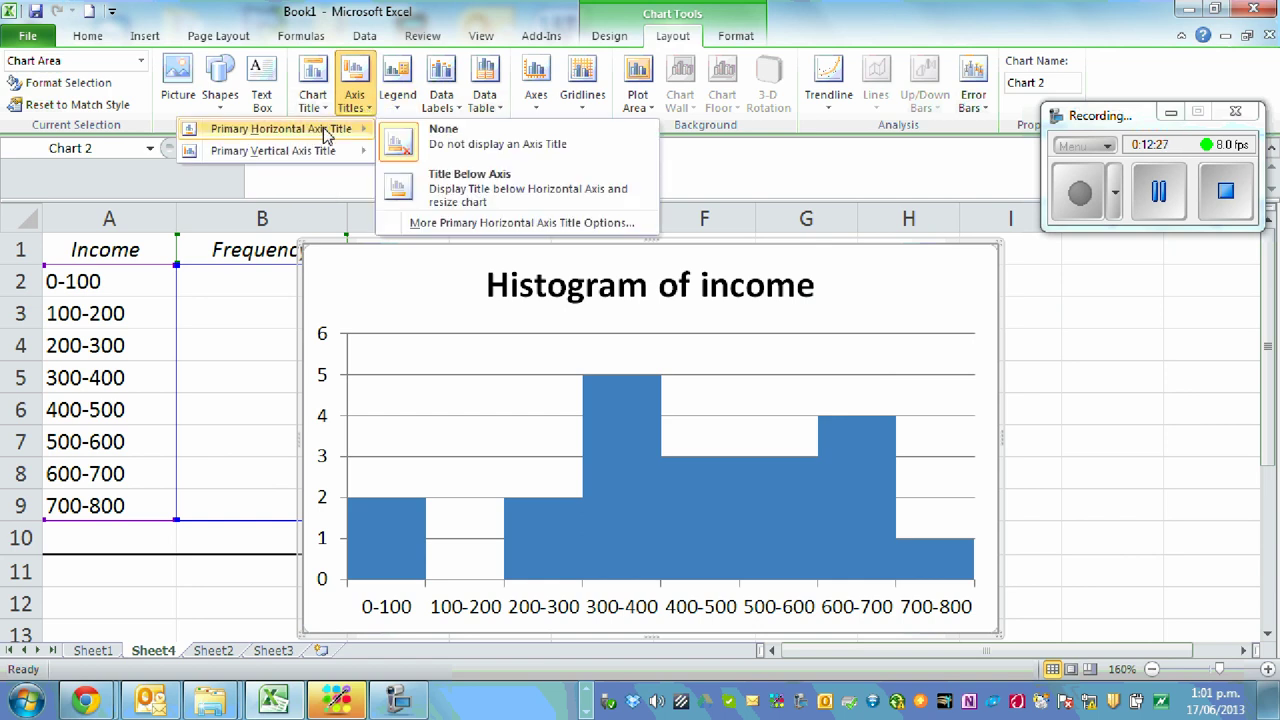
pyautogui.click(460, 186)
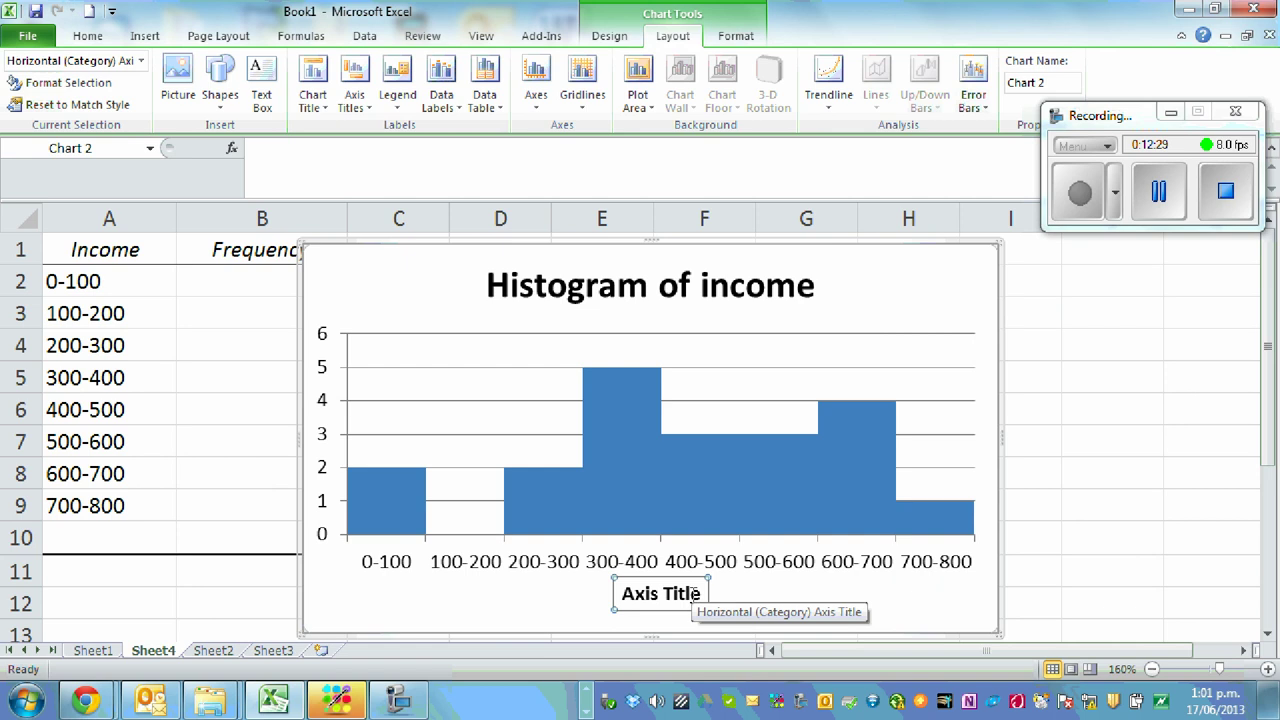
pyautogui.write('Income')
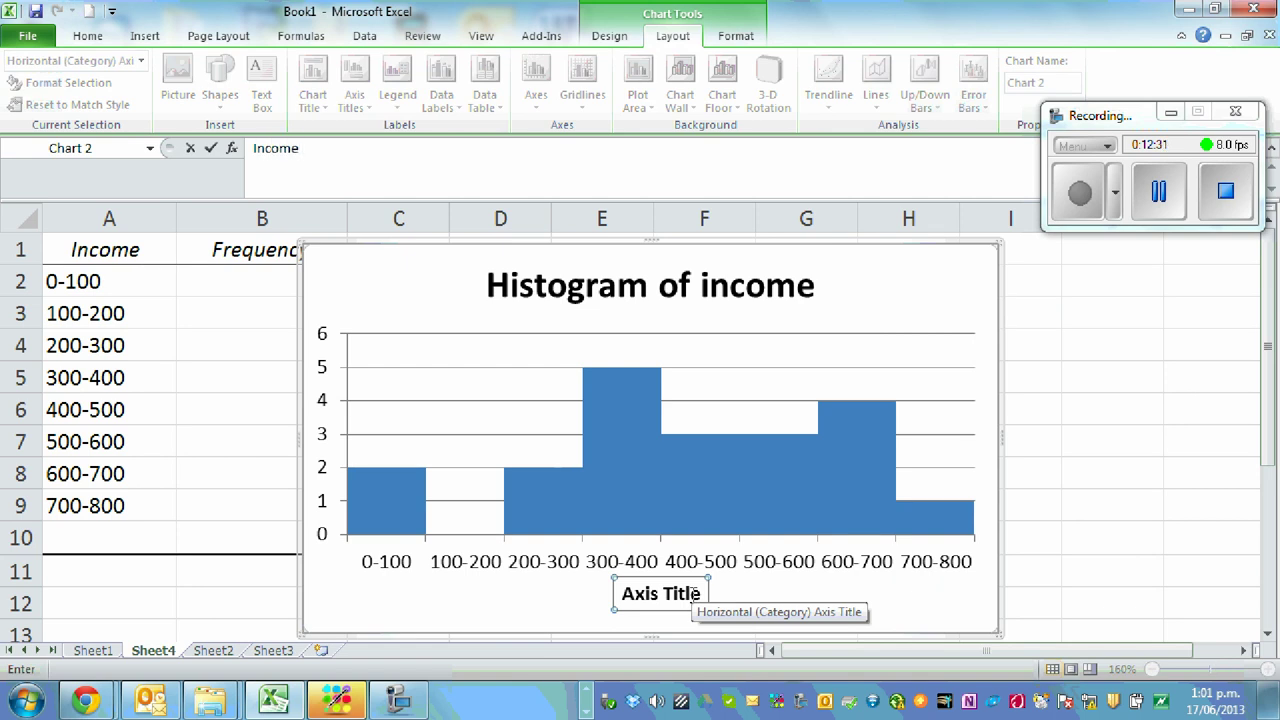
pyautogui.write(' of 20 people in dollars')
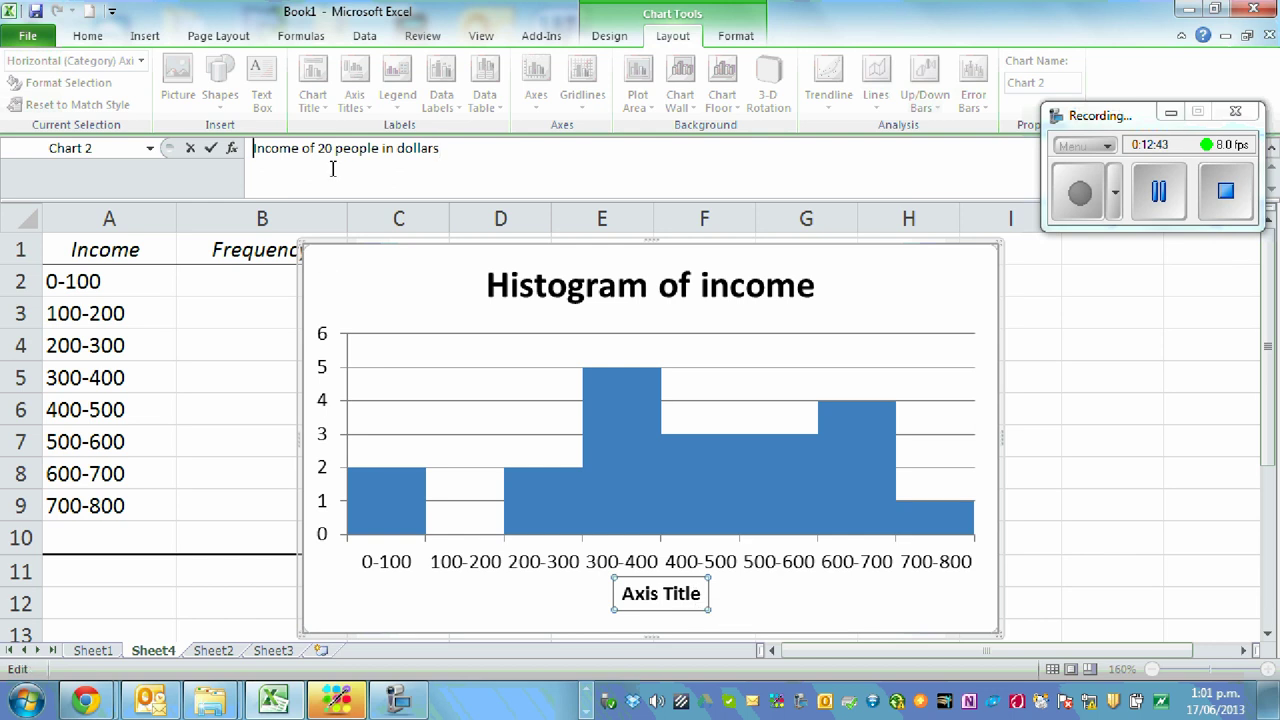
pyautogui.write('Weekl')
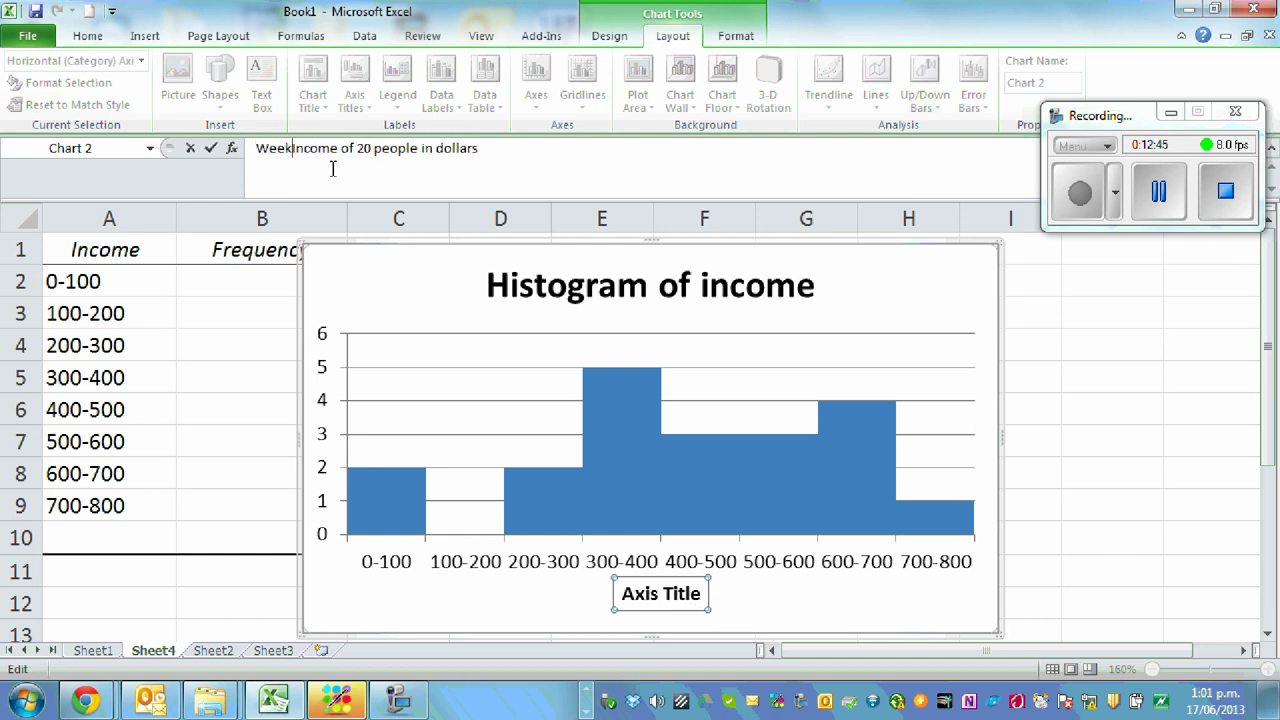
pyautogui.write('y')
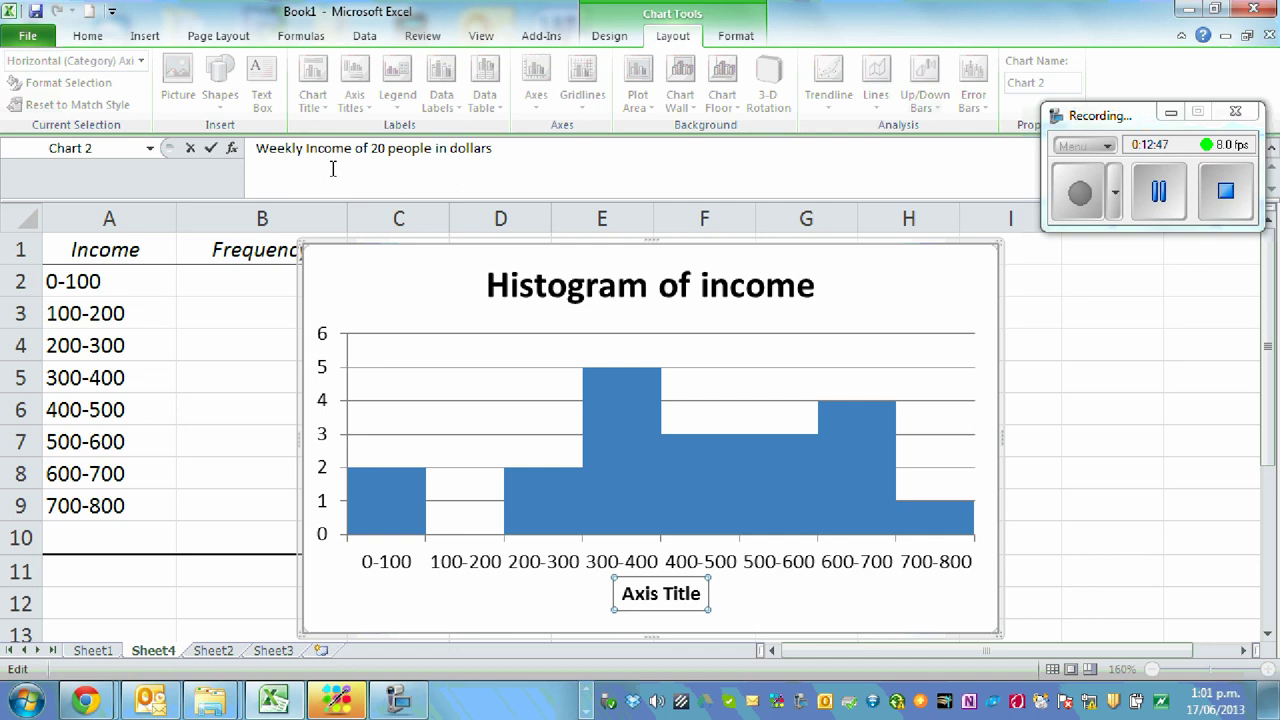
pyautogui.press('Return')
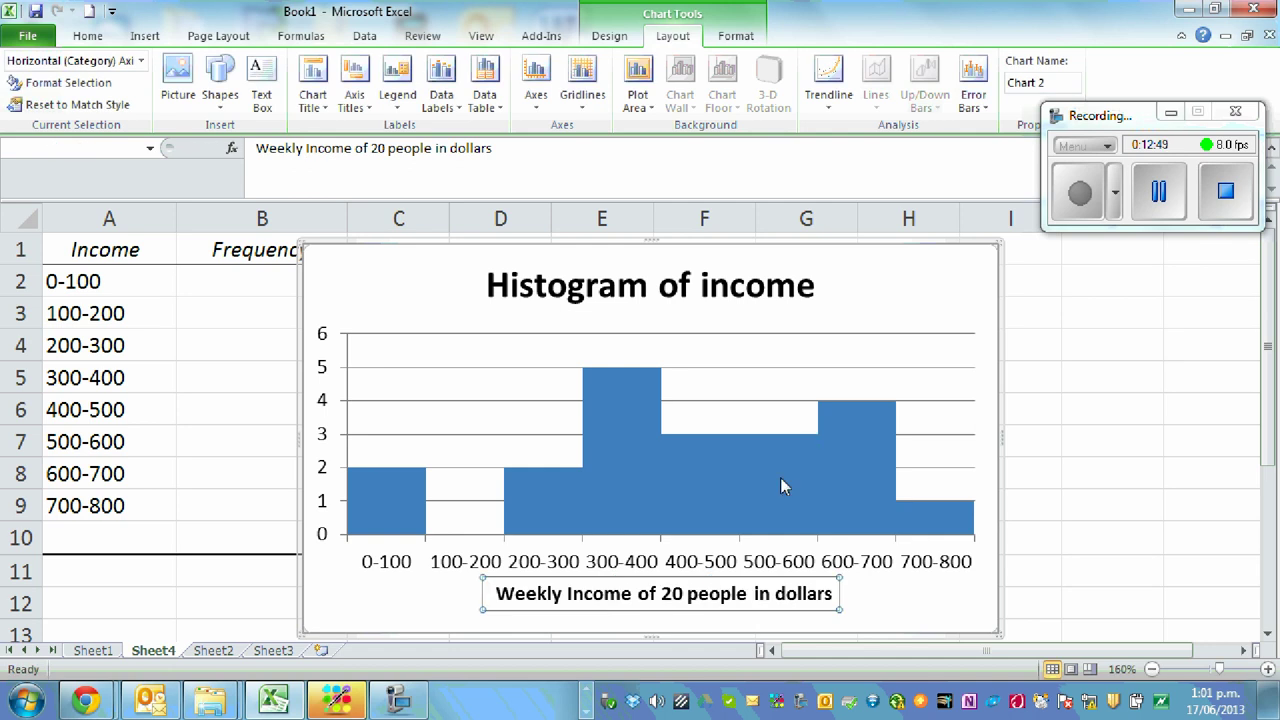
# Add a title with vertical text to the chart's vertical axis reading "Frequency"
pyautogui.click(365, 110)
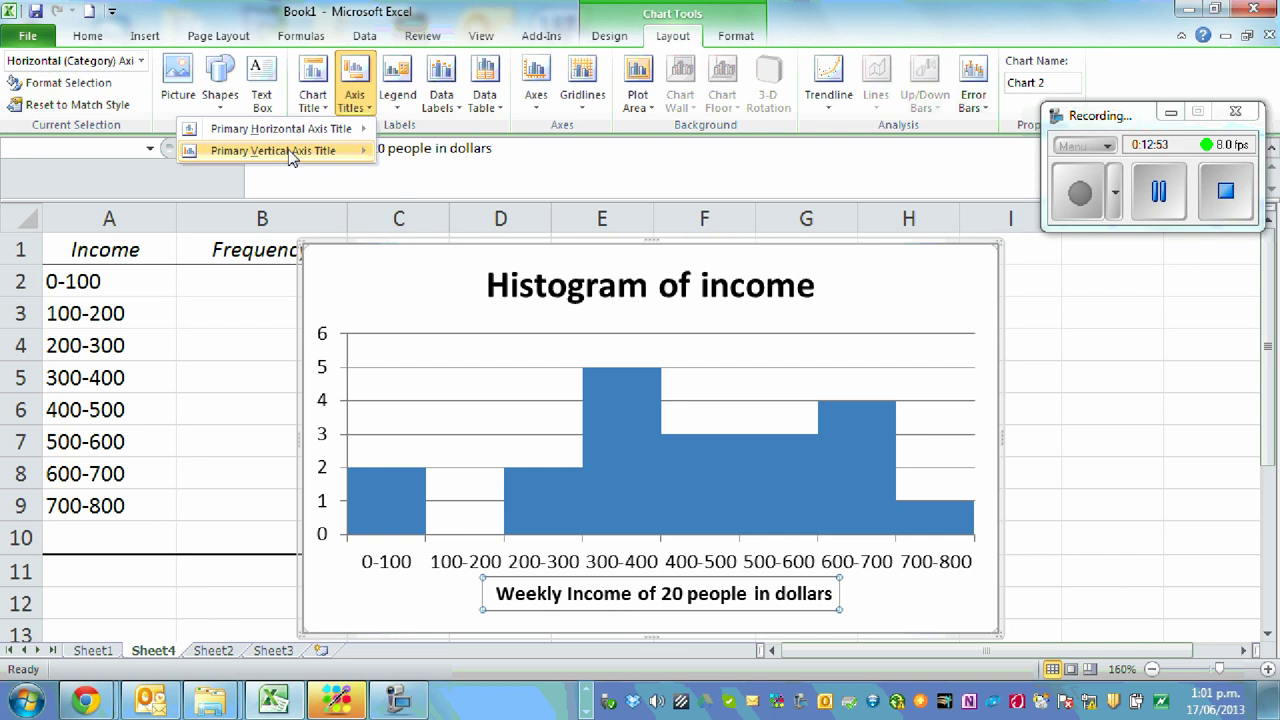
pyautogui.moveTo(292, 152)
pyautogui.click(493, 258)
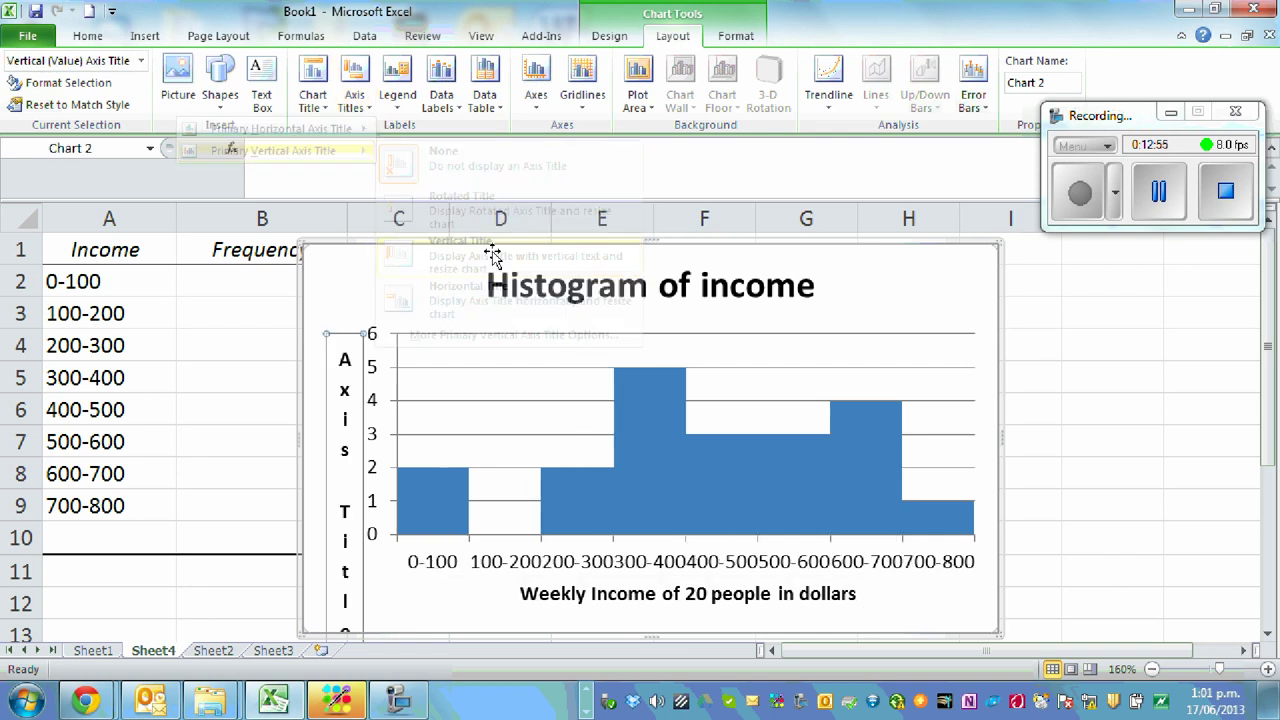
pyautogui.write('Frequency')
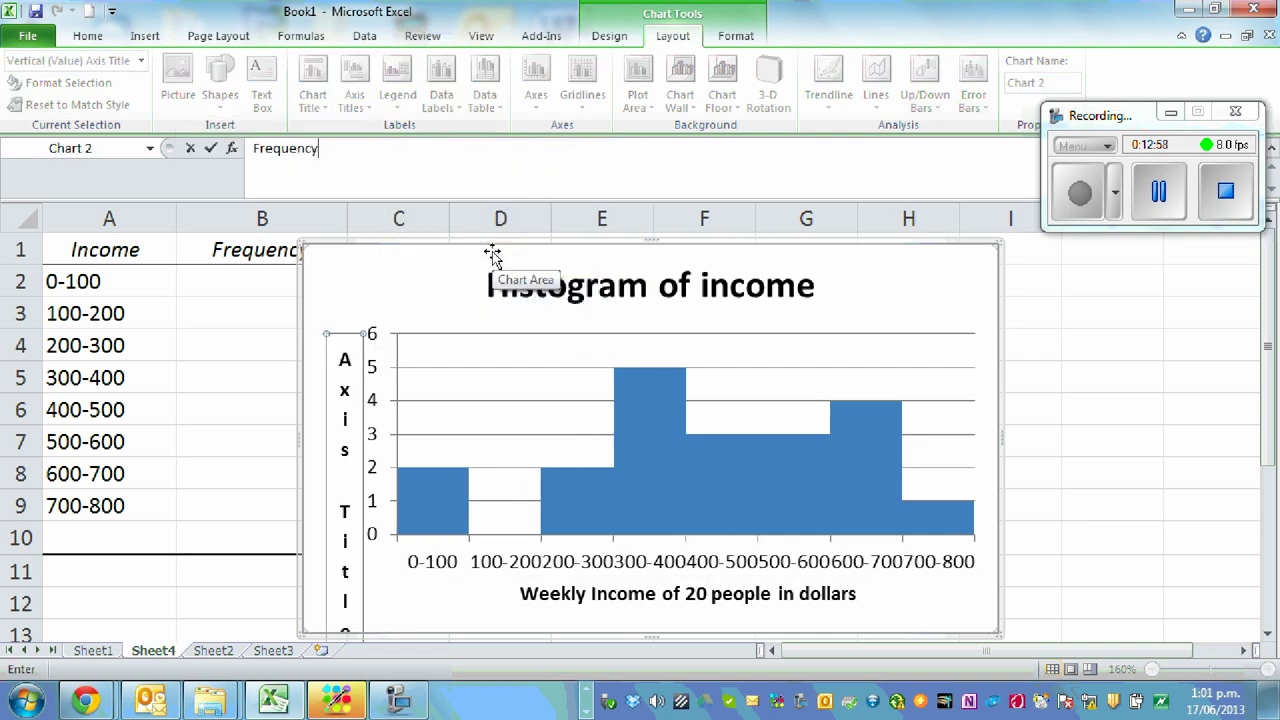
pyautogui.press('Return')
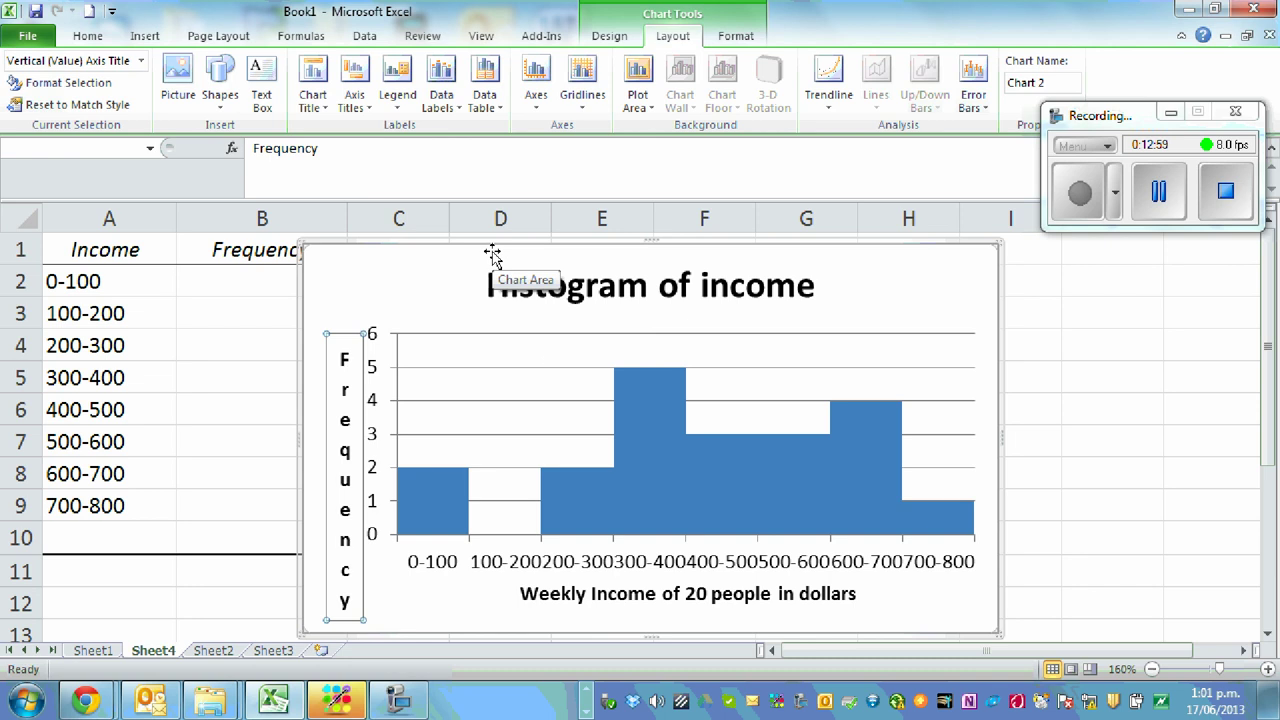
# Switch to Sheet1 and examine its Gender and Income columns
pyautogui.click(759, 624)
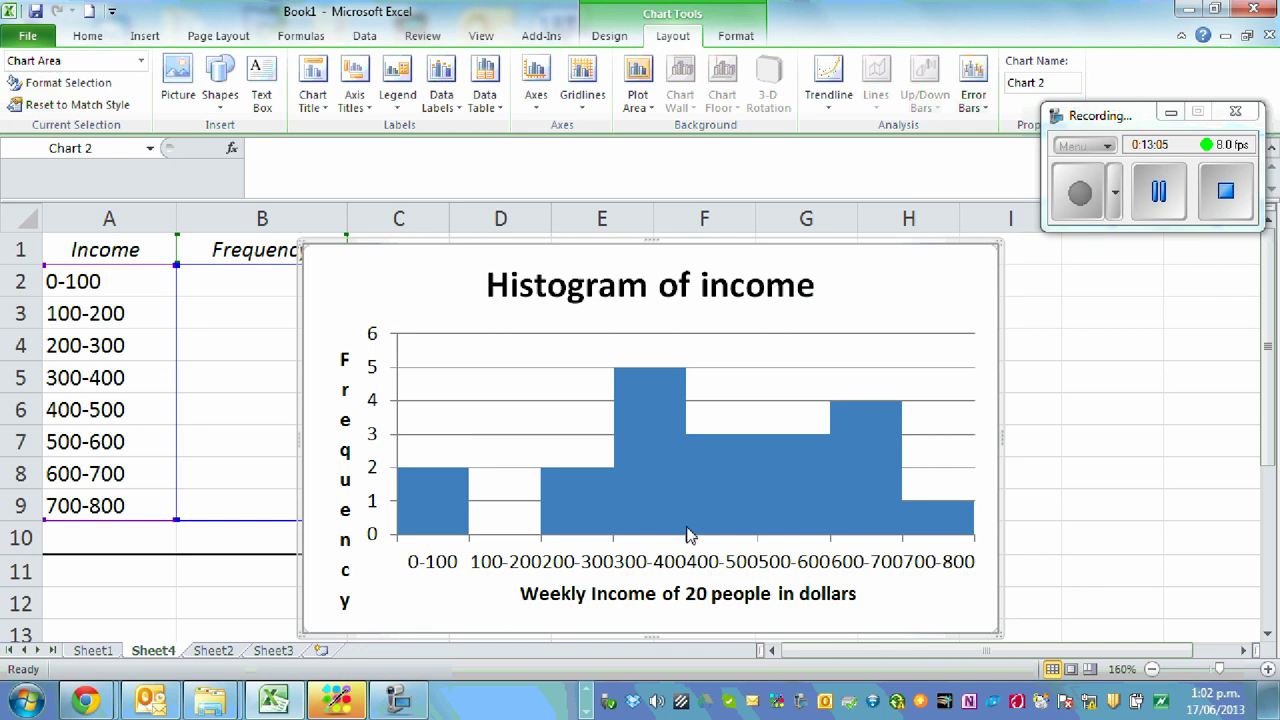
pyautogui.click(95, 650)
pyautogui.click(669, 427)
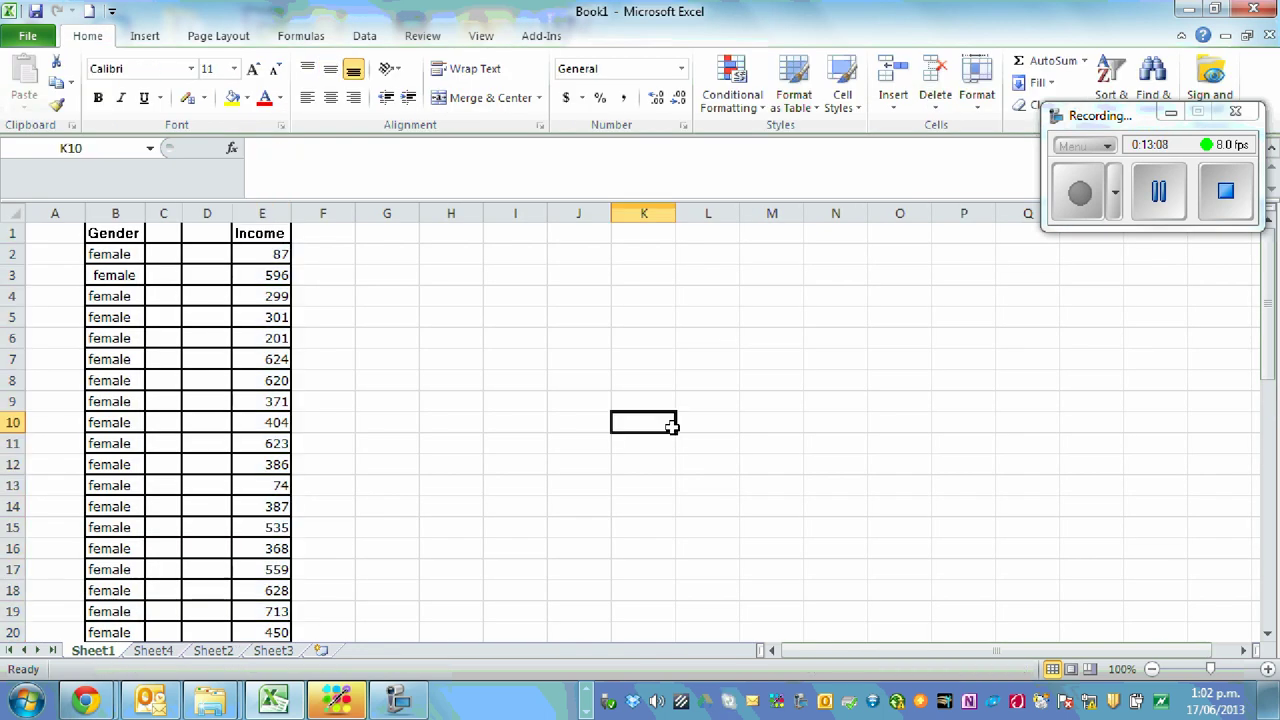
pyautogui.scroll(-2, 852, 361)
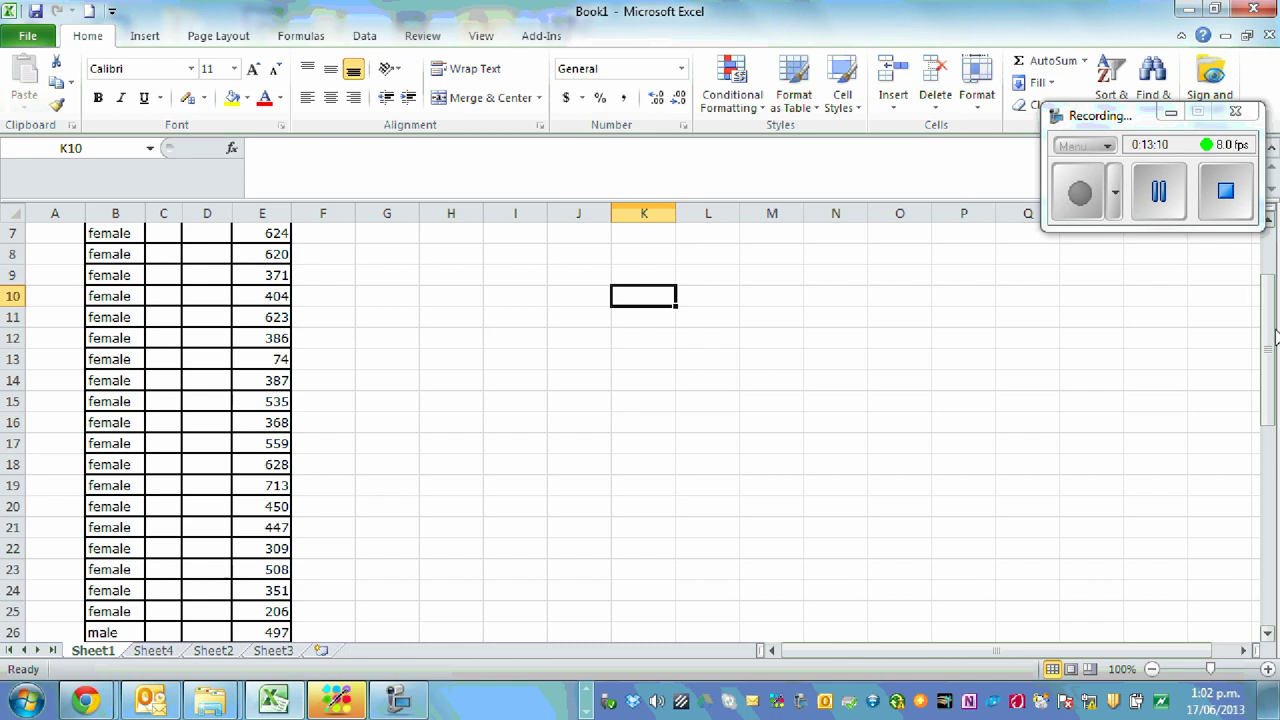
pyautogui.moveTo(1143, 116); pyautogui.dragTo(1133, 54)
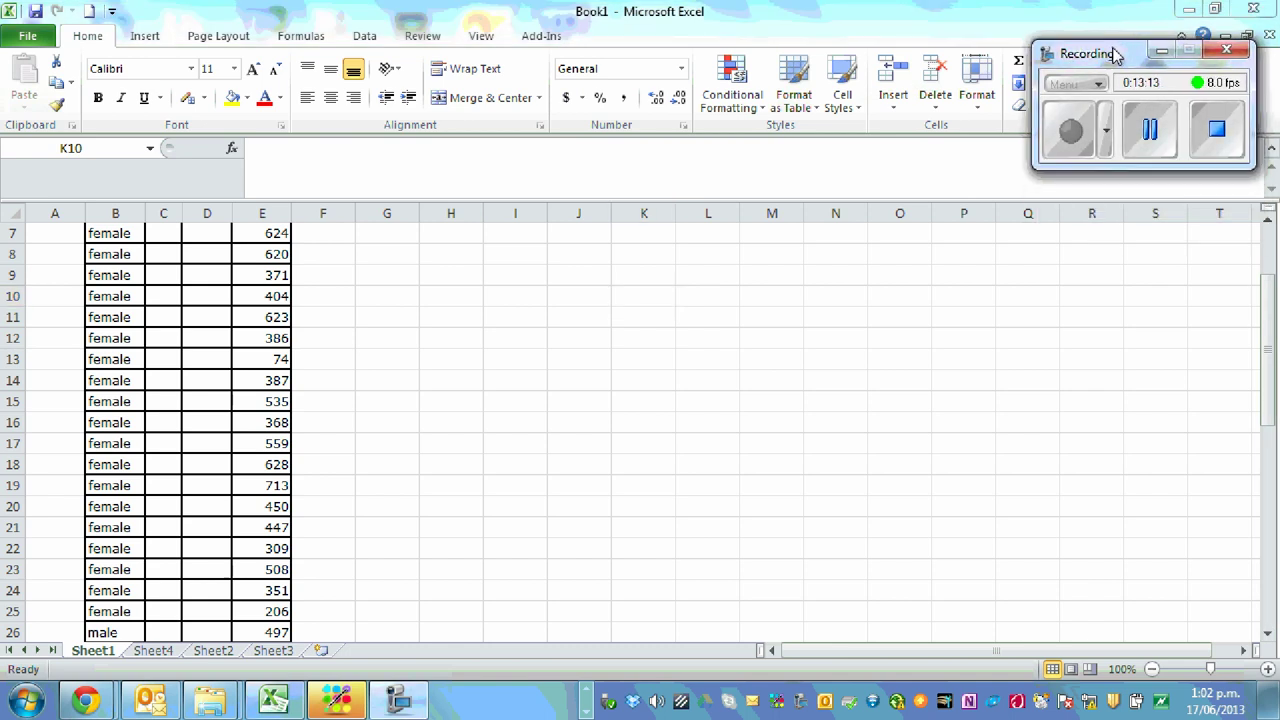
pyautogui.click(1268, 355)
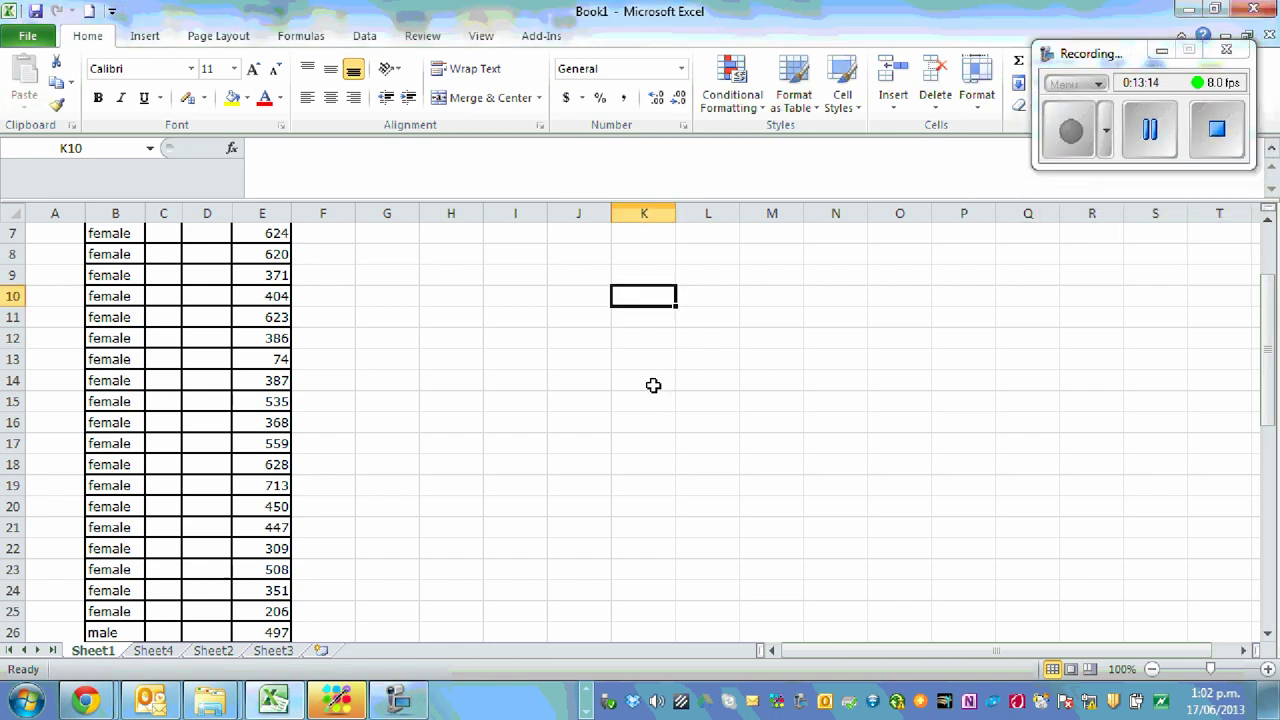
pyautogui.scroll(2, 654, 386)
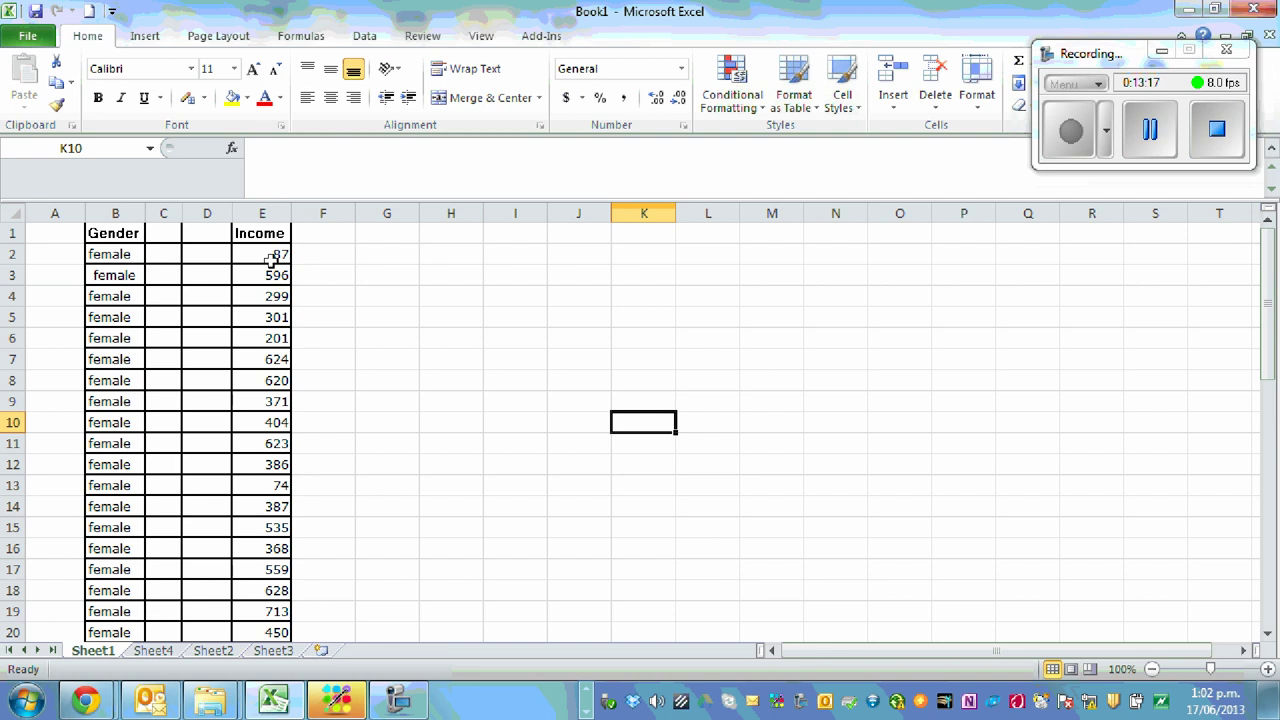
pyautogui.moveTo(259, 233); pyautogui.dragTo(283, 548)
pyautogui.click(451, 464)
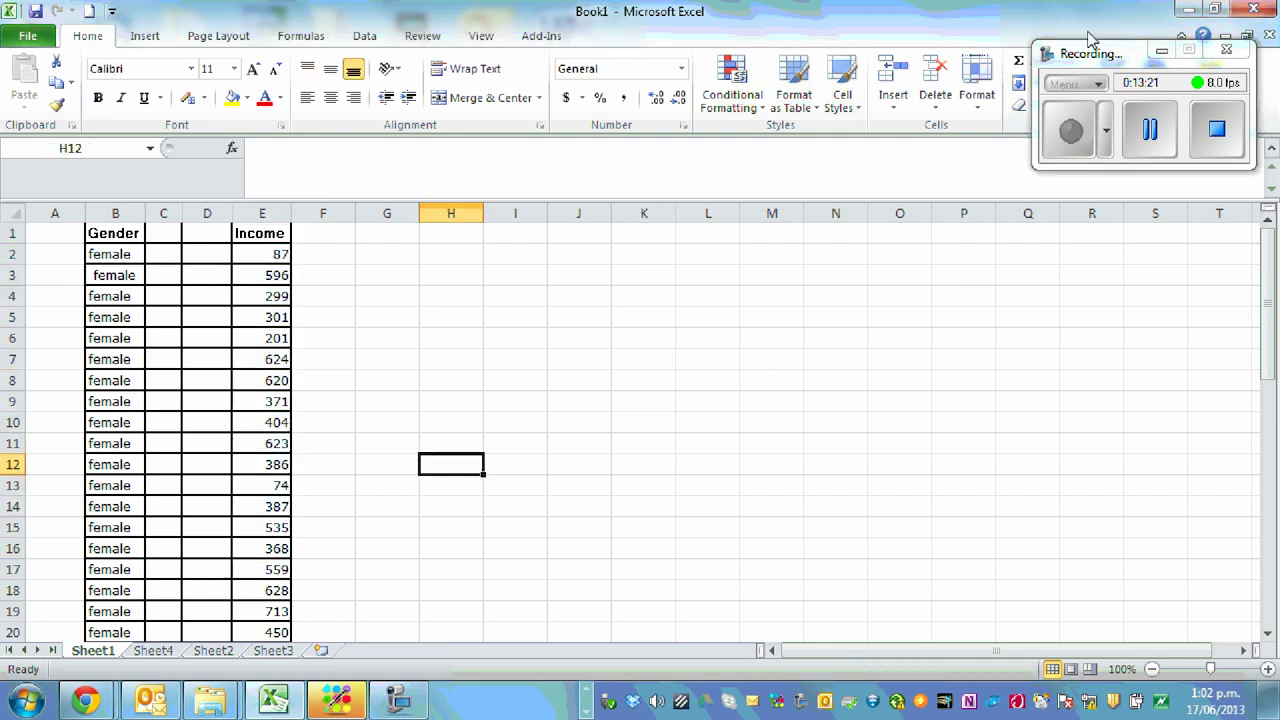
pyautogui.moveTo(1082, 47); pyautogui.dragTo(756, 53)
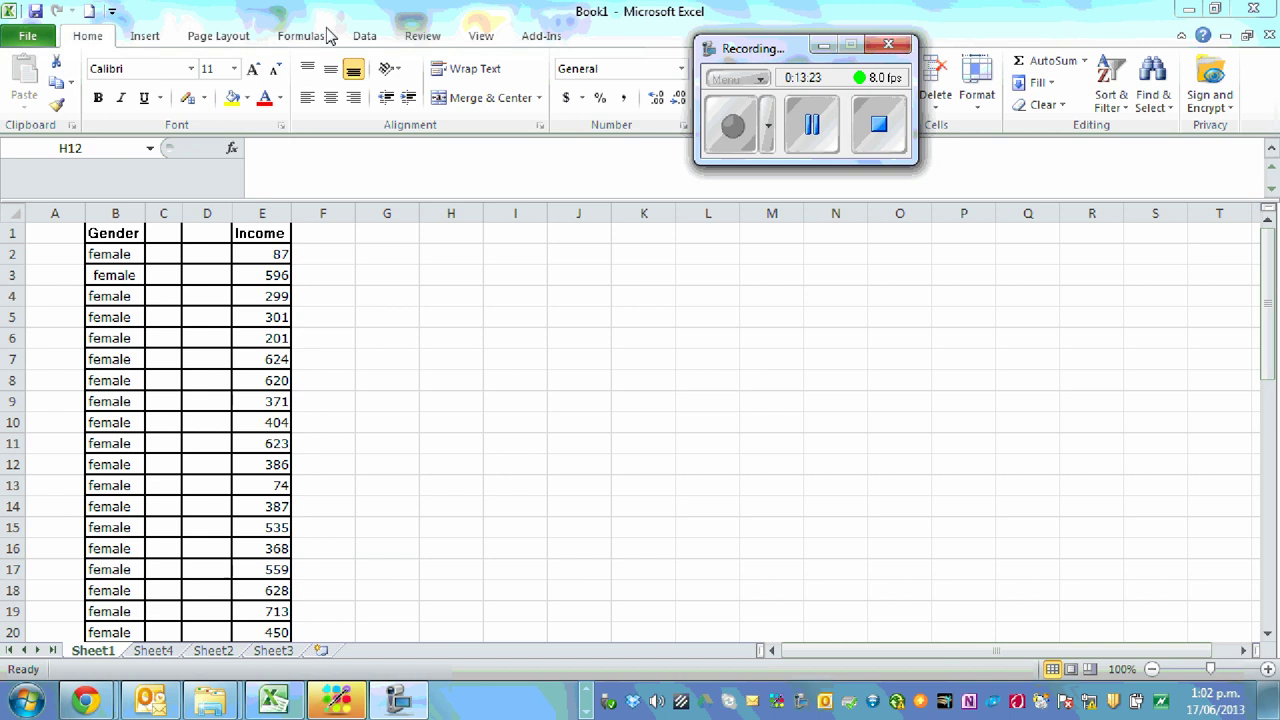
pyautogui.click(367, 37)
pyautogui.click(366, 37)
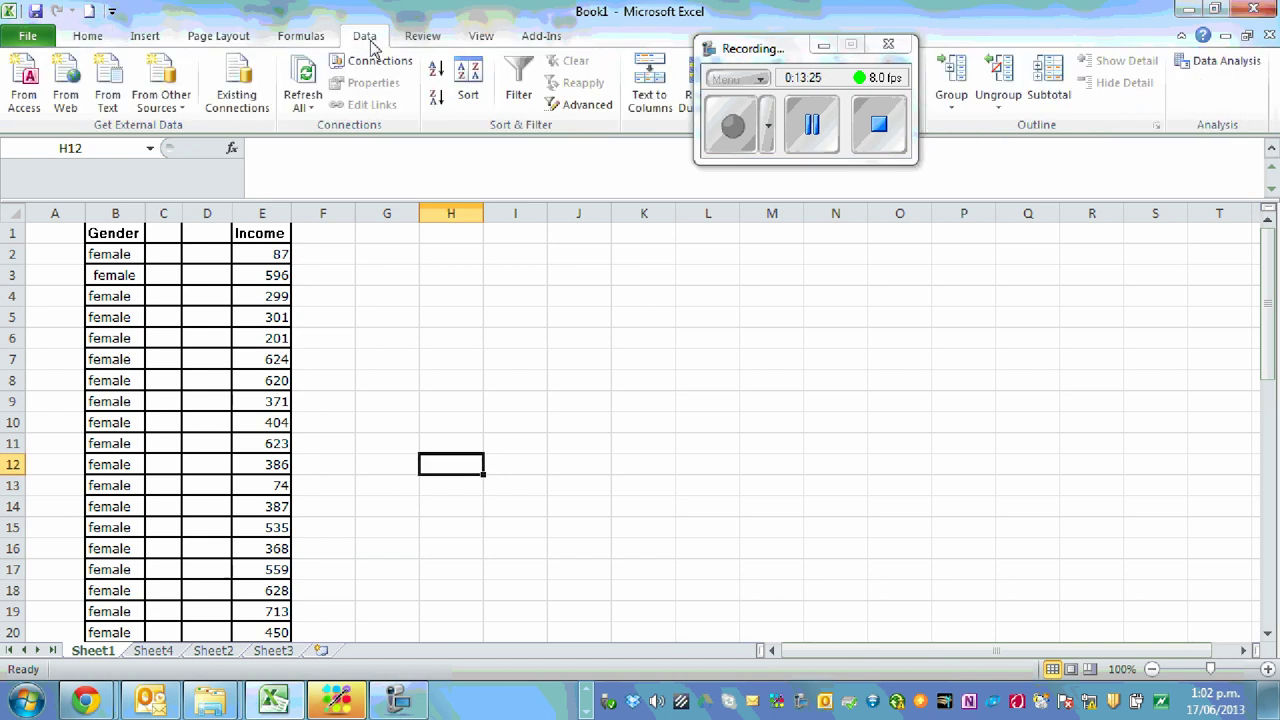
pyautogui.click(1252, 64)
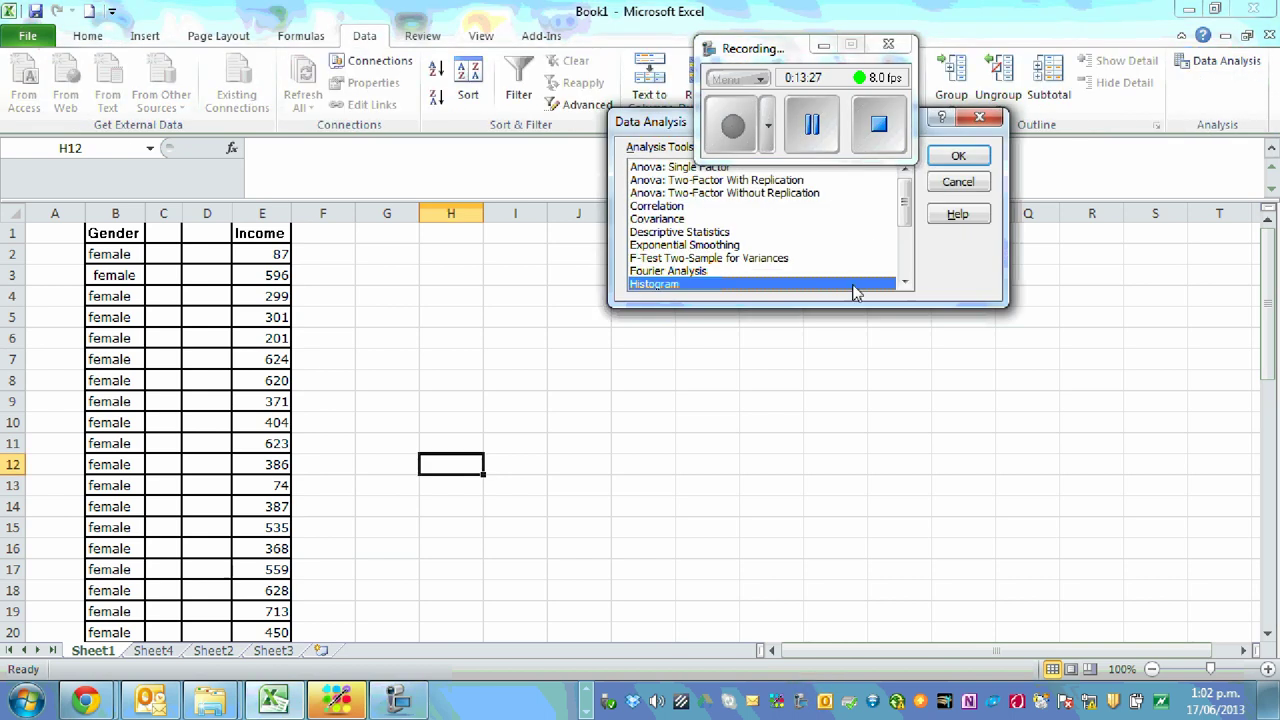
pyautogui.click(945, 160)
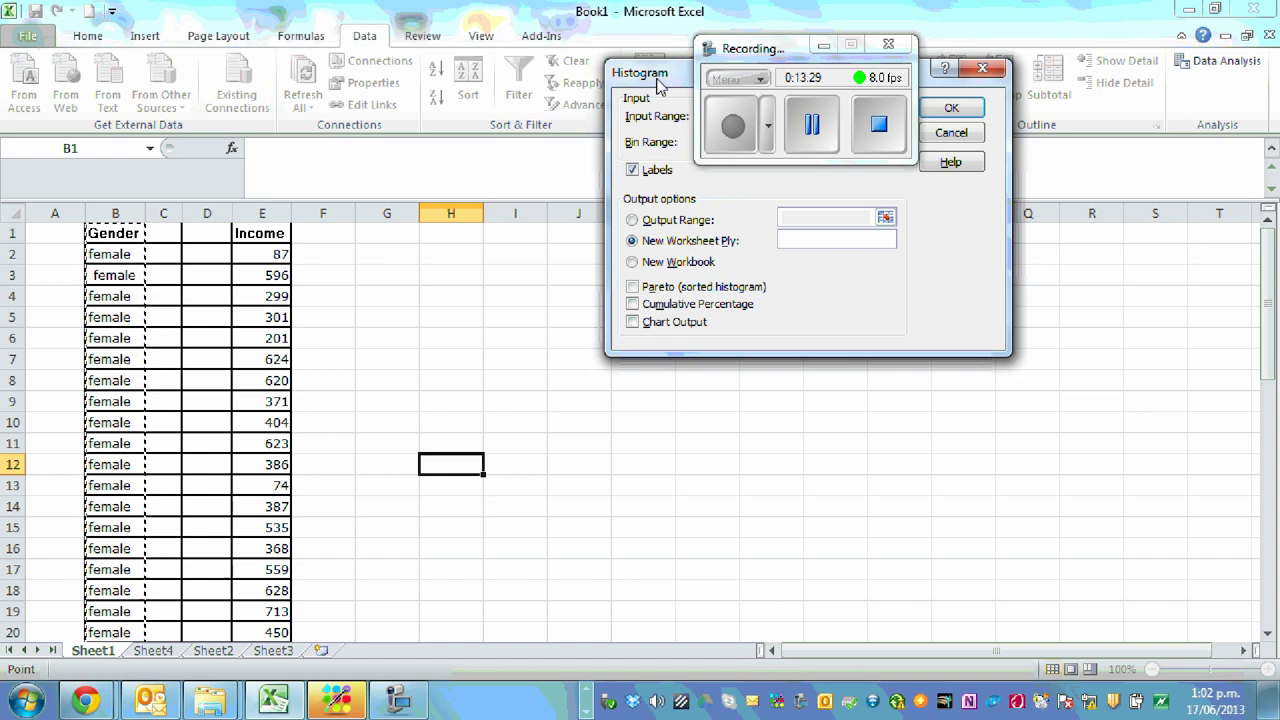
pyautogui.moveTo(657, 85); pyautogui.dragTo(673, 259)
pyautogui.moveTo(858, 28); pyautogui.dragTo(896, 15)
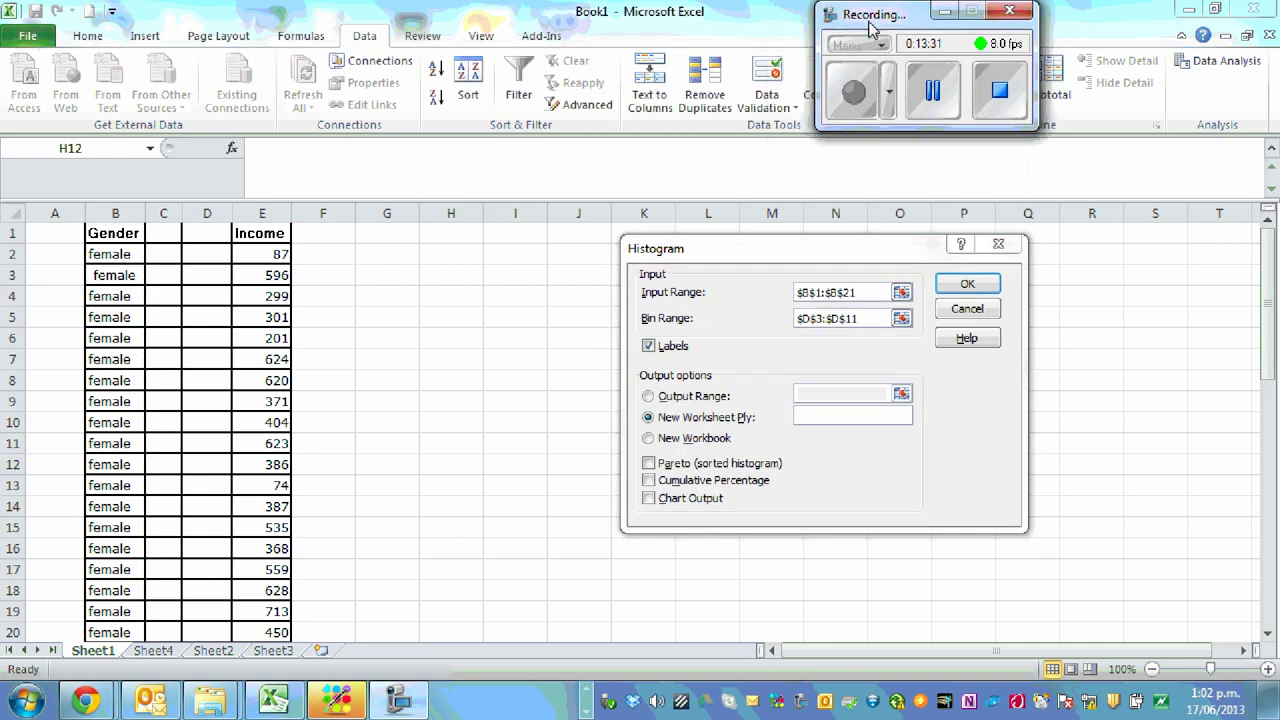
pyautogui.moveTo(858, 293); pyautogui.dragTo(790, 292)
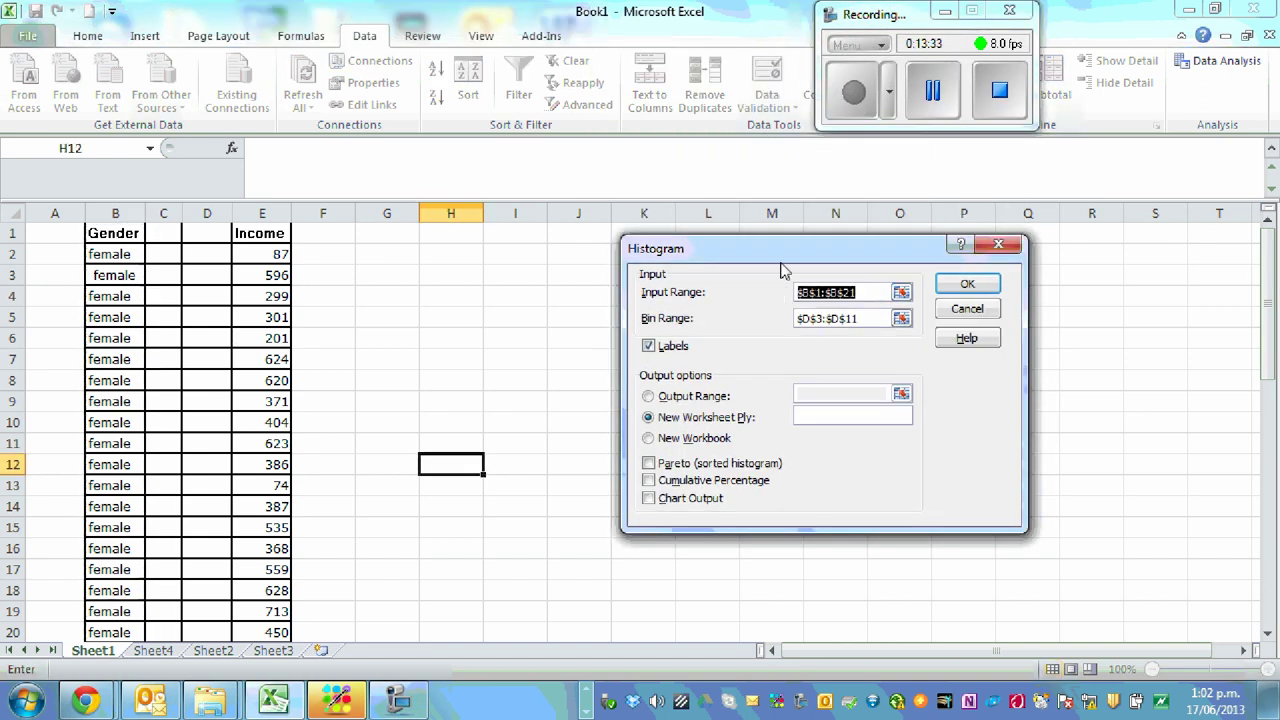
pyautogui.press('BackSpace')
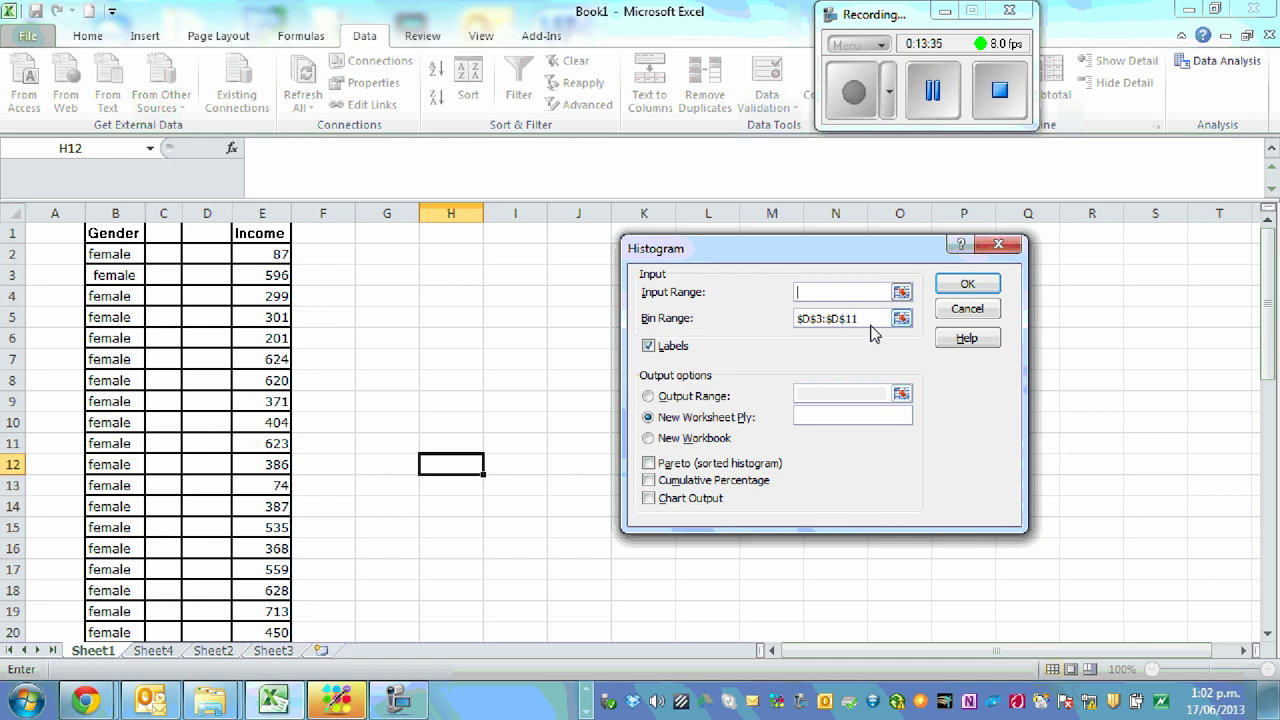
pyautogui.moveTo(868, 318); pyautogui.dragTo(709, 330)
pyautogui.press('BackSpace')
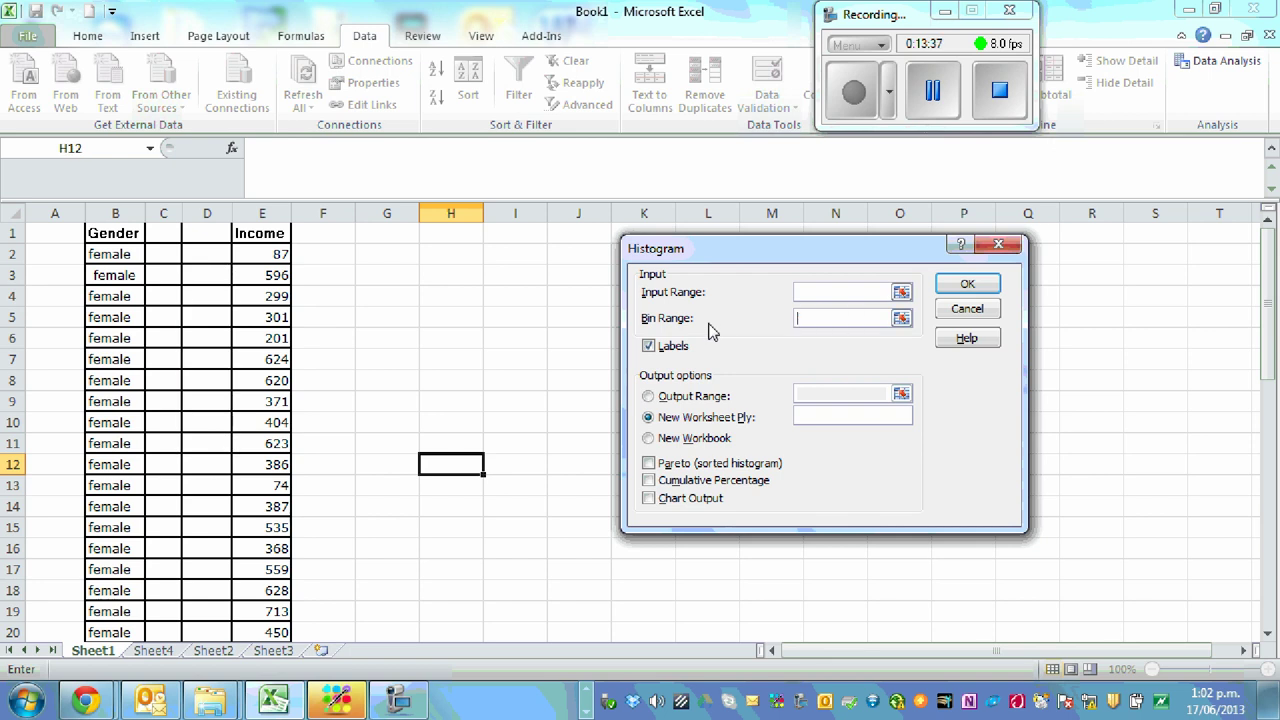
pyautogui.click(397, 340)
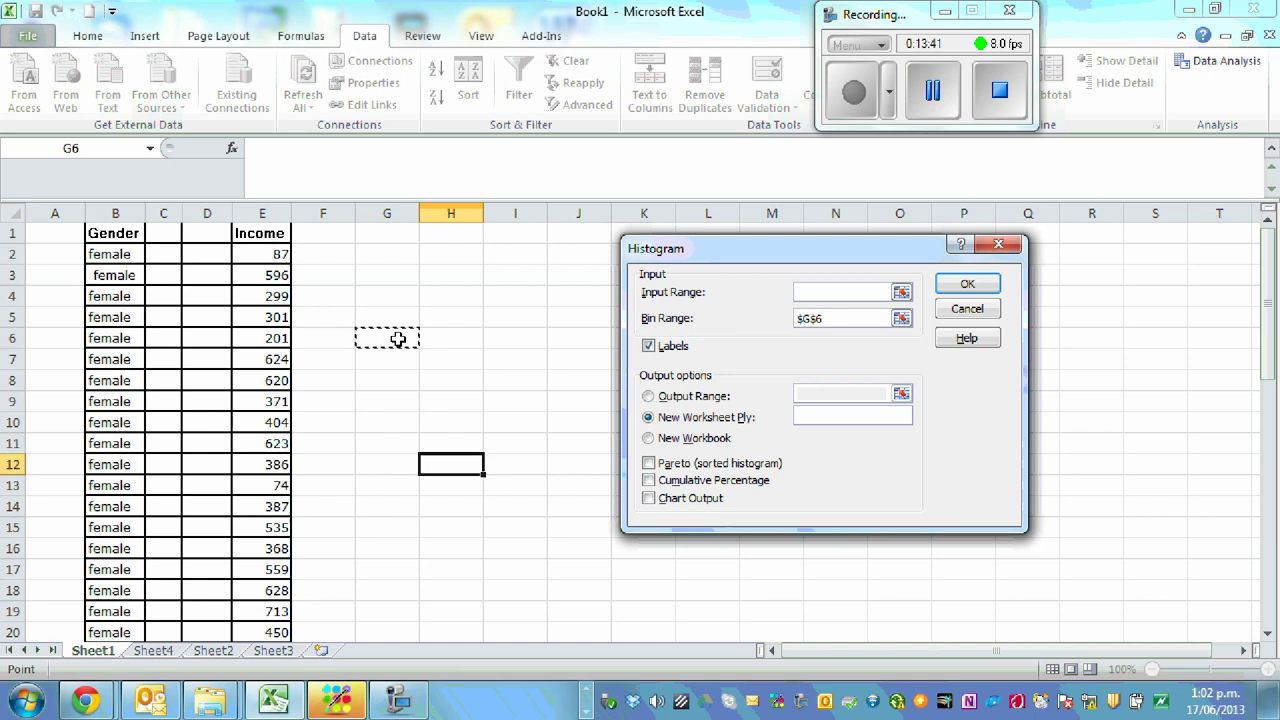
pyautogui.press('BackSpace')
pyautogui.click(1001, 248)
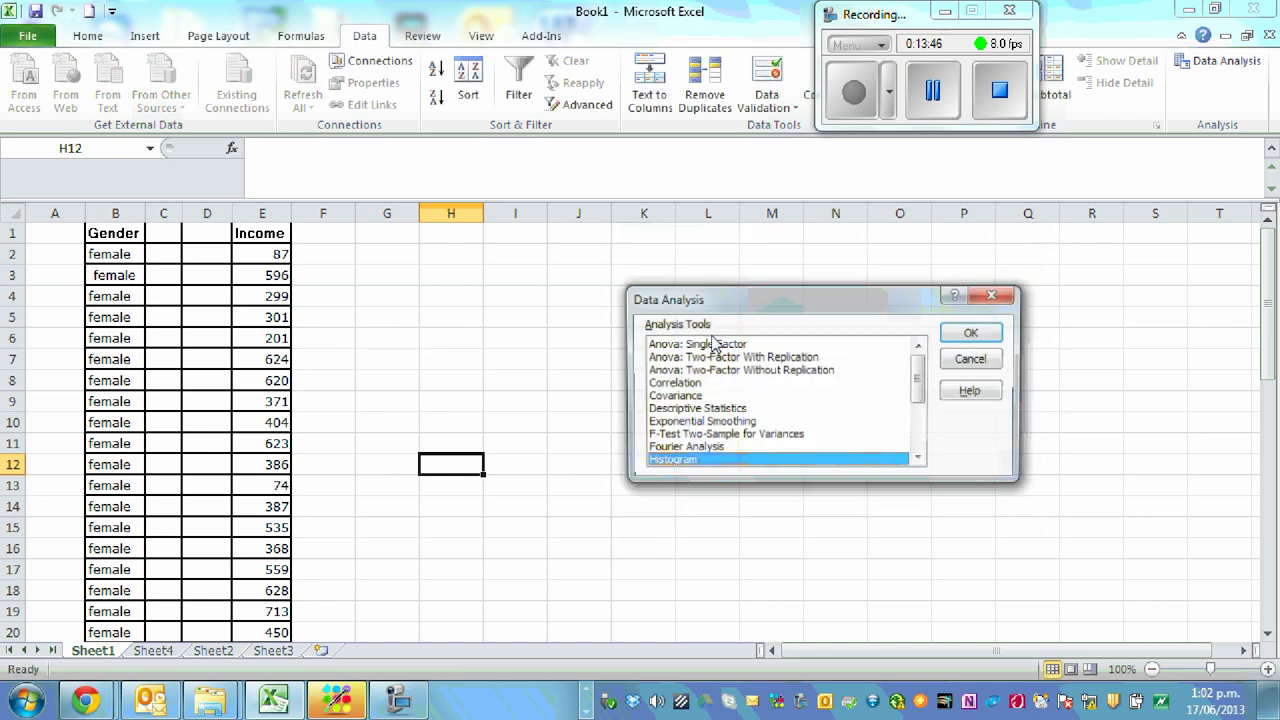
pyautogui.click(991, 295)
# Enter the heading "Bins" in H5 with the values 100, 200 and 300 below it in H6 to H8
pyautogui.click(459, 319)
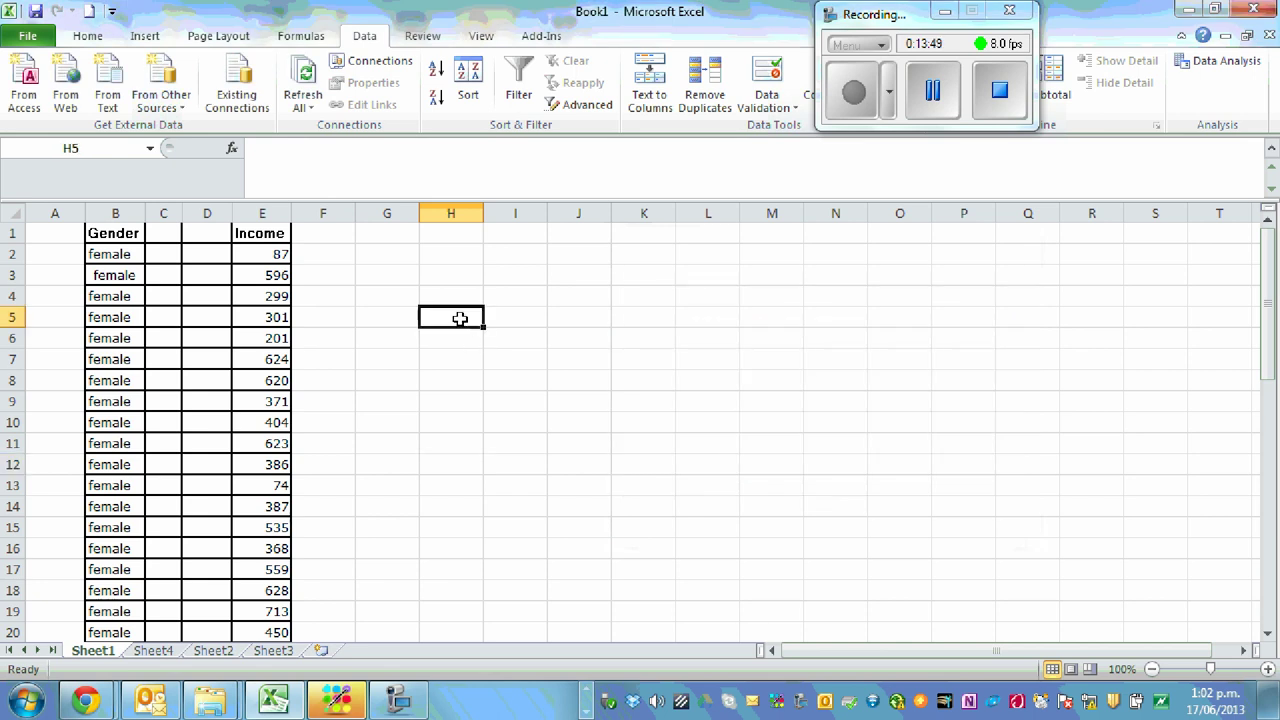
pyautogui.write('Bins')
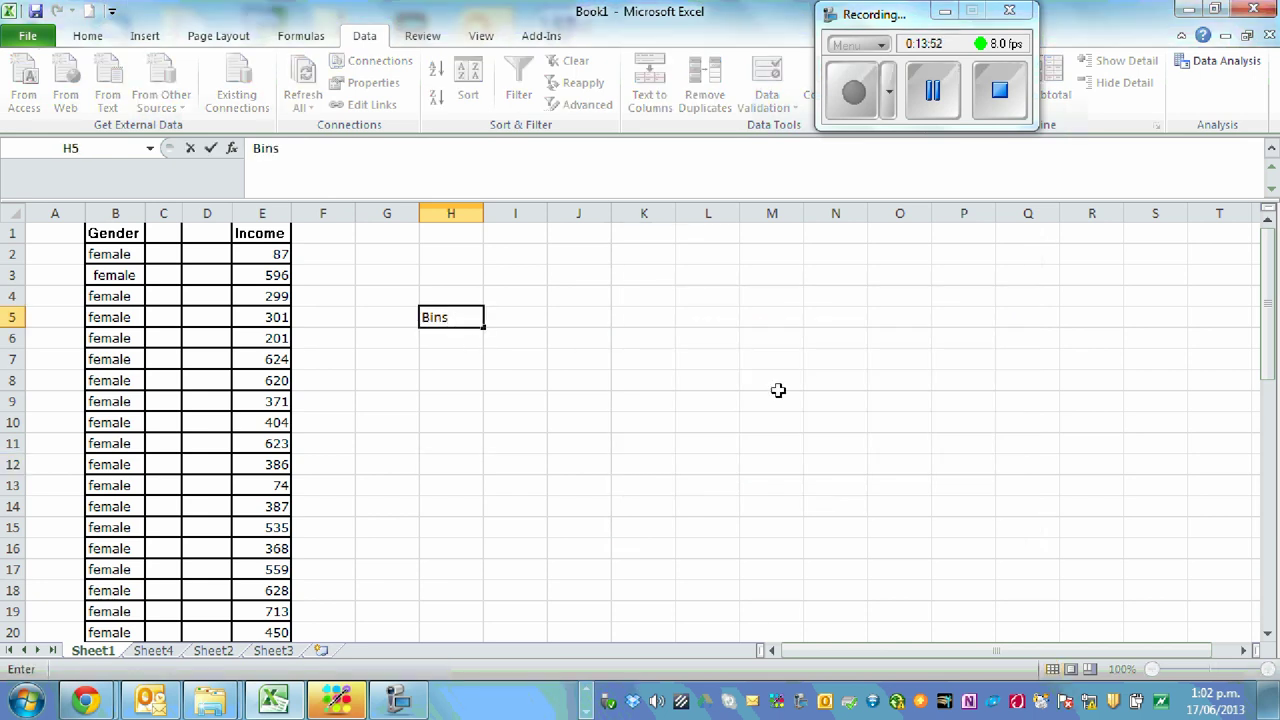
pyautogui.click(778, 390)
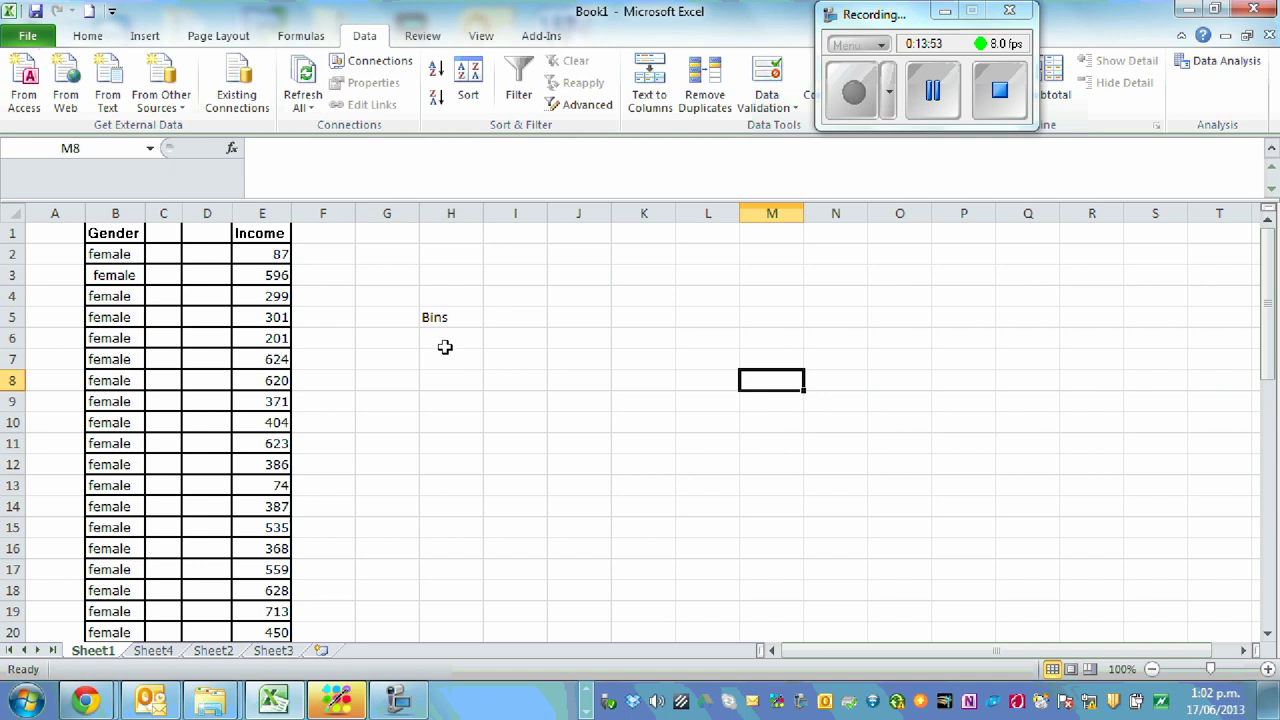
pyautogui.click(446, 348)
pyautogui.write('100')
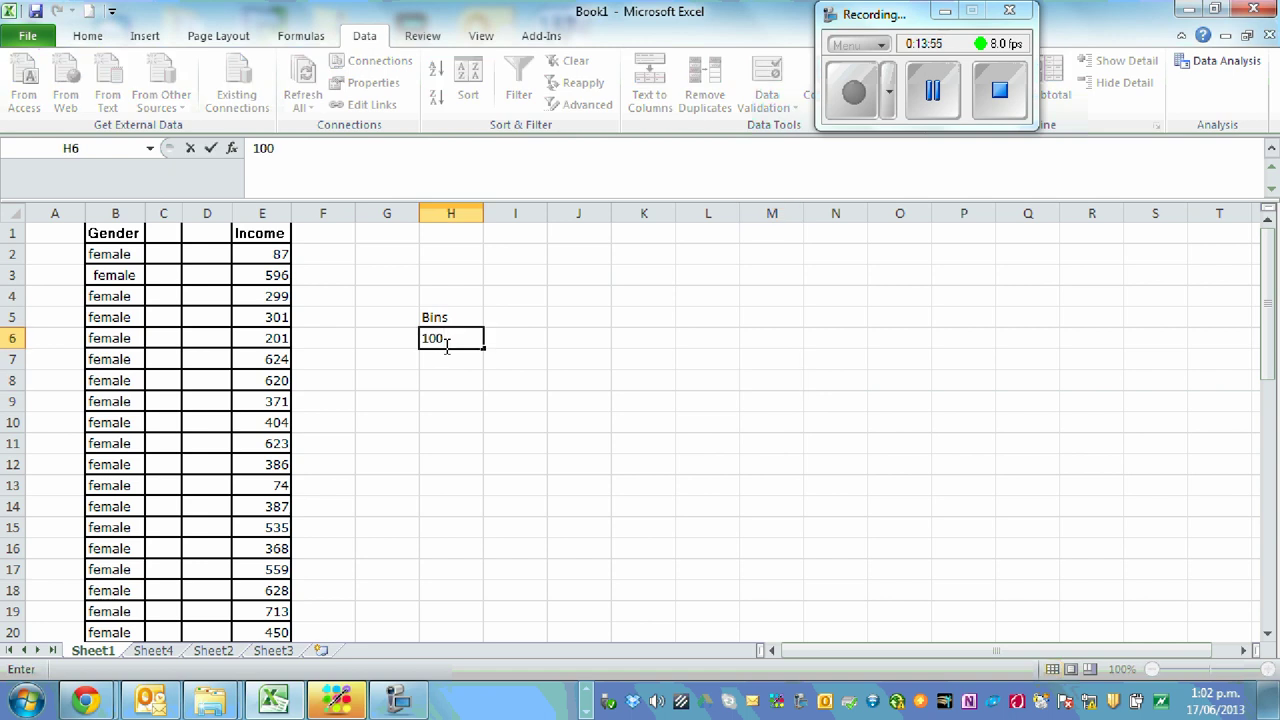
pyautogui.press('Return')
pyautogui.write('200')
pyautogui.press('Return')
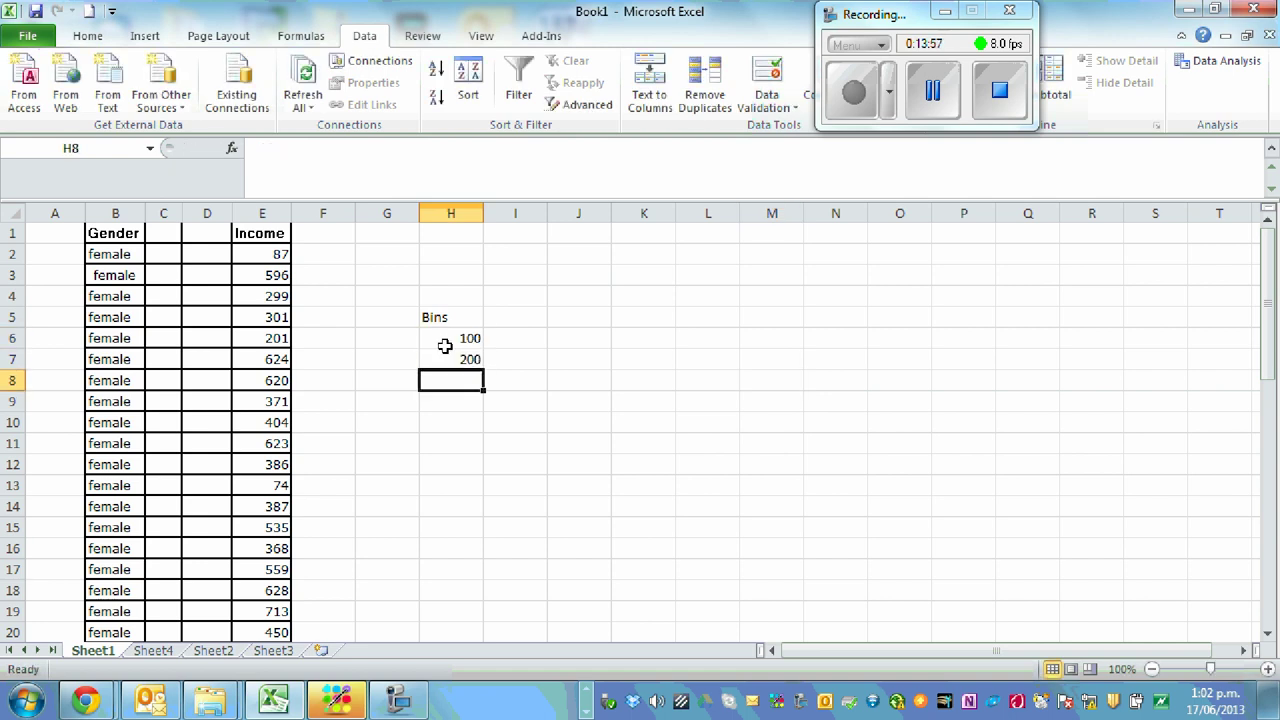
pyautogui.write('300')
pyautogui.click(571, 380)
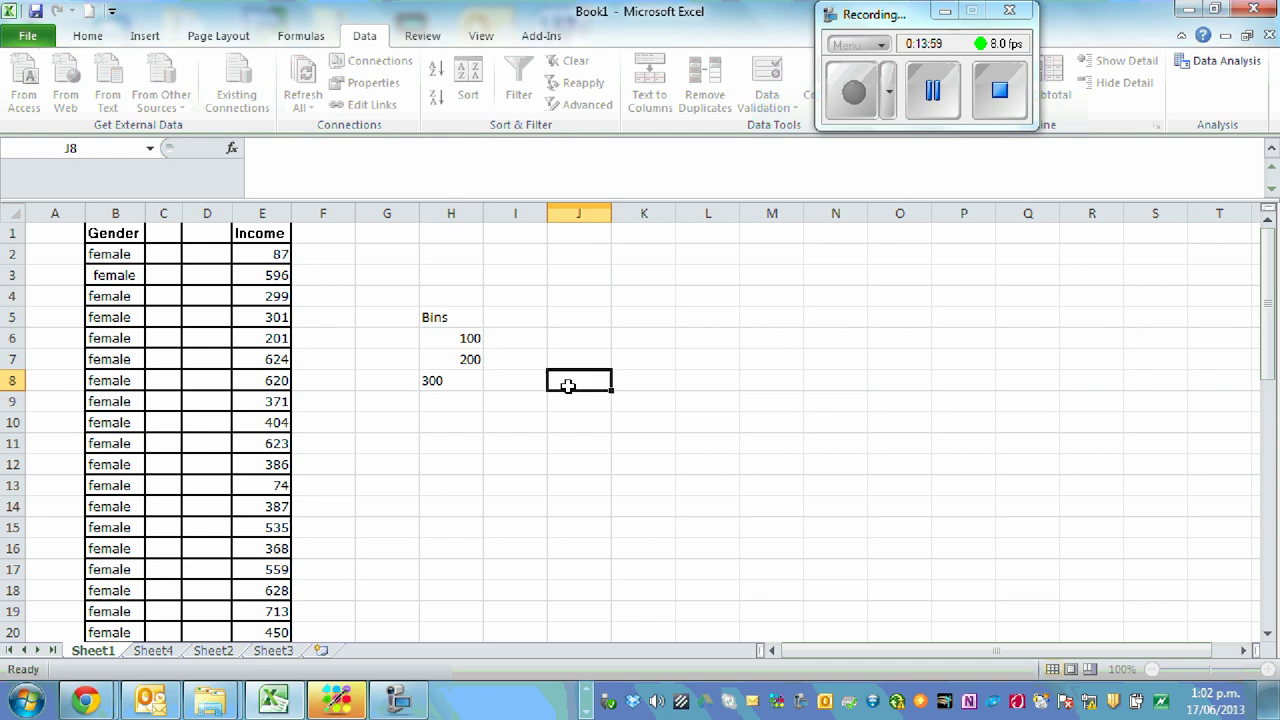
# Extend the series in H6:H8 down to H25 so the bins run in hundreds up to 2000
pyautogui.moveTo(463, 337); pyautogui.dragTo(491, 609)
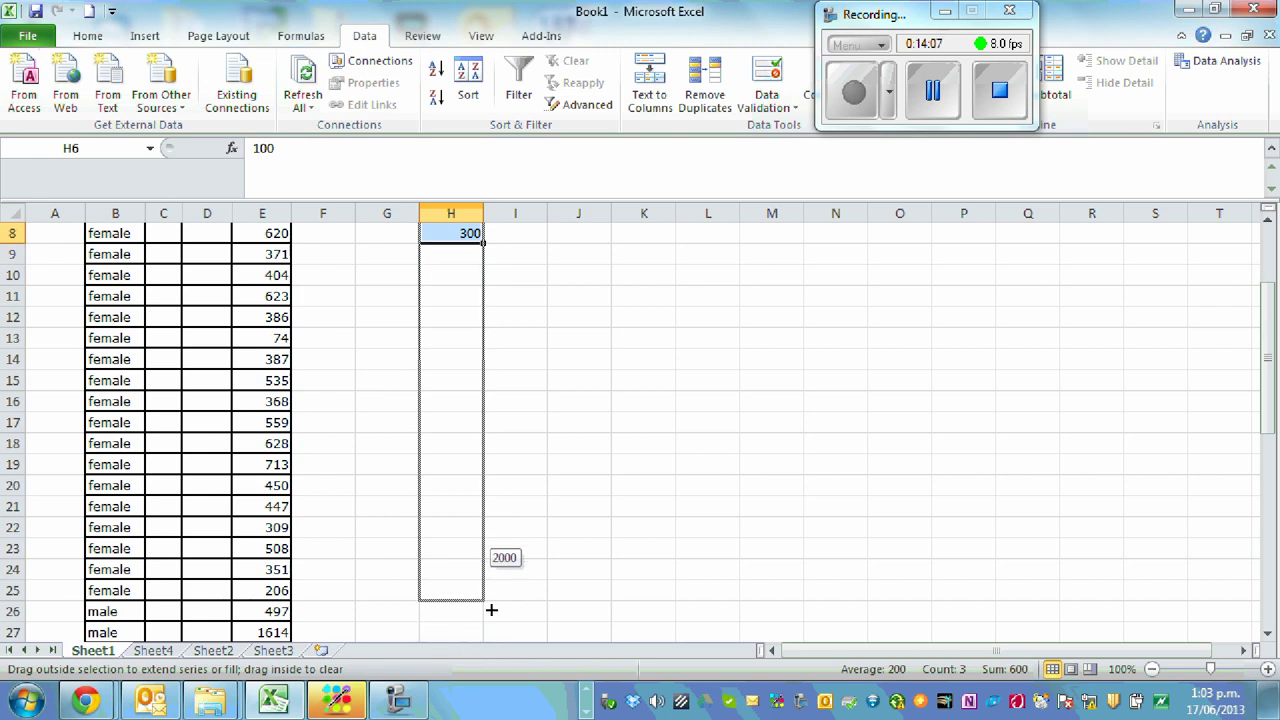
pyautogui.moveTo(491, 609); pyautogui.dragTo(491, 609)
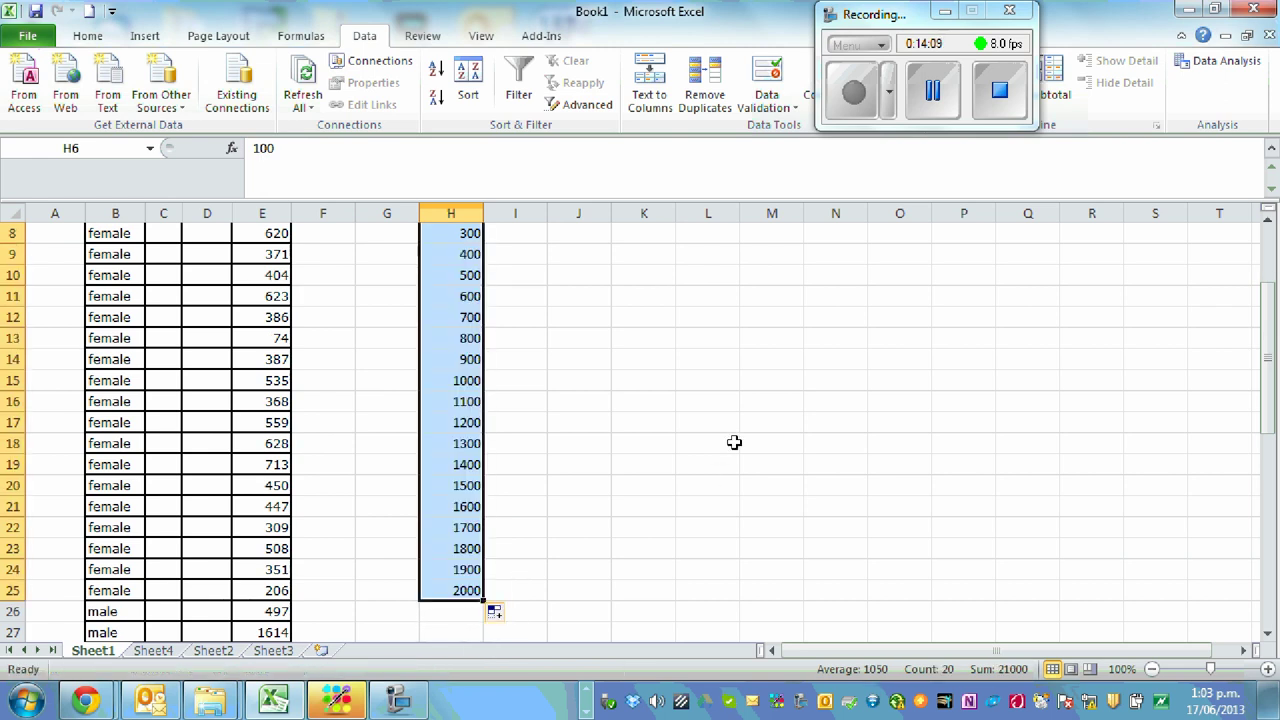
pyautogui.scroll(3, 737, 443)
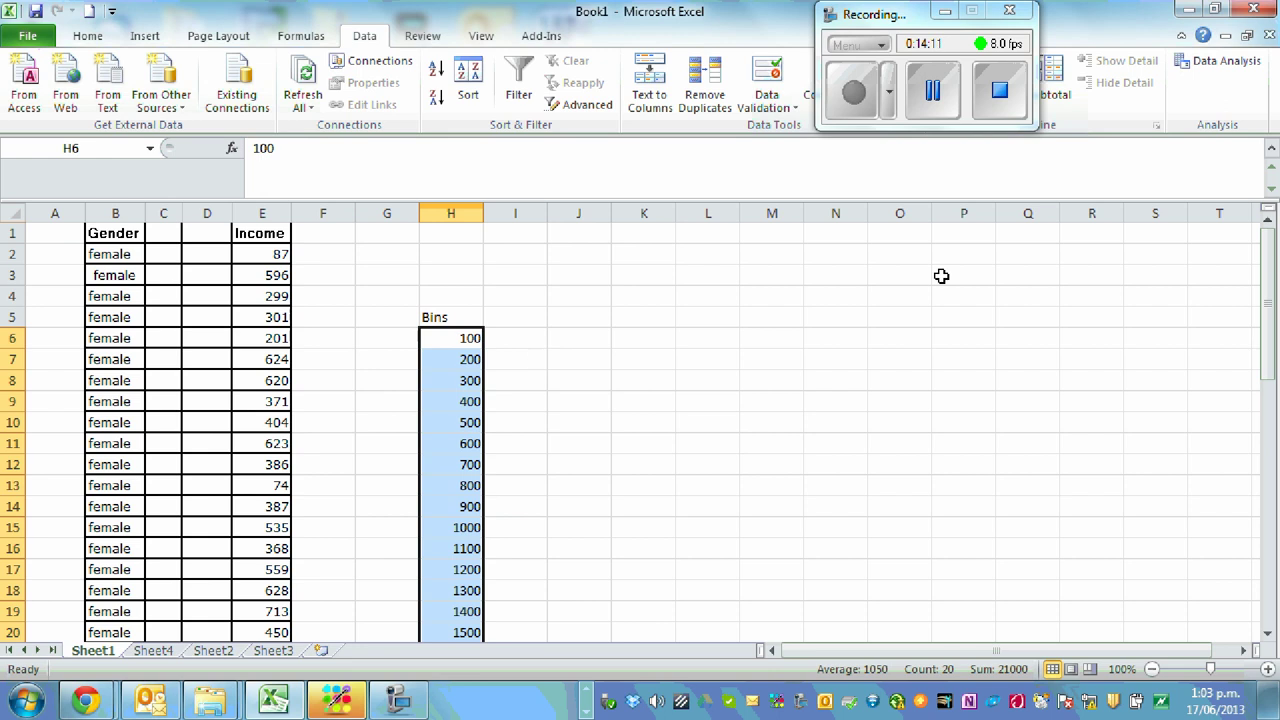
# Start the Histogram analysis tool and set its input range to the Income column, E1:E51
pyautogui.click(1240, 66)
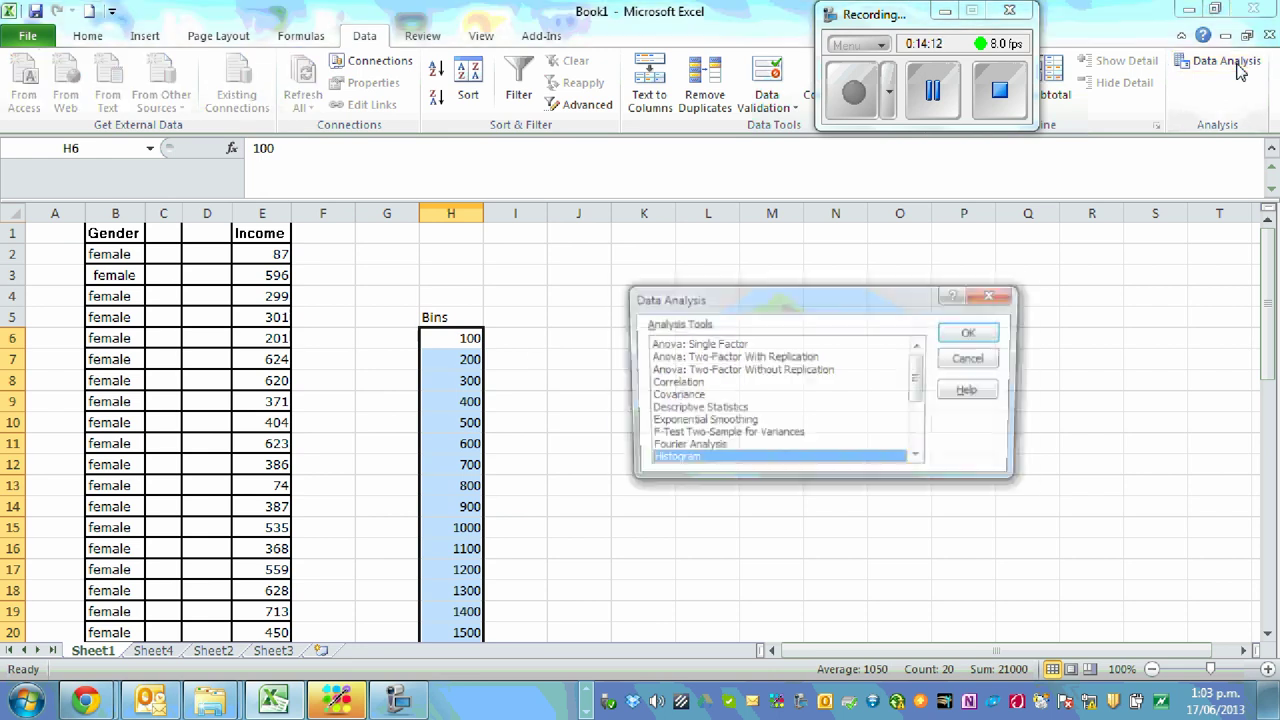
pyautogui.click(972, 332)
pyautogui.moveTo(858, 293); pyautogui.dragTo(771, 294)
pyautogui.press('BackSpace')
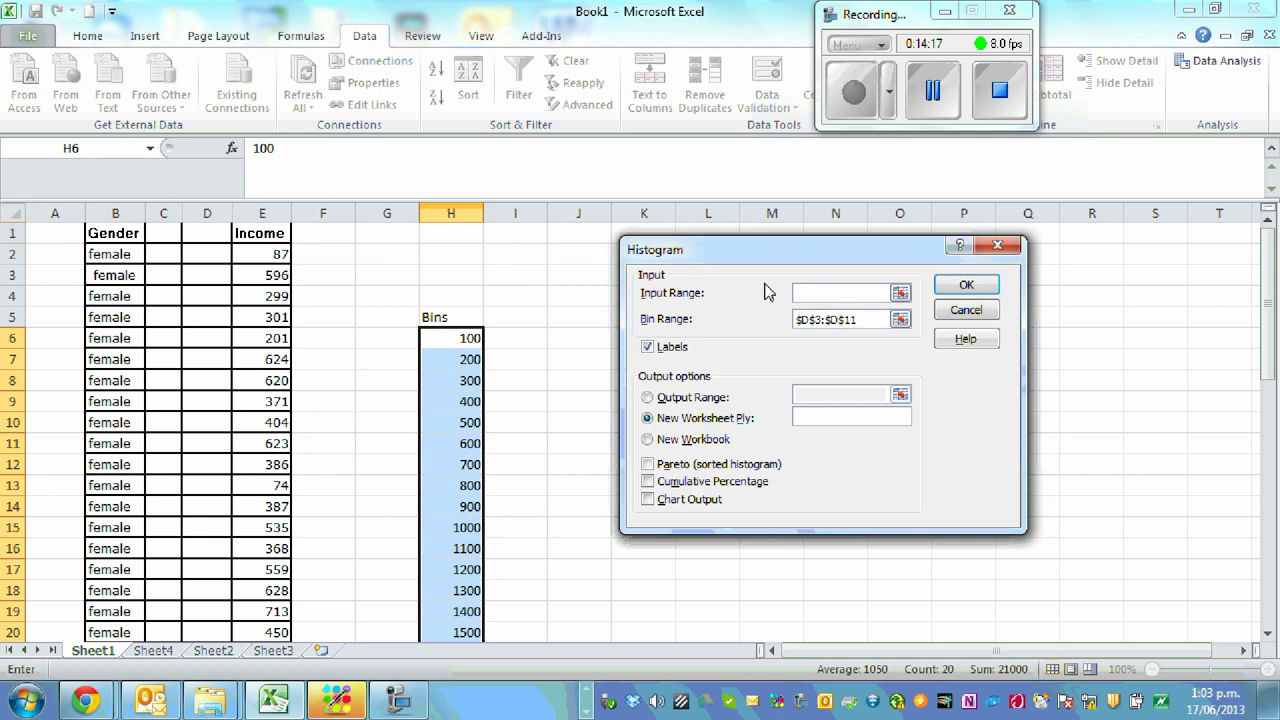
pyautogui.click(259, 233)
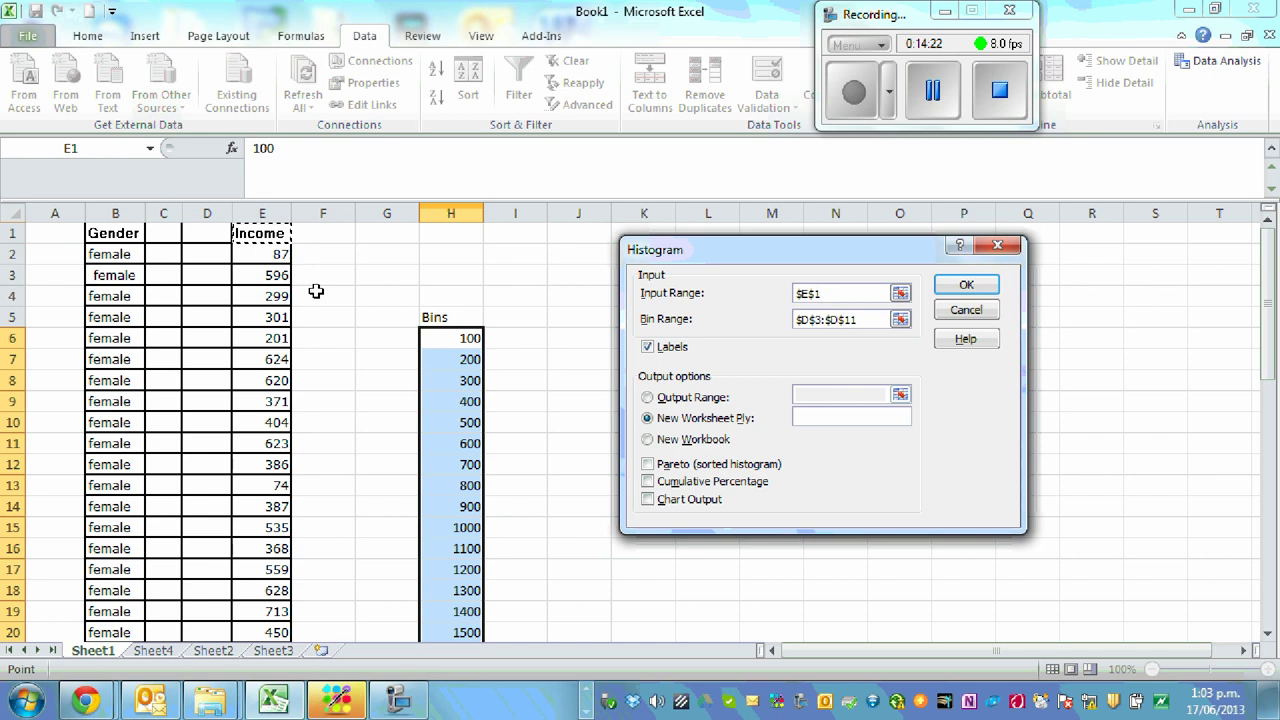
pyautogui.hotkey('ctrl', 'shift', 'Down')
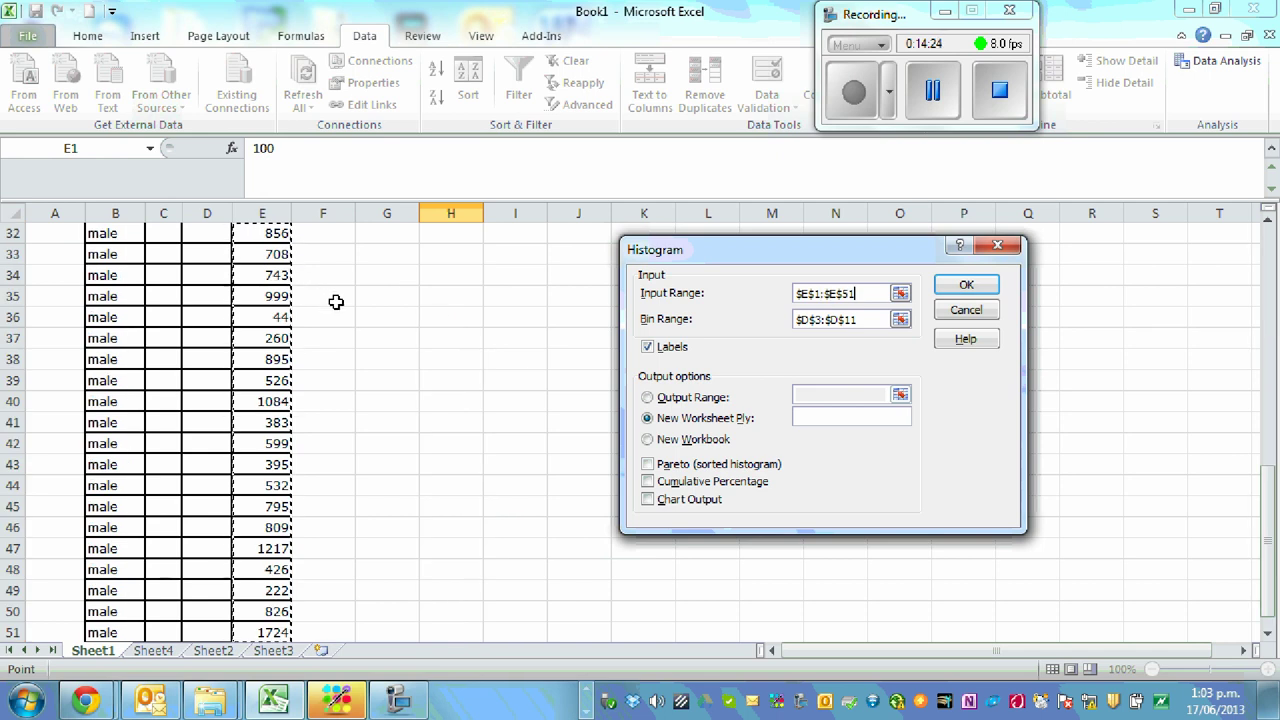
pyautogui.moveTo(1270, 543); pyautogui.dragTo(1272, 585)
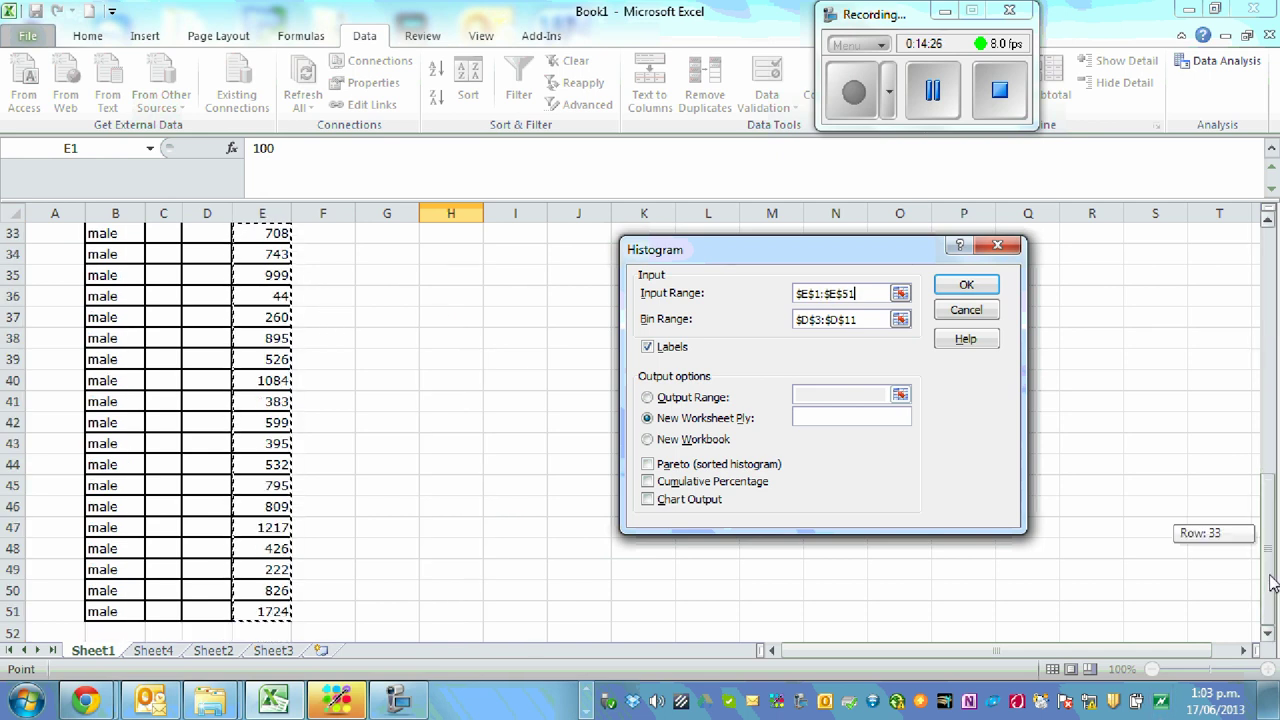
# Set the histogram's bin range to H5:H25 and generate the frequency table on a new worksheet, keeping the labels option on
pyautogui.click(871, 322)
pyautogui.click(866, 319)
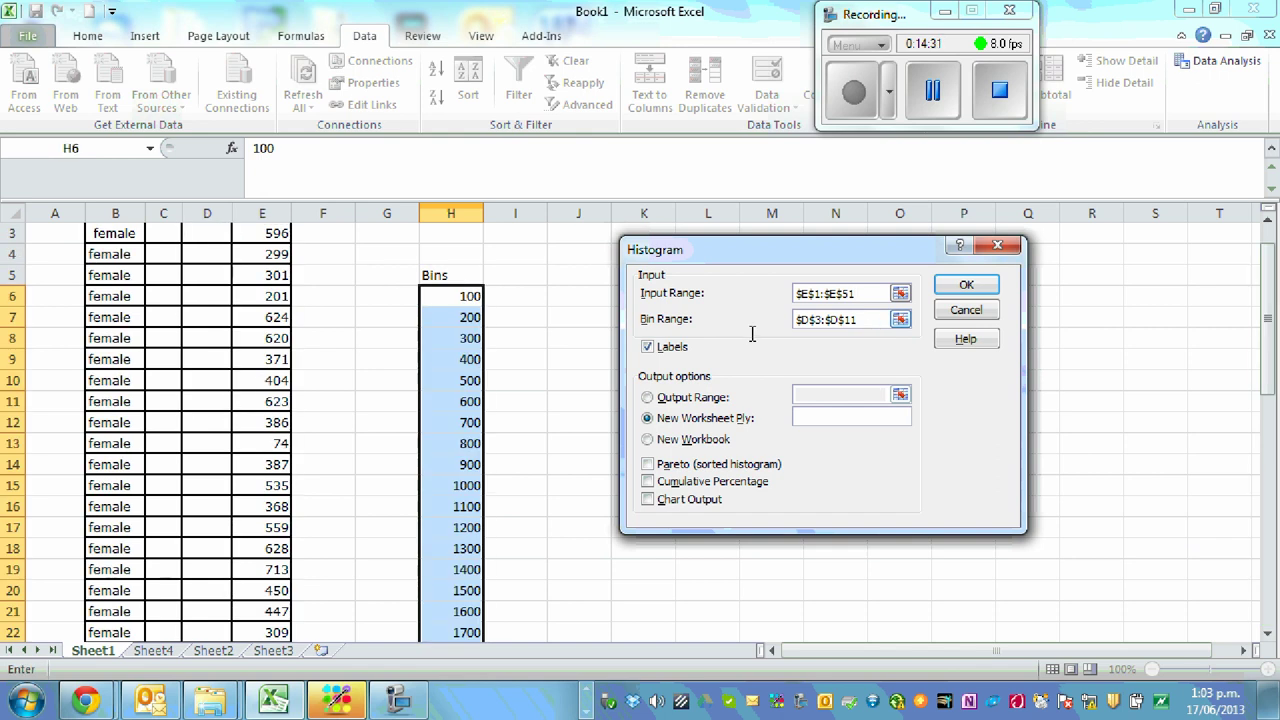
pyautogui.doubleClick(866, 318)
pyautogui.press('BackSpace')
pyautogui.press('BackSpace')
pyautogui.click(444, 276)
pyautogui.hotkey('ctrl', 'shift', 'Down')
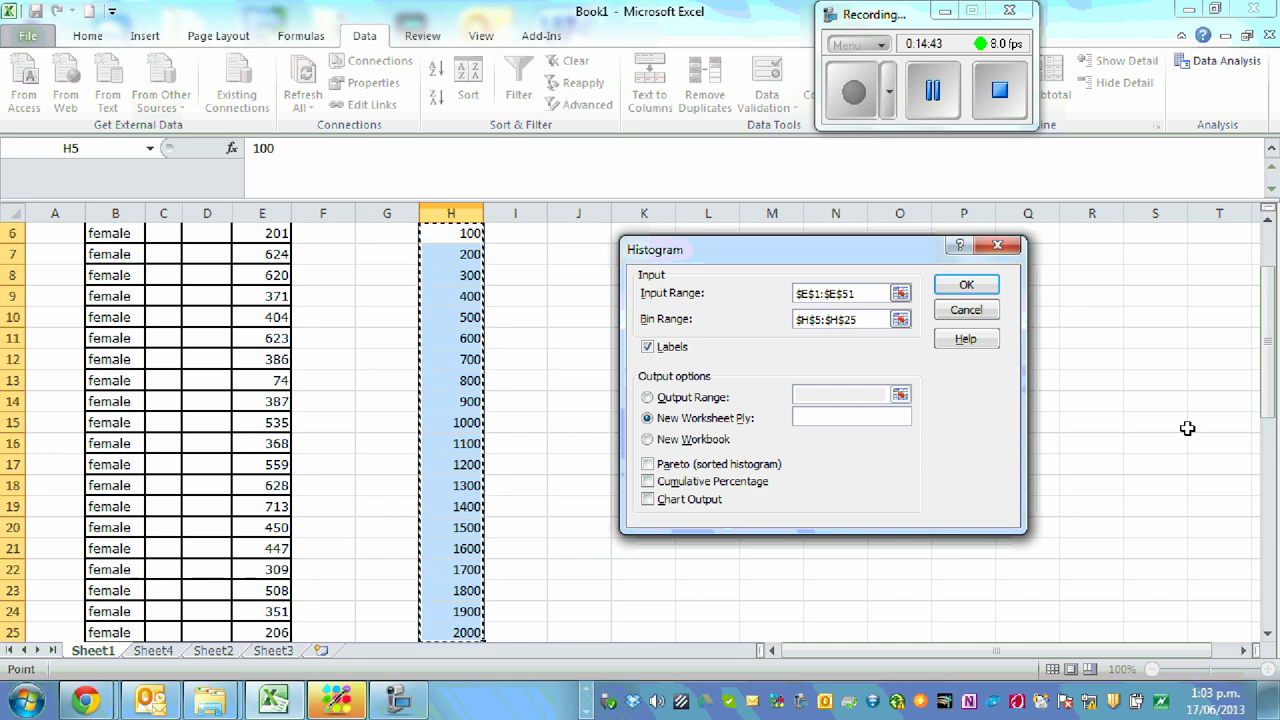
pyautogui.moveTo(1267, 368)
pyautogui.mouseDown()
pyautogui.moveTo(1265, 425)
pyautogui.moveTo(1265, 362)
pyautogui.mouseUp()
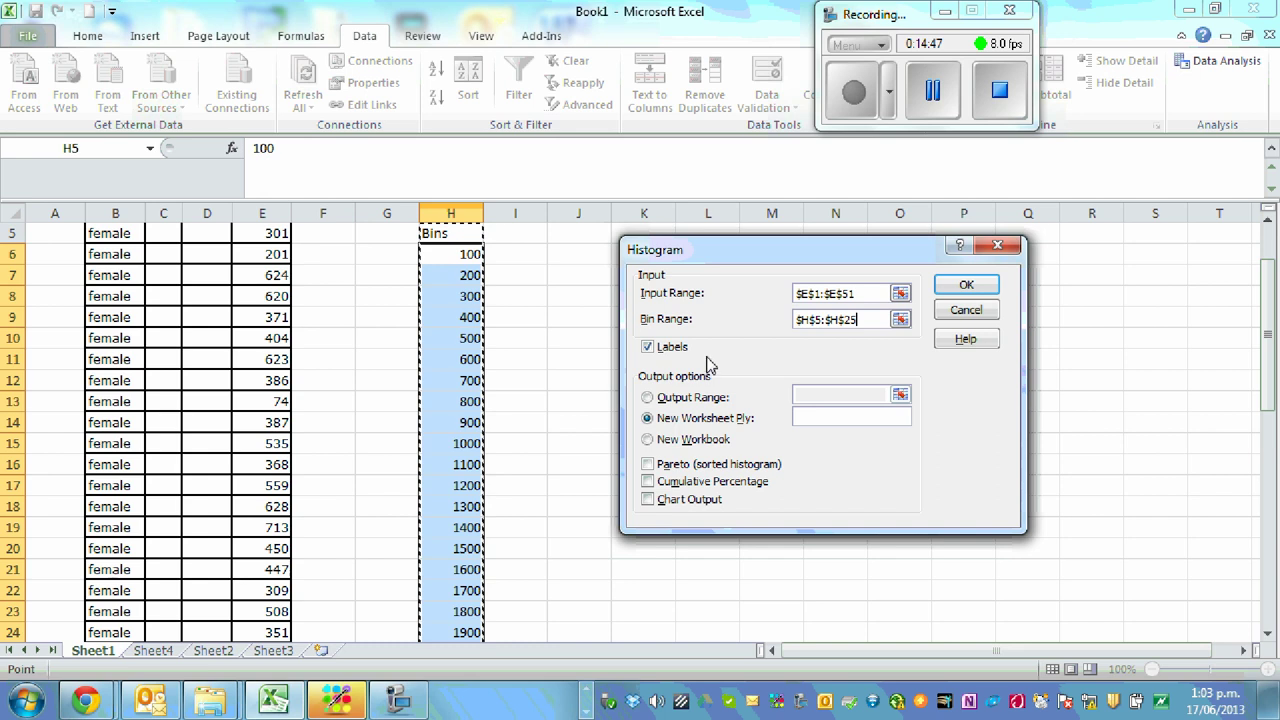
pyautogui.click(966, 286)
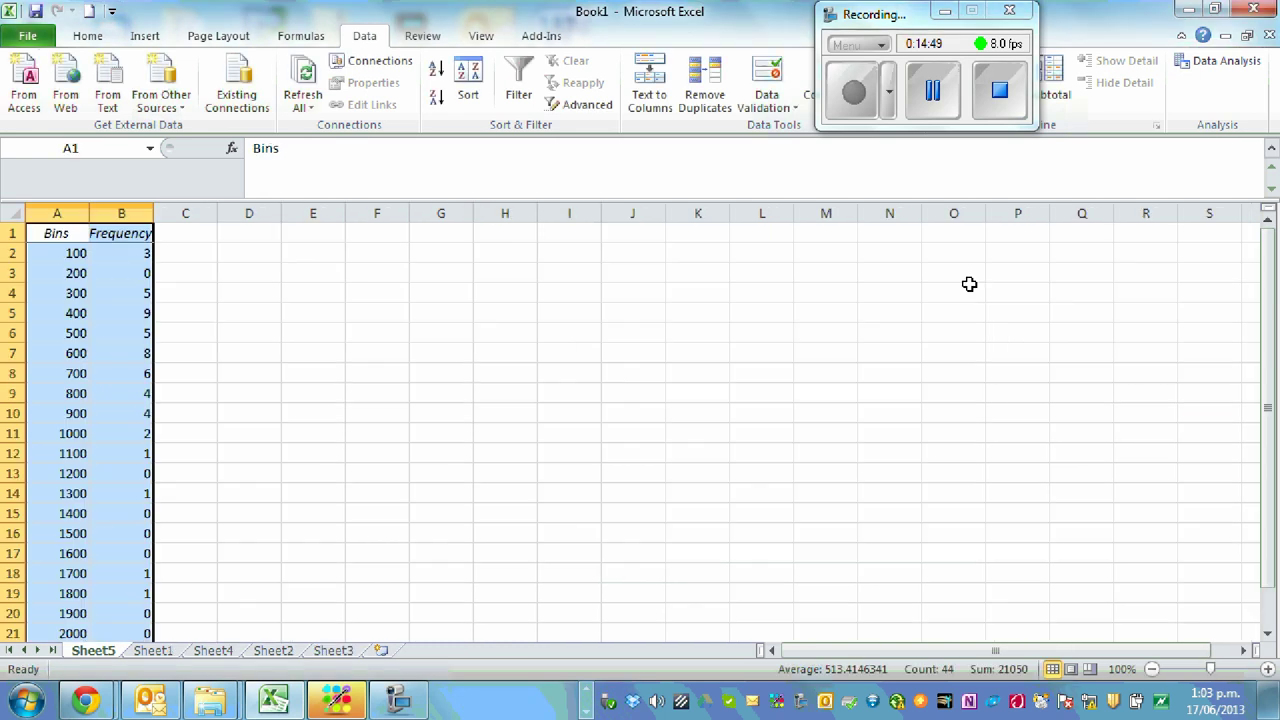
# Fit column A to its contents and widen the Frequency column B on the new worksheet
pyautogui.click(329, 374)
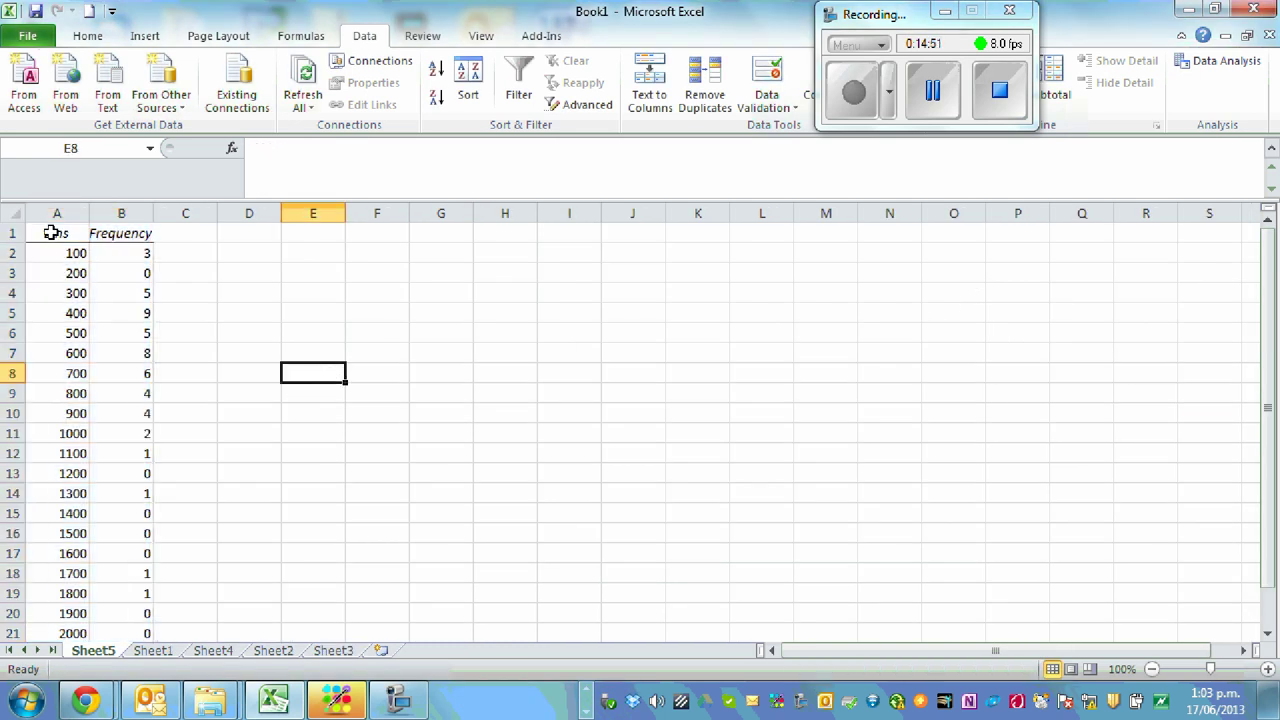
pyautogui.doubleClick(90, 213)
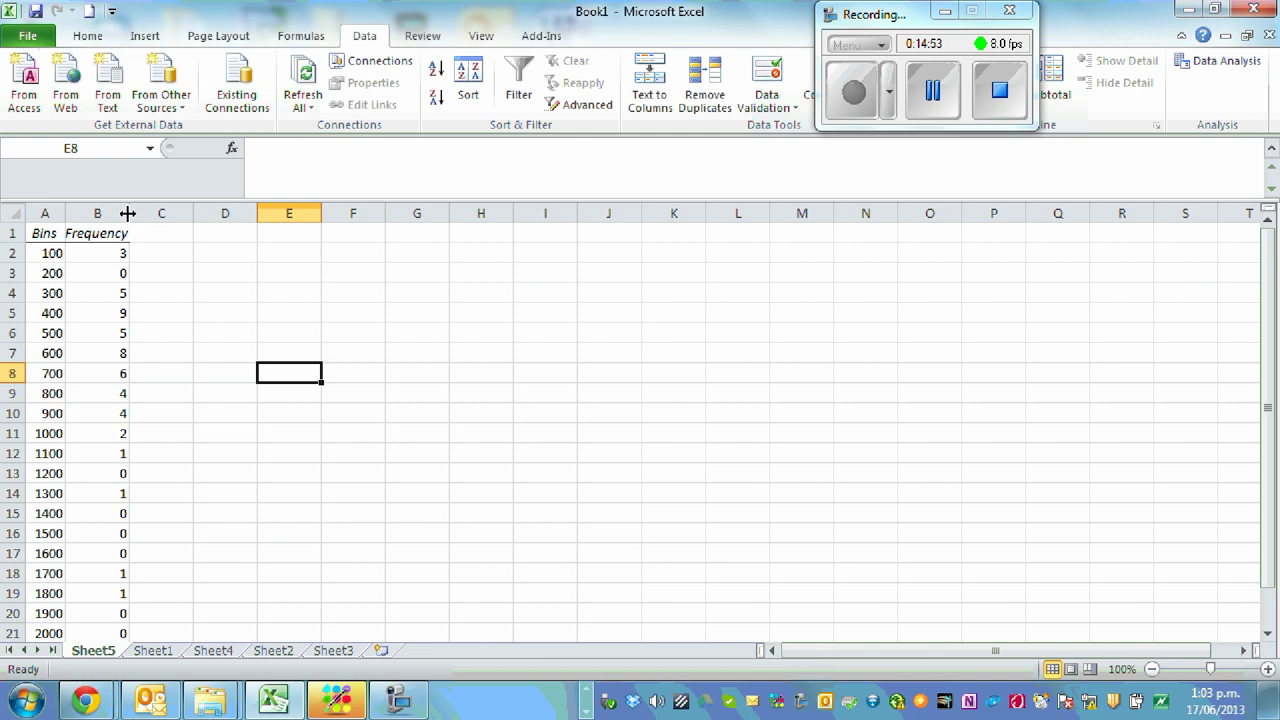
pyautogui.moveTo(129, 213); pyautogui.dragTo(167, 213)
# Clear the frequency table rows after the 1700 bin, cells A19:B22
pyautogui.scroll(-2, 393, 294)
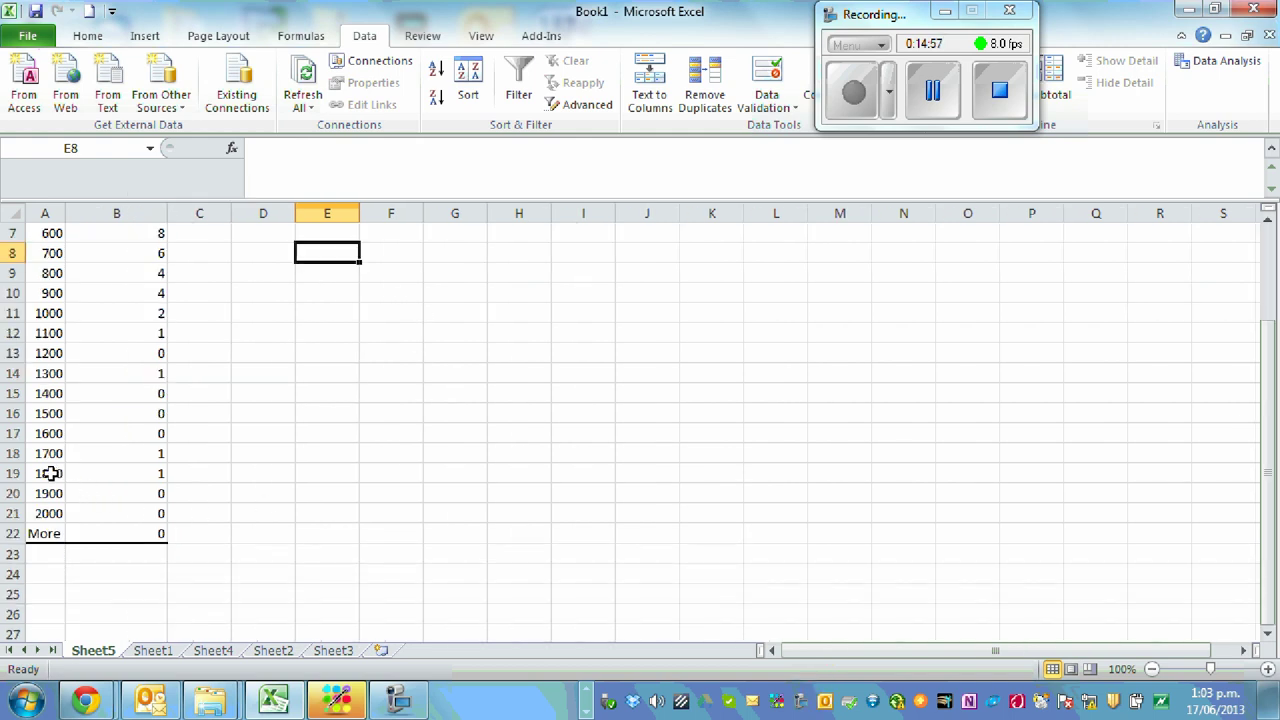
pyautogui.moveTo(49, 474); pyautogui.dragTo(136, 543)
pyautogui.press('Delete')
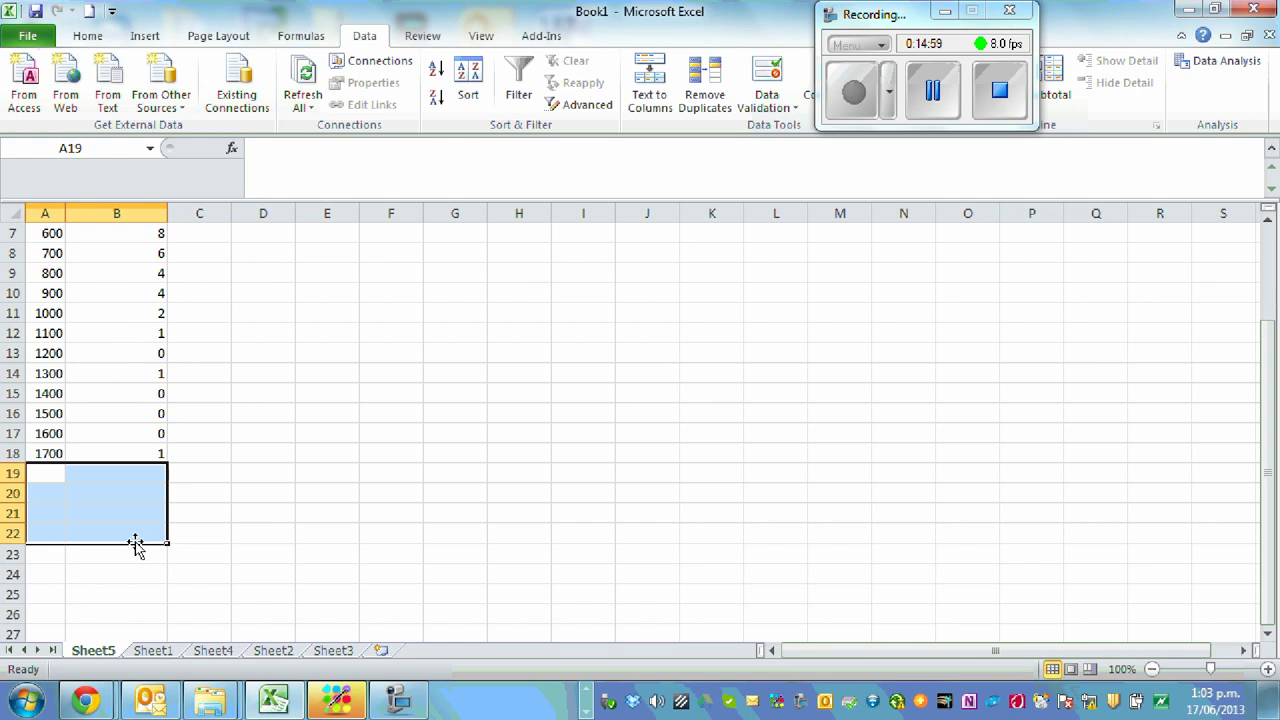
pyautogui.scroll(2, 557, 471)
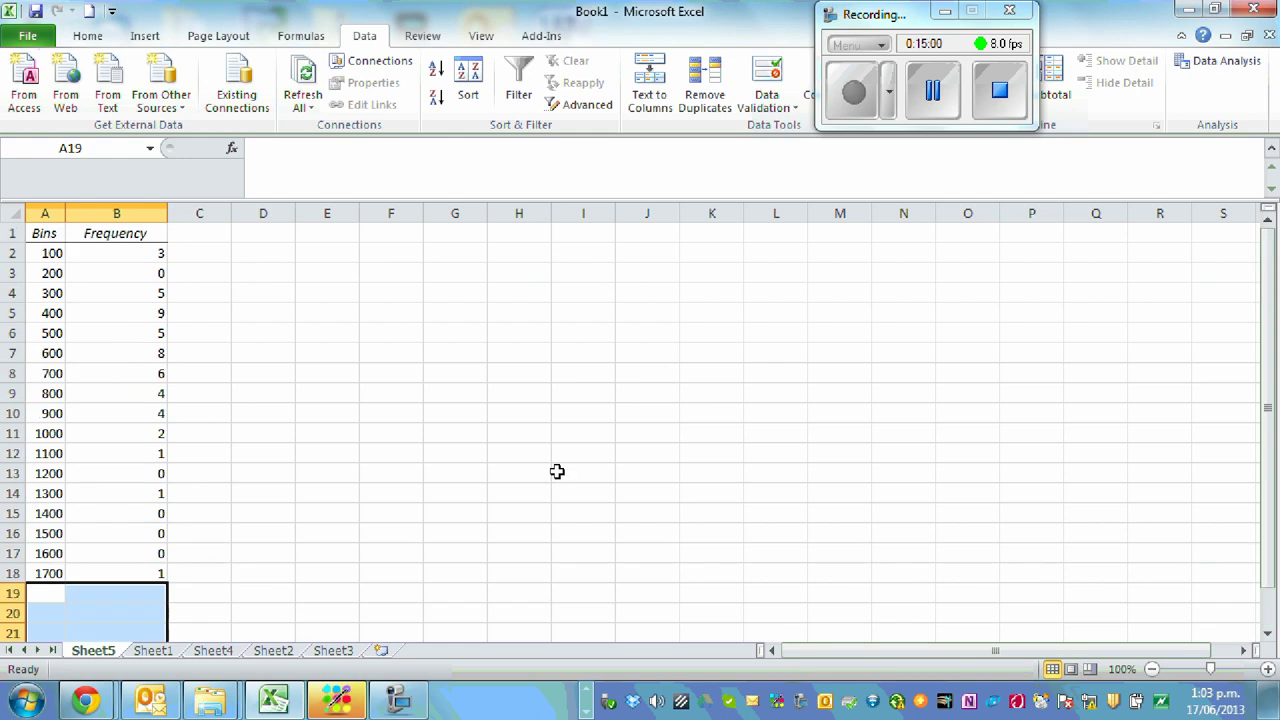
# Replace the heading in A1 with "Income" and fit column A to its contents
pyautogui.doubleClick(33, 253)
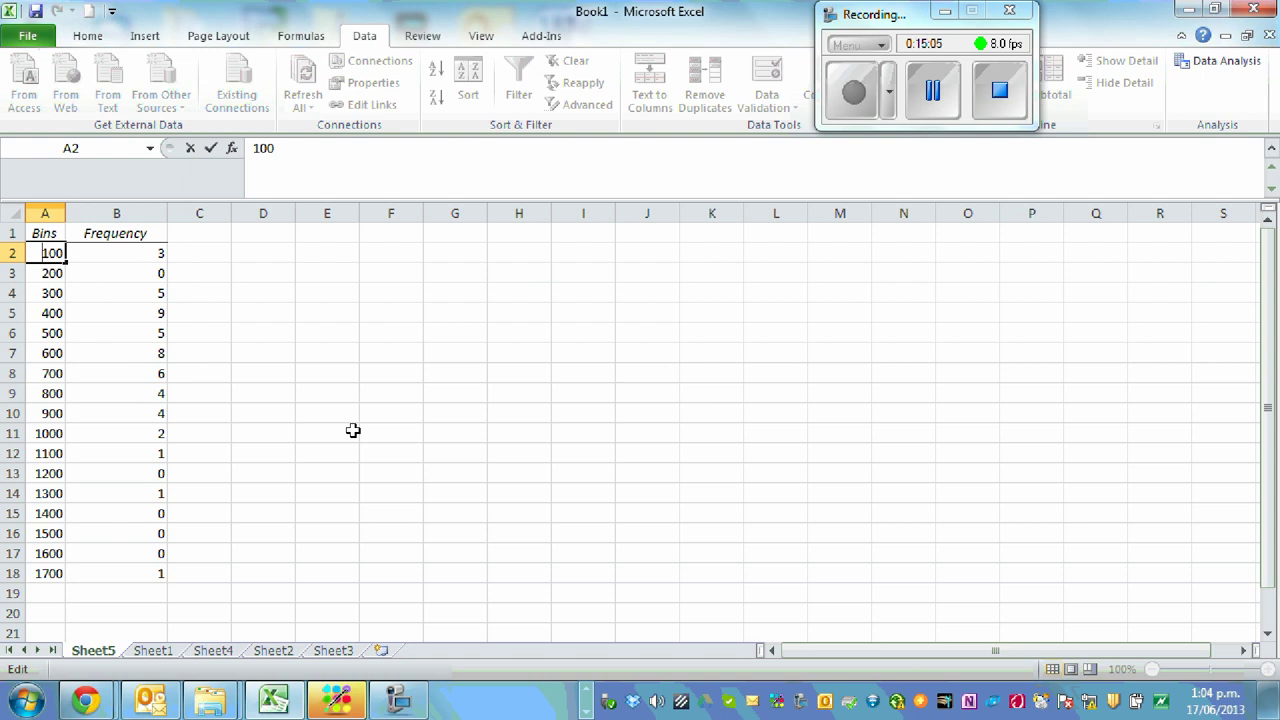
pyautogui.click(202, 382)
pyautogui.keyDown('ctrl'); pyautogui.scroll(5, 206, 377); pyautogui.keyUp('ctrl')
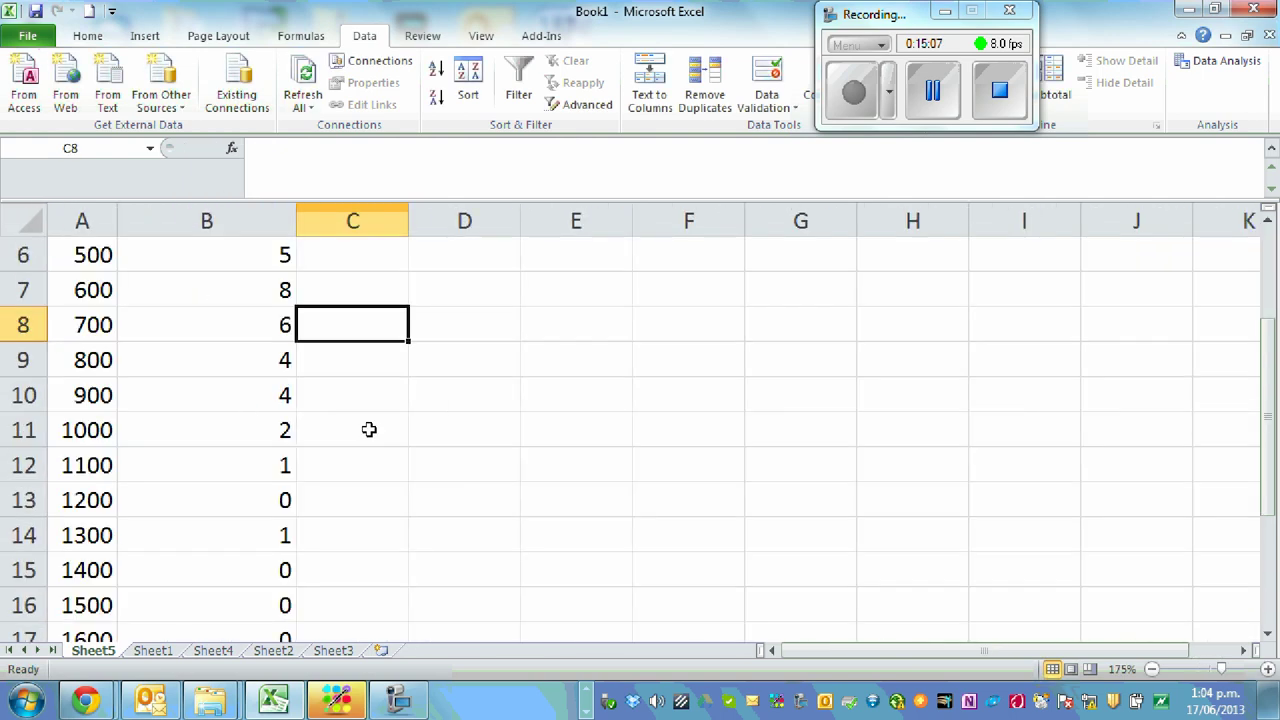
pyautogui.click(80, 253)
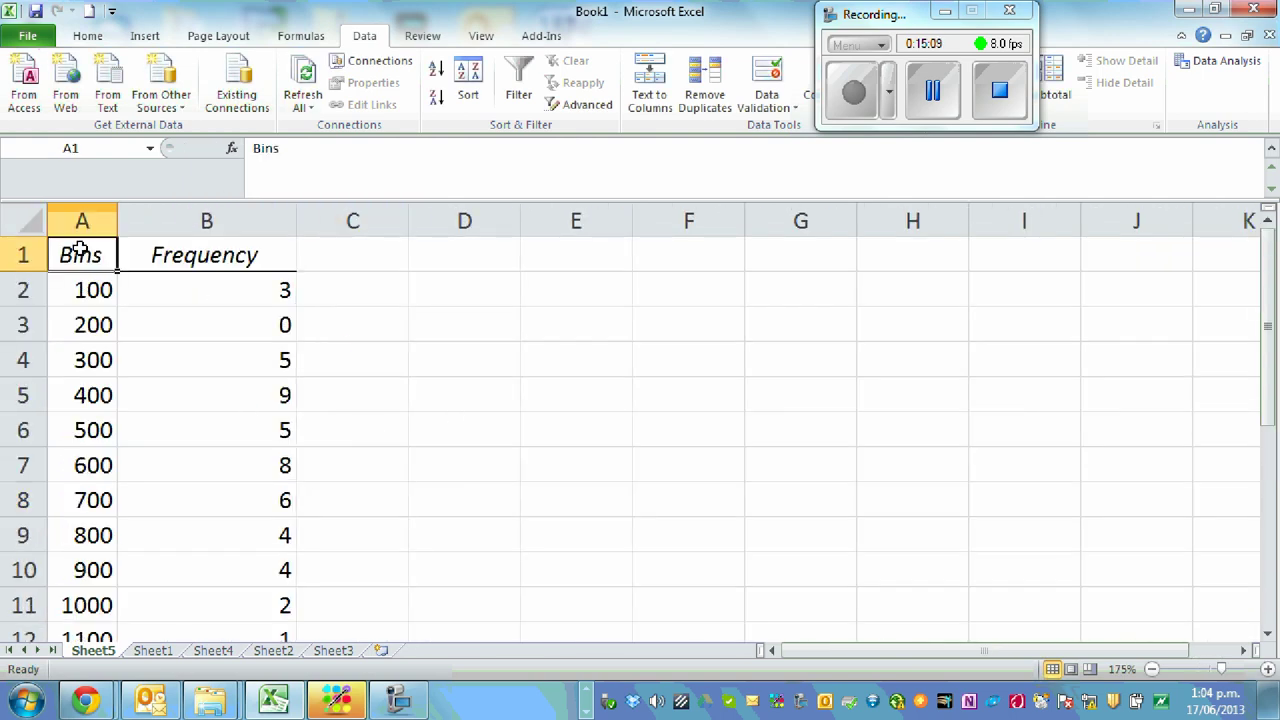
pyautogui.write('Income')
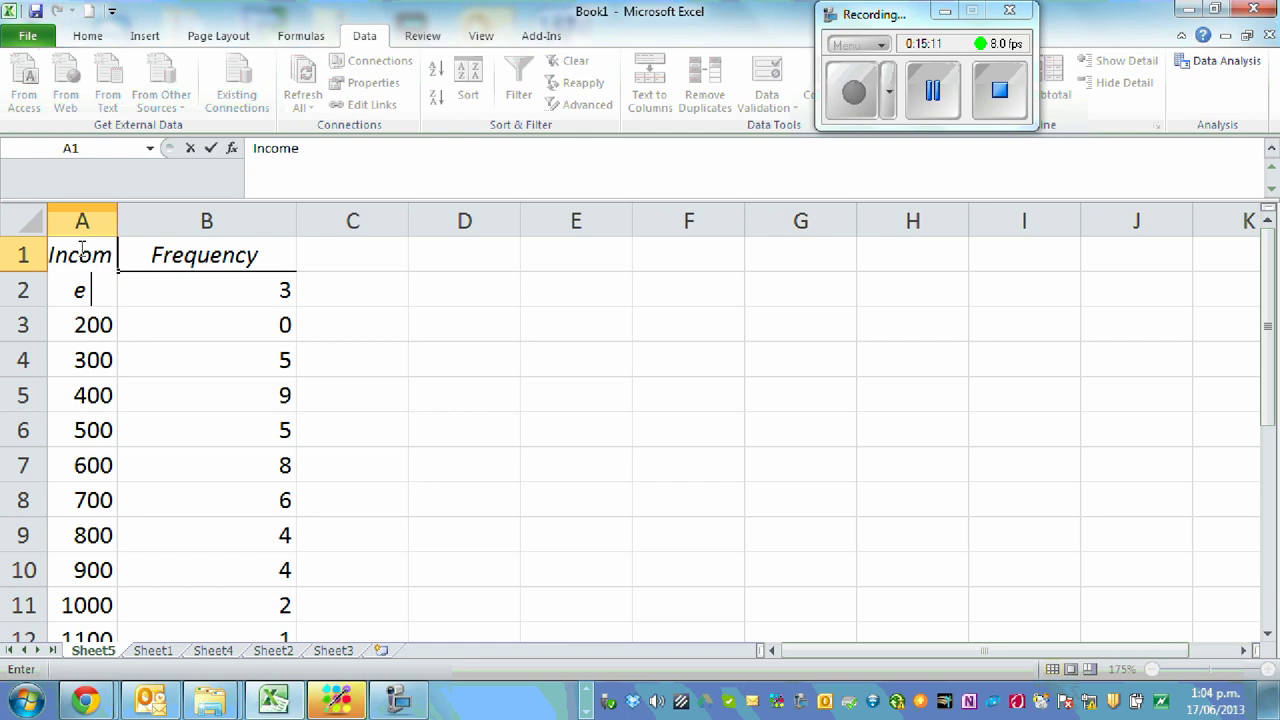
pyautogui.click(530, 362)
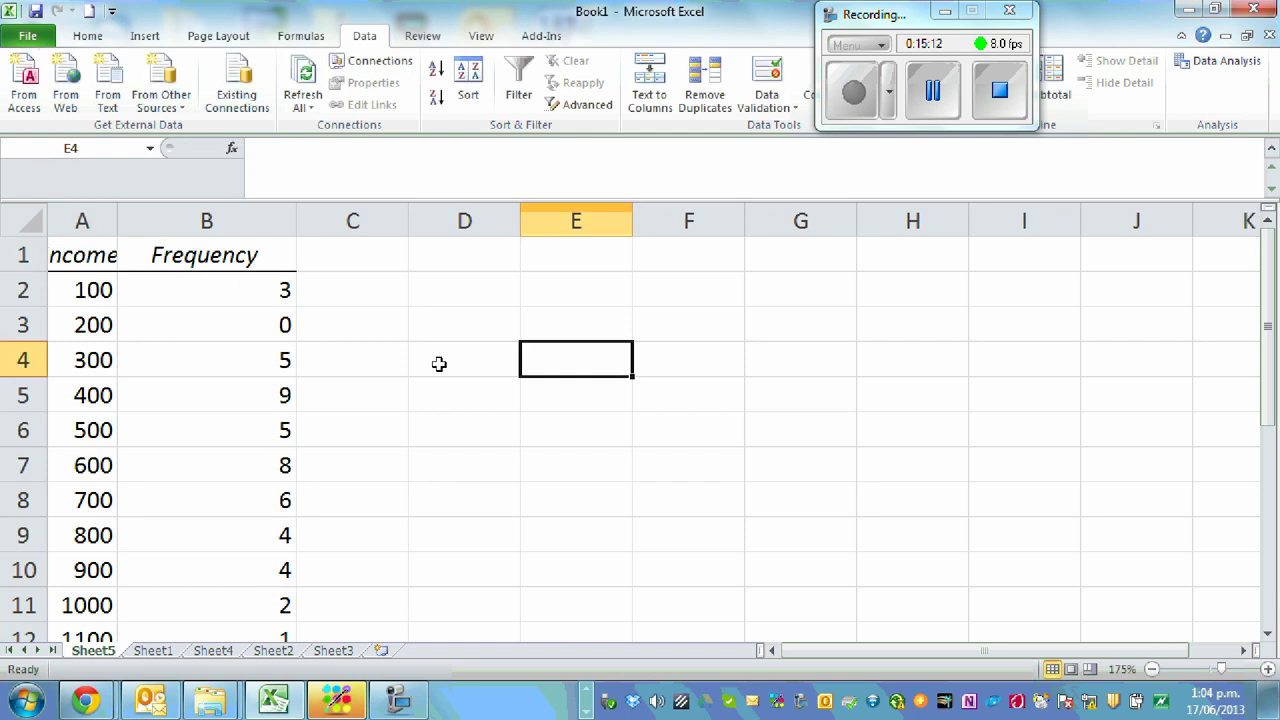
pyautogui.doubleClick(118, 221)
# Change the first bin label in A2 to the range 0-100
pyautogui.click(117, 289)
pyautogui.doubleClick(92, 290)
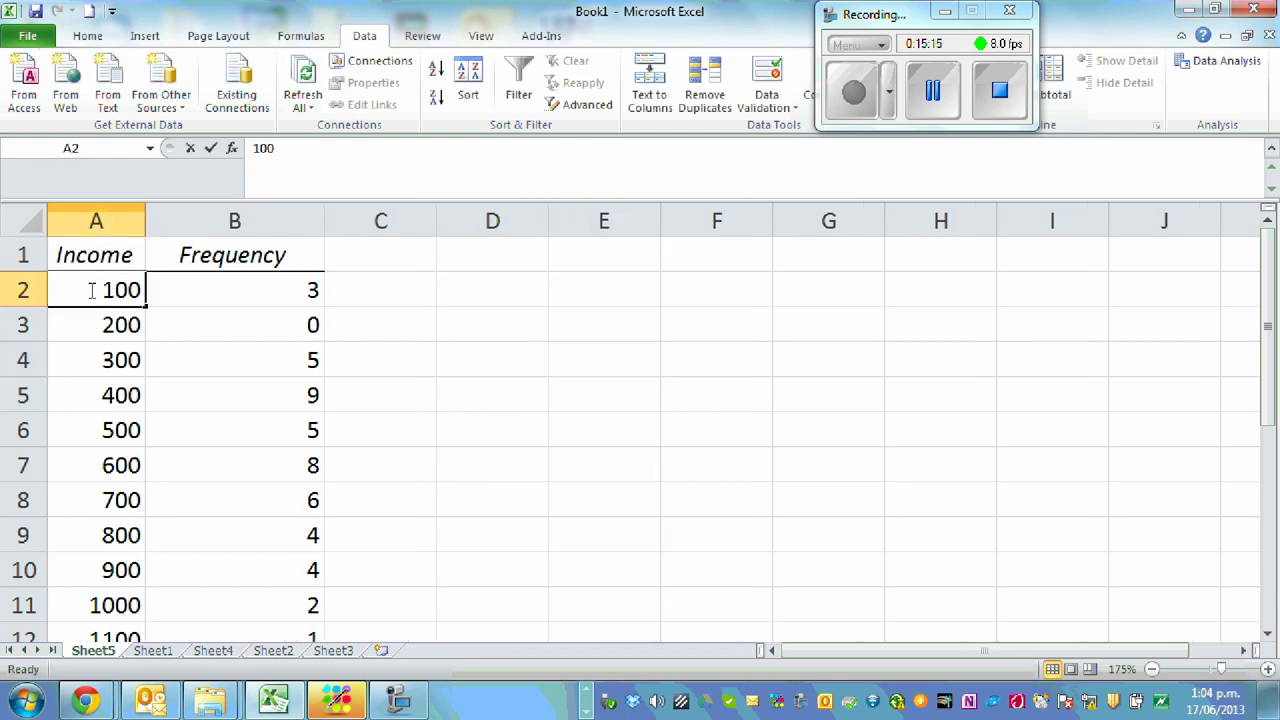
pyautogui.write('0')
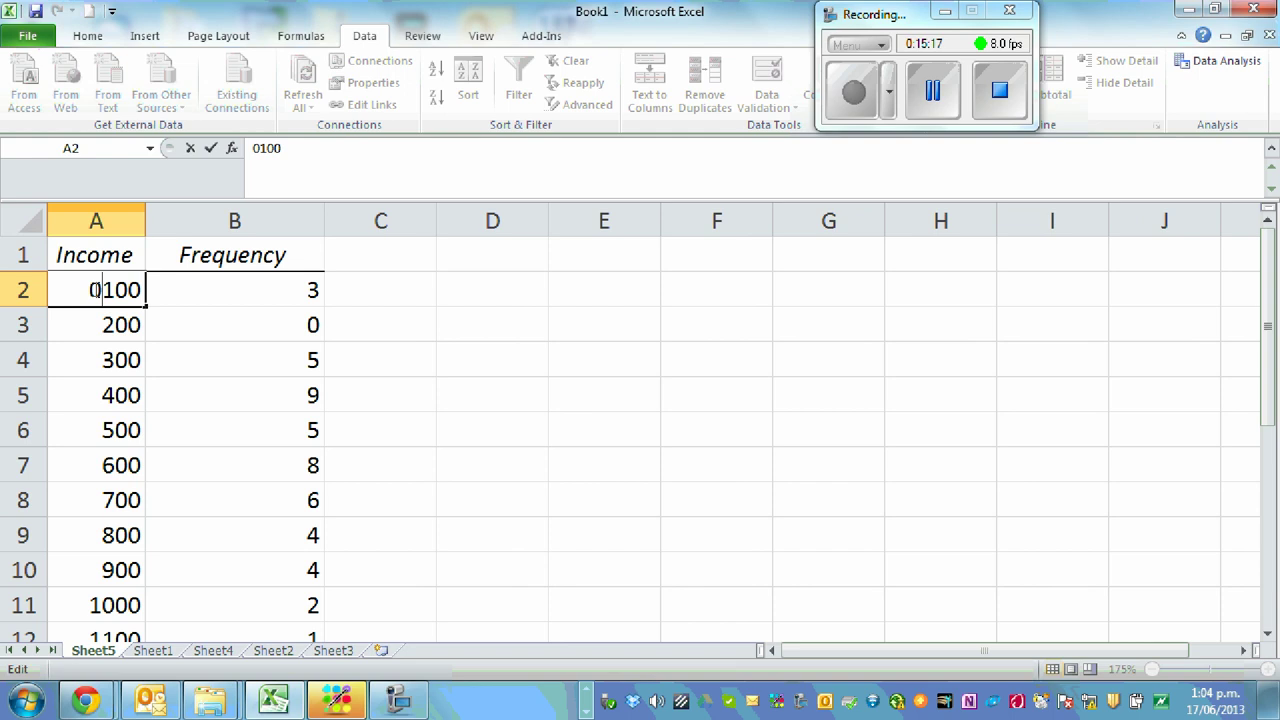
pyautogui.write('-100')
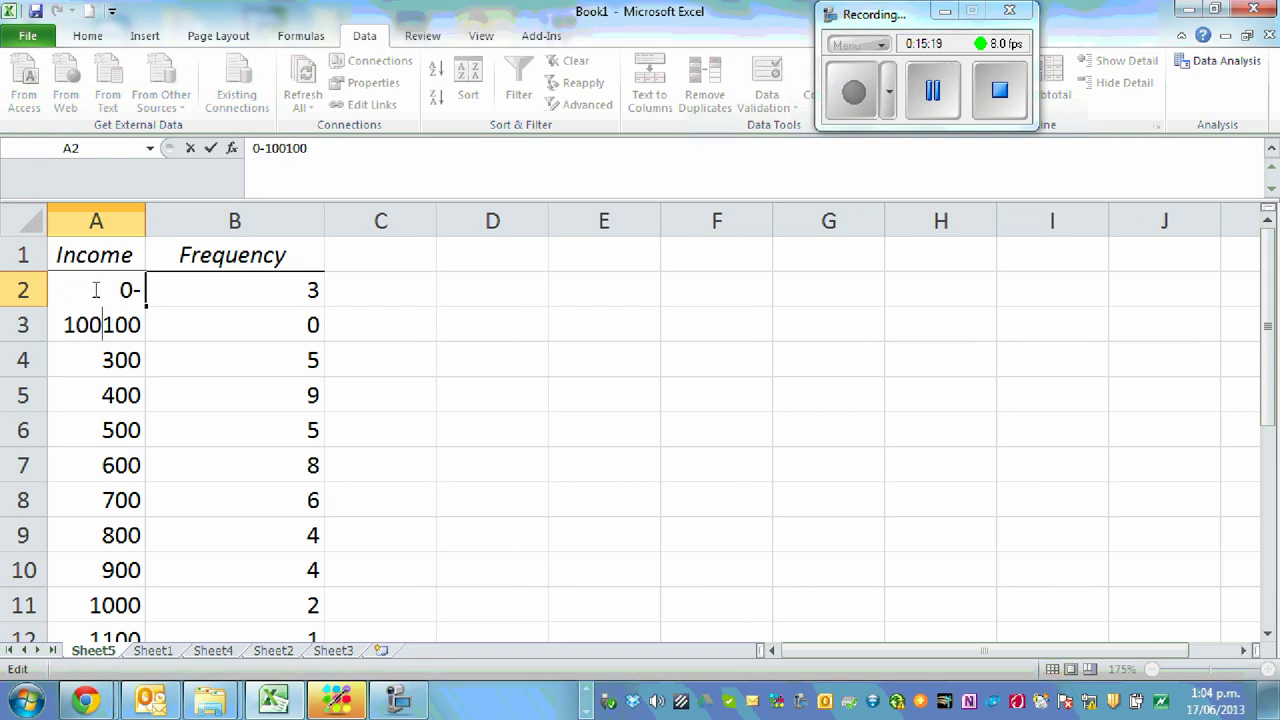
pyautogui.press('BackSpace')
pyautogui.press('BackSpace')
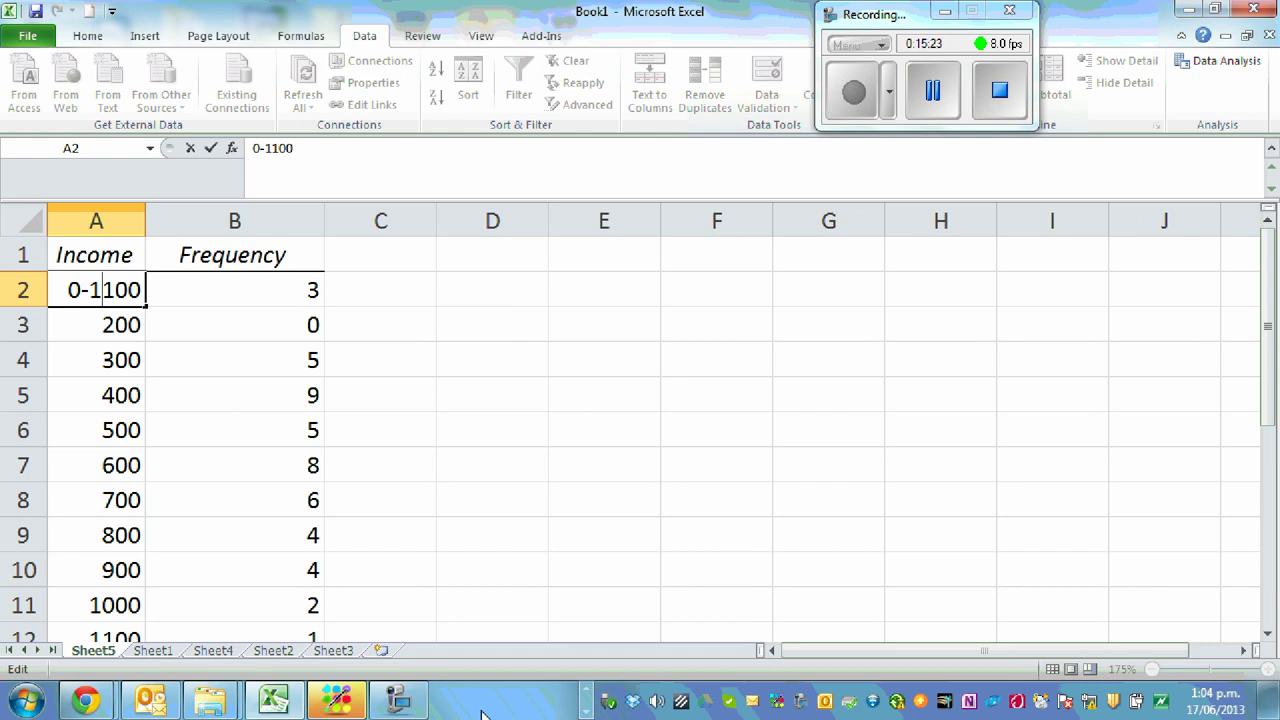
pyautogui.press('BackSpace')
# Change the bin labels in A3 and A4 to the ranges 100-200 and 200-300
pyautogui.click(83, 325)
pyautogui.write('100')
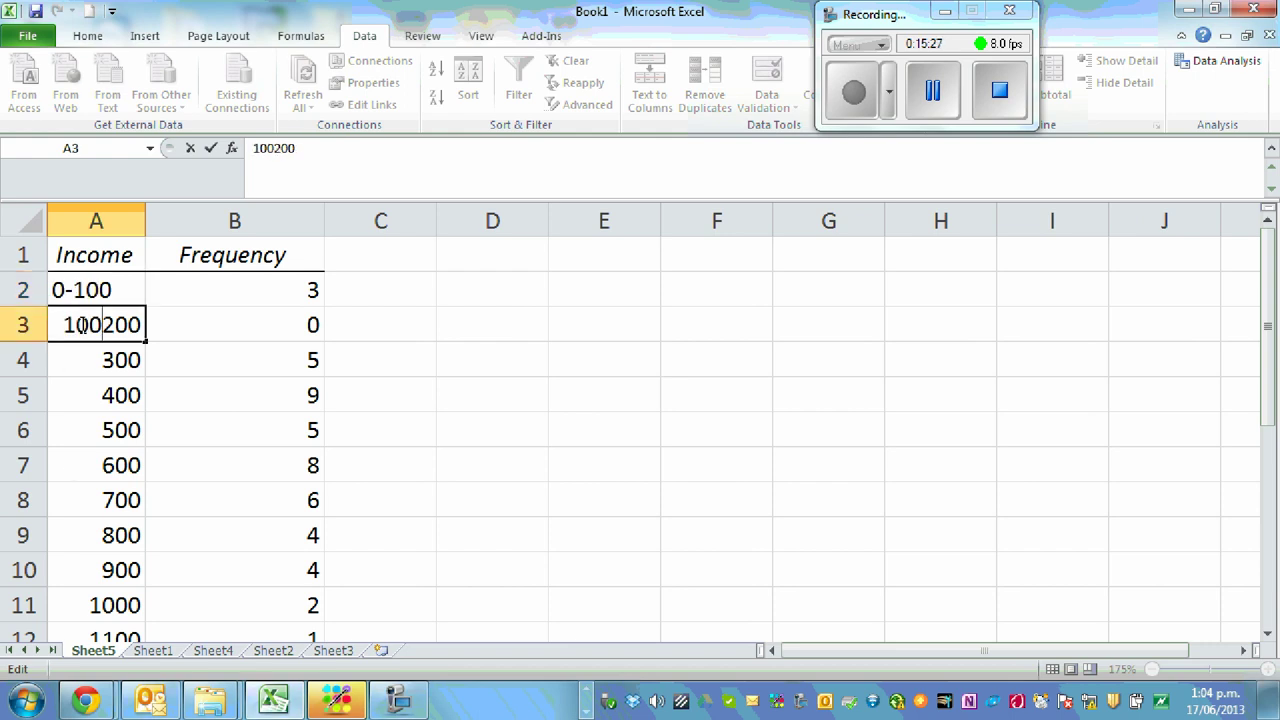
pyautogui.write('-')
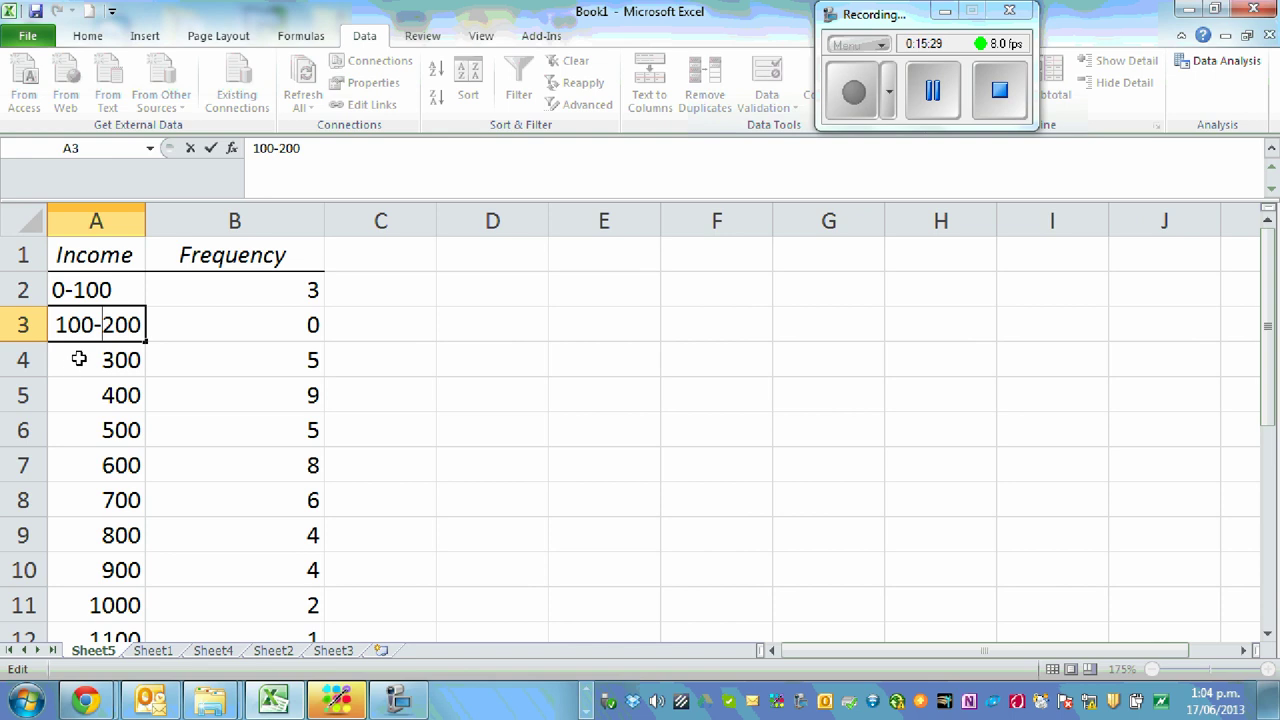
pyautogui.click(79, 358)
pyautogui.write('200')
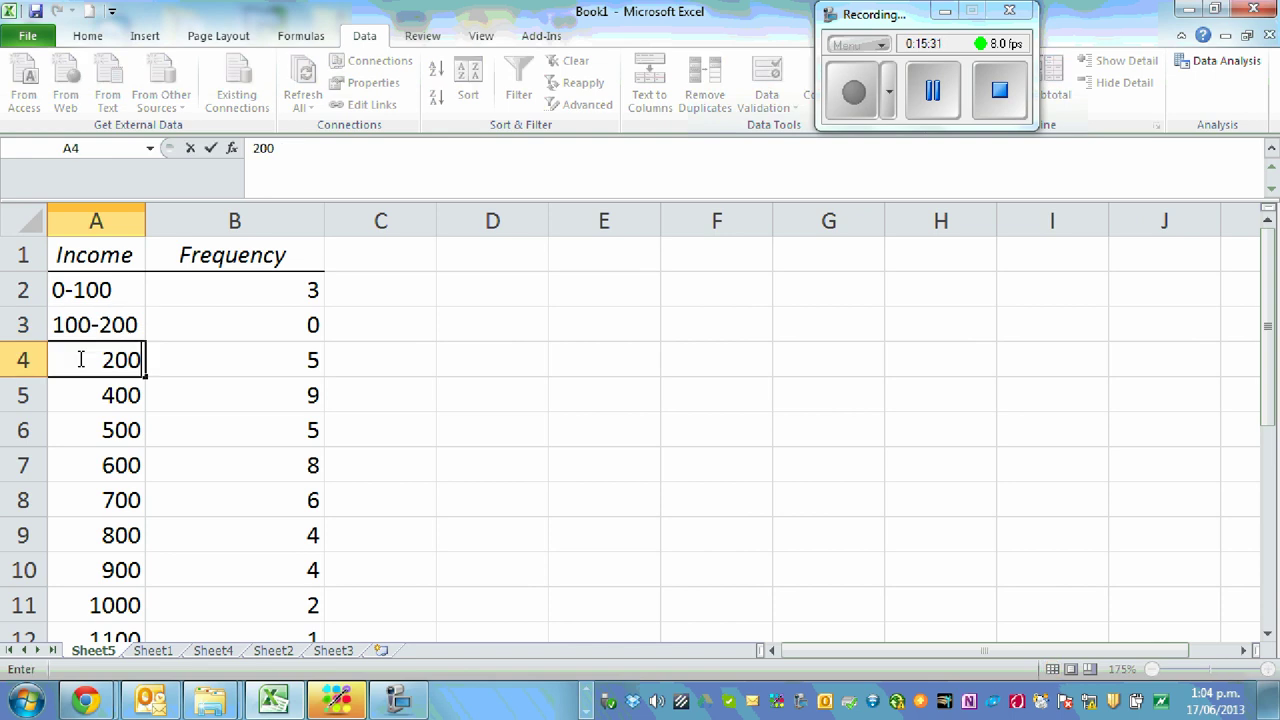
pyautogui.write('-300')
pyautogui.click(671, 383)
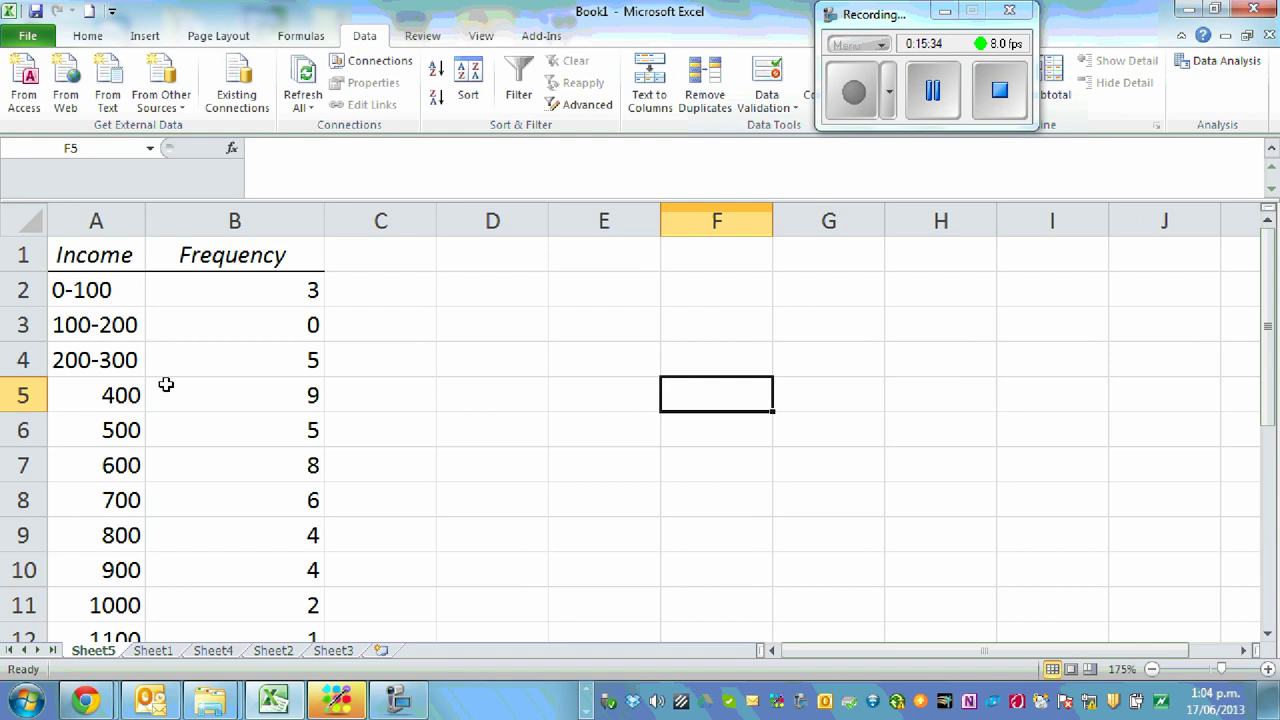
# Change the bin label in A5 to the range 300-400
pyautogui.click(91, 394)
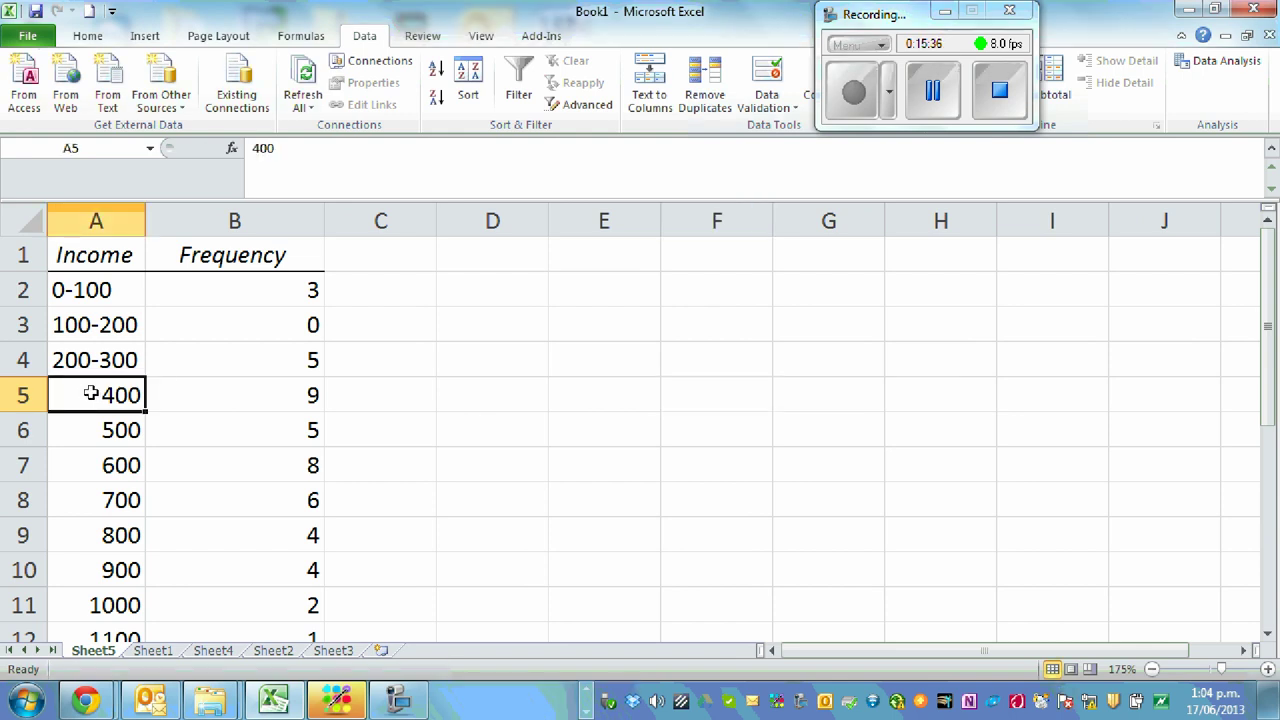
pyautogui.doubleClick(91, 394)
pyautogui.write('300-')
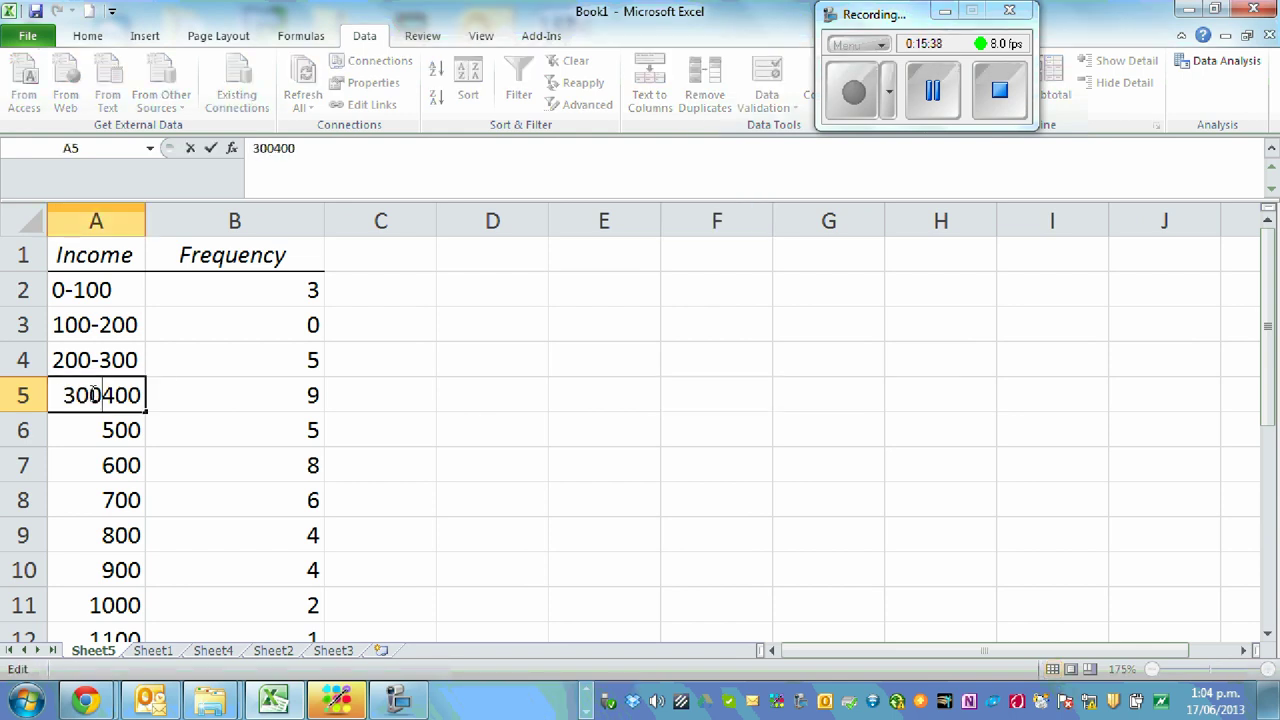
pyautogui.click(572, 332)
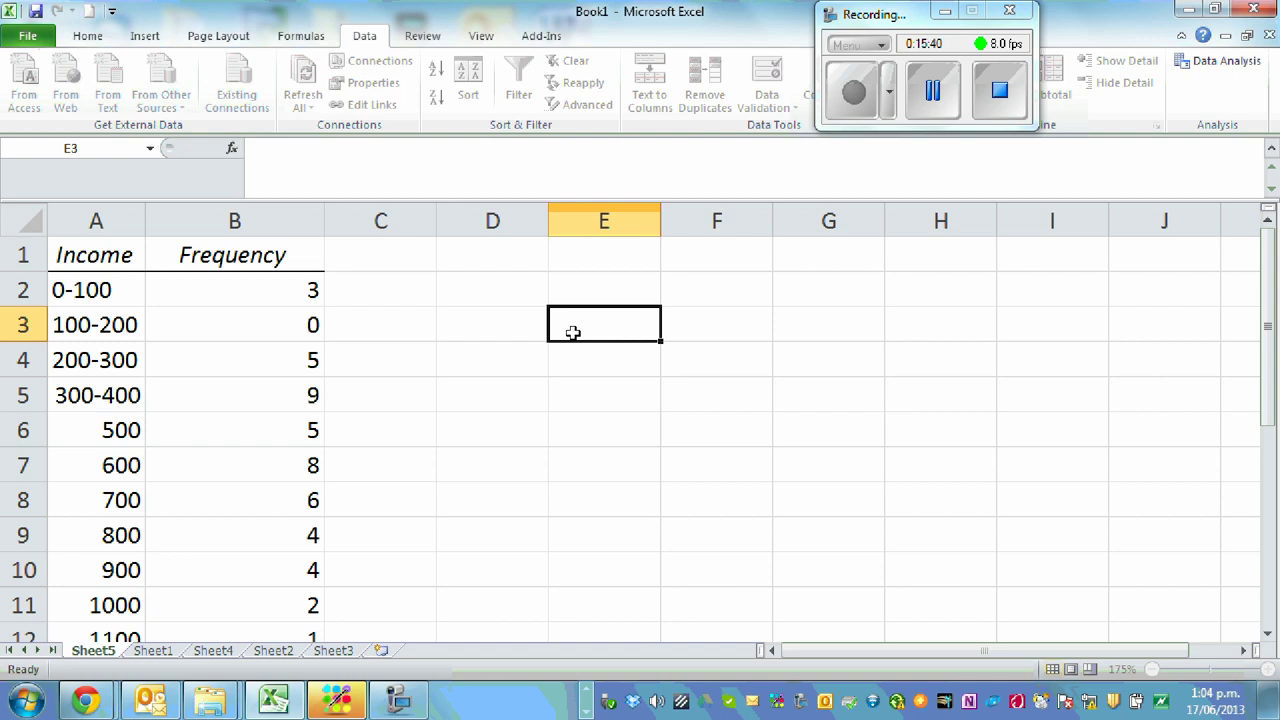
pyautogui.click(83, 431)
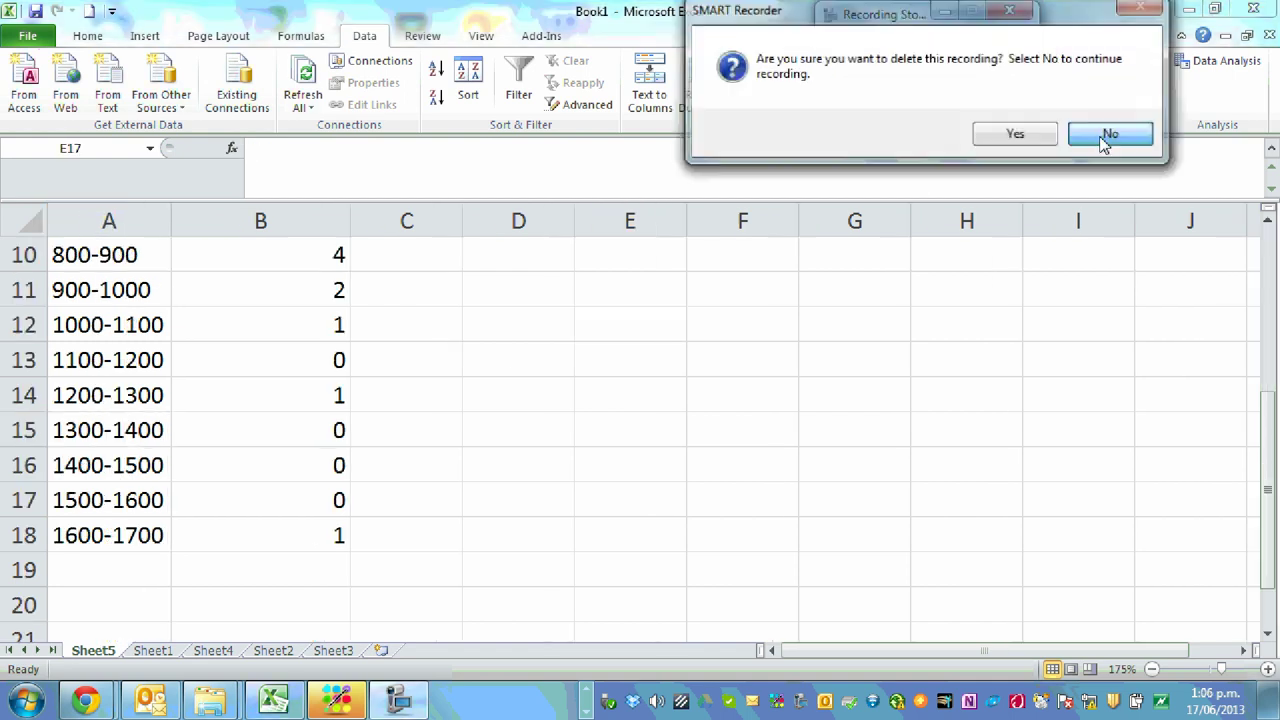
# Review the income ranges in A2:A18 and their frequencies from the first row to the last
pyautogui.click(1108, 131)
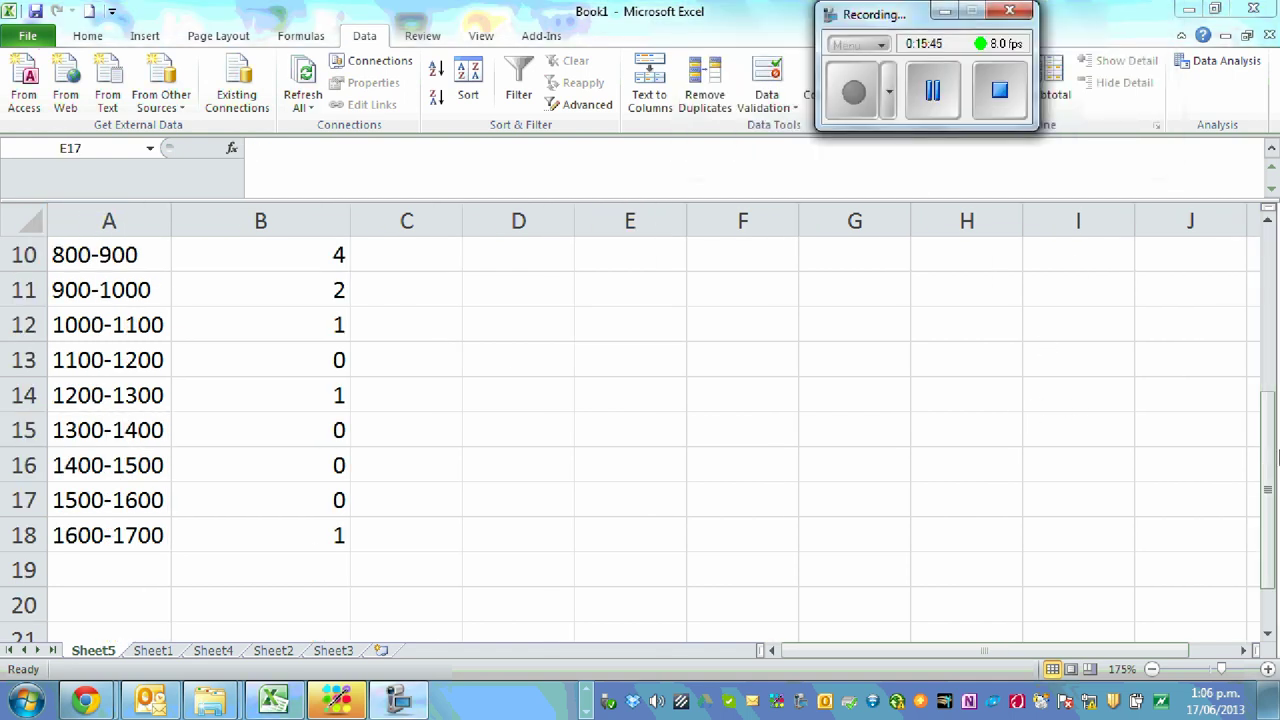
pyautogui.moveTo(1265, 450); pyautogui.dragTo(1263, 282)
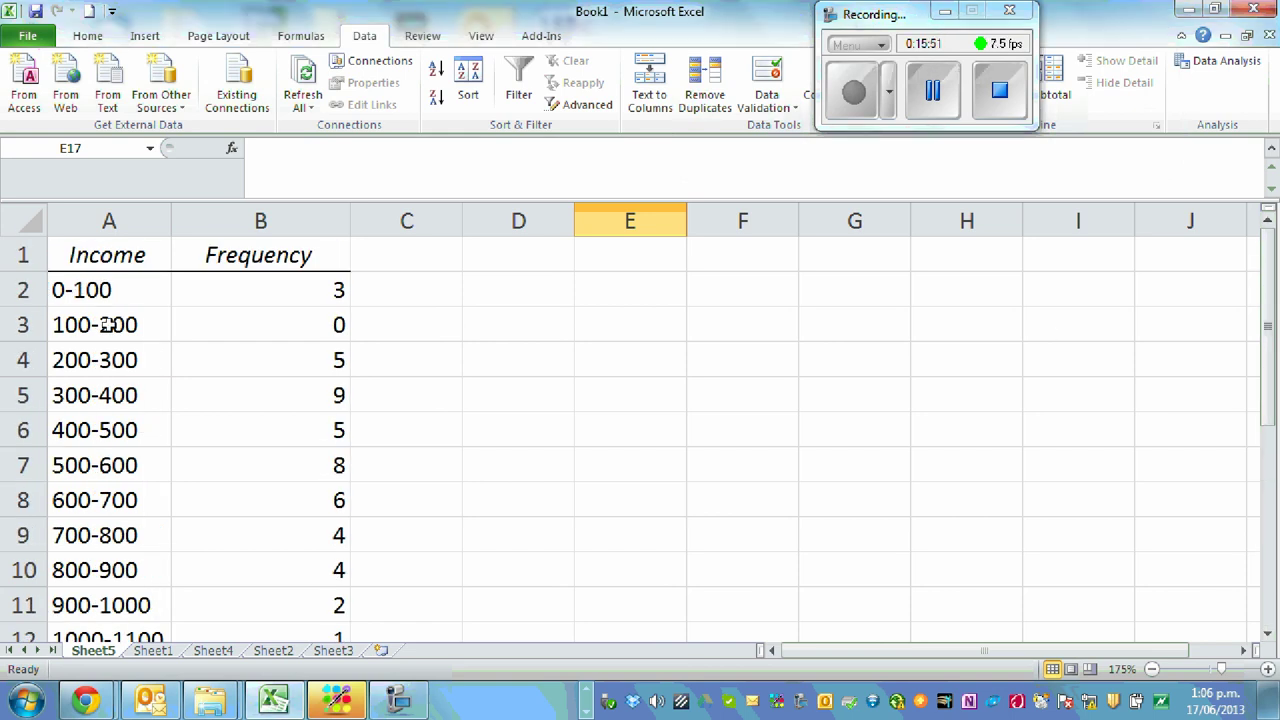
pyautogui.scroll(-4, 103, 326)
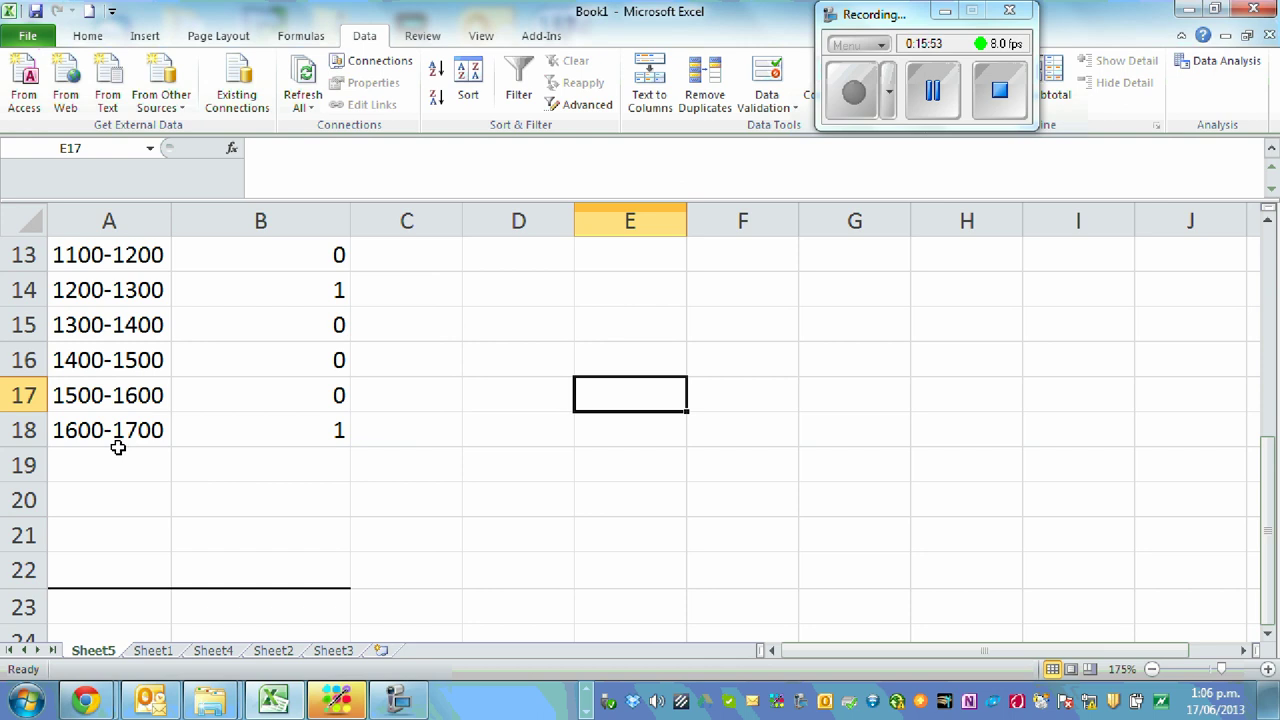
pyautogui.scroll(4, 462, 432)
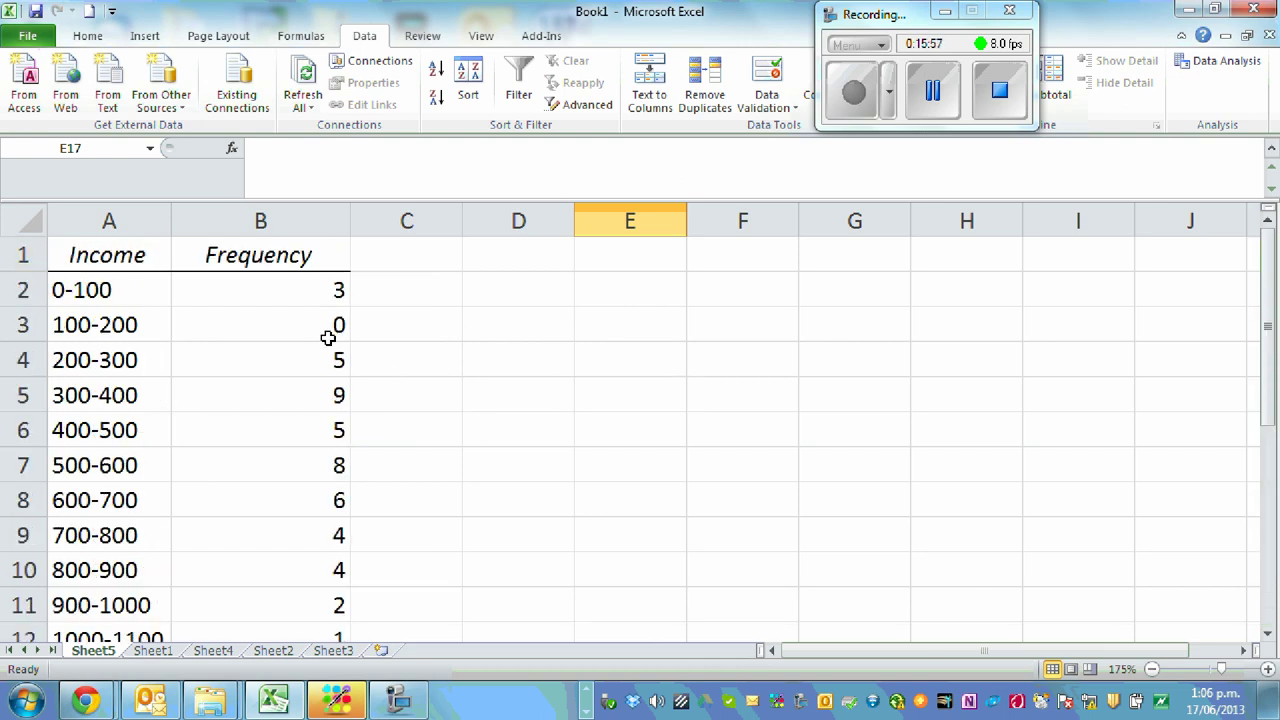
pyautogui.scroll(-2, 332, 340)
pyautogui.scroll(2, 329, 341)
pyautogui.scroll(-5, 369, 366)
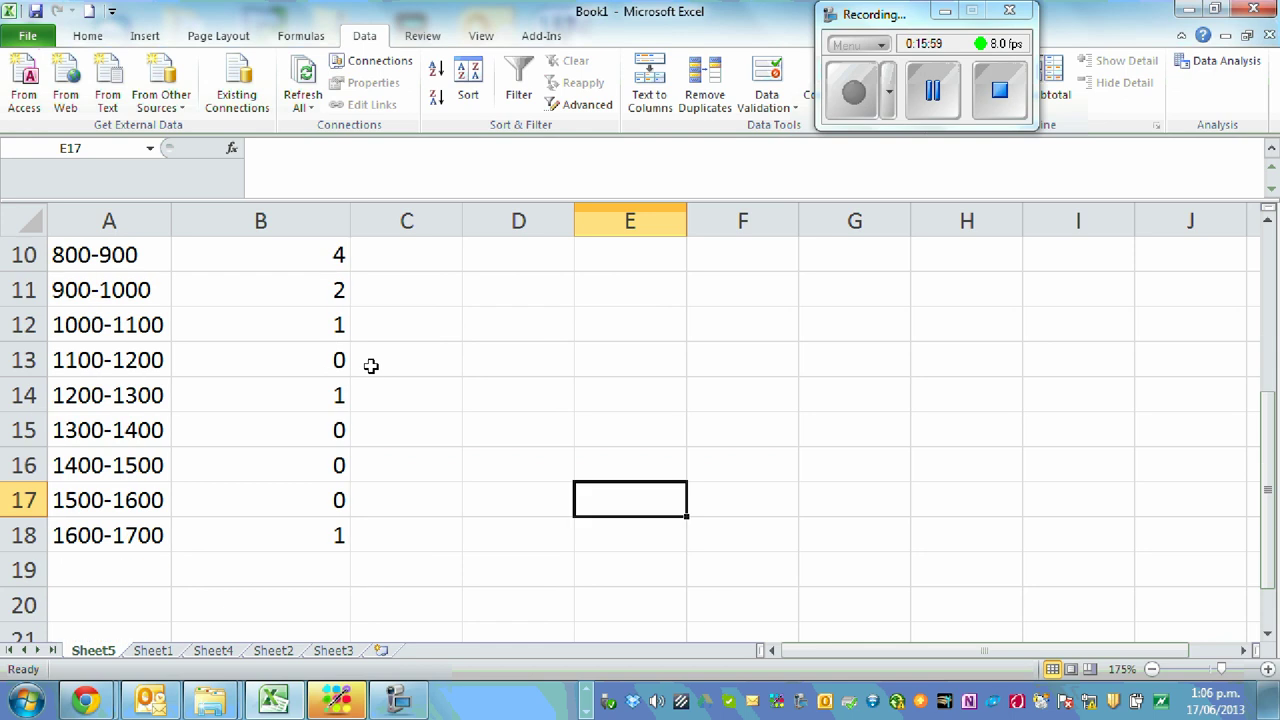
pyautogui.scroll(5, 370, 366)
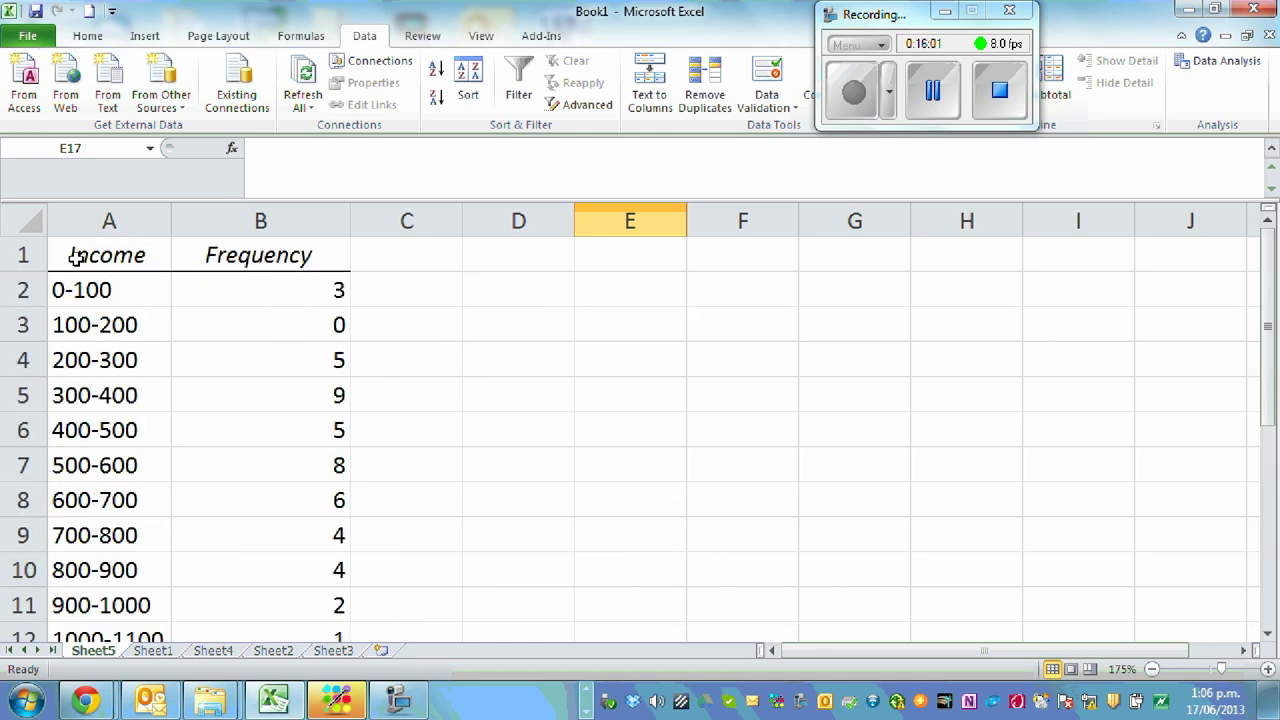
# Insert a 2-D clustered column chart from the income table A1:B18 and delete its legend
pyautogui.moveTo(80, 262); pyautogui.dragTo(257, 562)
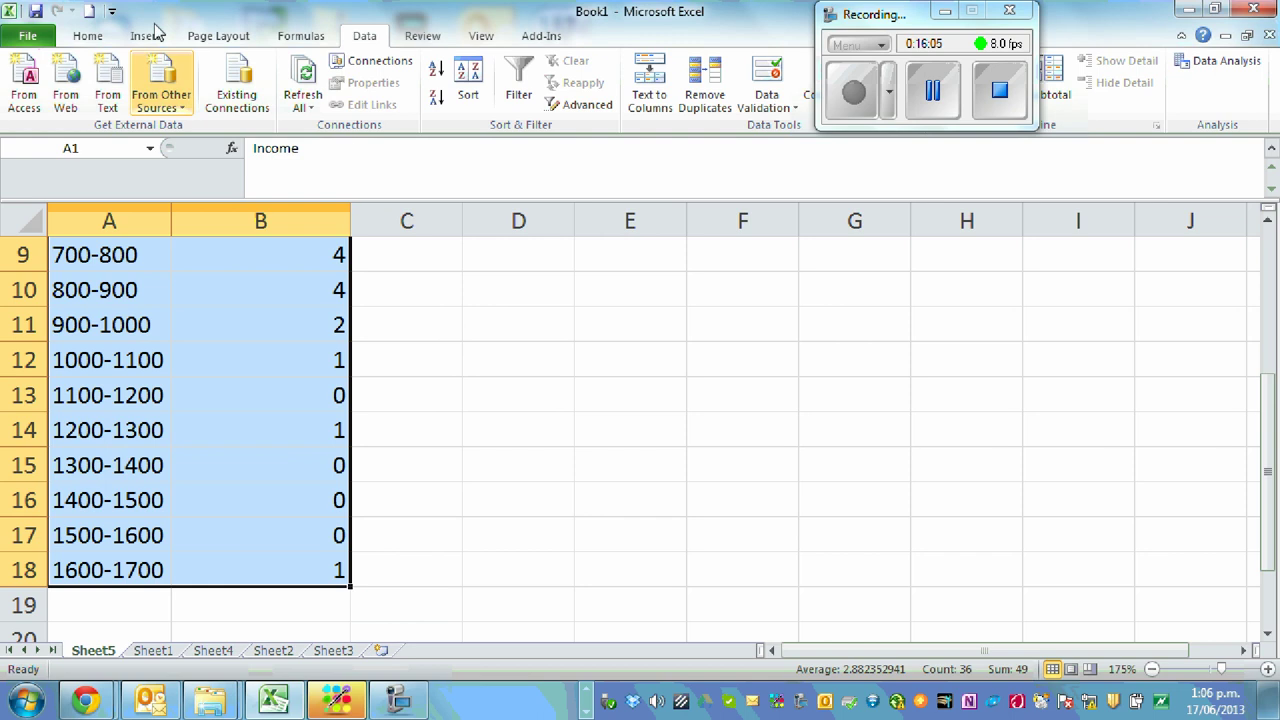
pyautogui.click(145, 36)
pyautogui.click(376, 90)
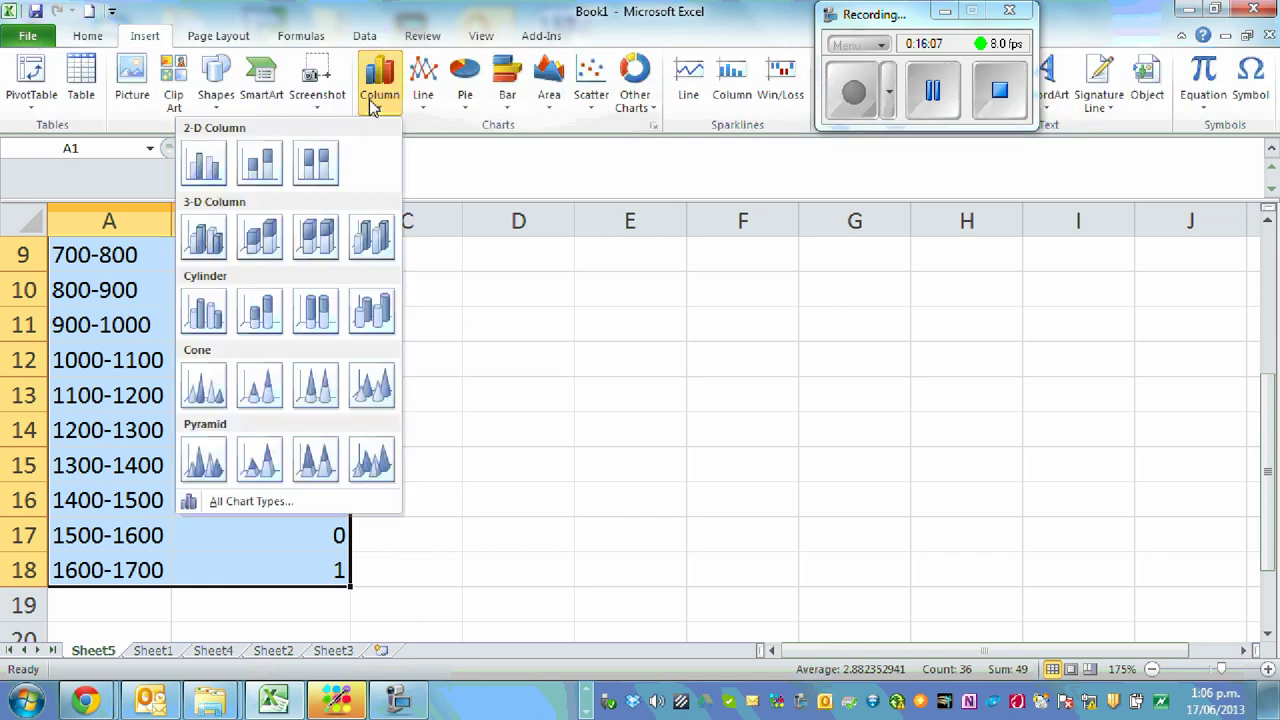
pyautogui.click(207, 165)
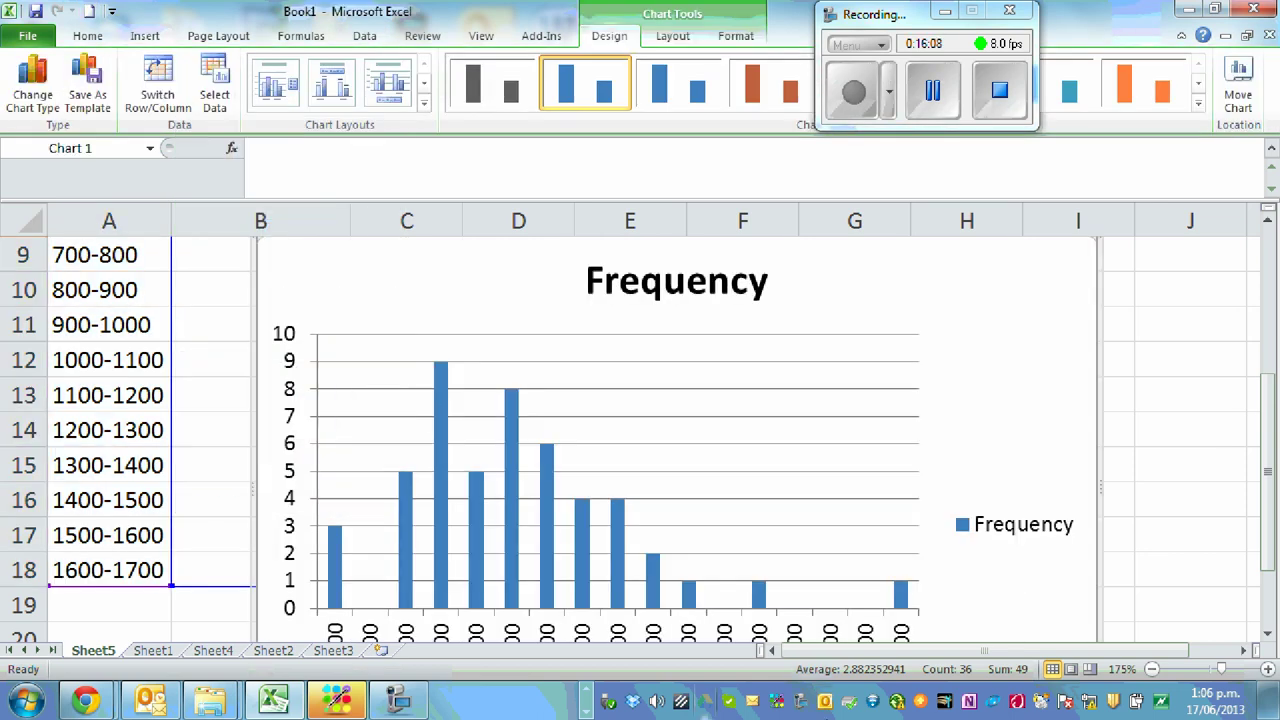
pyautogui.click(1028, 533)
pyautogui.press('Delete')
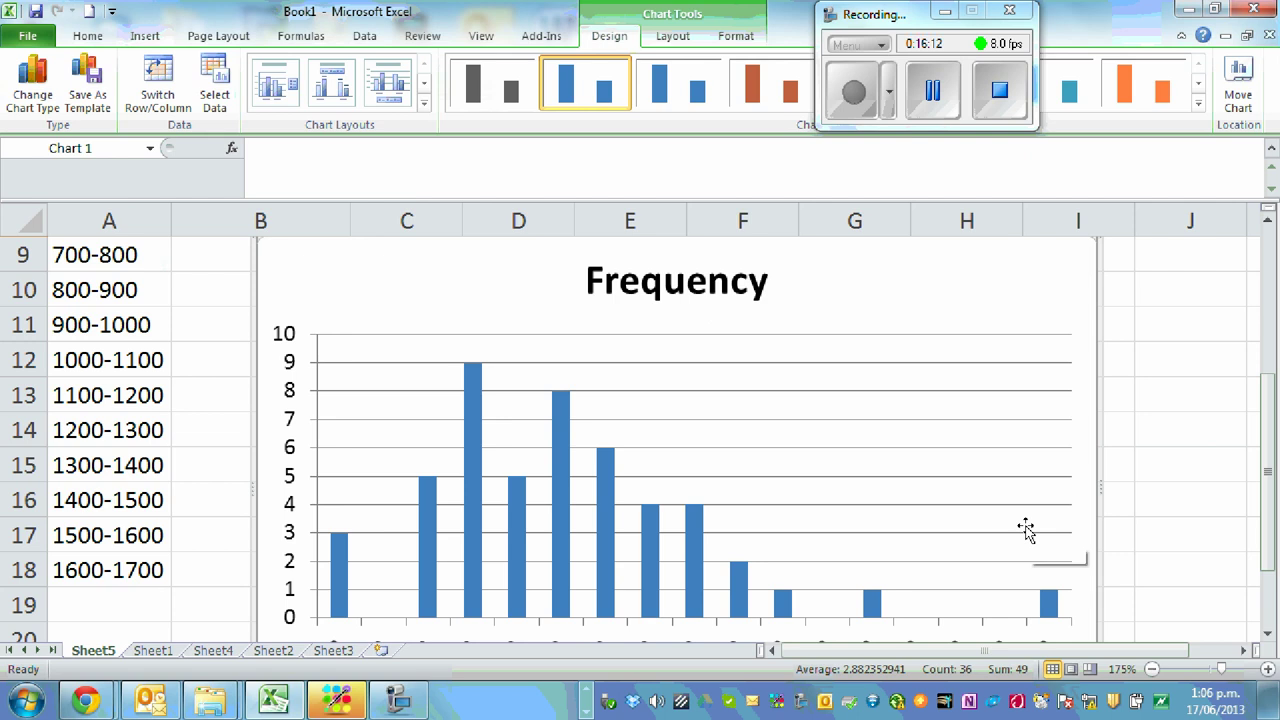
# Set the gap width of the income chart's Frequency series to 0% and deselect the chart
pyautogui.scroll(-1, 810, 370)
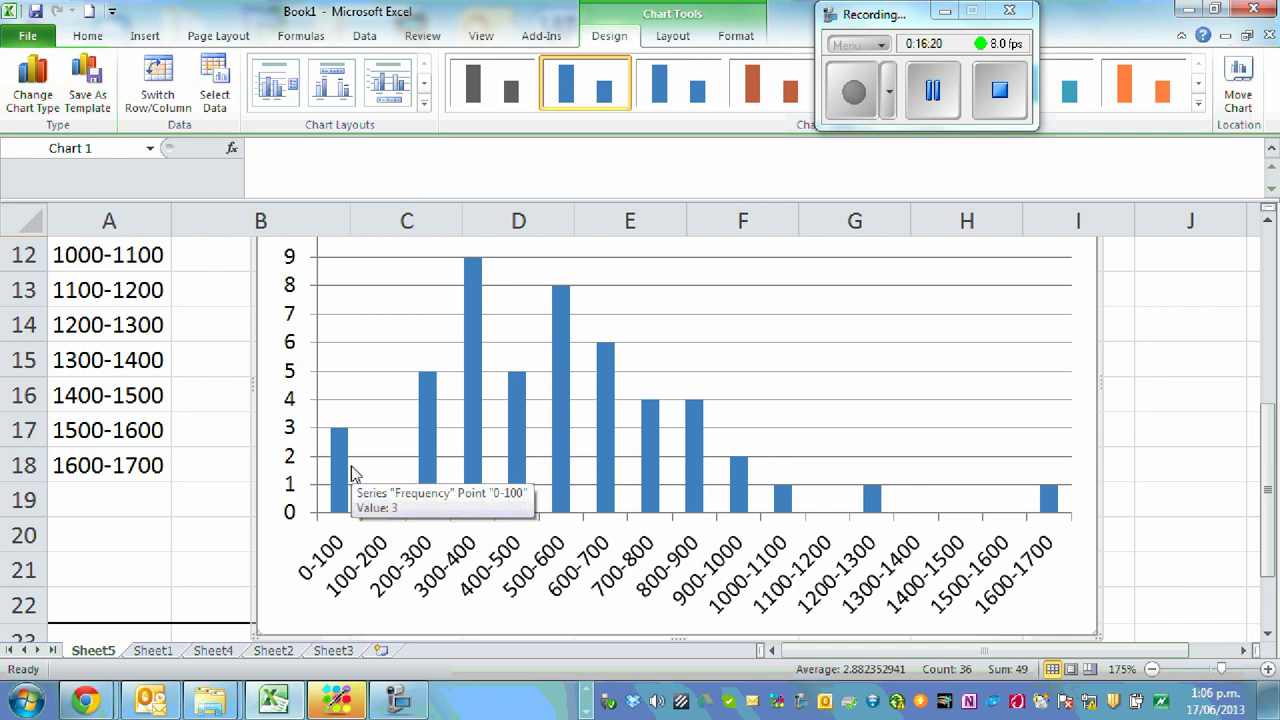
pyautogui.rightClick(605, 450)
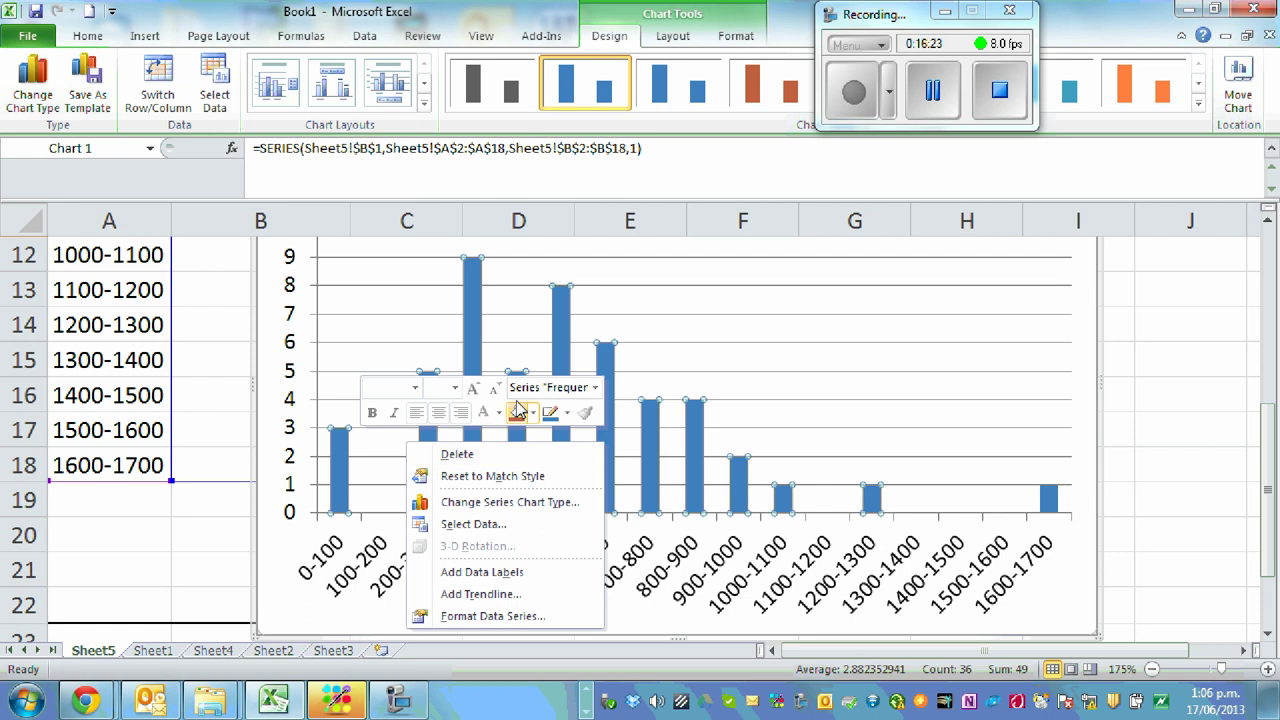
pyautogui.click(519, 617)
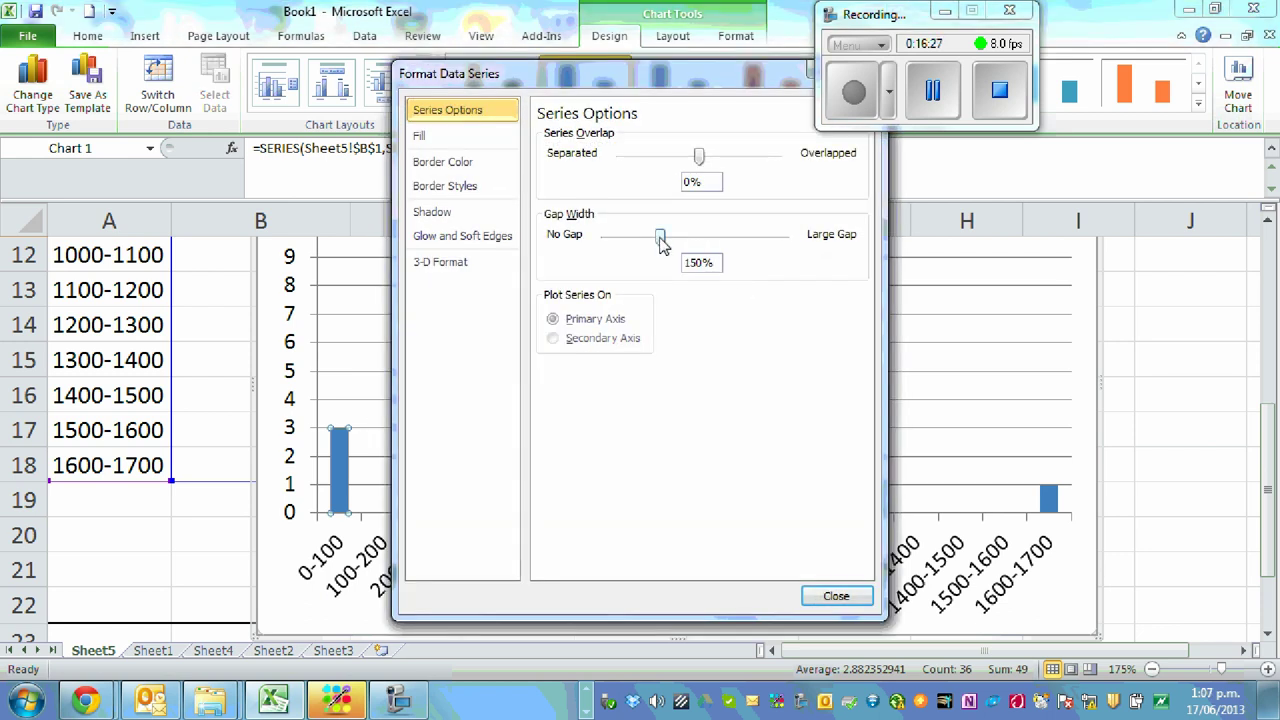
pyautogui.moveTo(660, 243); pyautogui.dragTo(604, 246)
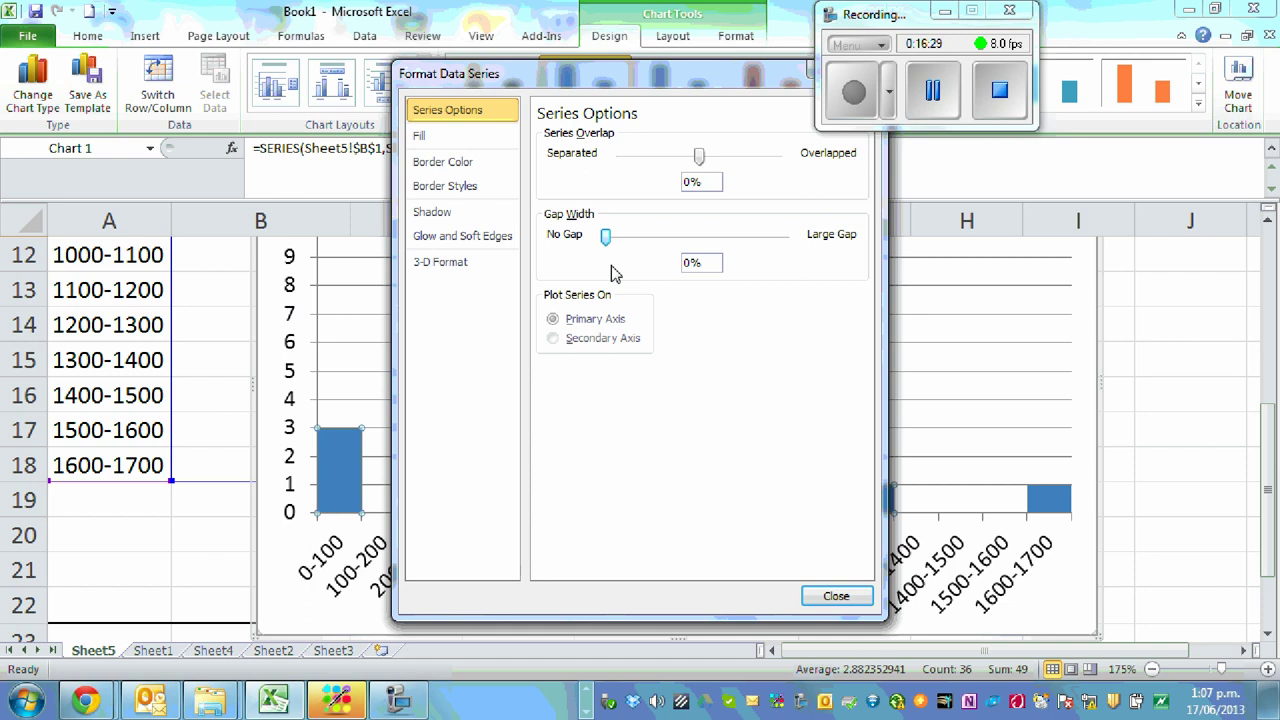
pyautogui.click(836, 598)
pyautogui.click(1157, 398)
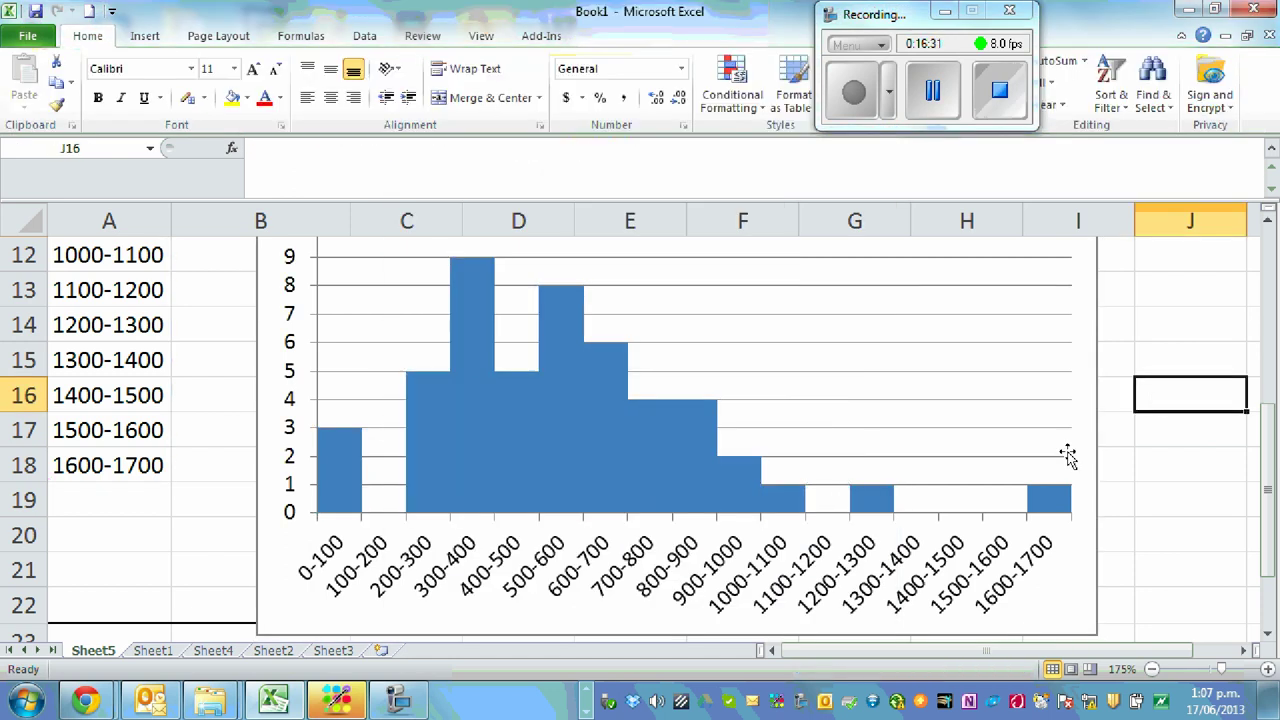
# Examine the income histogram's title, bar heights and income-range axis labels from 0-100 to 1600-1700
pyautogui.scroll(2, 1134, 449)
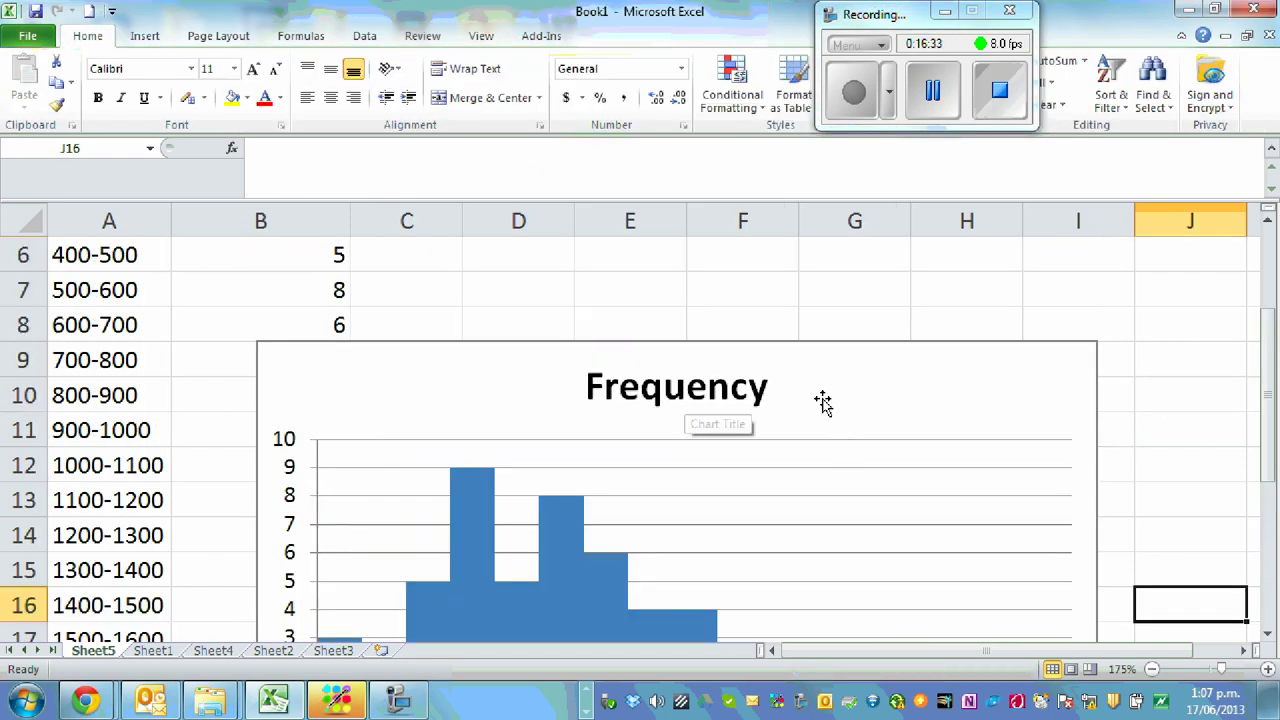
pyautogui.scroll(-2, 822, 401)
pyautogui.scroll(1, 686, 303)
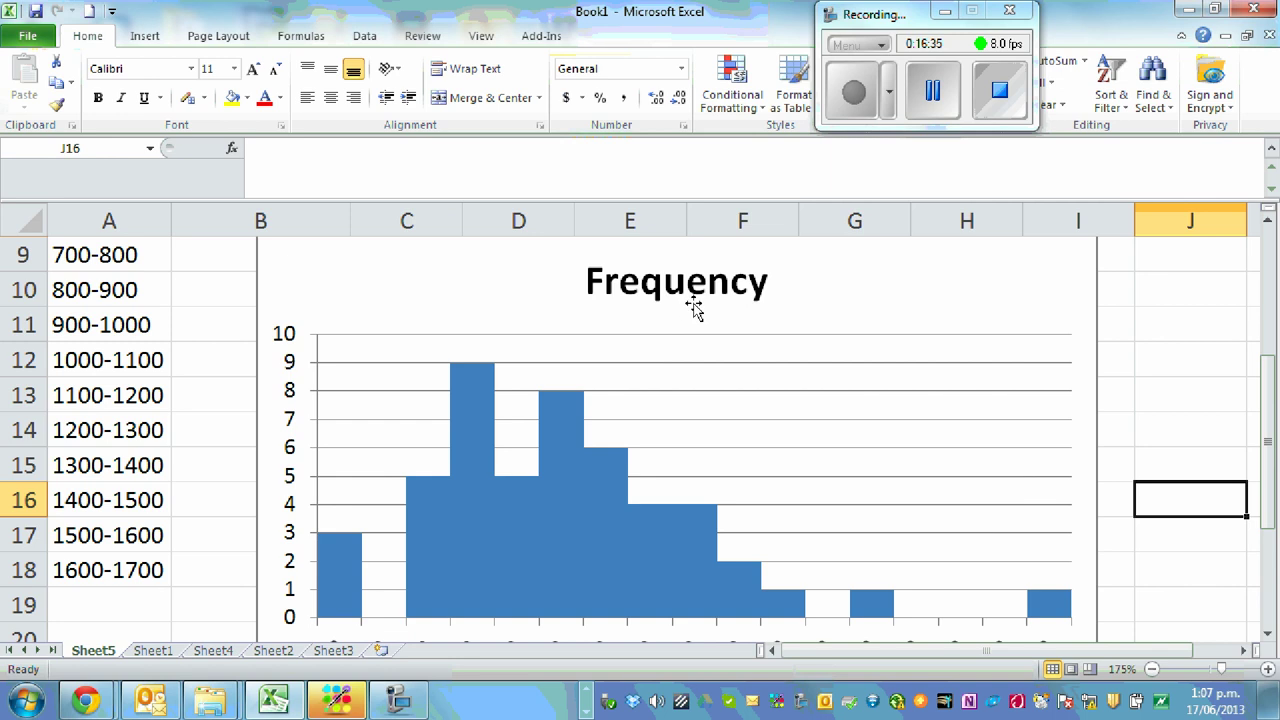
pyautogui.scroll(-1, 728, 380)
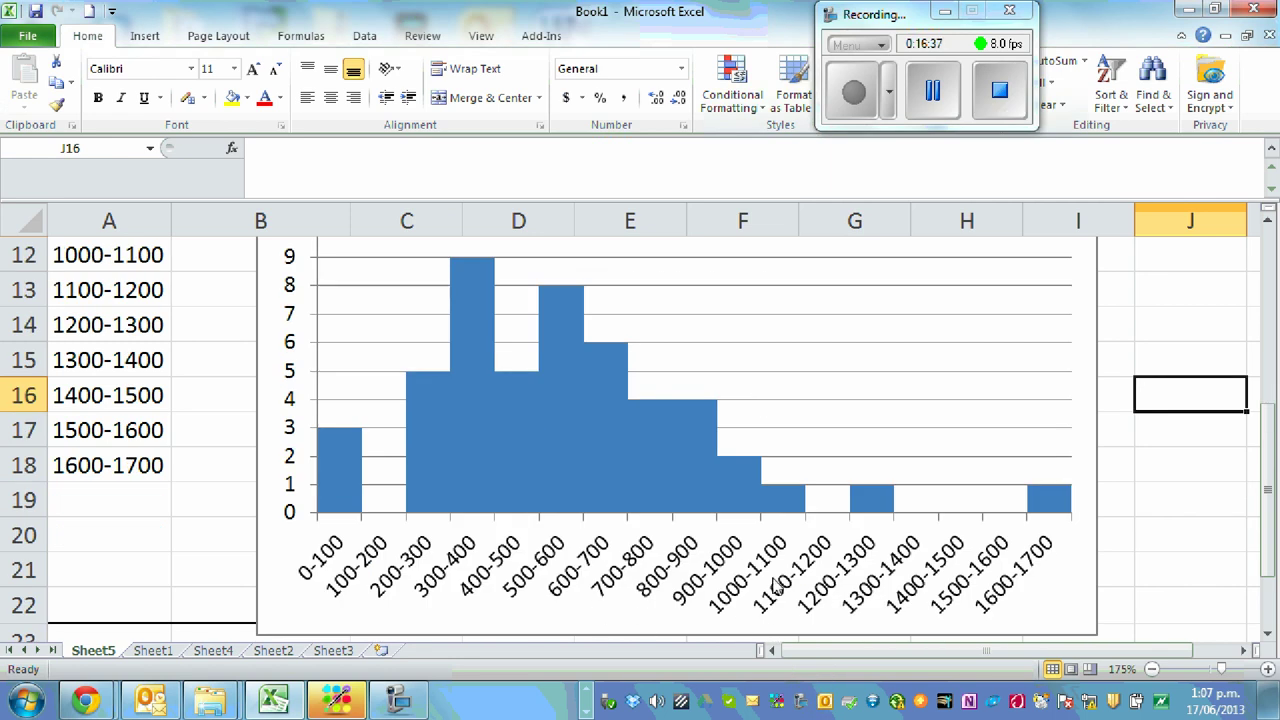
pyautogui.scroll(1, 963, 455)
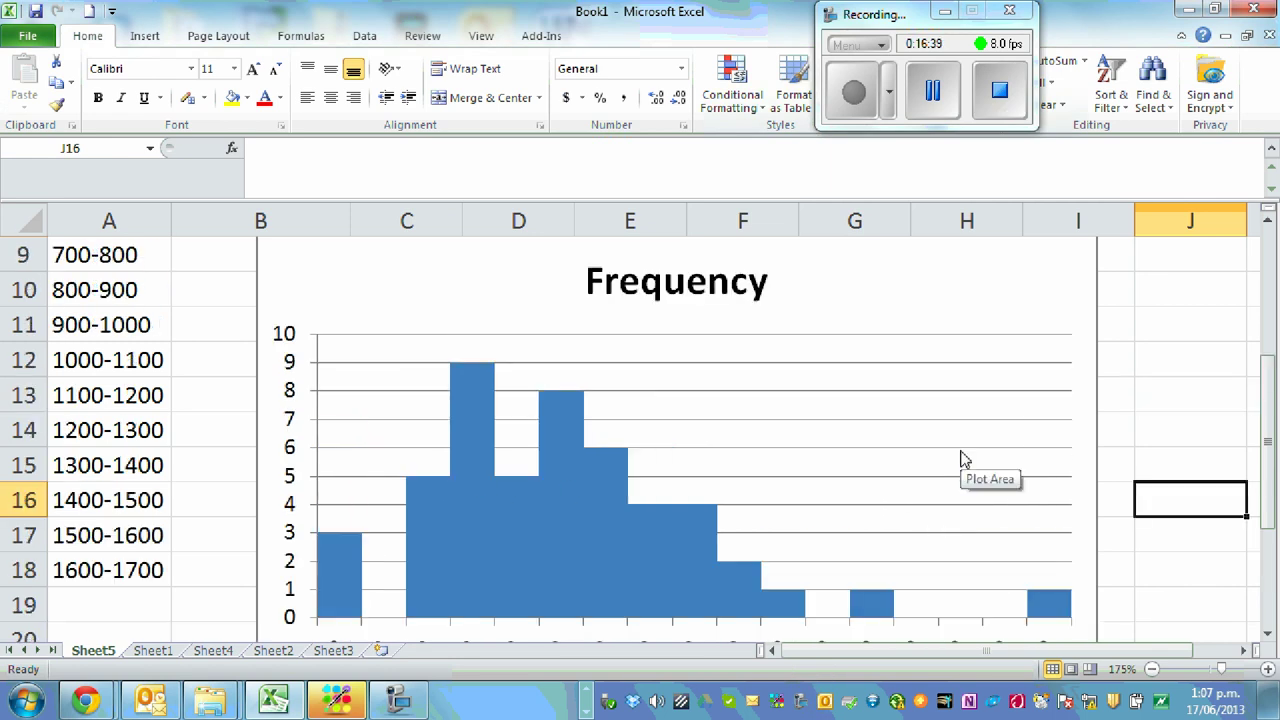
pyautogui.scroll(-1, 950, 475)
pyautogui.scroll(1, 940, 495)
pyautogui.scroll(-1, 940, 497)
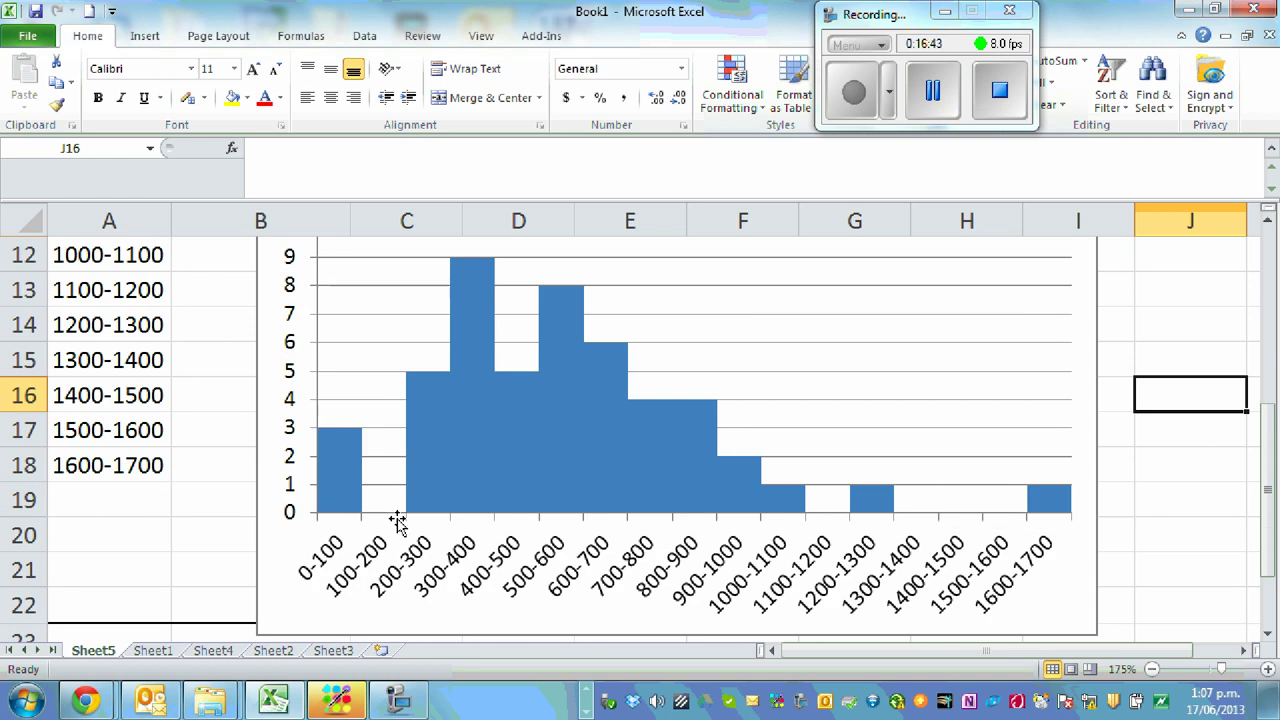
pyautogui.moveTo(343, 480)
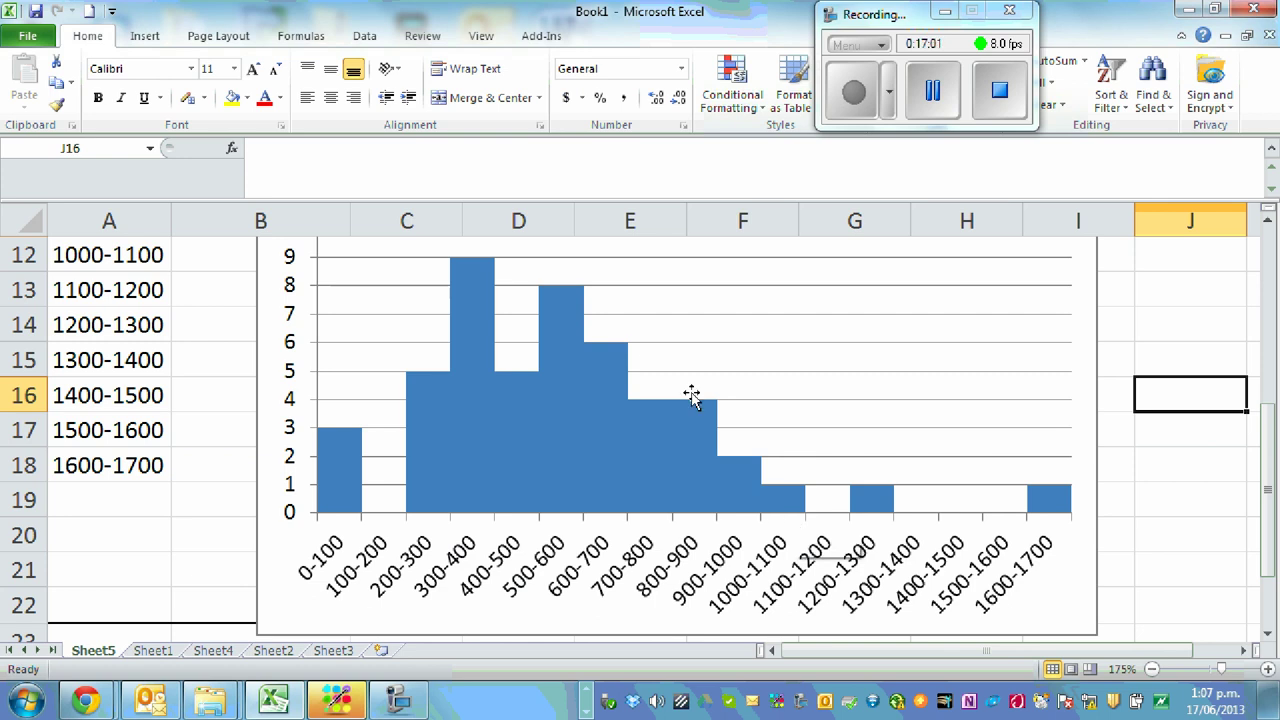
pyautogui.moveTo(559, 484)
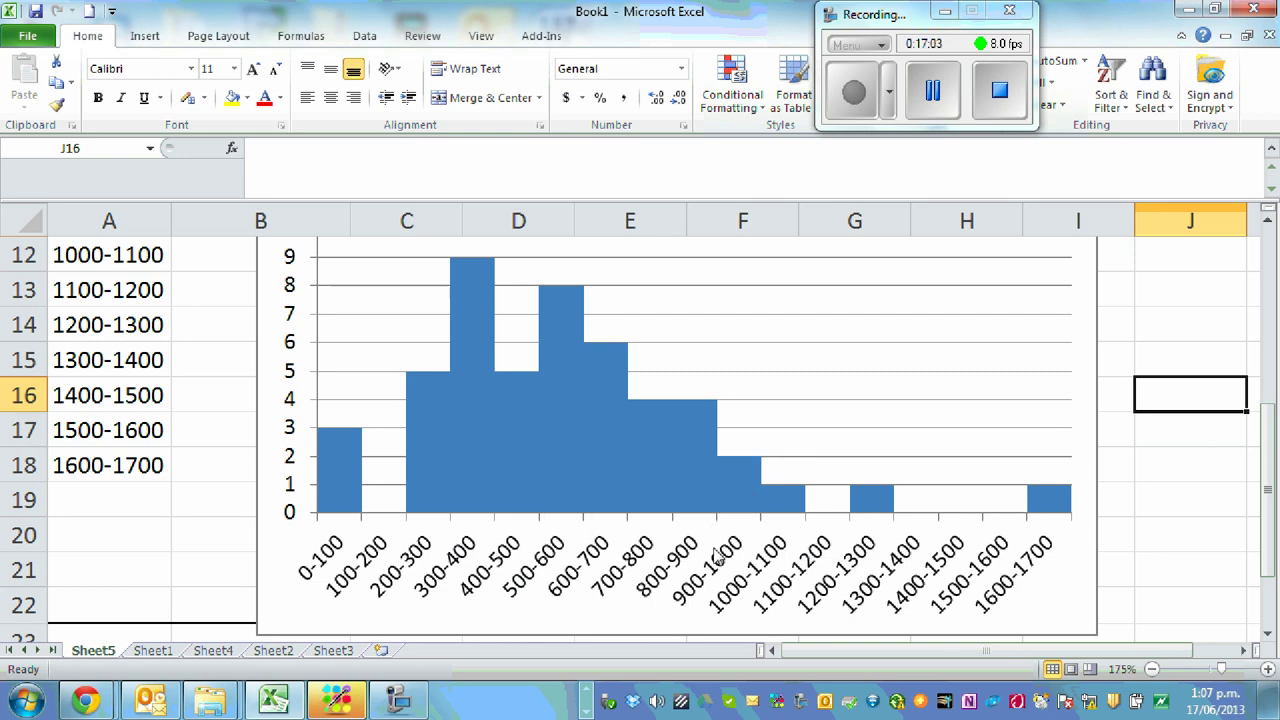